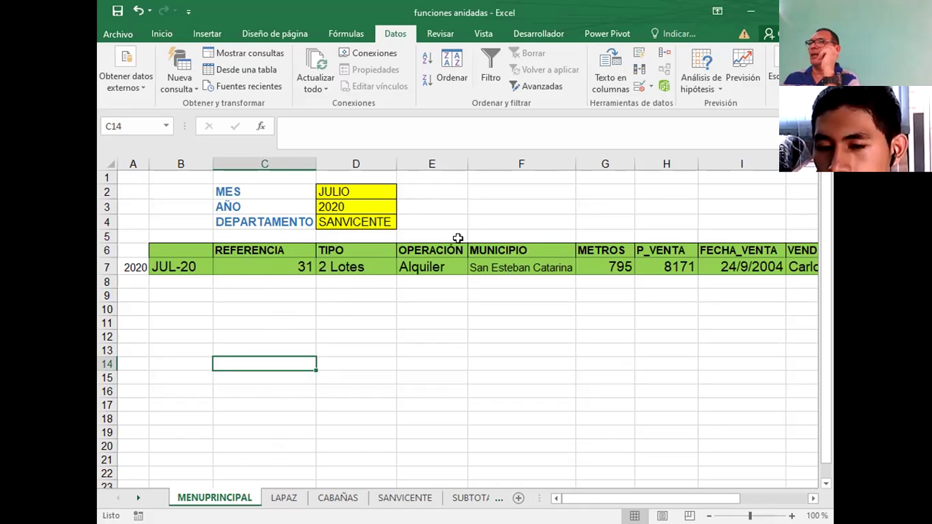
# Review the JUL-20 formula in B7, the D6/E6 headers and the D7/F7 lookup formulas.
pyautogui.click(183, 267)
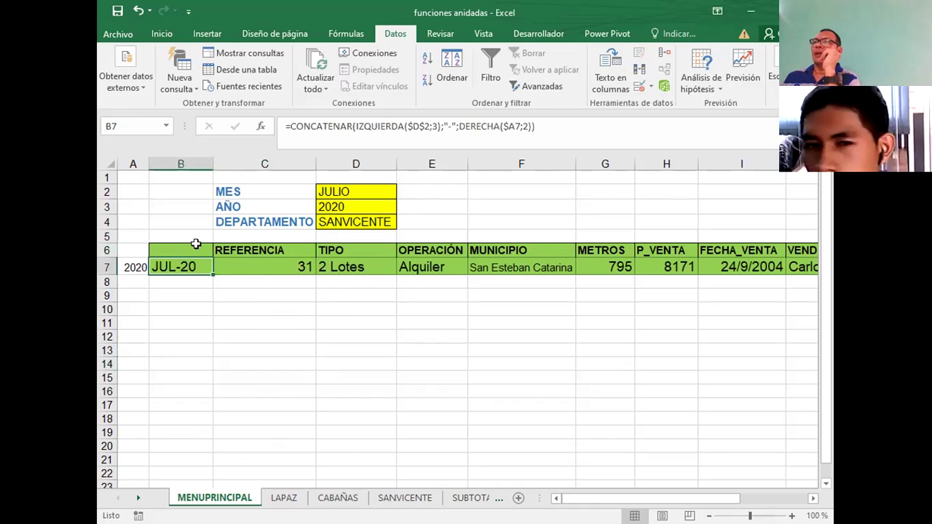
pyautogui.click(237, 249)
pyautogui.click(335, 250)
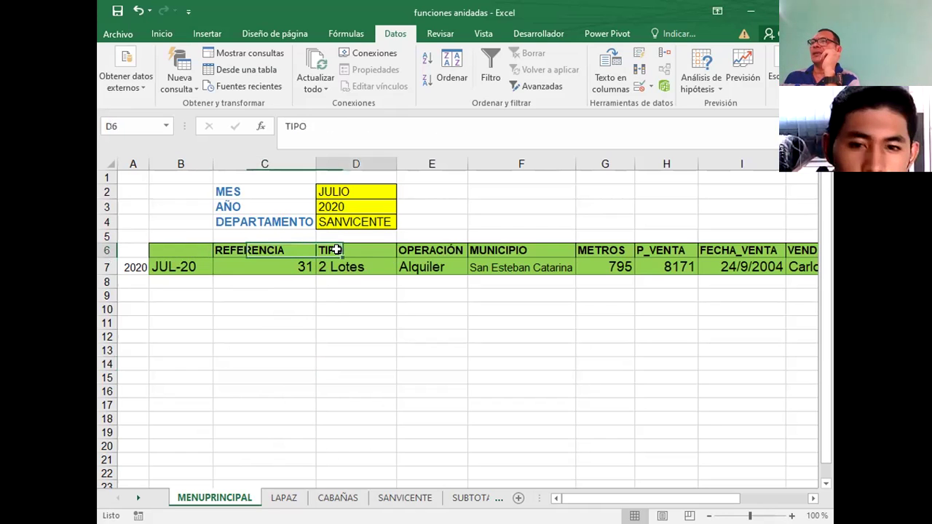
pyautogui.click(425, 250)
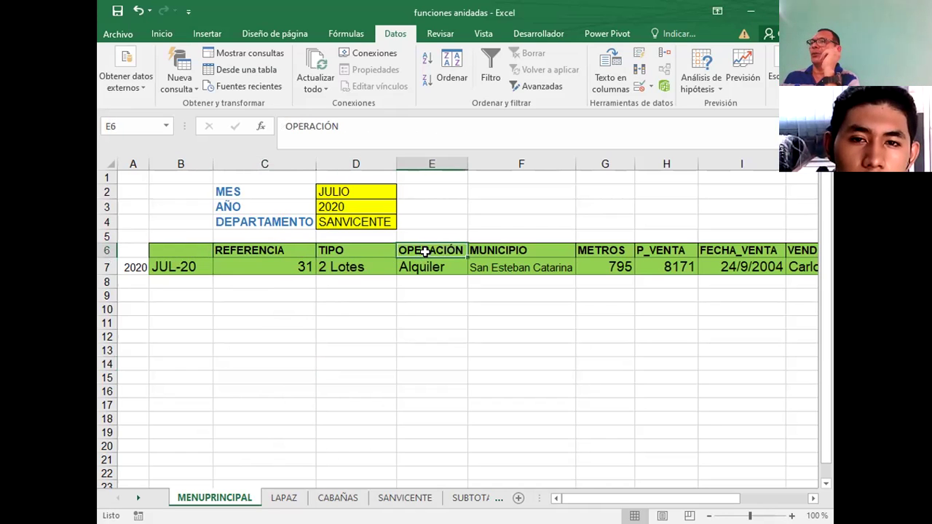
pyautogui.click(355, 264)
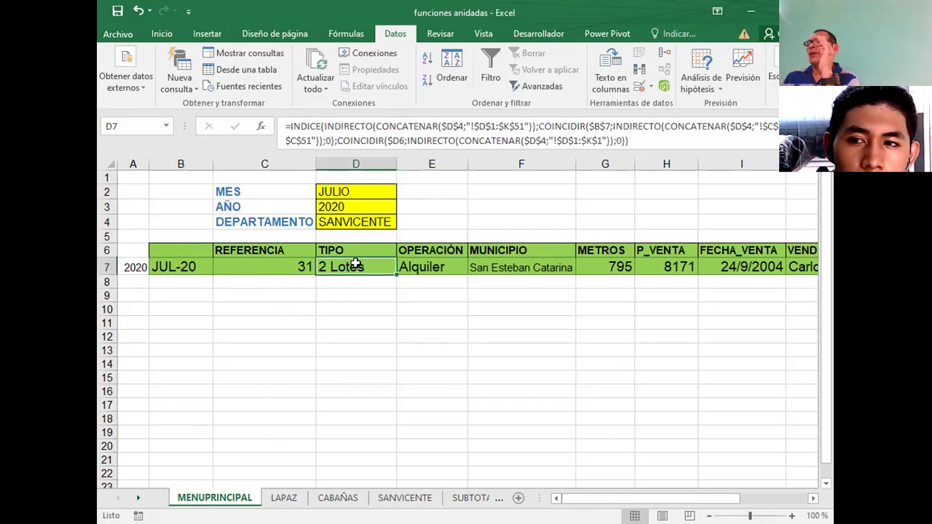
pyautogui.click(424, 267)
pyautogui.click(502, 268)
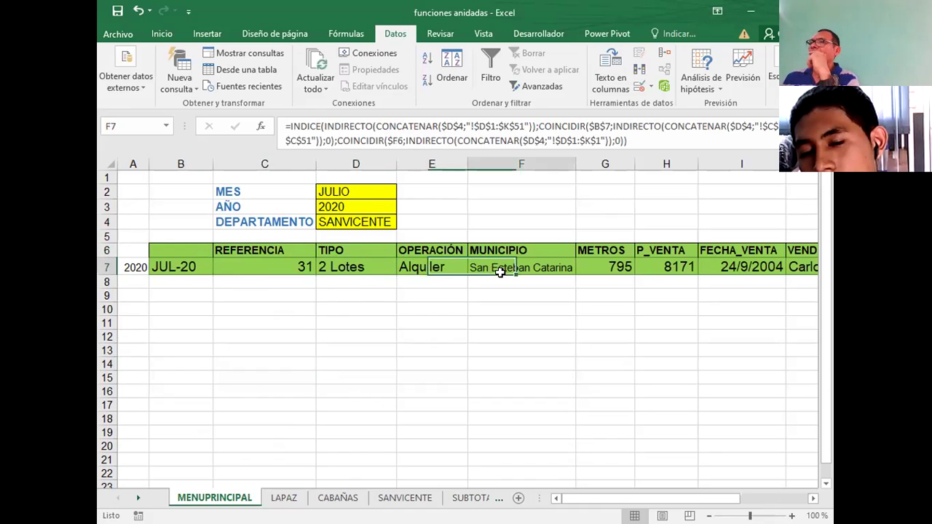
# Recheck B7's CONCATENAR formula, D2's JULIO and A7's year formula, then show the LAPAZ sheet.
pyautogui.click(343, 250)
pyautogui.click(240, 283)
pyautogui.click(188, 266)
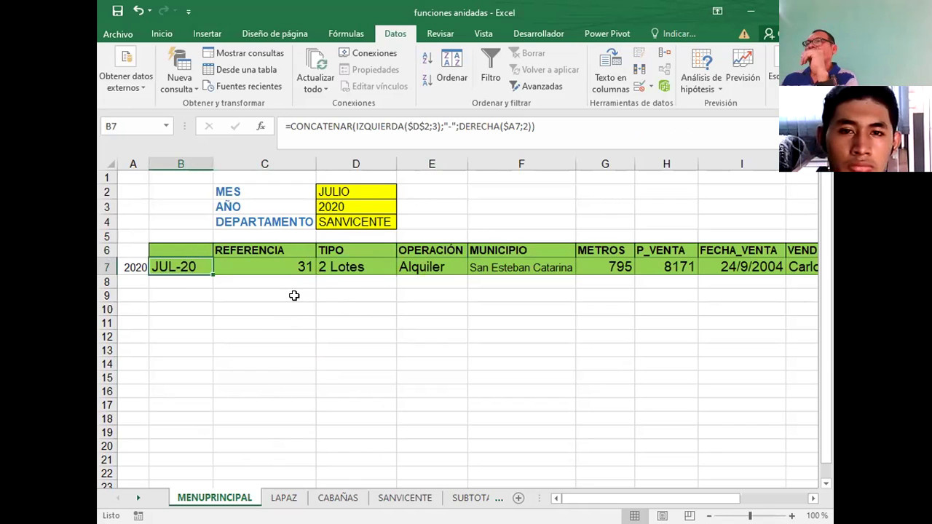
pyautogui.click(347, 188)
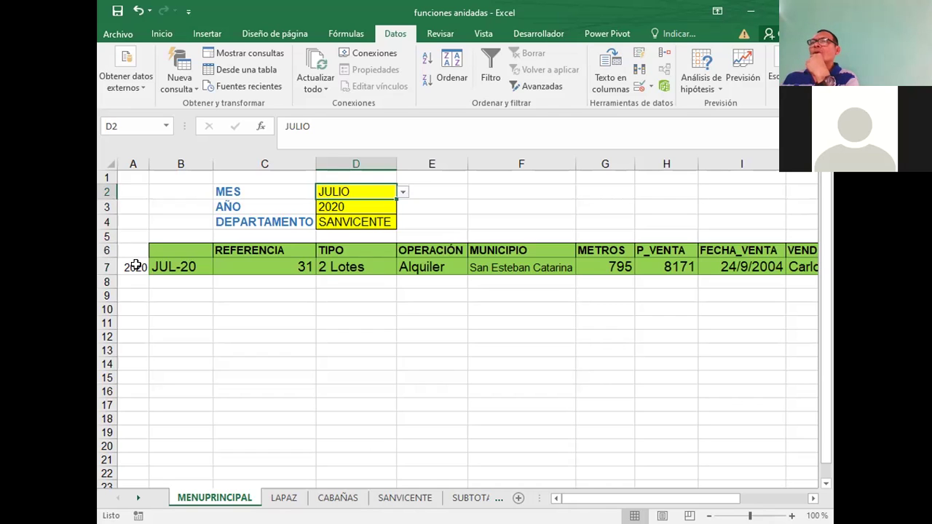
pyautogui.click(134, 266)
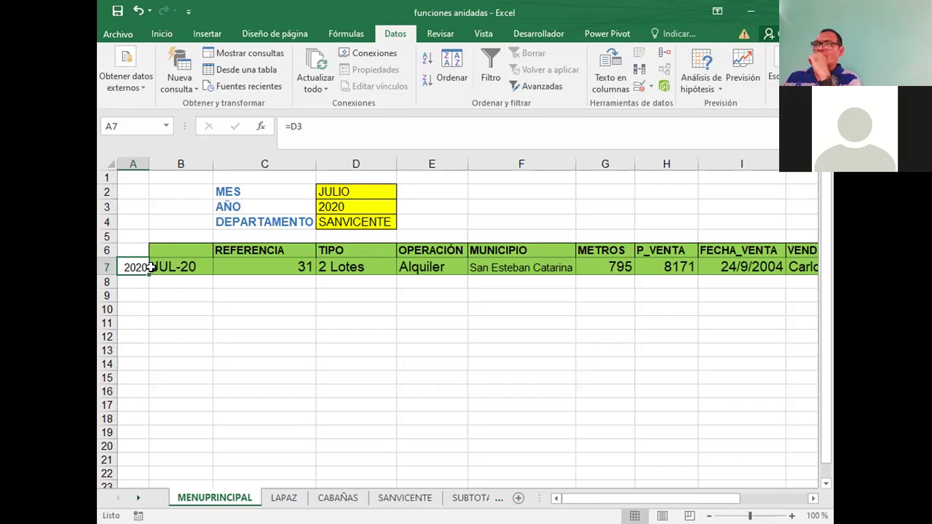
pyautogui.click(188, 265)
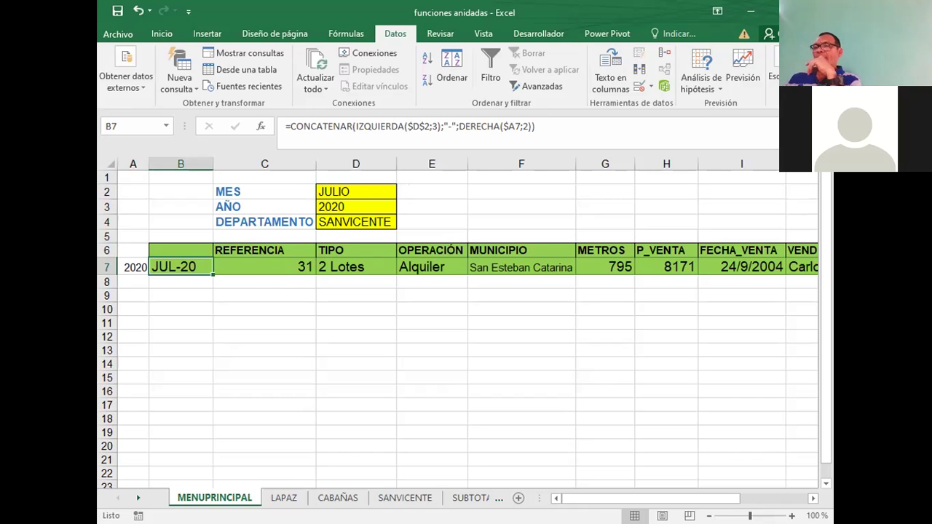
pyautogui.click(275, 498)
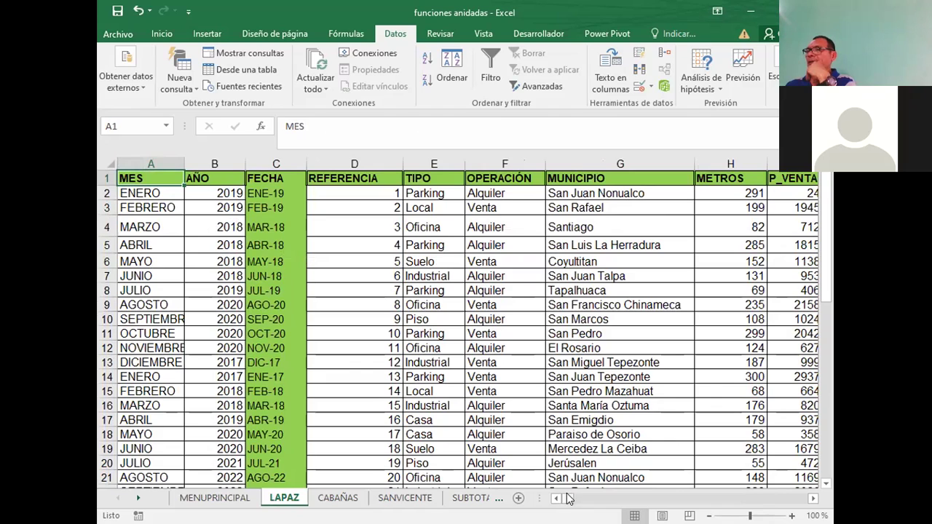
# Select ENERO in A2 and flip between the SANVICENTE and LAPAZ sheets.
pyautogui.moveTo(569, 498); pyautogui.dragTo(573, 498)
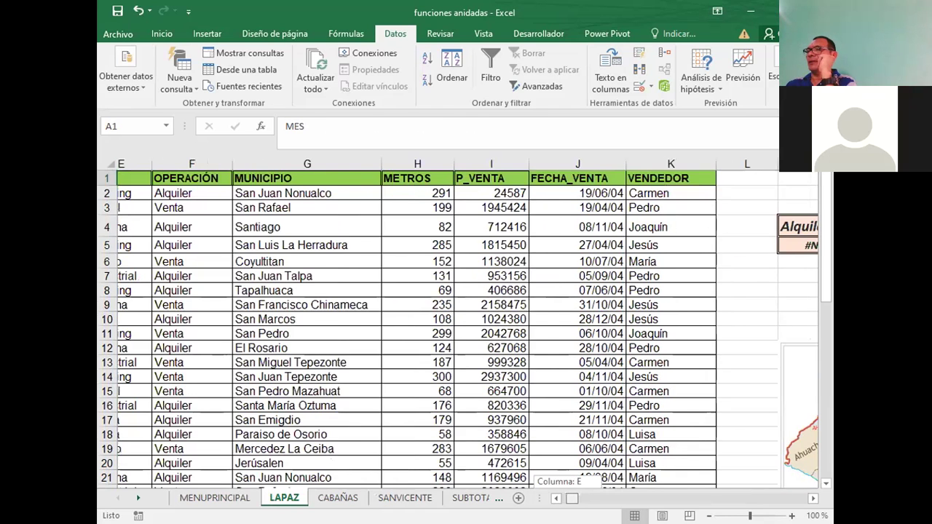
pyautogui.moveTo(572, 498); pyautogui.dragTo(566, 498)
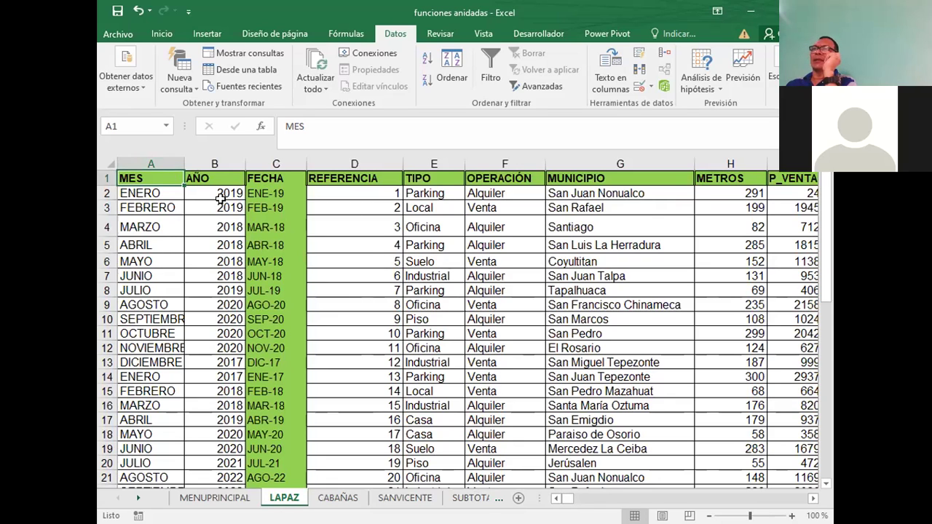
pyautogui.click(142, 196)
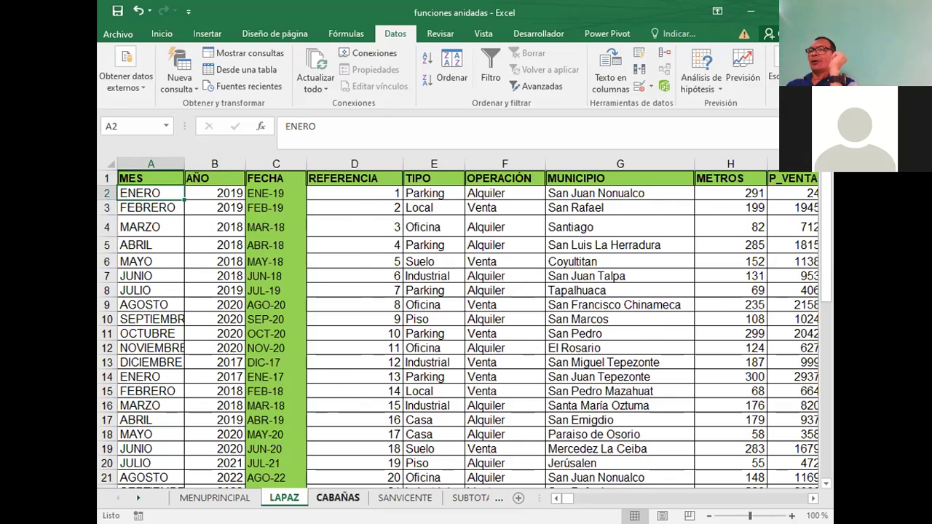
pyautogui.click(338, 498)
pyautogui.click(404, 498)
pyautogui.click(284, 499)
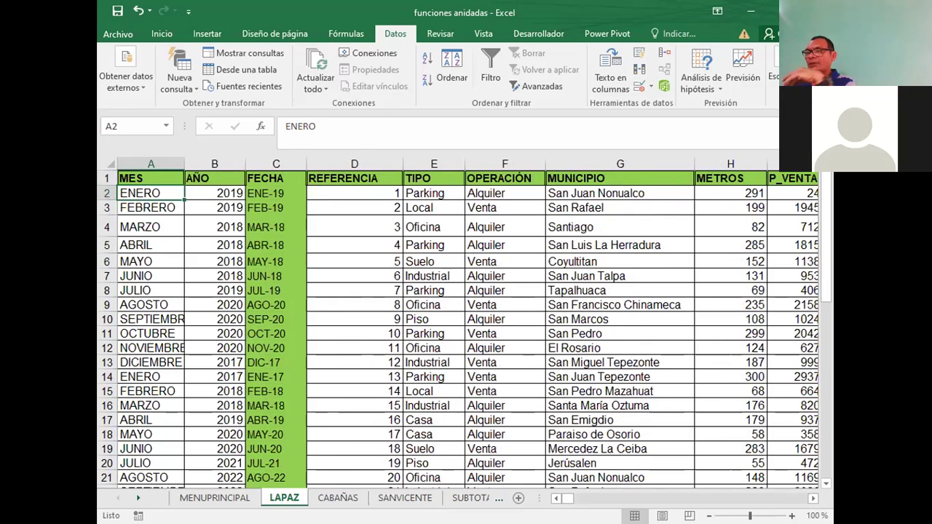
pyautogui.click(324, 498)
pyautogui.click(393, 498)
pyautogui.click(284, 498)
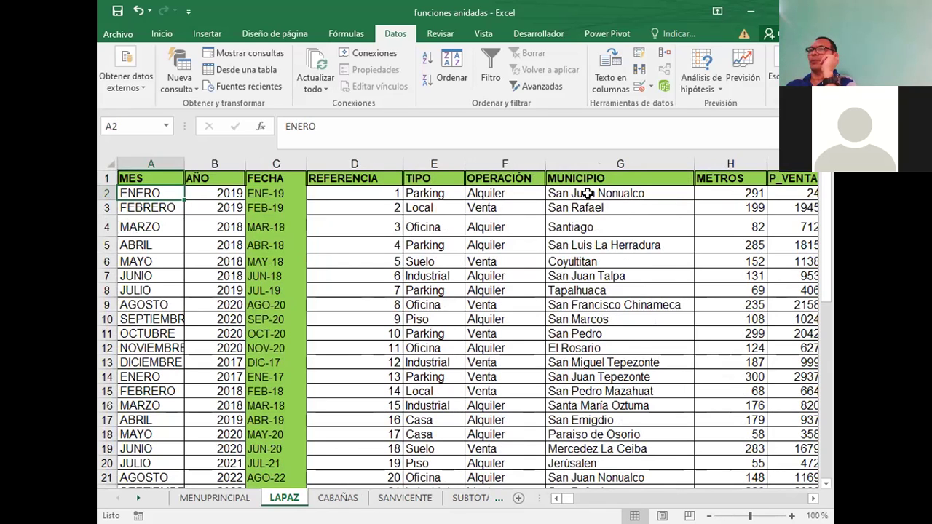
# Select MUNICIPIO cells in column G and REFERENCIA in D2, then show the CABAÑAS sheet.
pyautogui.moveTo(587, 192); pyautogui.dragTo(576, 490)
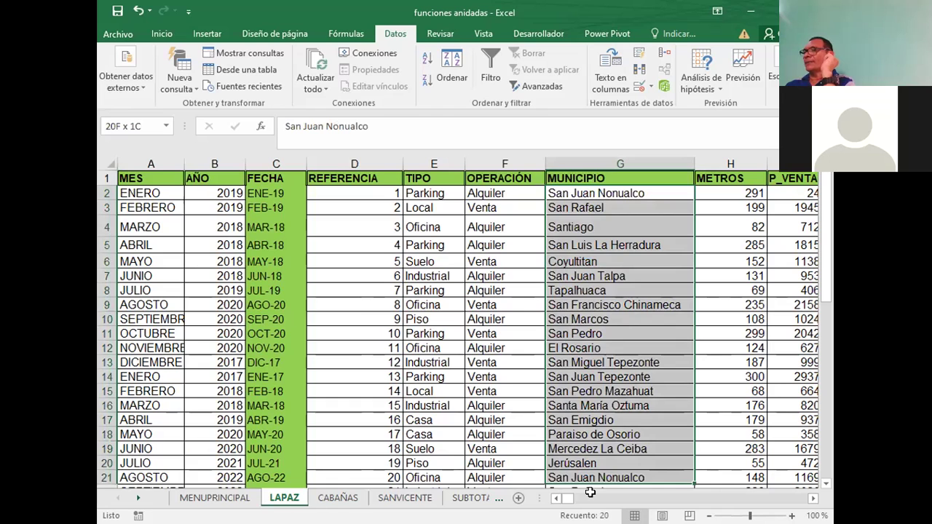
pyautogui.moveTo(604, 222); pyautogui.dragTo(597, 140)
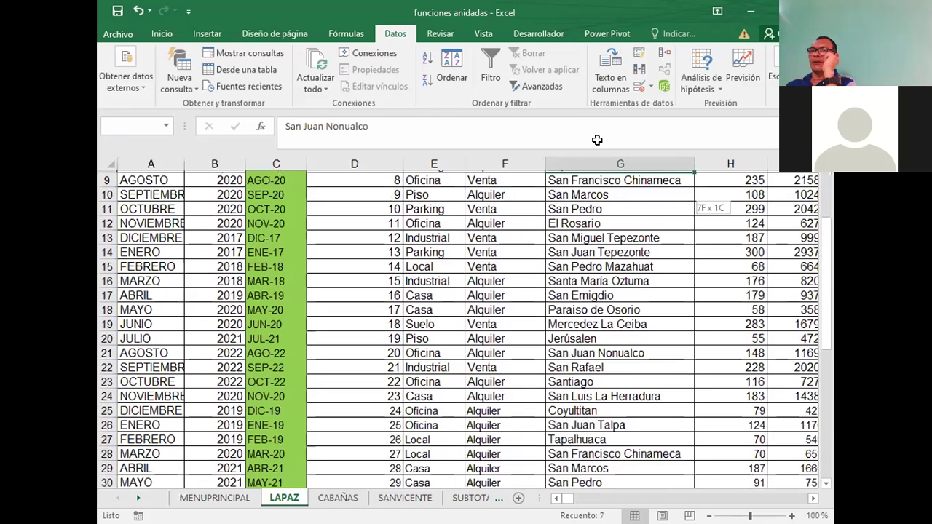
pyautogui.scroll(3, 339, 219)
pyautogui.click(379, 195)
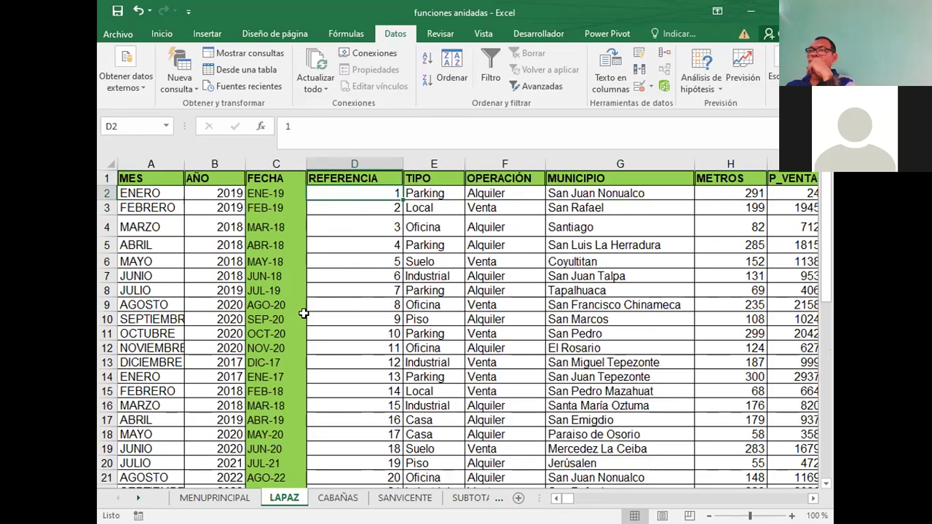
pyautogui.scroll(-4, 247, 306)
pyautogui.scroll(-13, 246, 287)
pyautogui.scroll(5, 248, 287)
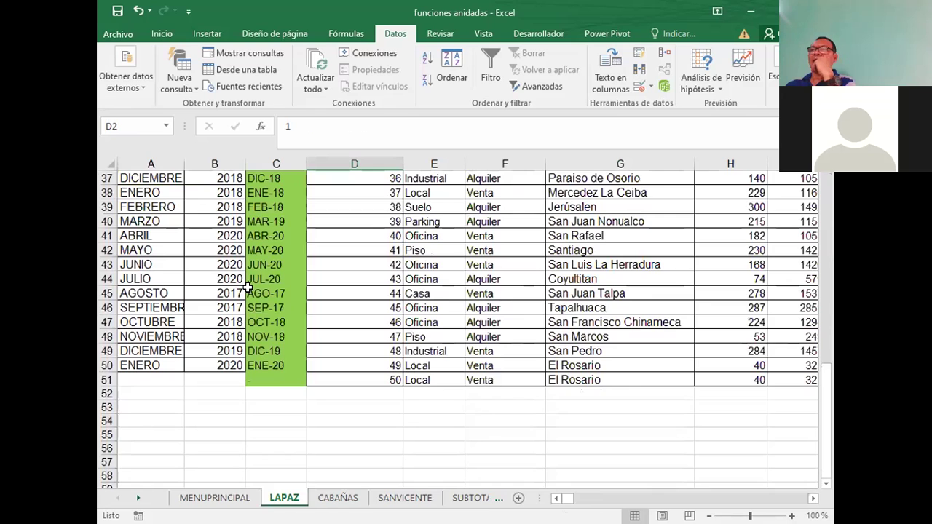
pyautogui.scroll(5, 247, 288)
pyautogui.scroll(7, 244, 285)
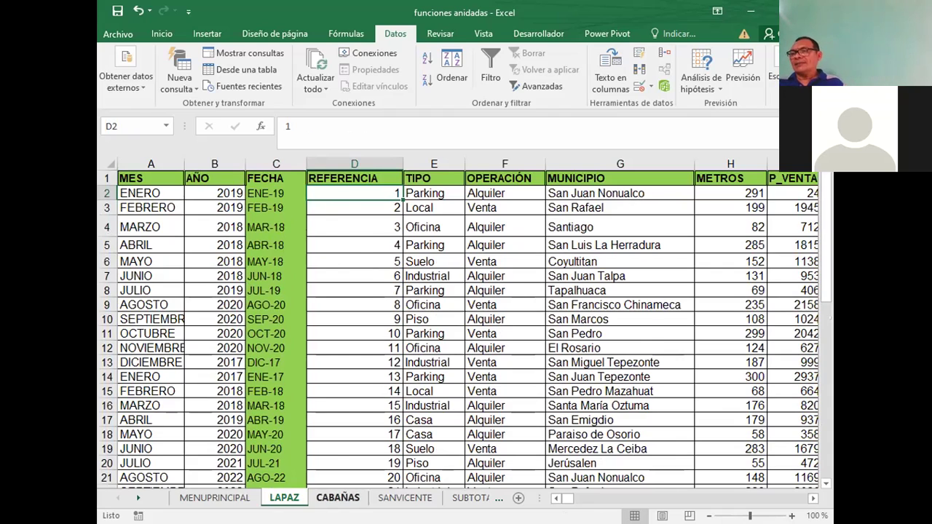
pyautogui.click(338, 497)
# Glance at SANVICENTE and CABAÑAS's FECHA header, then return to MENUPRINCIPAL with Ctrl+PageUp.
pyautogui.click(405, 497)
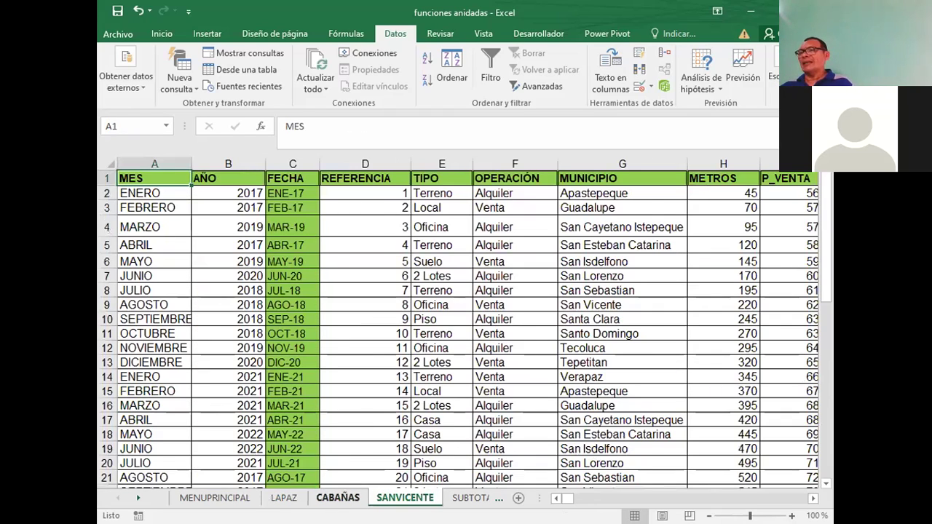
pyautogui.click(324, 496)
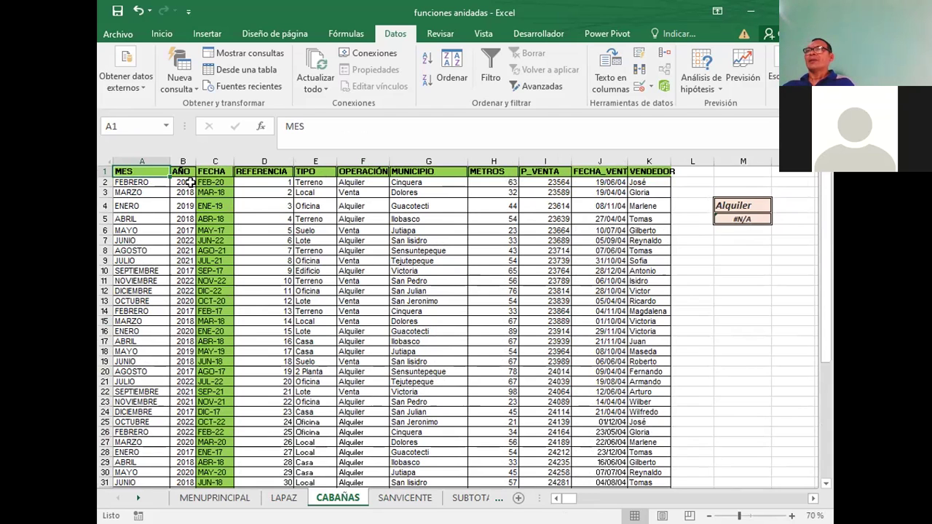
pyautogui.click(217, 169)
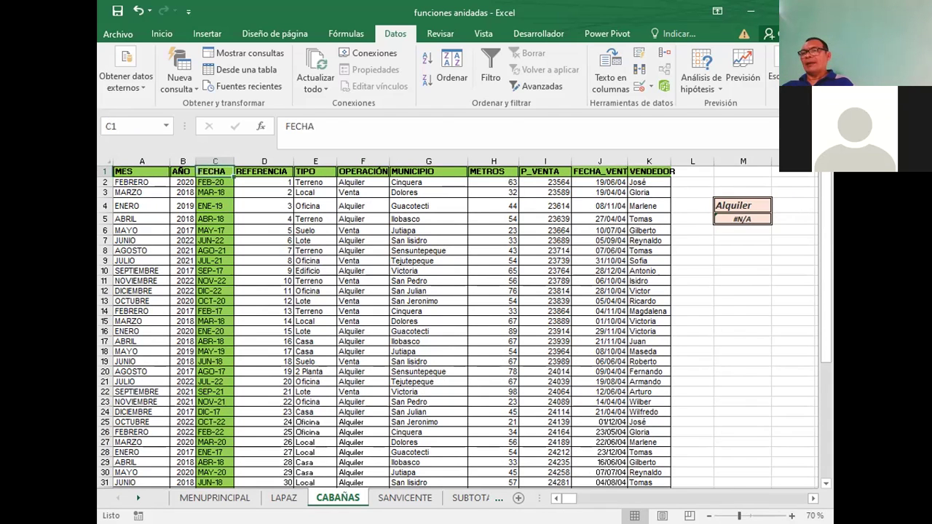
pyautogui.hotkey('ctrl', 'pageup')
pyautogui.hotkey('ctrl', 'pageup')
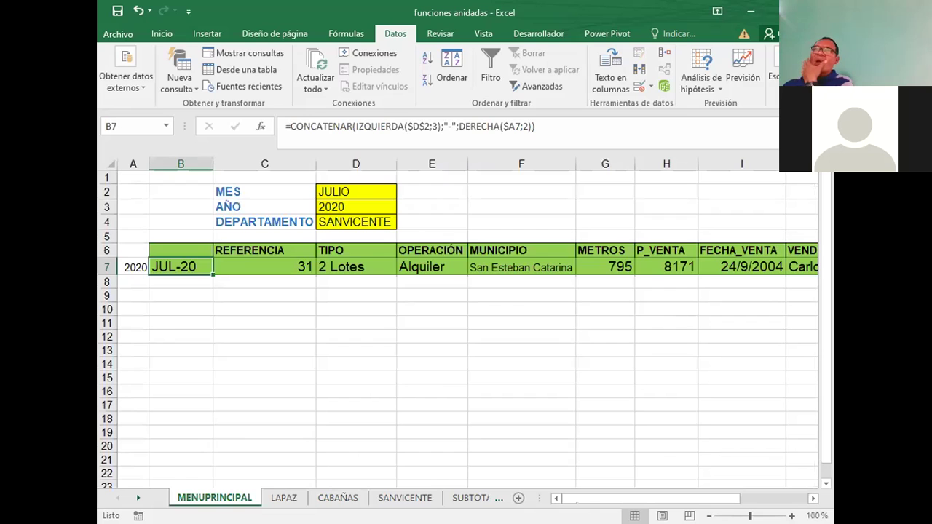
# Check the month and year dropdowns in D2 and D3, keeping JULIO and 2020.
pyautogui.click(324, 192)
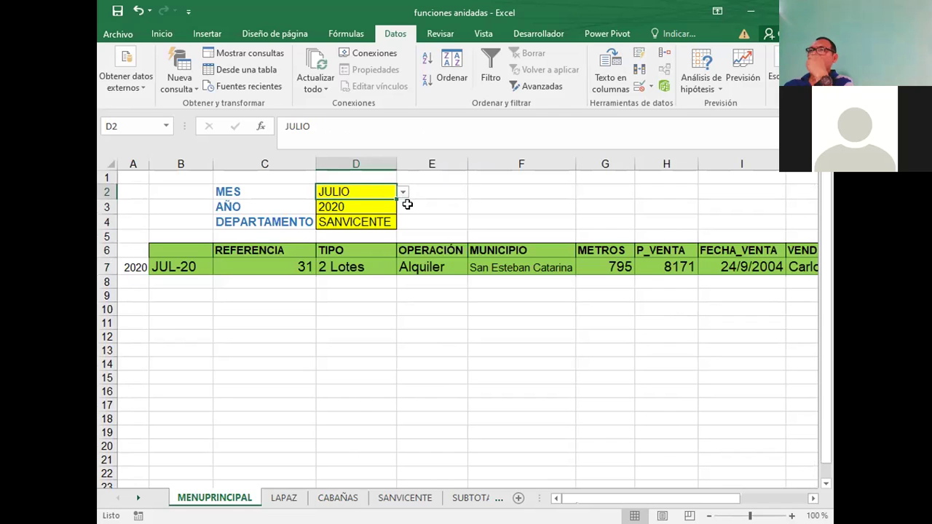
pyautogui.click(402, 192)
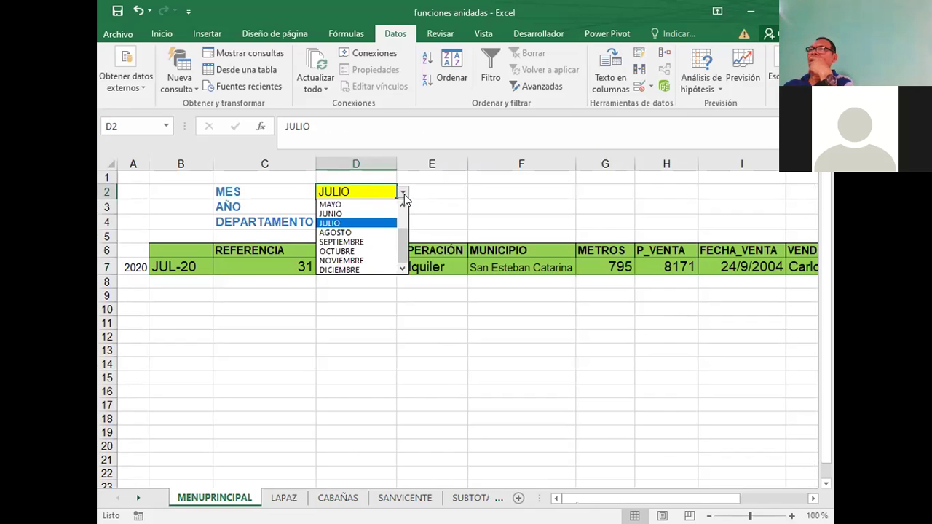
pyautogui.click(401, 219)
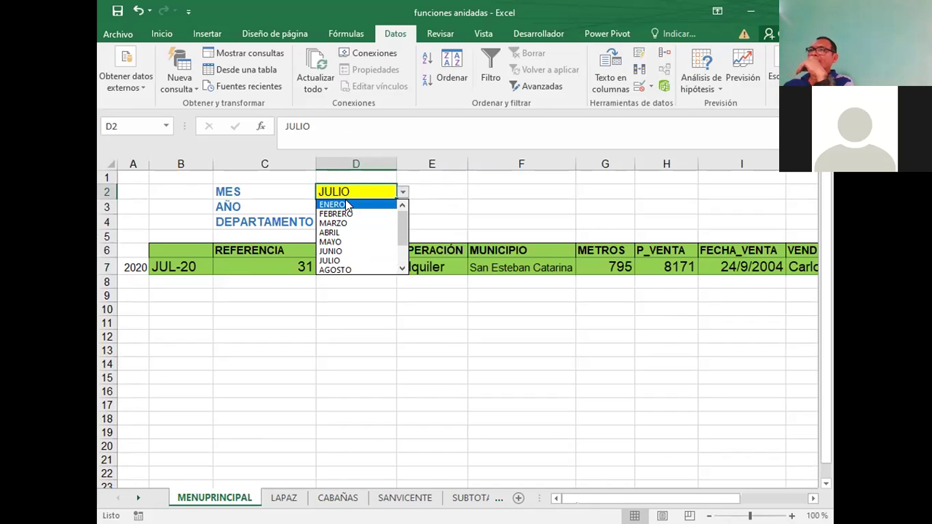
pyautogui.moveTo(402, 222)
pyautogui.mouseDown()
pyautogui.moveTo(405, 265)
pyautogui.moveTo(402, 211)
pyautogui.mouseUp()
pyautogui.click(458, 198)
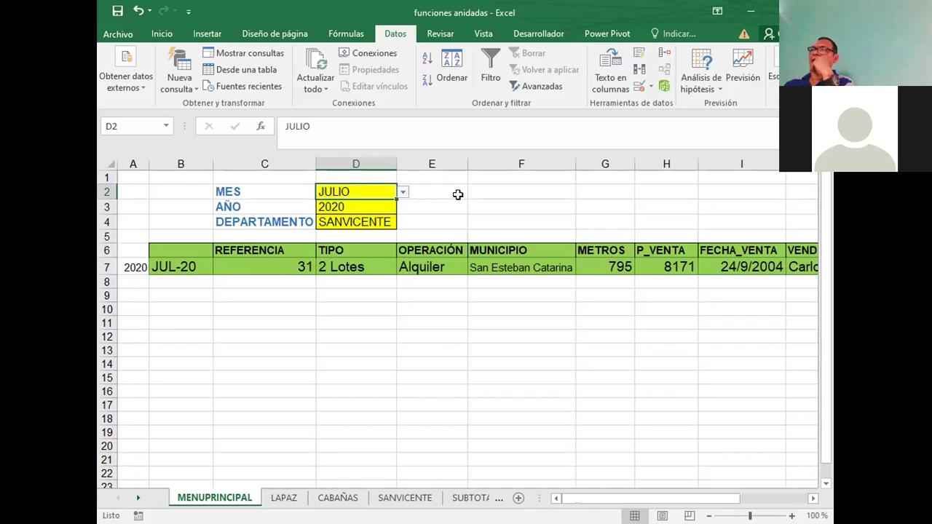
pyautogui.click(329, 206)
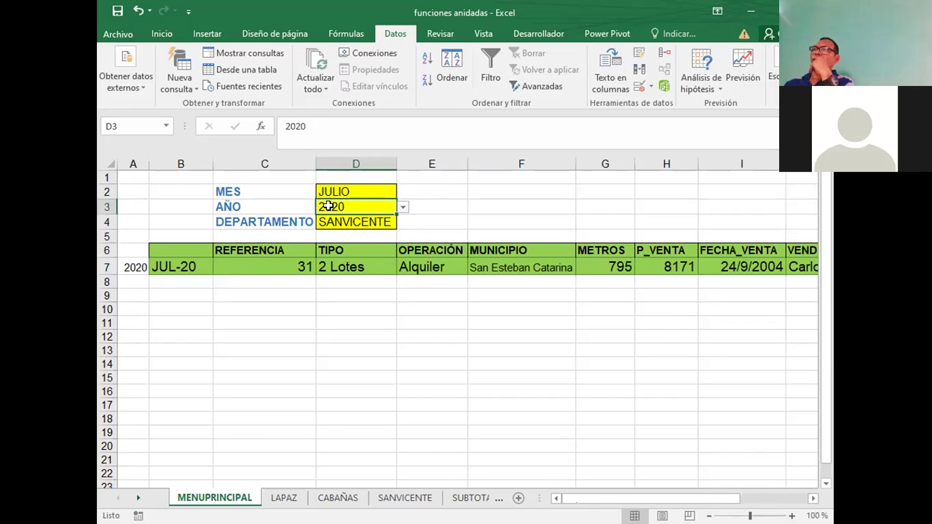
pyautogui.click(403, 209)
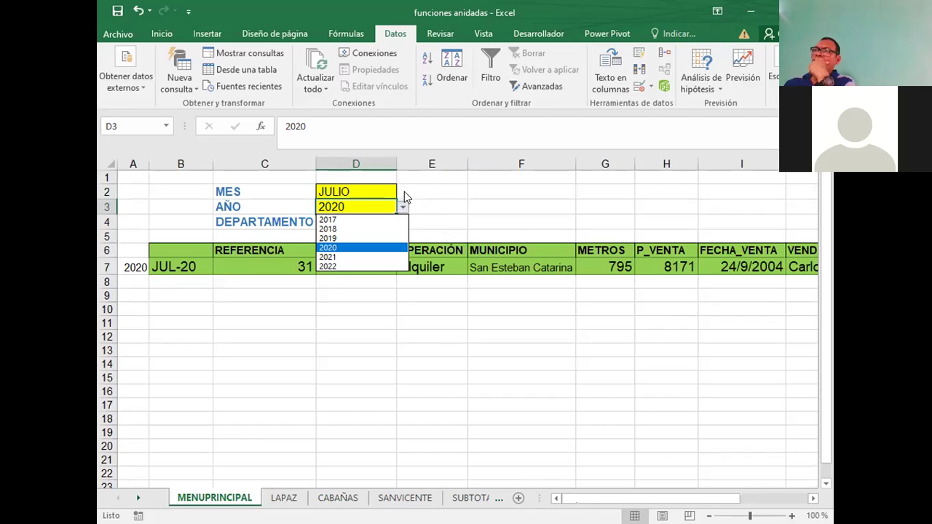
pyautogui.click(408, 185)
pyautogui.click(409, 186)
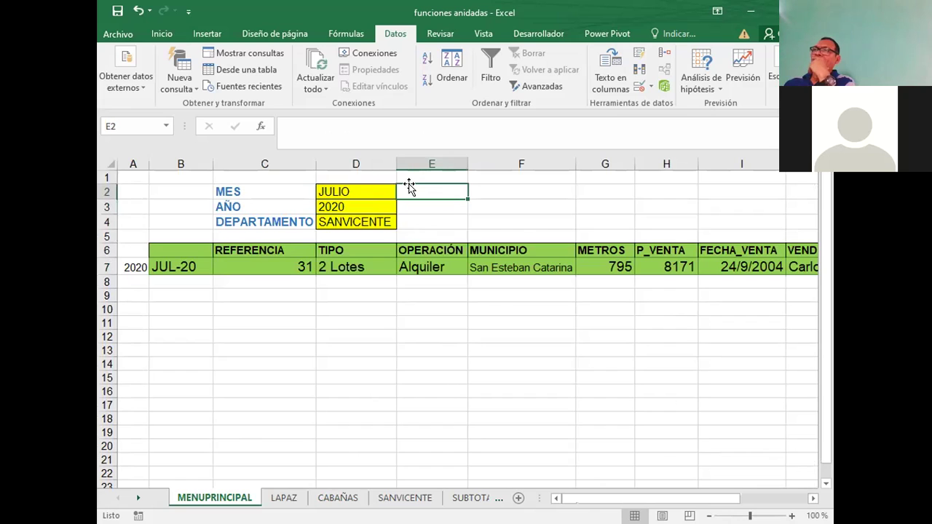
# Widen column D slightly and check the D4 department list, keeping SANVICENTE.
pyautogui.click(360, 220)
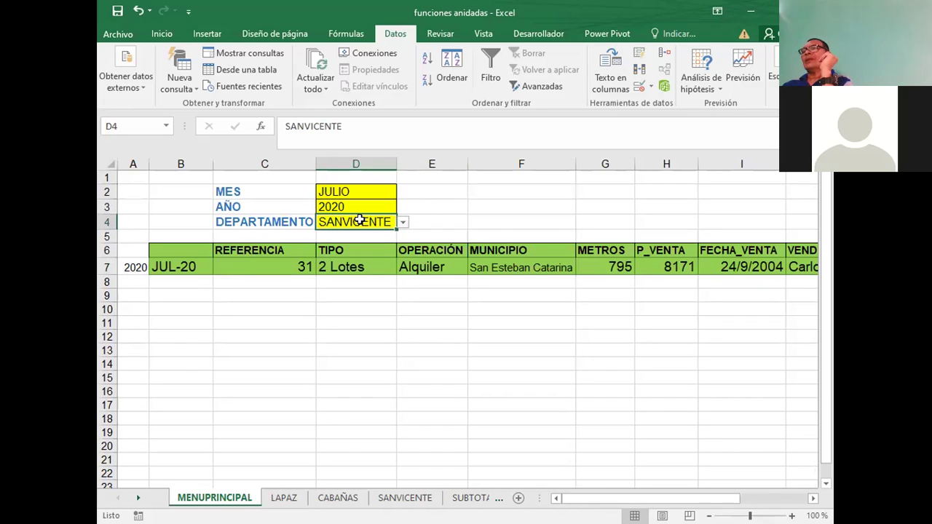
pyautogui.moveTo(393, 160); pyautogui.dragTo(408, 160)
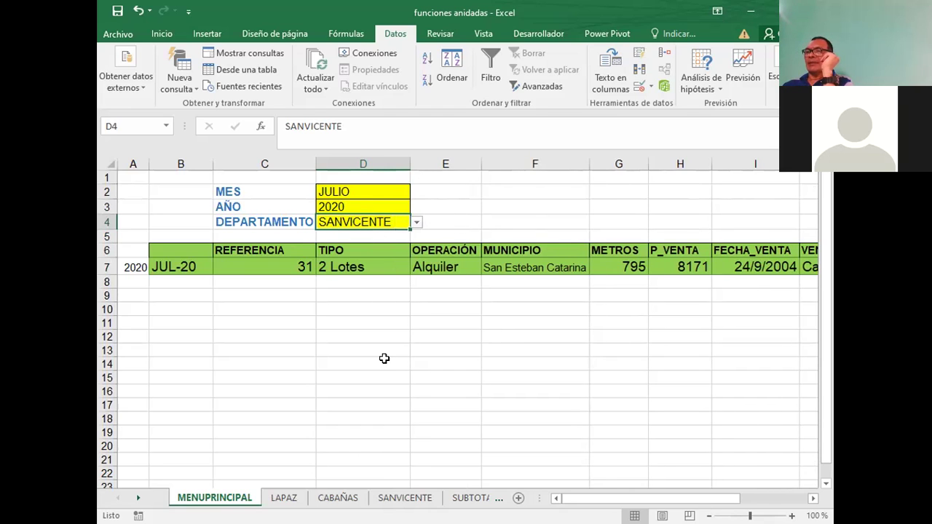
pyautogui.click(414, 226)
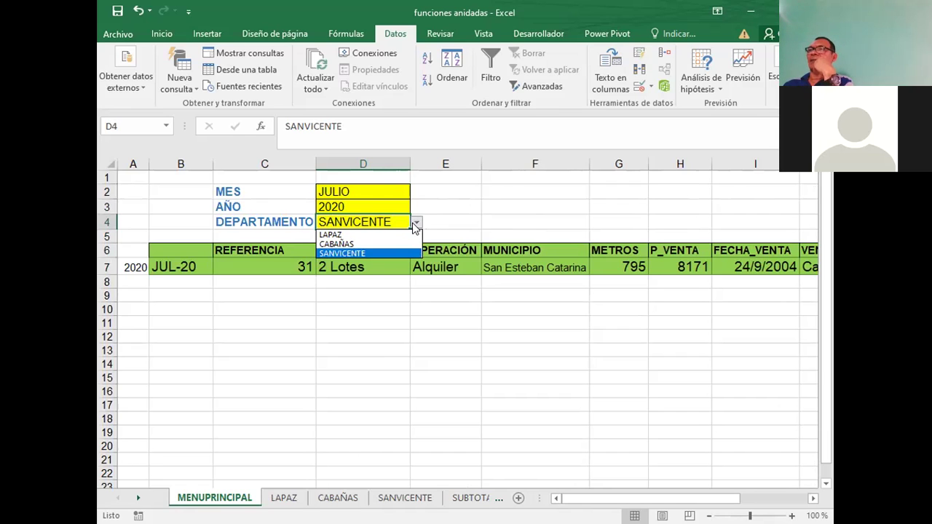
pyautogui.click(338, 498)
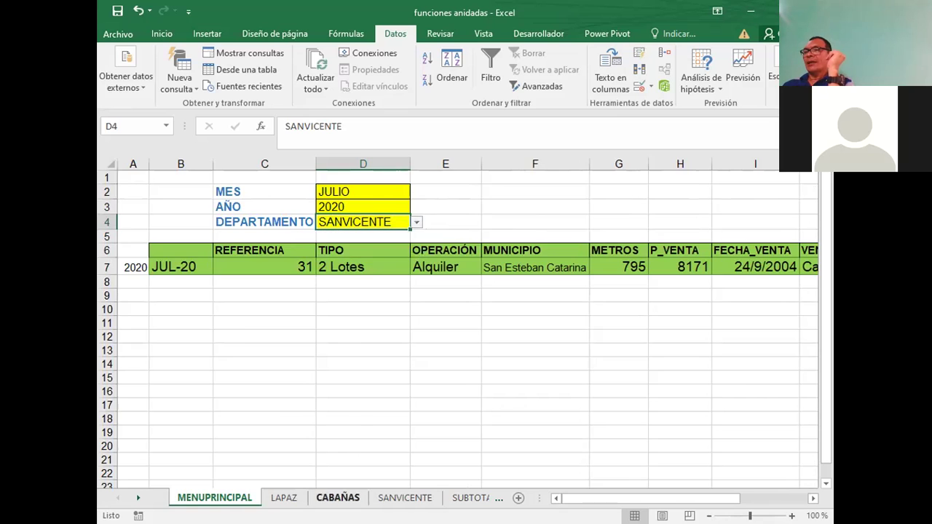
pyautogui.click(386, 497)
pyautogui.click(214, 497)
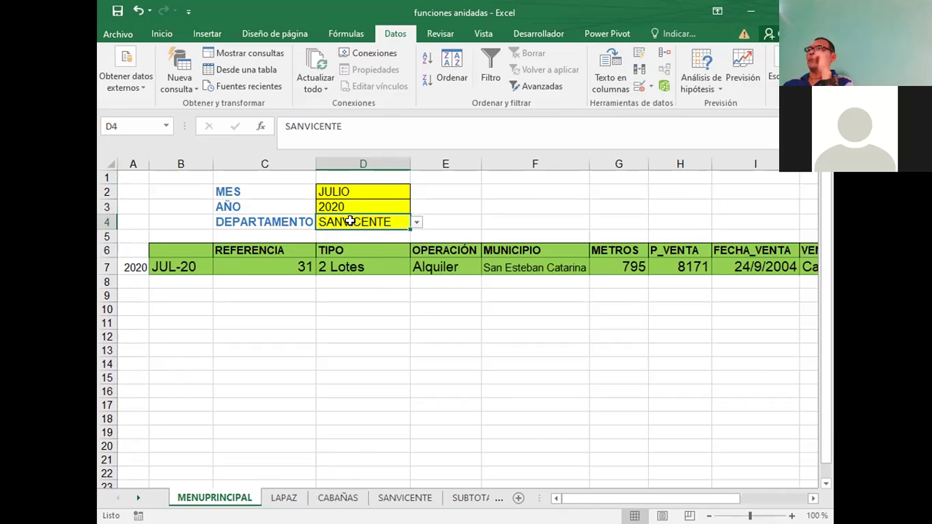
# Open Datos > Validación de datos for D4 to view its list source LAPAZ;CABAÑAS;SANVICENTE.
pyautogui.click(346, 33)
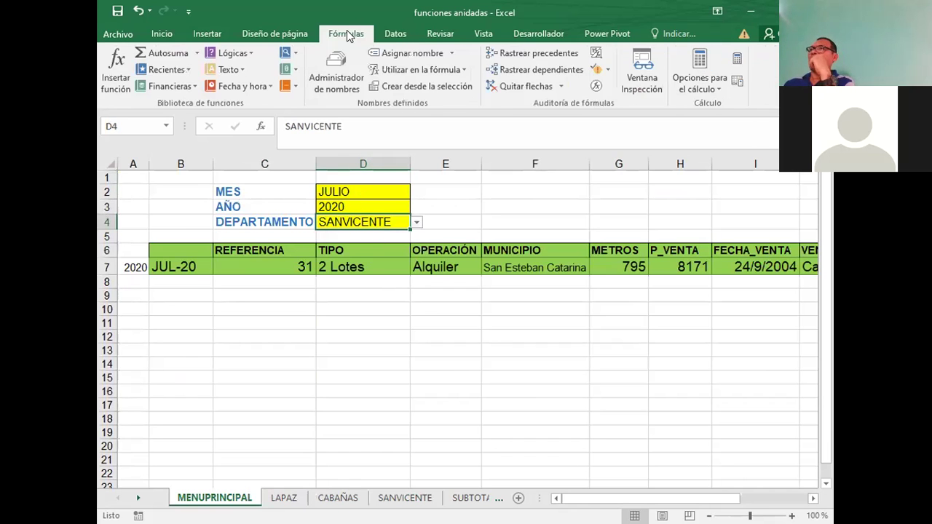
pyautogui.click(395, 33)
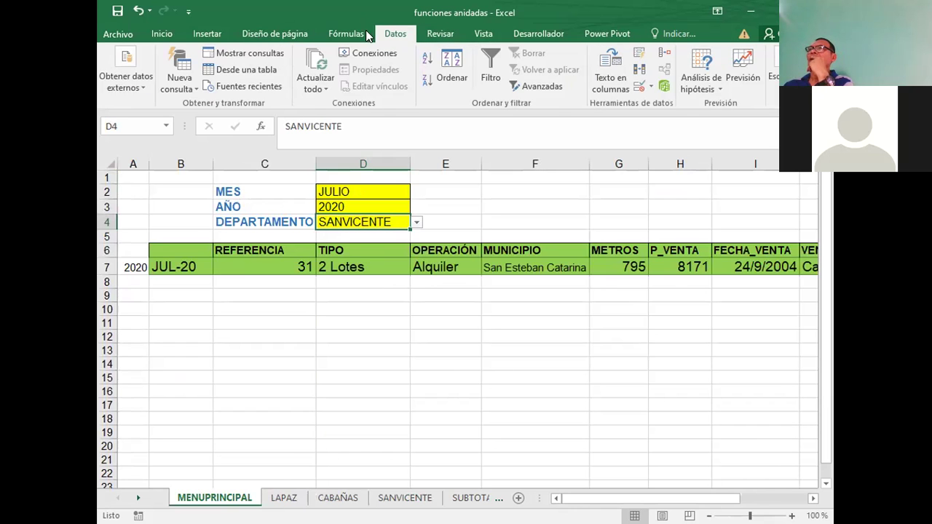
pyautogui.click(437, 34)
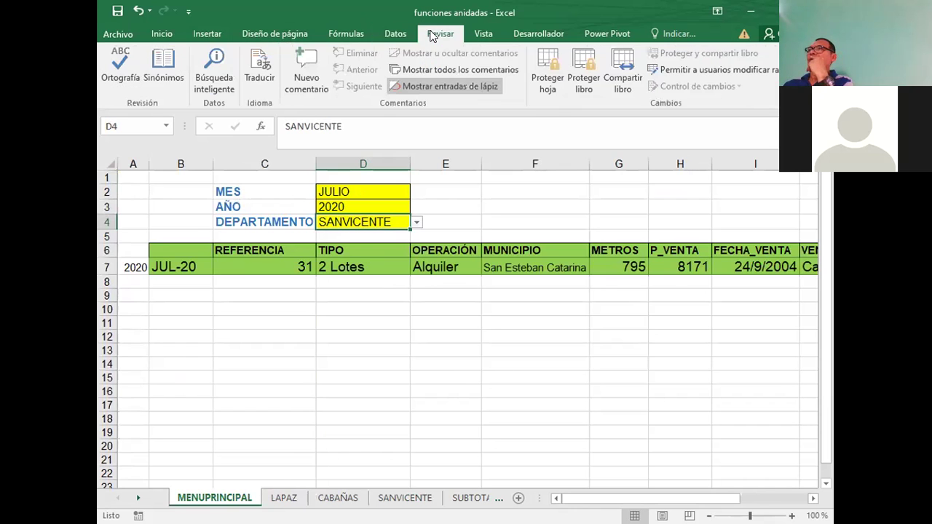
pyautogui.click(357, 33)
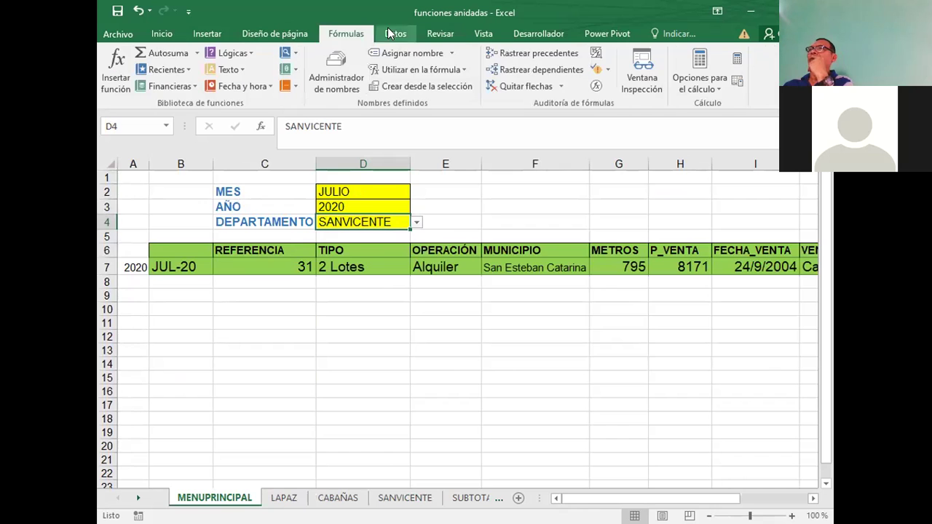
pyautogui.click(392, 32)
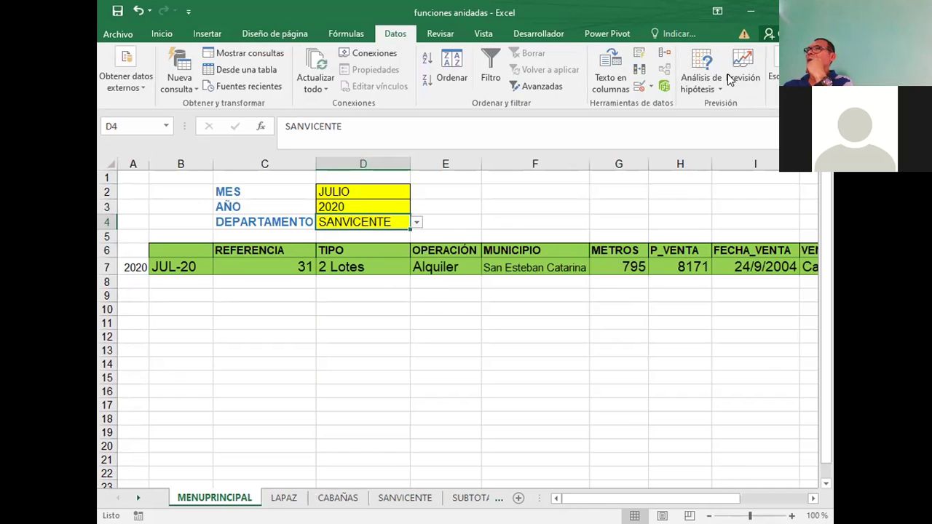
pyautogui.click(652, 87)
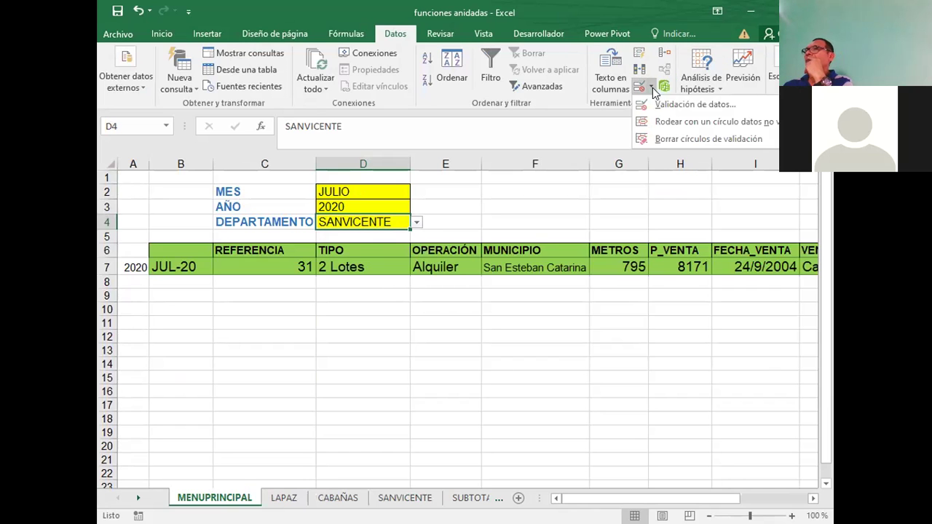
pyautogui.click(662, 103)
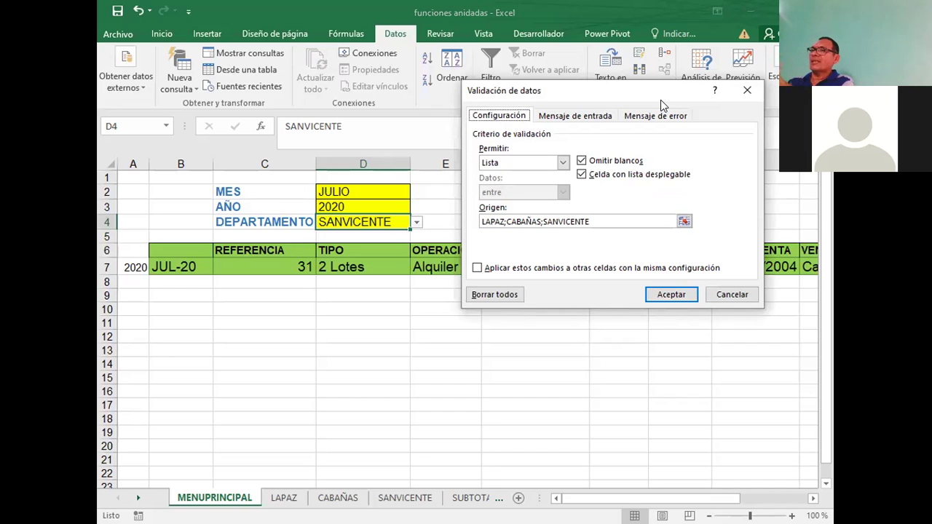
# Close the validation dialog with Aceptar and review B7's formula and the C6/D6 headers.
pyautogui.click(655, 295)
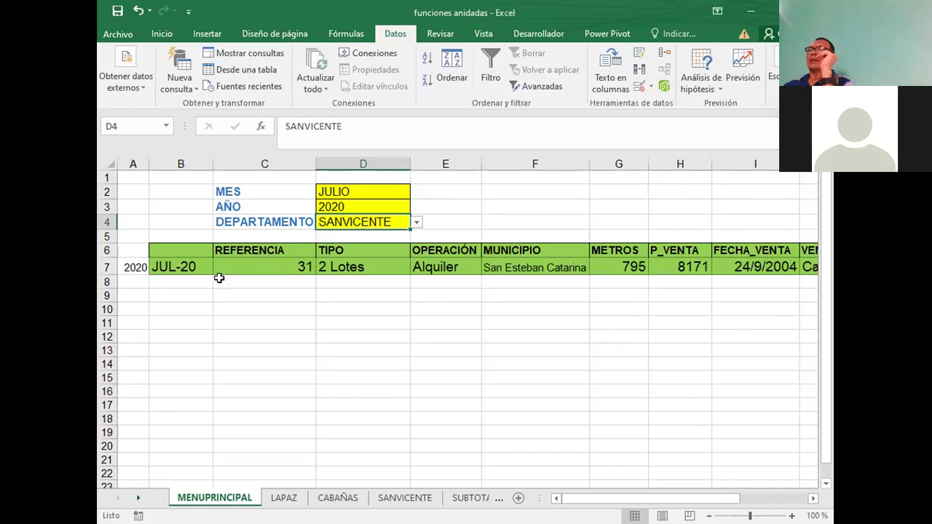
pyautogui.click(177, 266)
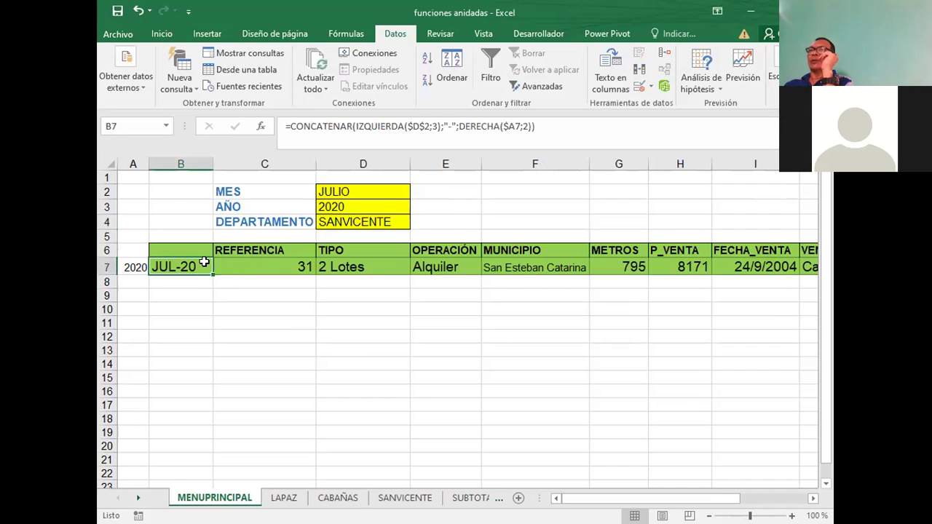
pyautogui.click(240, 249)
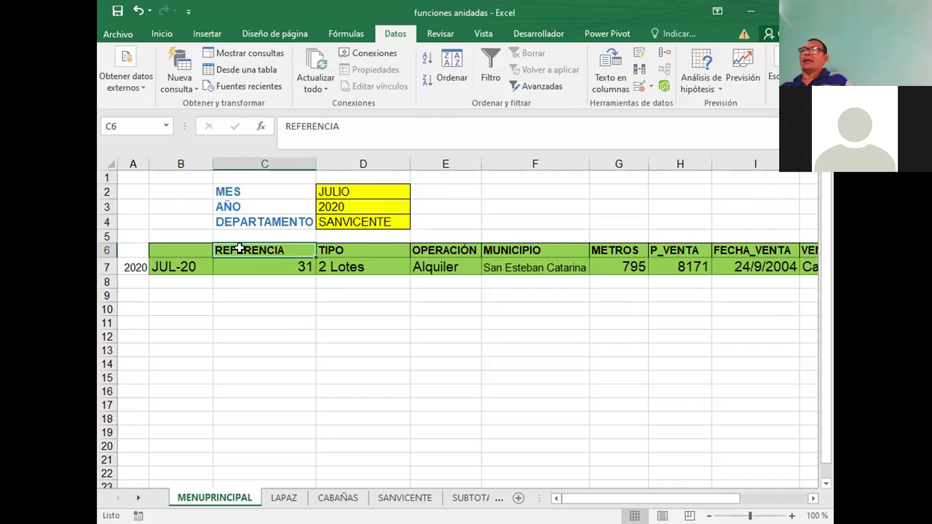
pyautogui.press('Right')
pyautogui.press('Left')
pyautogui.press('Left')
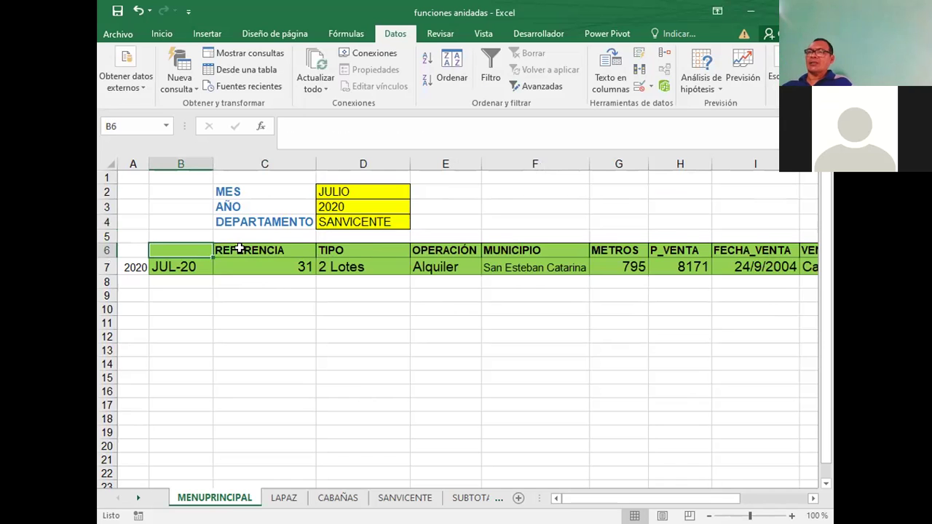
# Switch to the LAPAZ sheet and scroll through its property data.
pyautogui.click(284, 497)
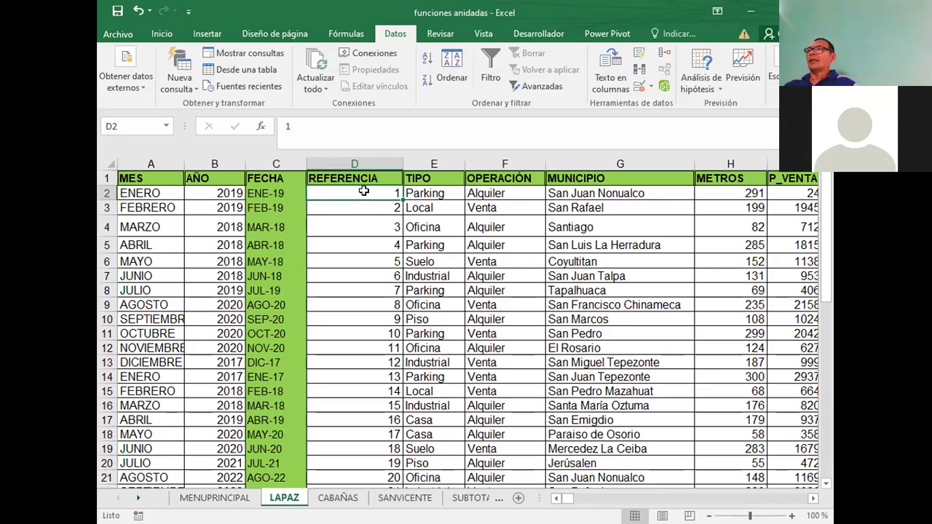
pyautogui.scroll(-6, 362, 204)
pyautogui.scroll(-3, 362, 267)
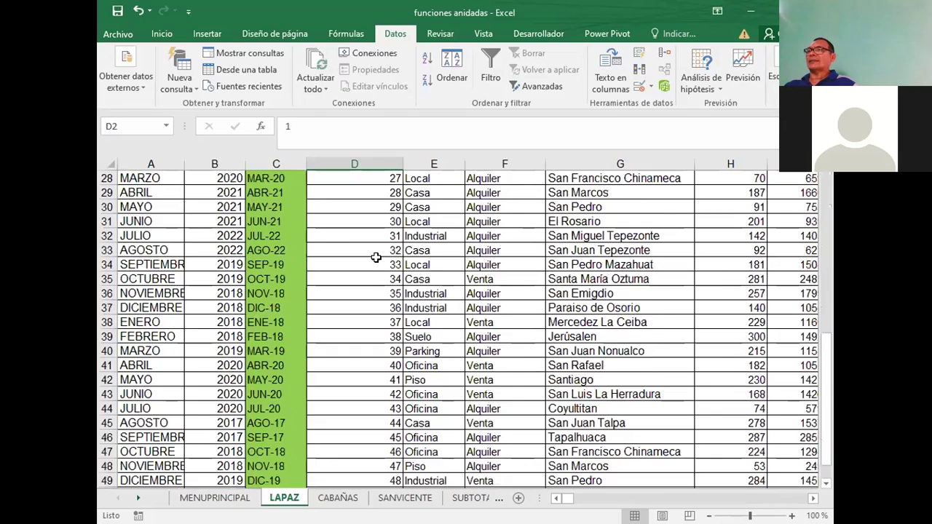
pyautogui.scroll(-7, 375, 259)
pyautogui.scroll(5, 377, 263)
pyautogui.scroll(11, 376, 260)
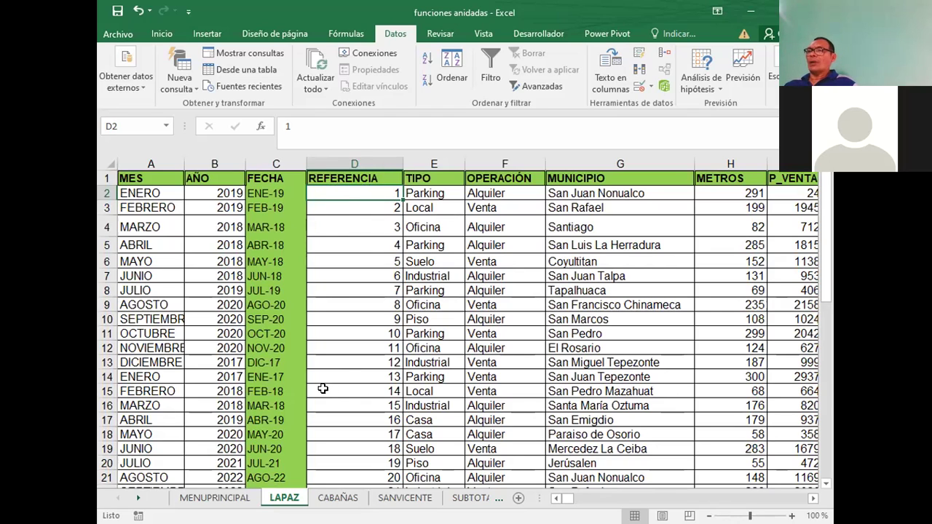
# On MENUPRINCIPAL, inspect C7's formula and its $D$4 reference without changing it, then show LAPAZ.
pyautogui.click(214, 497)
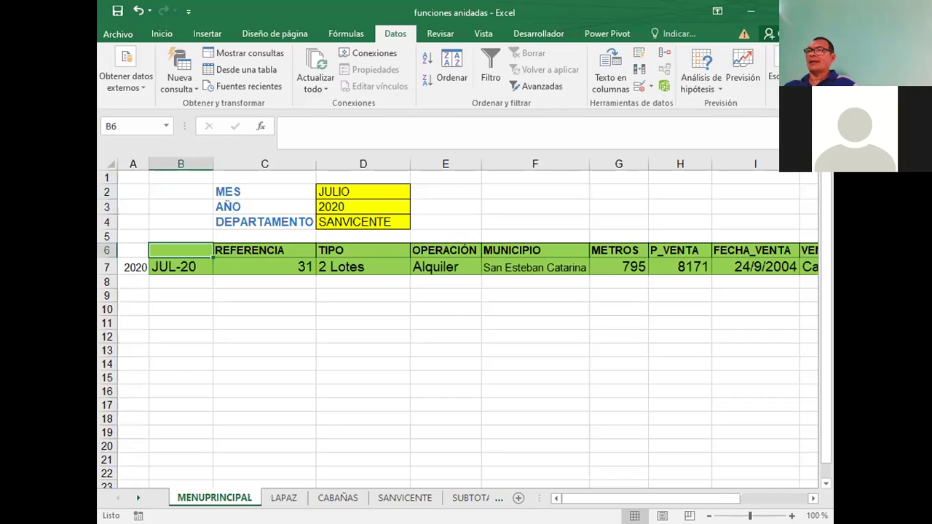
pyautogui.click(333, 221)
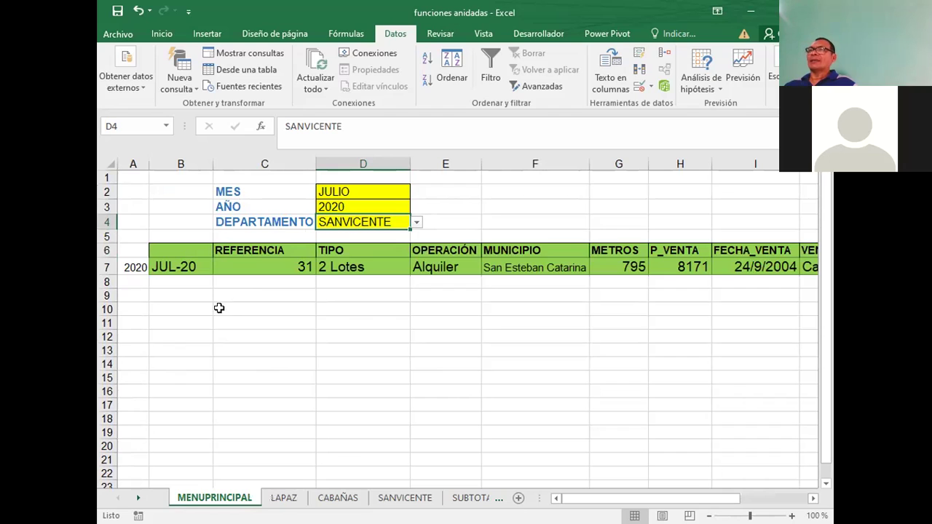
pyautogui.click(160, 268)
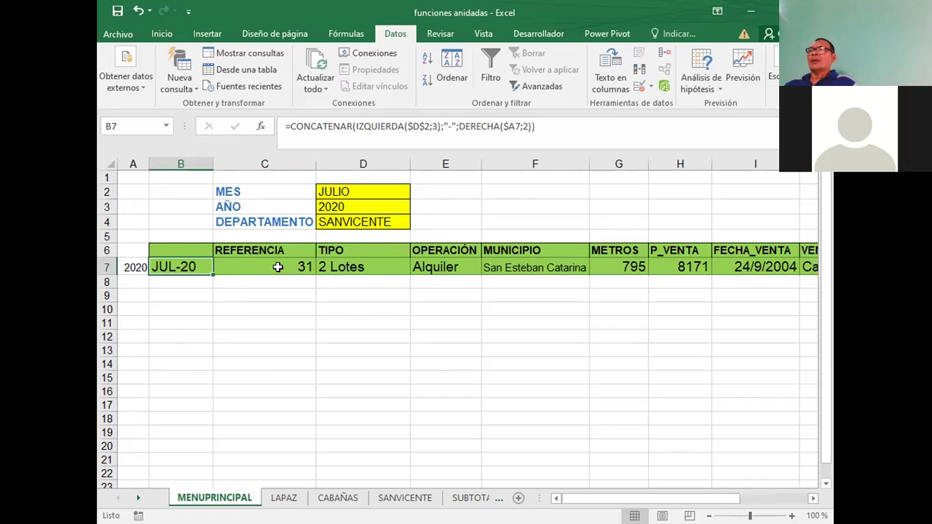
pyautogui.click(257, 251)
pyautogui.click(254, 262)
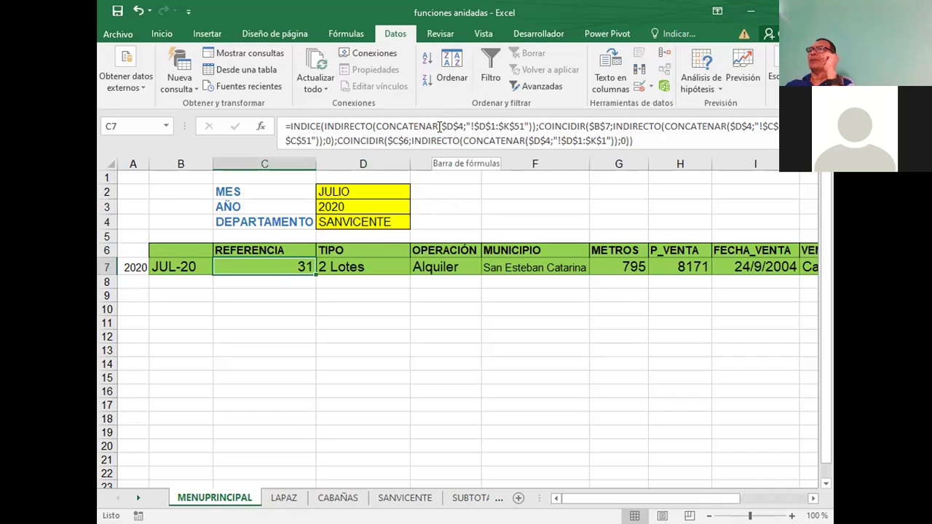
pyautogui.moveTo(440, 126); pyautogui.dragTo(465, 126)
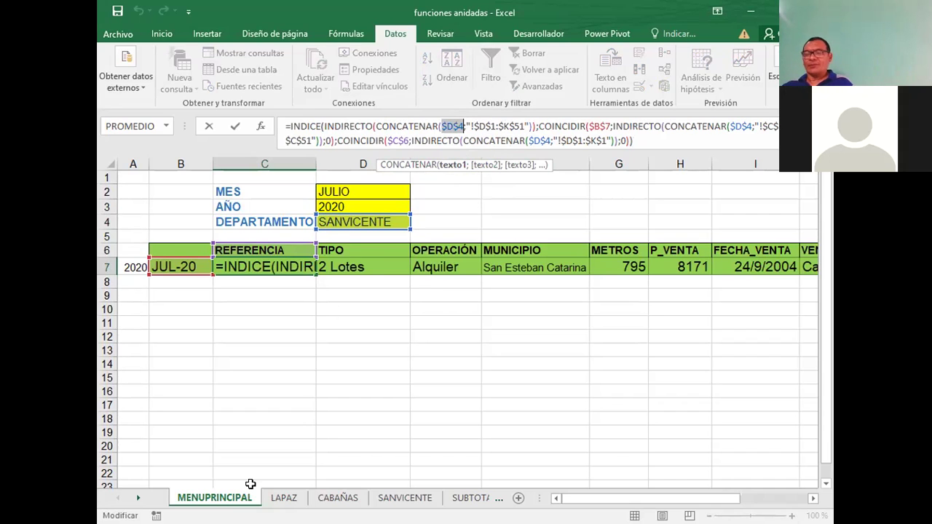
pyautogui.press('Return')
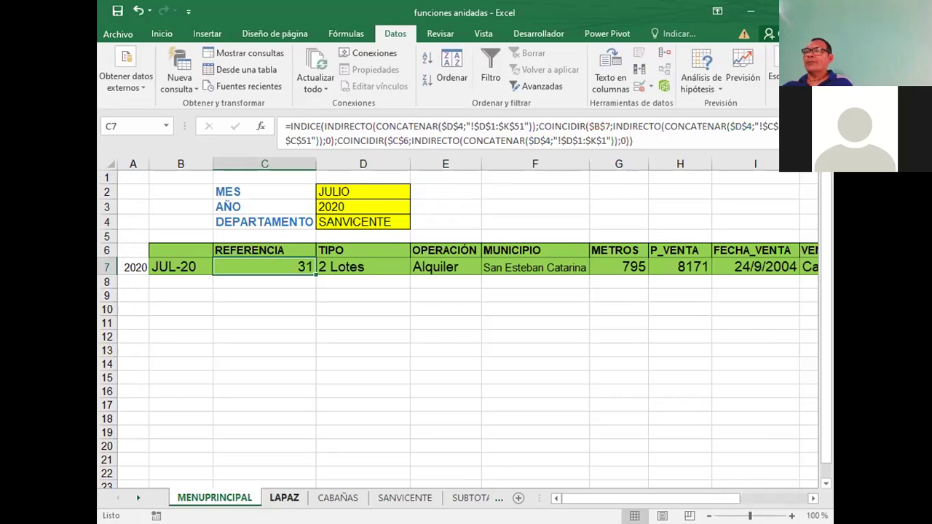
pyautogui.click(284, 498)
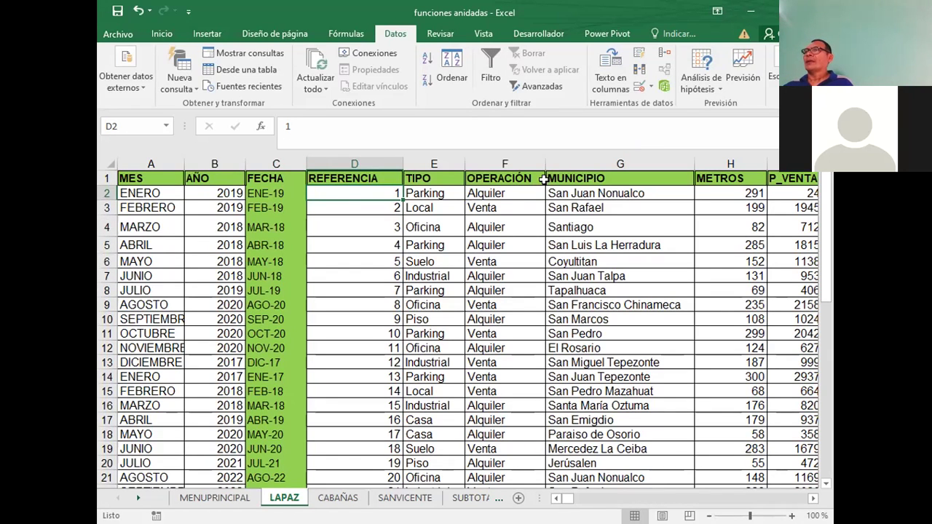
# Step through the LAPAZ headers and first-row values from AÑO to VENDEDOR, then return to MENUPRINCIPAL.
pyautogui.press('Right')
pyautogui.press('Right')
pyautogui.press('Right')
pyautogui.press('Right')
pyautogui.press('Right')
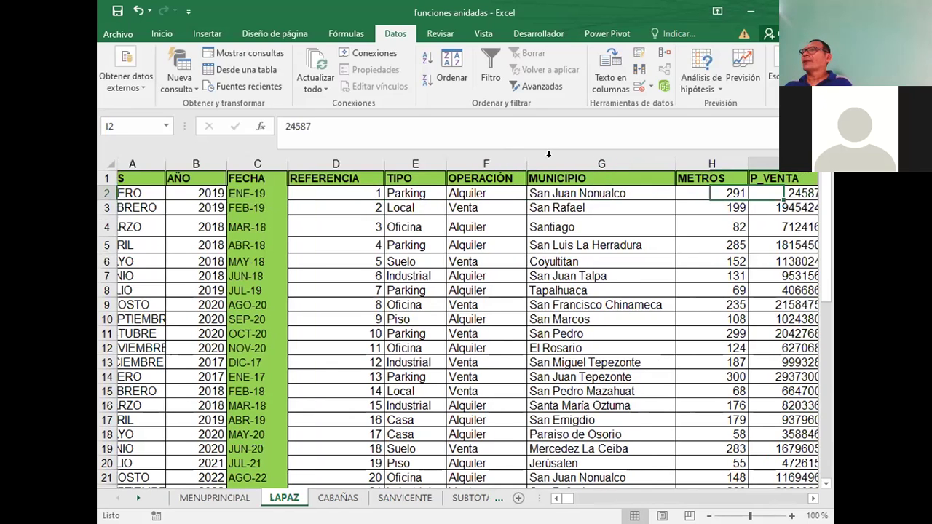
pyautogui.press('Right')
pyautogui.press('Right')
pyautogui.press('Right')
pyautogui.press('Right')
pyautogui.press('Right')
pyautogui.press('Left')
pyautogui.press('Left')
pyautogui.press('Left')
pyautogui.press('Left')
pyautogui.press('Right')
pyautogui.press('Left')
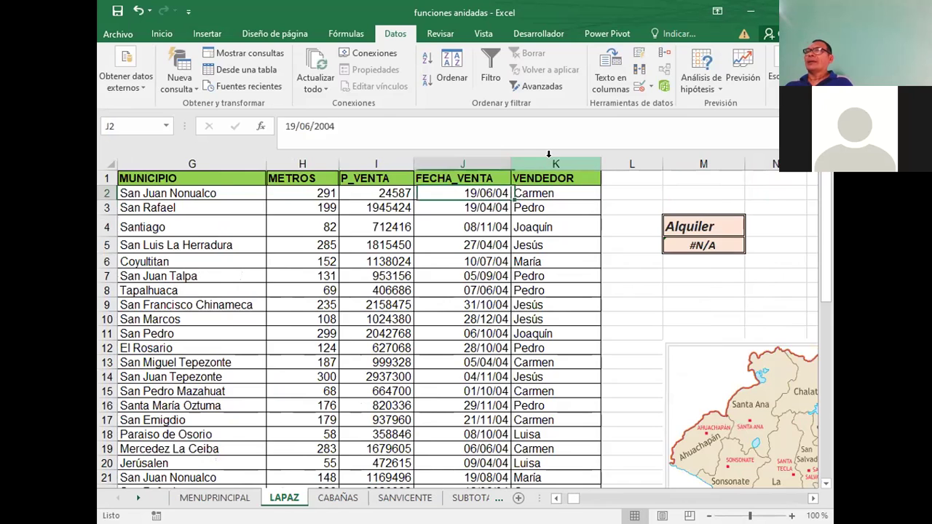
pyautogui.press('Left')
pyautogui.press('Left')
pyautogui.press('Left')
pyautogui.press('Home')
pyautogui.press('Right')
pyautogui.press('Up')
pyautogui.press('Right')
pyautogui.press('Right')
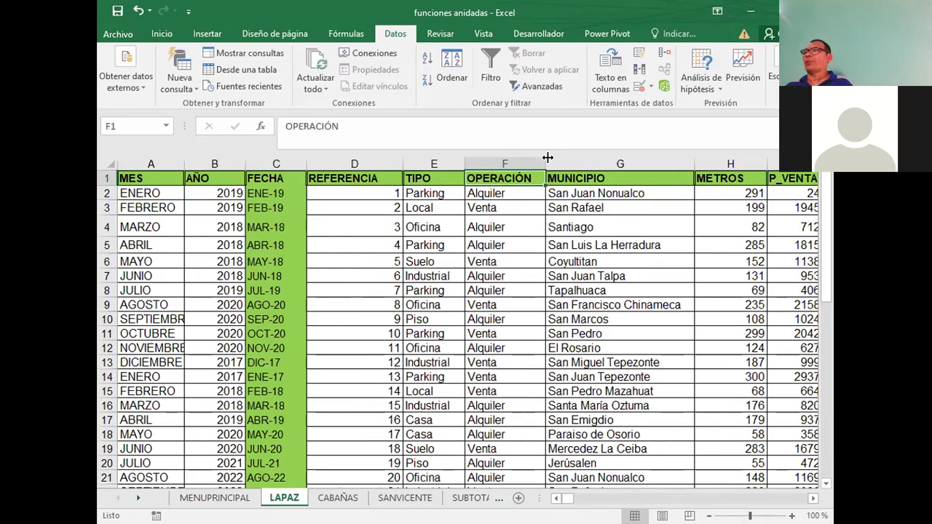
pyautogui.press('Down')
pyautogui.press('Down')
pyautogui.press('Up')
pyautogui.press('Right')
pyautogui.press('Up')
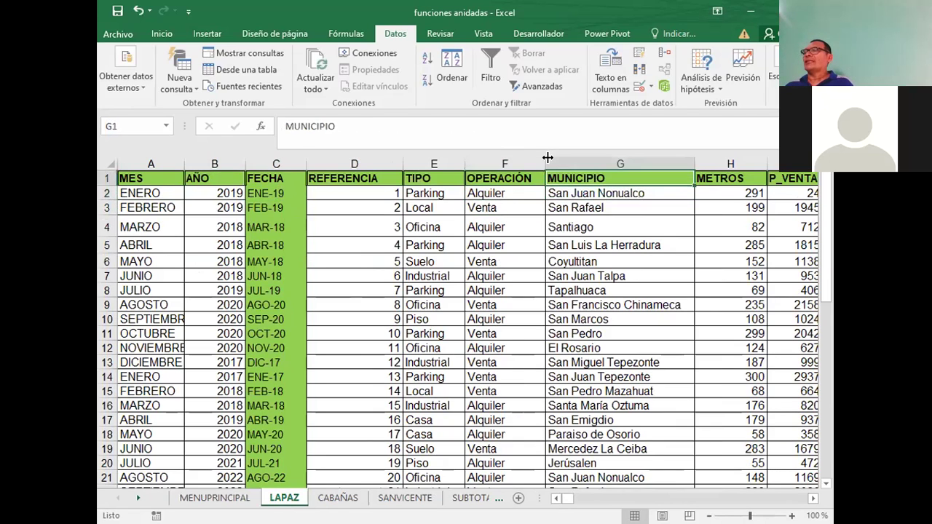
pyautogui.press('Right')
pyautogui.press('Right')
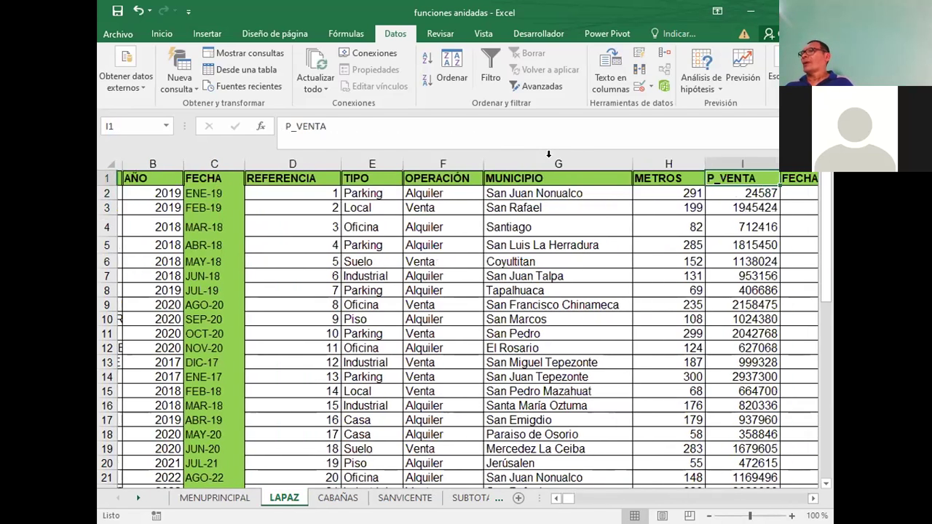
pyautogui.press('Left')
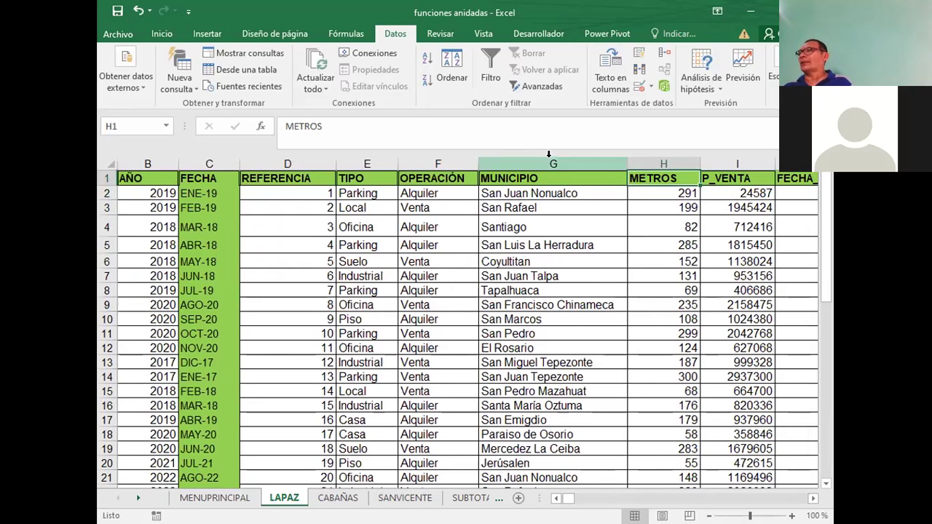
pyautogui.press('Right')
pyautogui.press('Right')
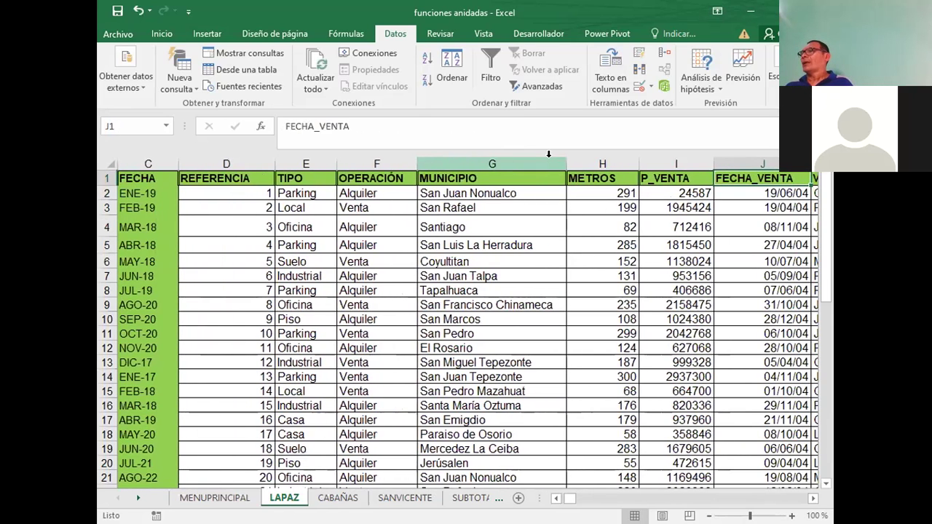
pyautogui.press('Right')
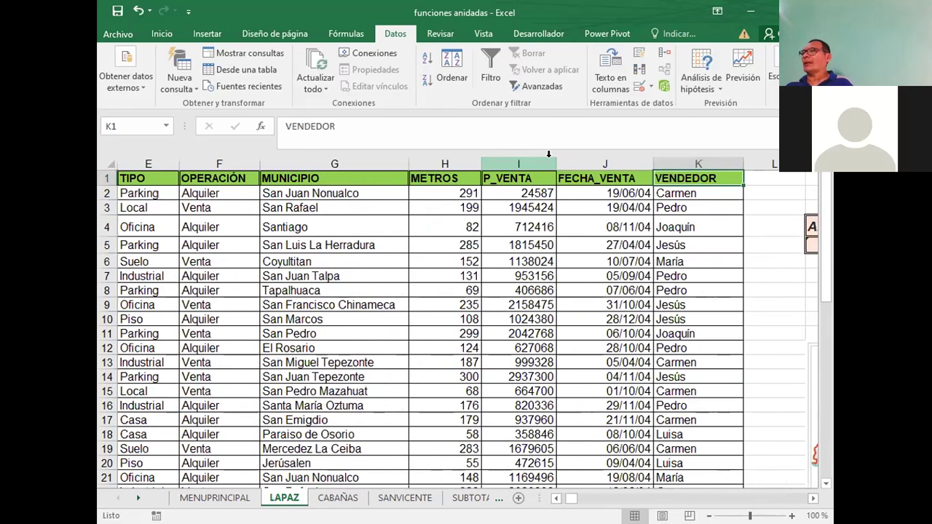
pyautogui.press('Down')
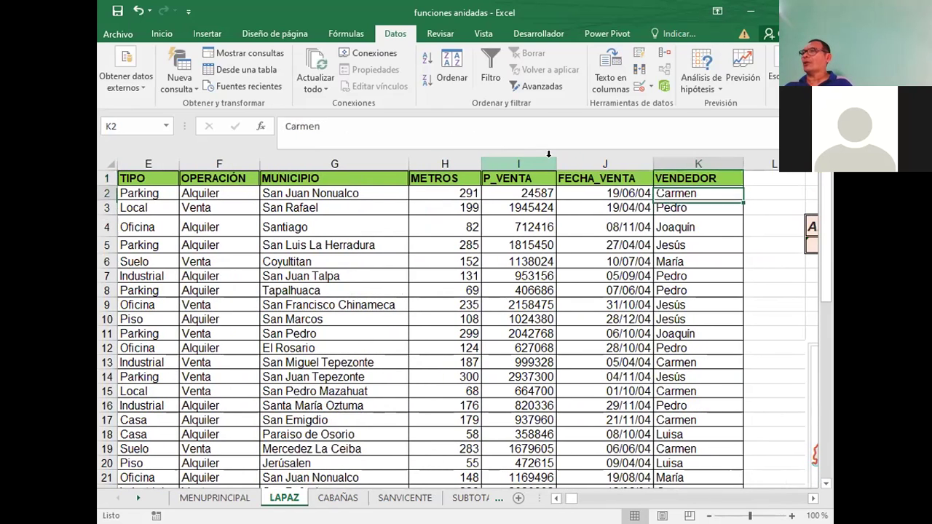
pyautogui.press('Up')
pyautogui.press('Left')
pyautogui.press('Right')
pyautogui.press('Down')
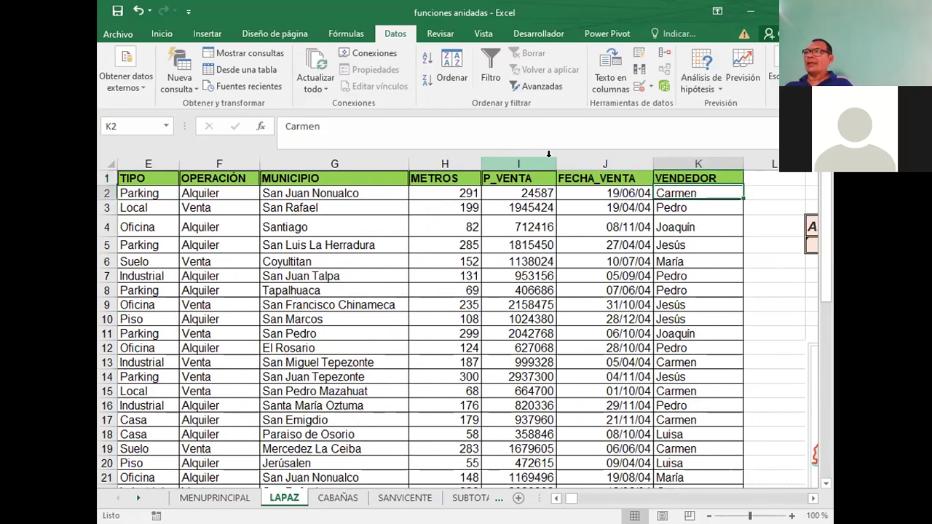
pyautogui.press('Left')
pyautogui.press('Left')
pyautogui.press('Home')
pyautogui.press('Right')
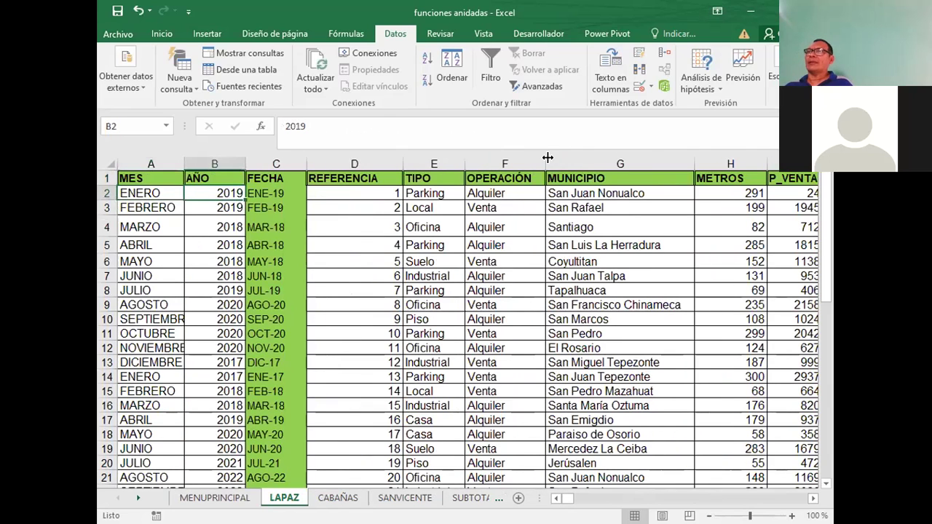
pyautogui.press('Up')
pyautogui.press('Down')
pyautogui.press('Up')
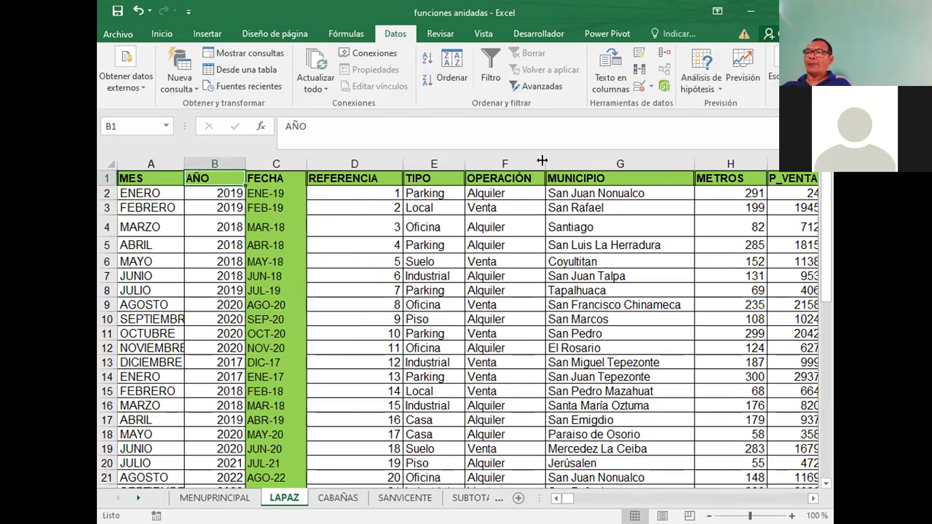
pyautogui.click(214, 498)
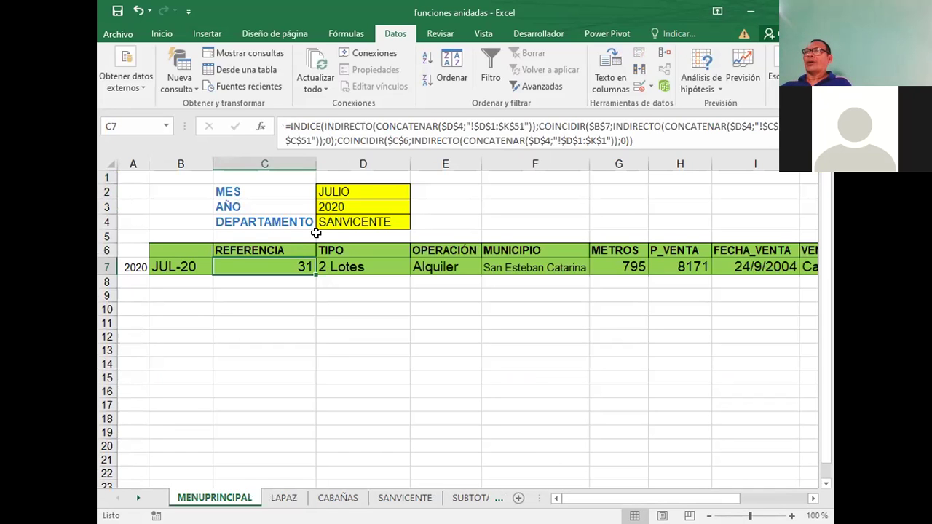
# Set DEPARTAMENTO in D4 to LAPAZ and review the MUNICIPIO lookup formula in F7.
pyautogui.click(338, 223)
pyautogui.click(417, 224)
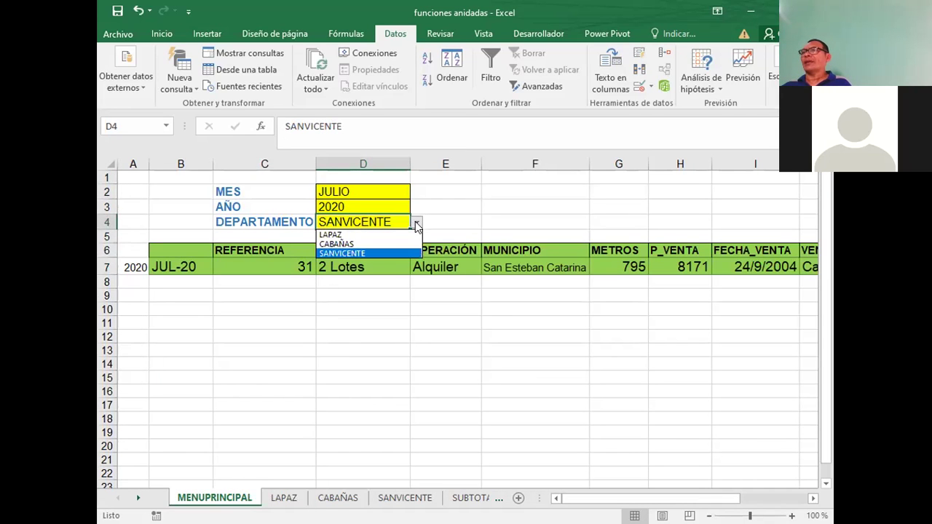
pyautogui.click(343, 235)
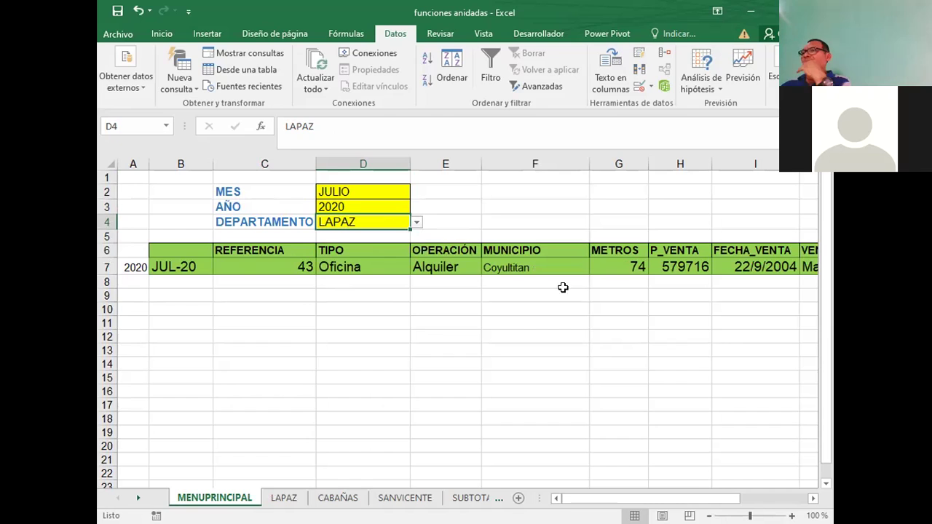
pyautogui.click(510, 266)
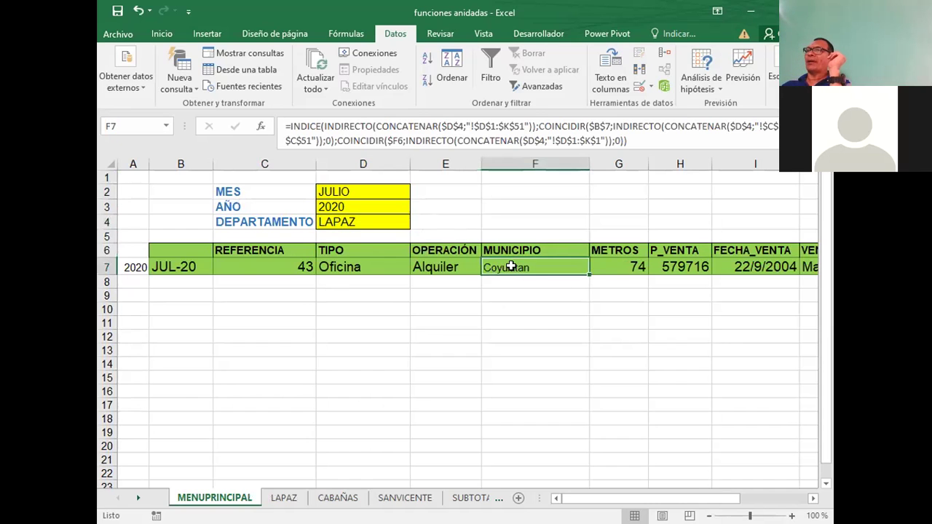
pyautogui.click(532, 224)
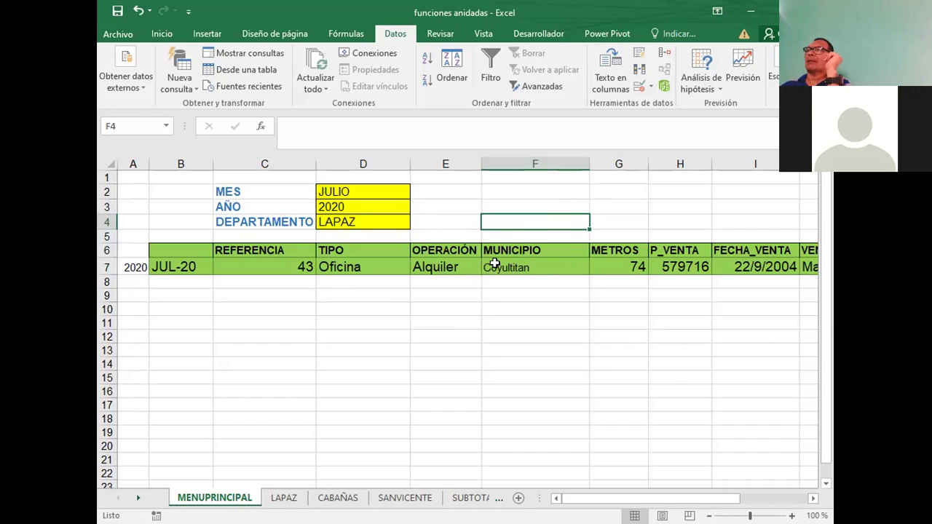
pyautogui.click(537, 267)
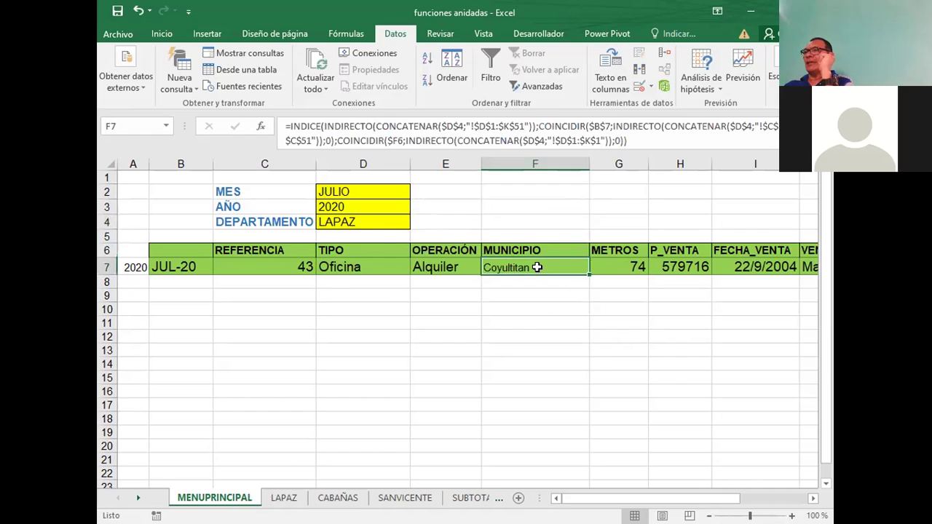
pyautogui.click(344, 222)
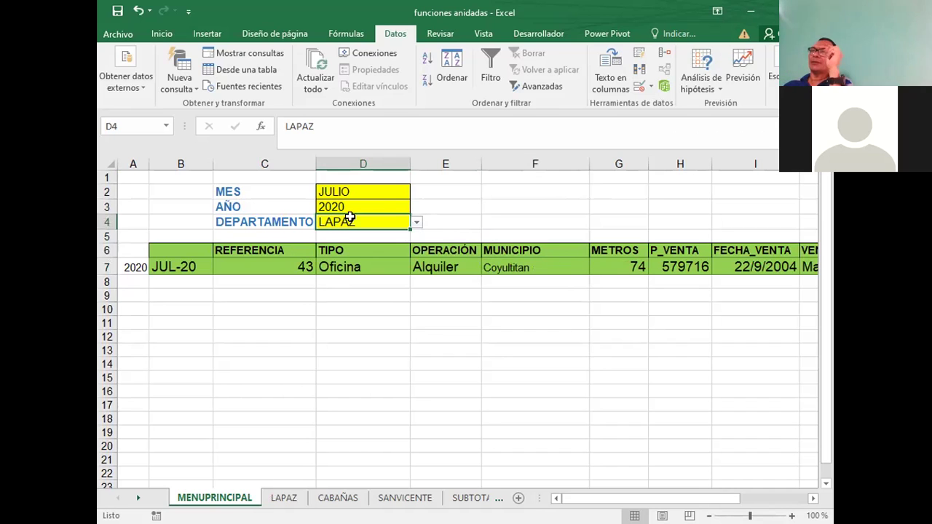
pyautogui.click(384, 187)
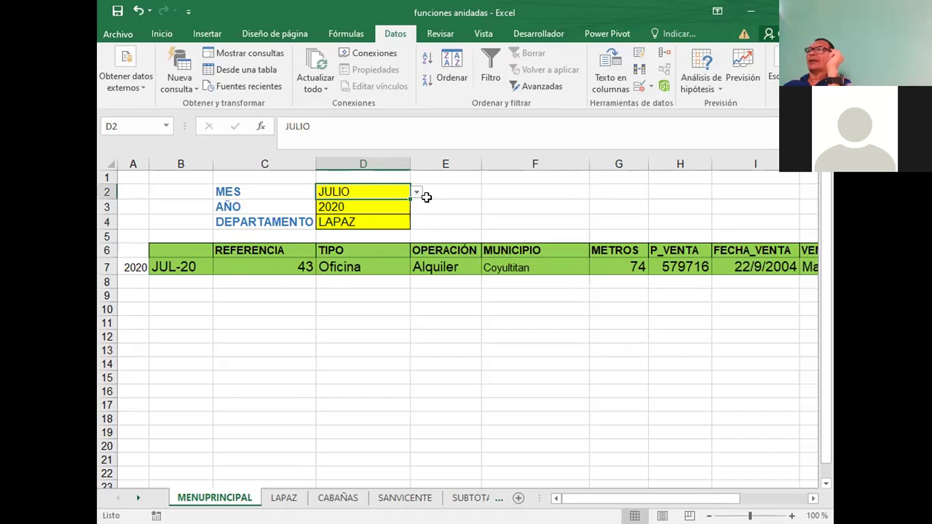
# Set the month to OCTUBRE and the year to 2018, then check C7's REFERENCIA formula.
pyautogui.click(416, 192)
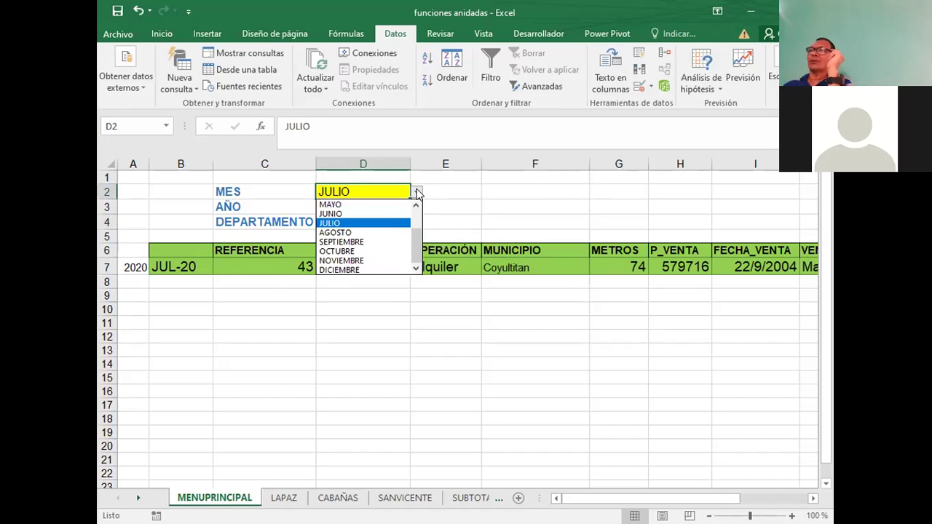
pyautogui.click(335, 251)
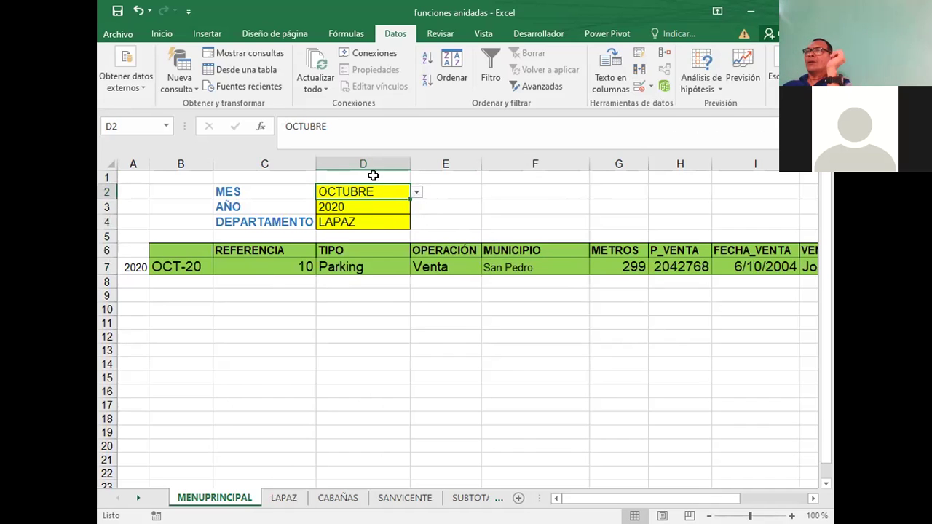
pyautogui.click(339, 207)
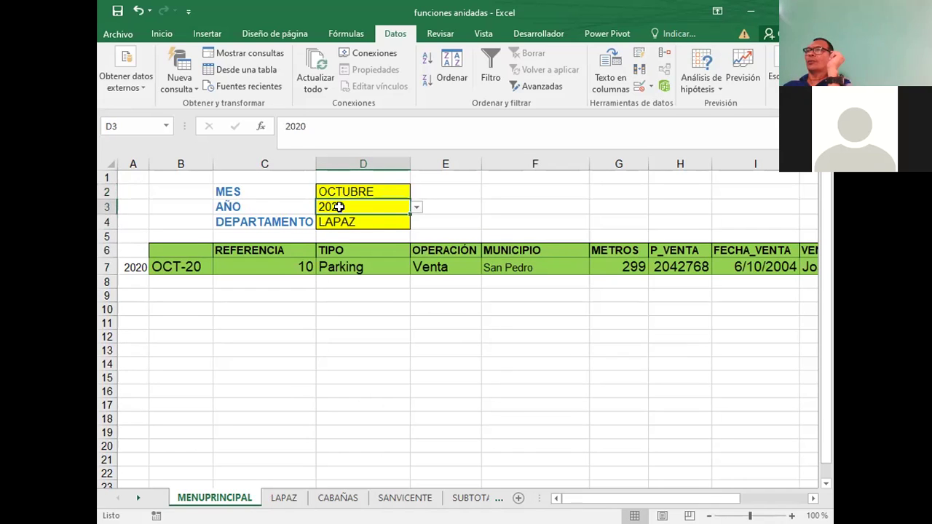
pyautogui.click(412, 209)
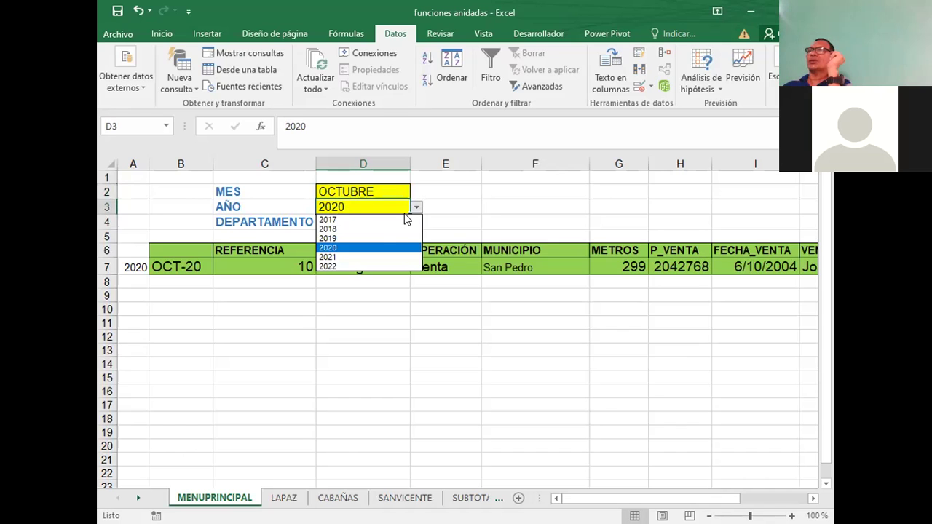
pyautogui.click(329, 228)
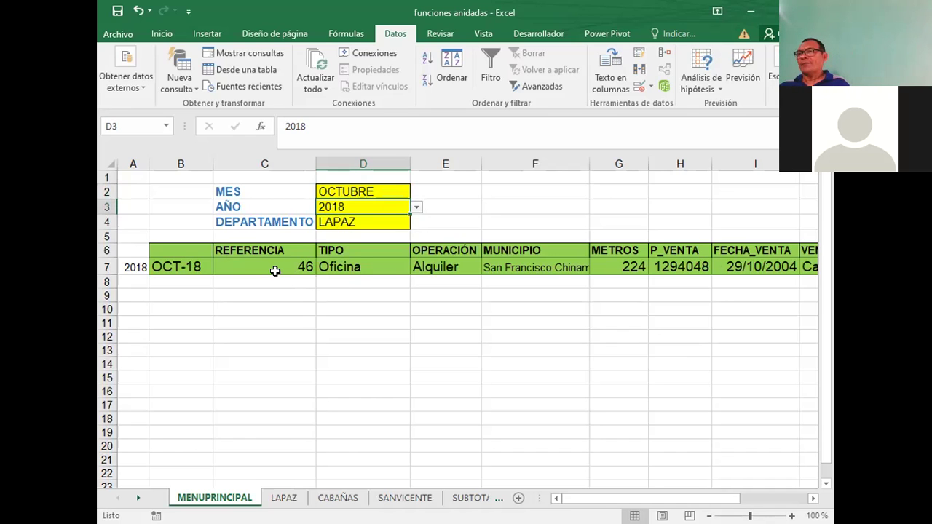
pyautogui.click(273, 267)
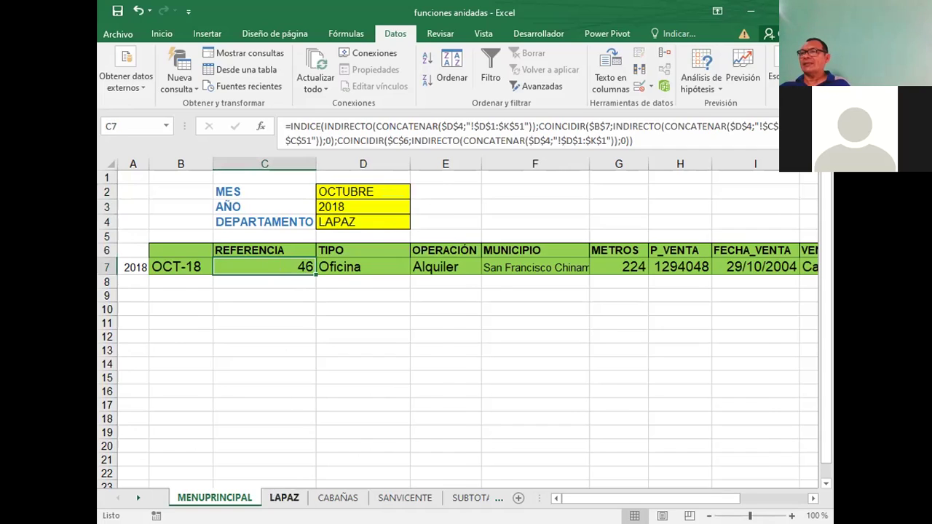
# On the LAPAZ sheet, verify row 47's OCT-18 record: reference 46, Oficina, Alquiler.
pyautogui.click(284, 498)
pyautogui.scroll(-2, 306, 280)
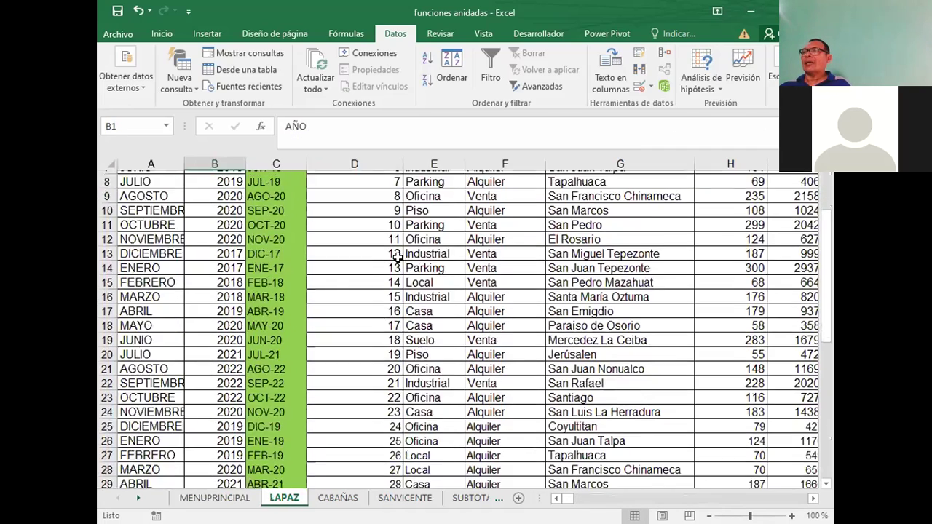
pyautogui.scroll(-6, 357, 269)
pyautogui.scroll(-3, 410, 257)
pyautogui.scroll(-3, 410, 257)
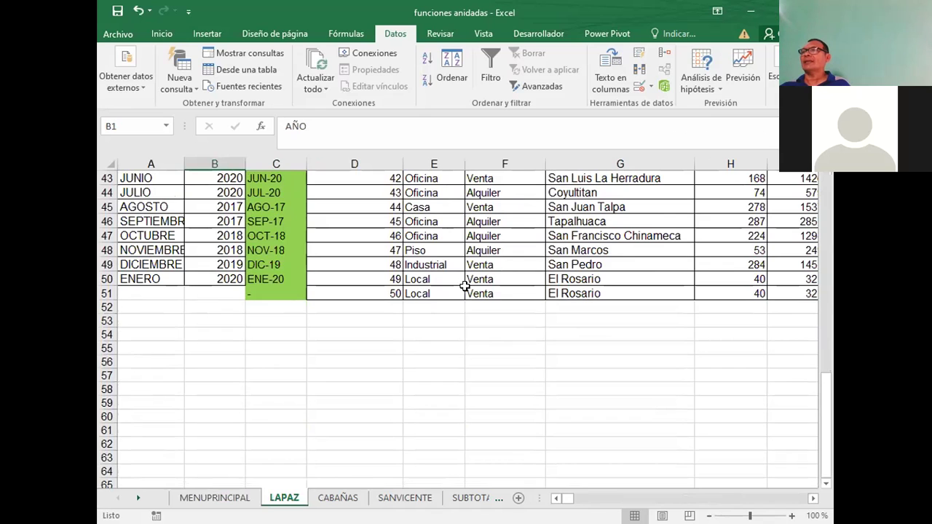
pyautogui.scroll(1, 416, 275)
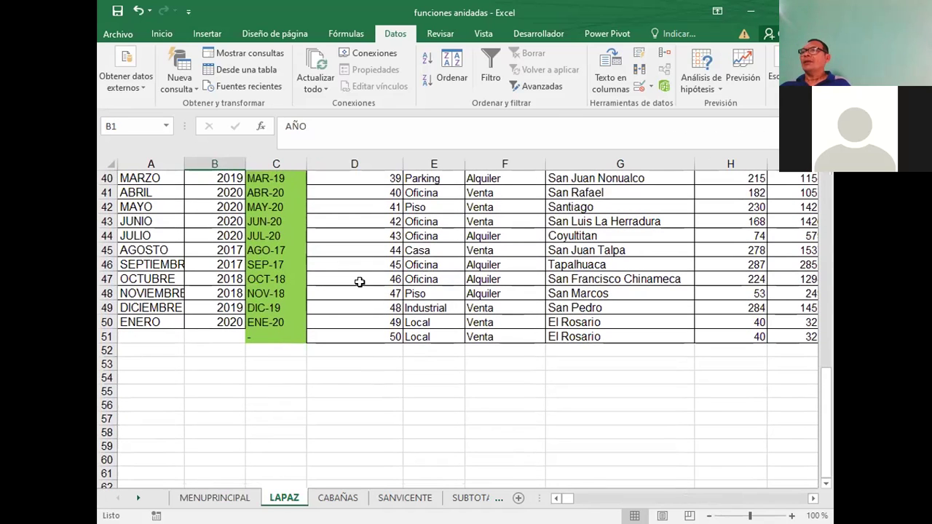
pyautogui.click(383, 280)
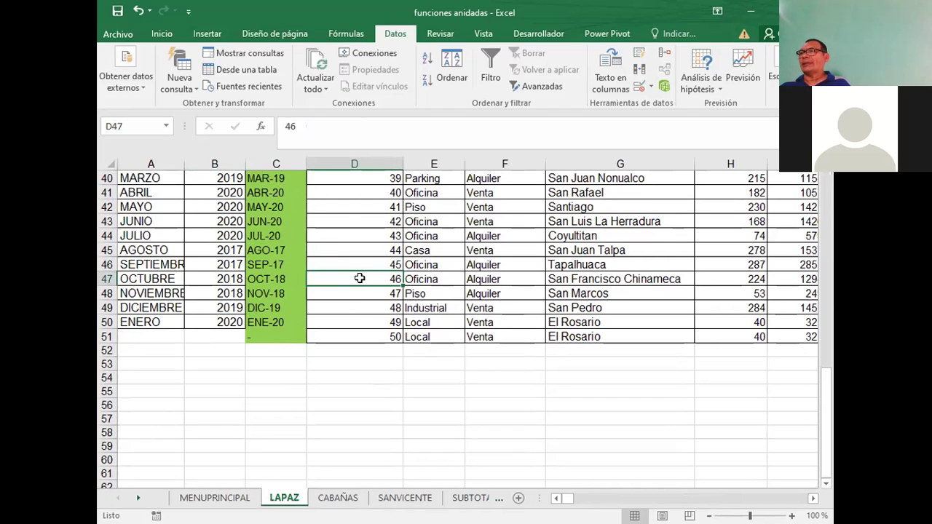
pyautogui.click(428, 279)
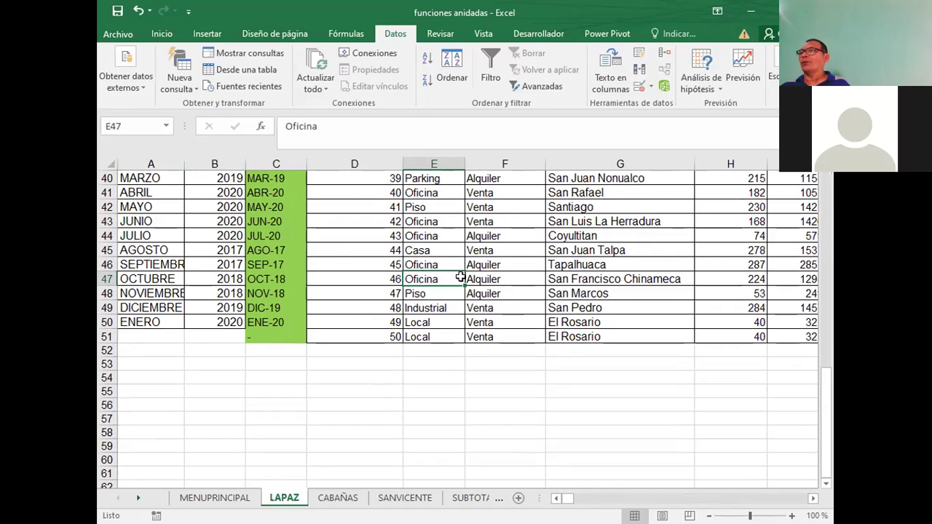
pyautogui.click(482, 279)
pyautogui.scroll(6, 481, 279)
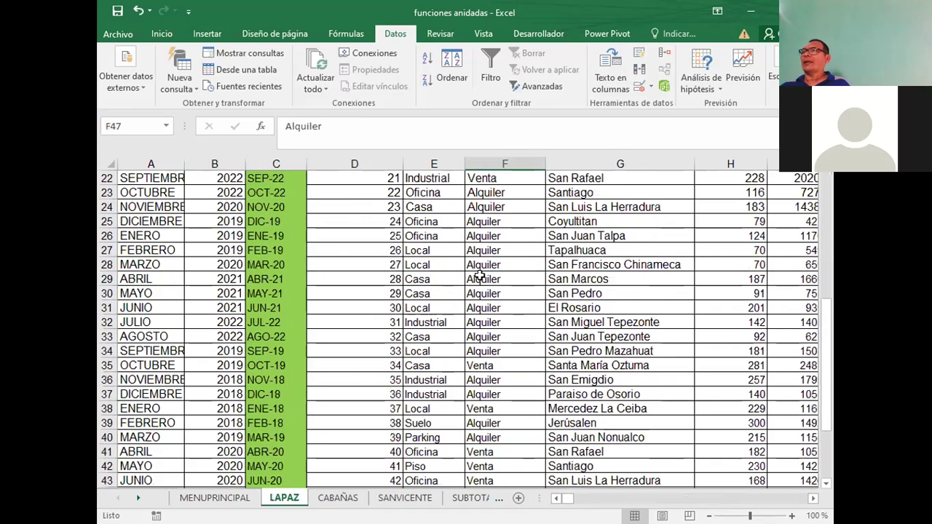
pyautogui.scroll(7, 482, 279)
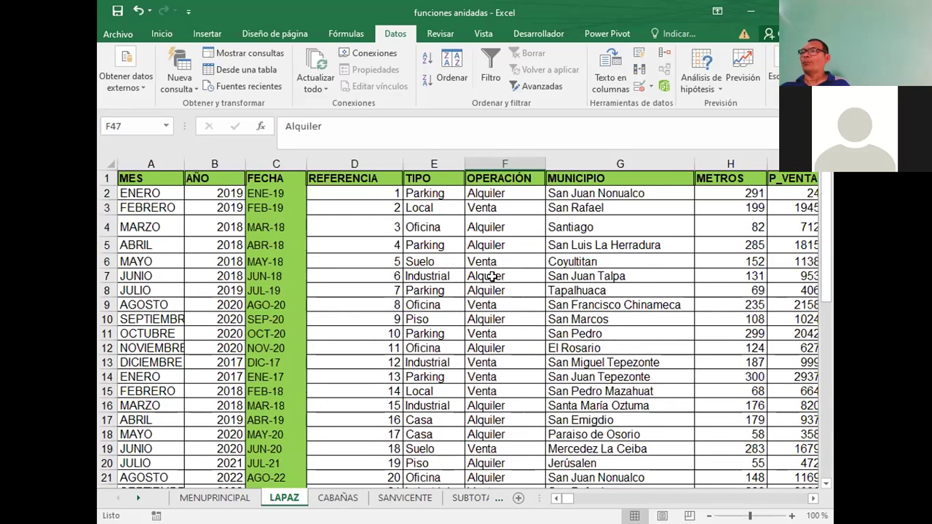
pyautogui.scroll(-11, 492, 280)
# On MENUPRINCIPAL, widen columns E and F so San Francisco Chinameca shows in full.
pyautogui.click(188, 497)
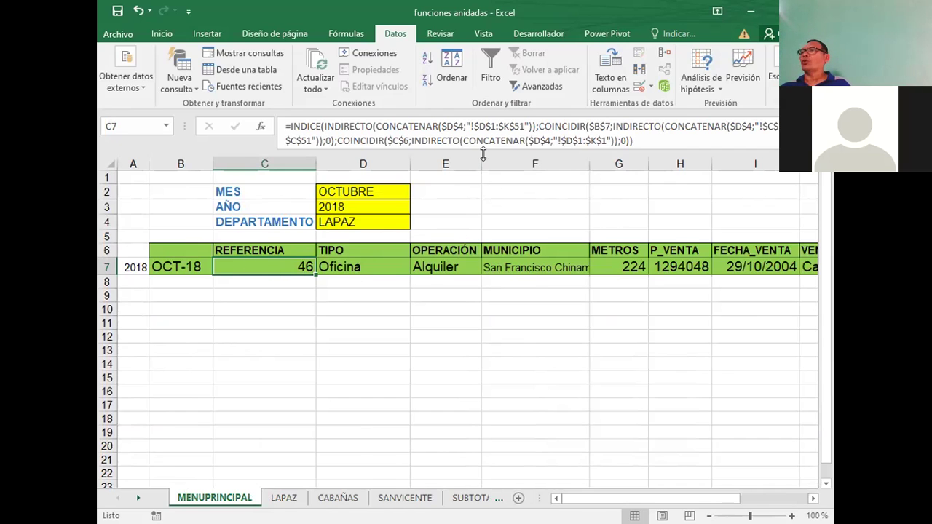
pyautogui.moveTo(481, 159); pyautogui.dragTo(489, 160)
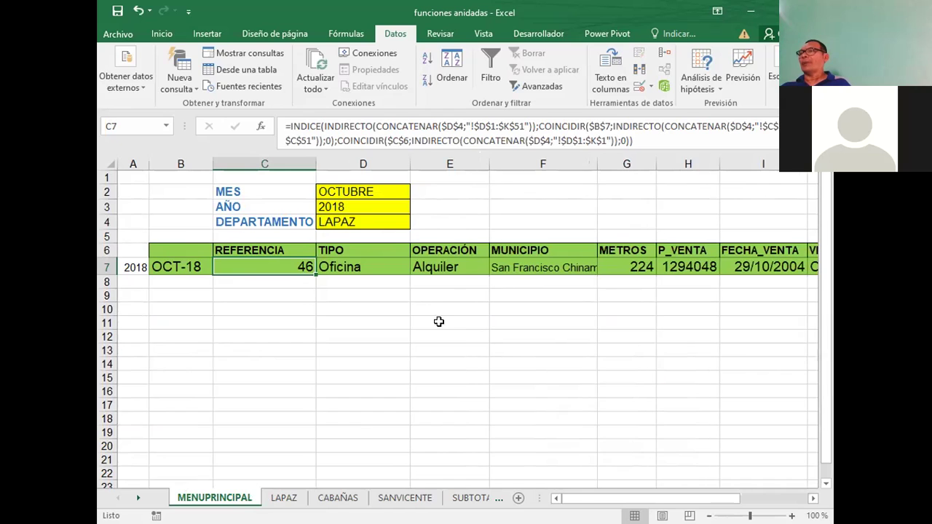
pyautogui.click(433, 266)
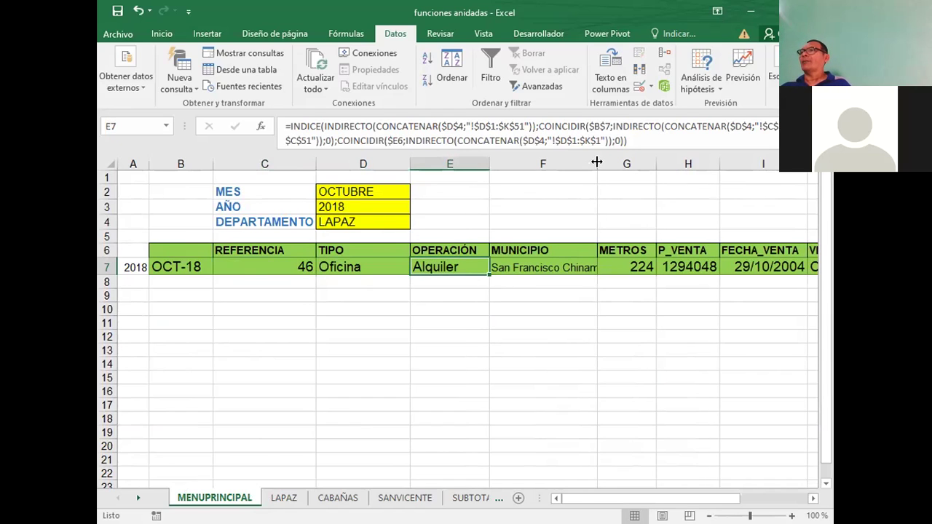
pyautogui.moveTo(596, 162); pyautogui.dragTo(614, 163)
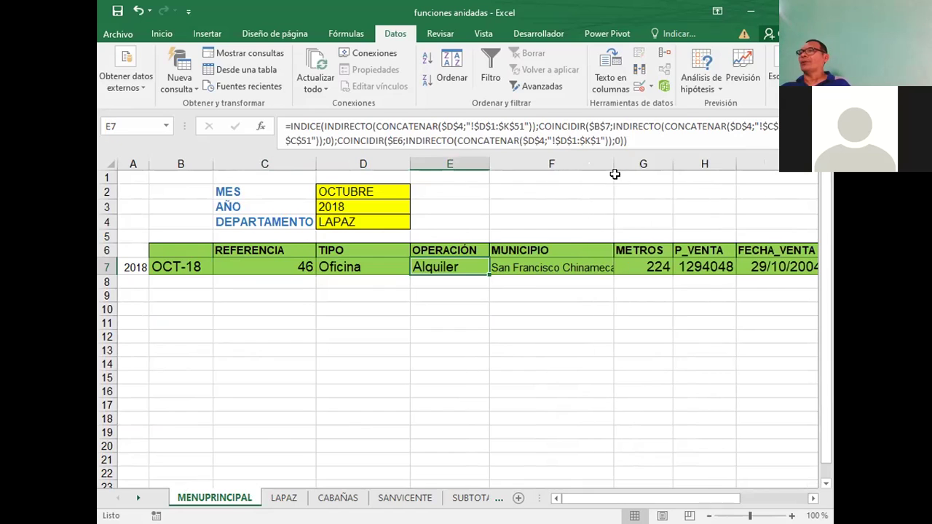
pyautogui.click(537, 269)
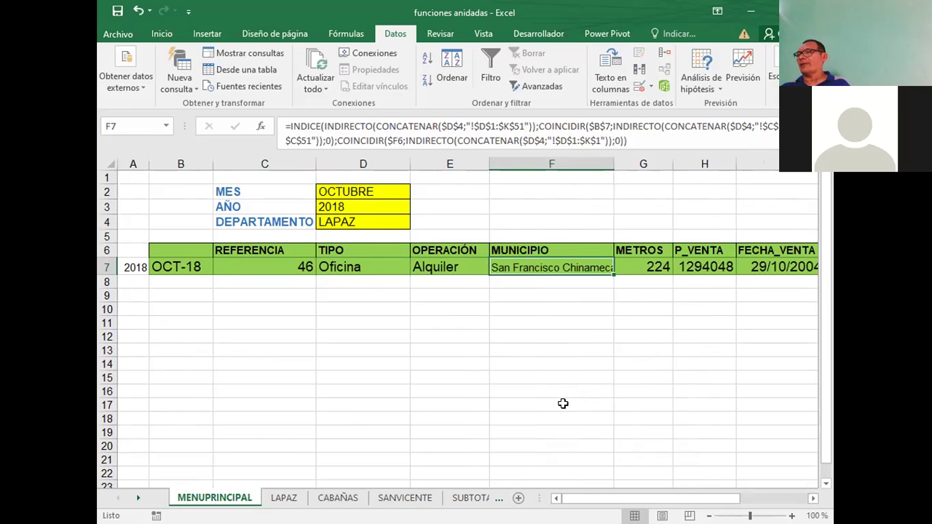
# Review the row 7 lookup formulas for METROS, P_VENTA, FECHA_VENTA, VENDEDOR, the date and REFERENCIA.
pyautogui.click(633, 251)
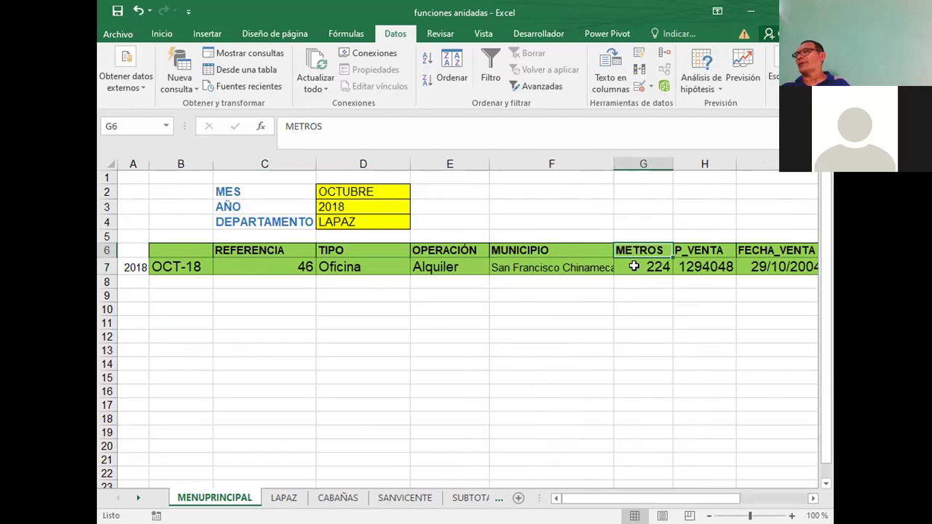
pyautogui.click(634, 267)
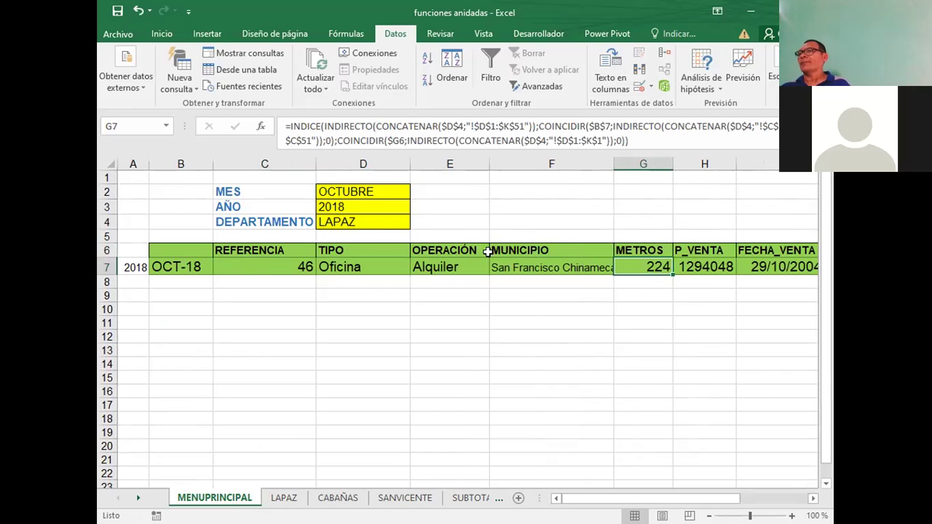
pyautogui.click(709, 281)
pyautogui.click(723, 267)
pyautogui.click(772, 266)
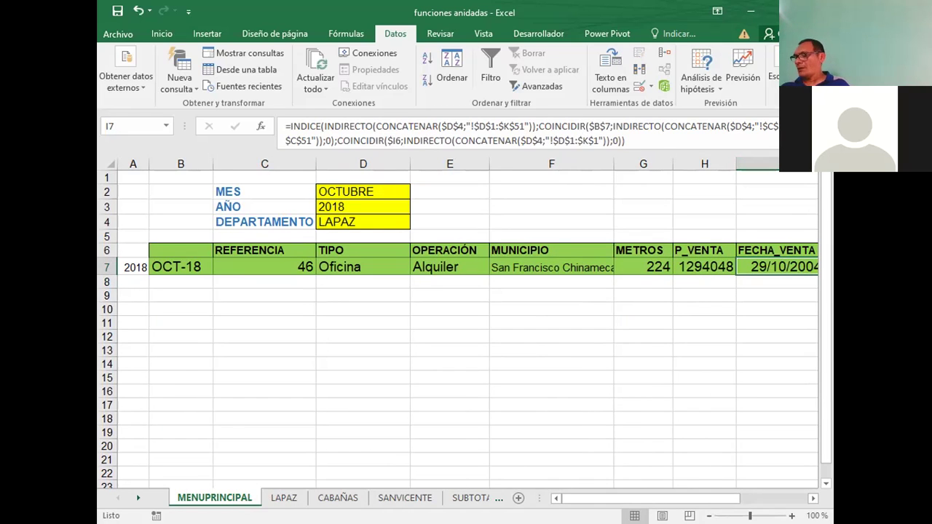
pyautogui.press('Right')
pyautogui.press('Right')
pyautogui.press('Left')
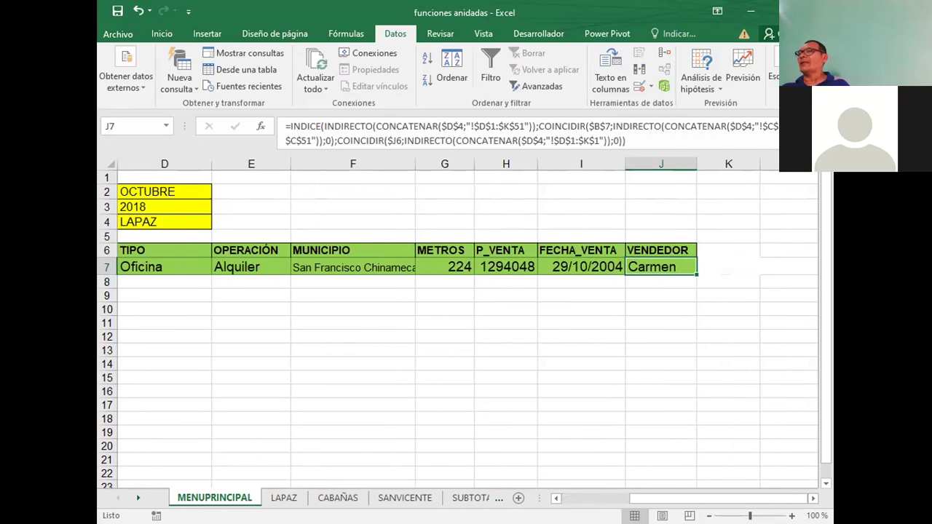
pyautogui.press('Left')
pyautogui.press('Left')
pyautogui.press('Left')
pyautogui.press('Left')
pyautogui.press('Left')
pyautogui.press('Left')
pyautogui.press('Left')
pyautogui.press('Right')
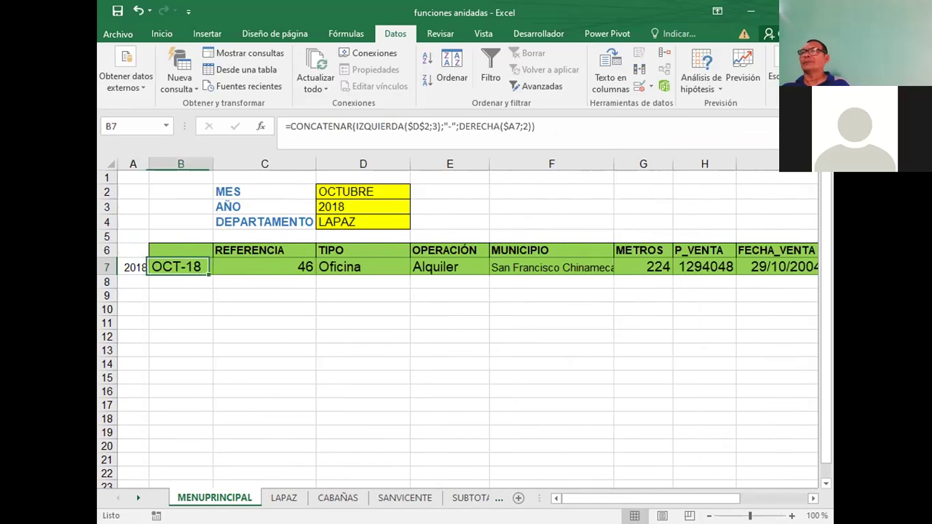
pyautogui.press('Right')
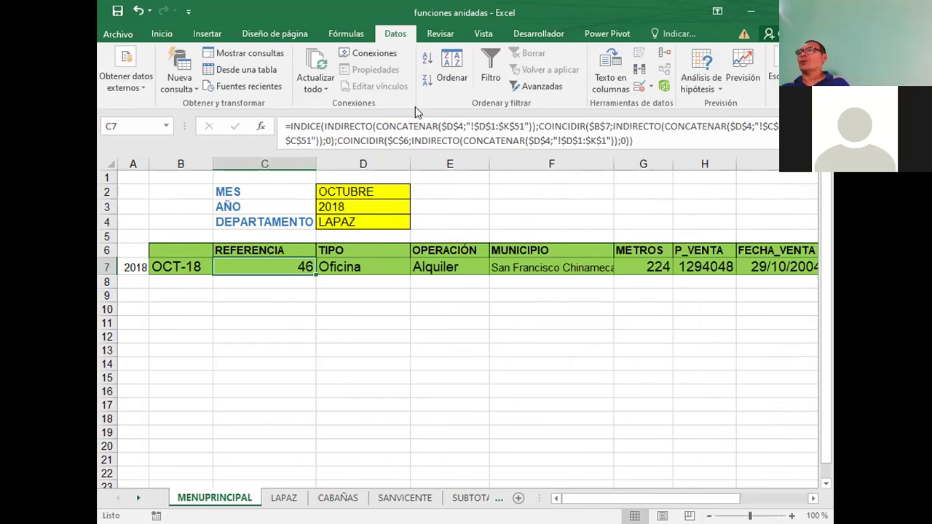
# In C7's INDICE formula, highlight the $D$4 and $B$7 references, then target $C$6 for editing.
pyautogui.moveTo(464, 128); pyautogui.dragTo(440, 129)
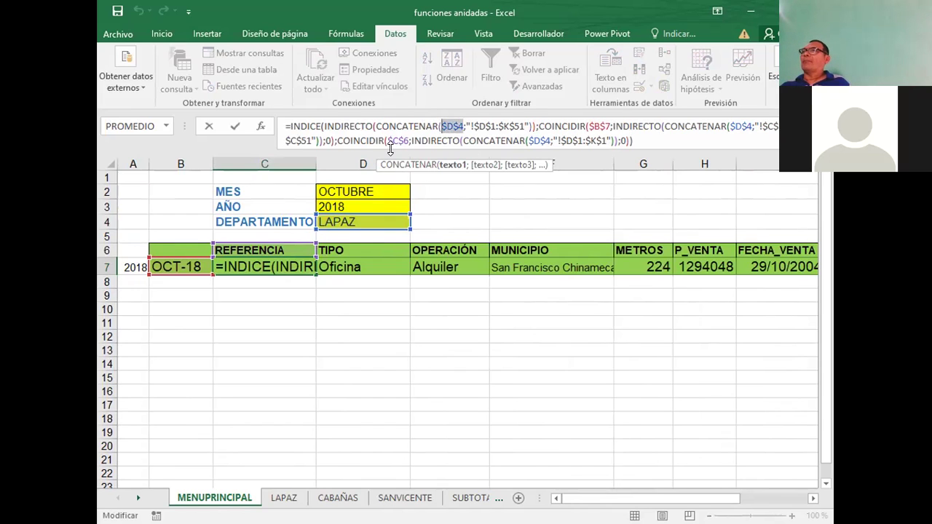
pyautogui.moveTo(589, 127); pyautogui.dragTo(612, 129)
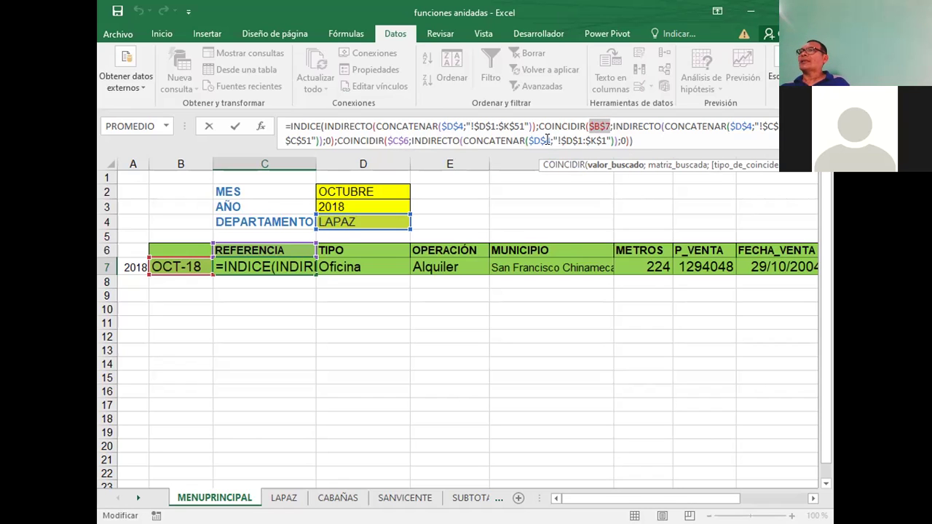
pyautogui.click(398, 140)
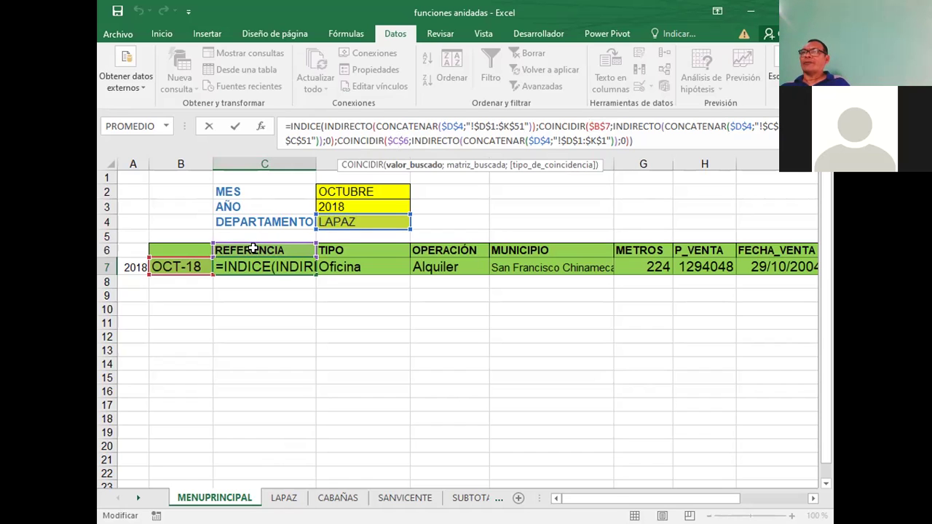
pyautogui.click(345, 250)
pyautogui.press('Return')
pyautogui.click(345, 250)
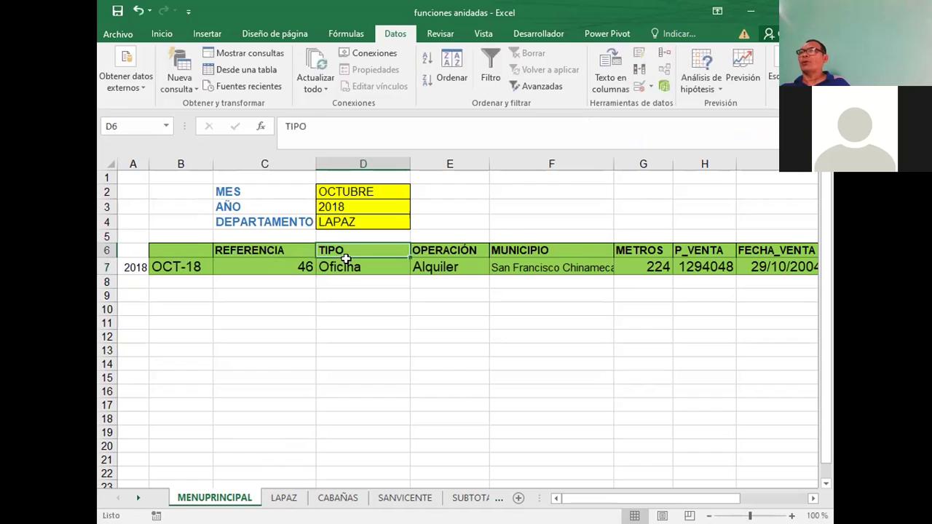
pyautogui.click(346, 266)
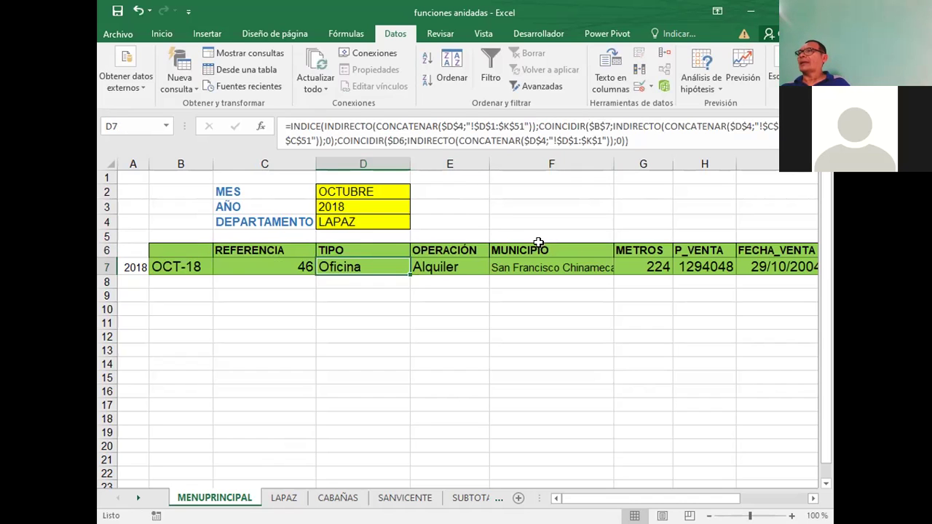
pyautogui.click(452, 250)
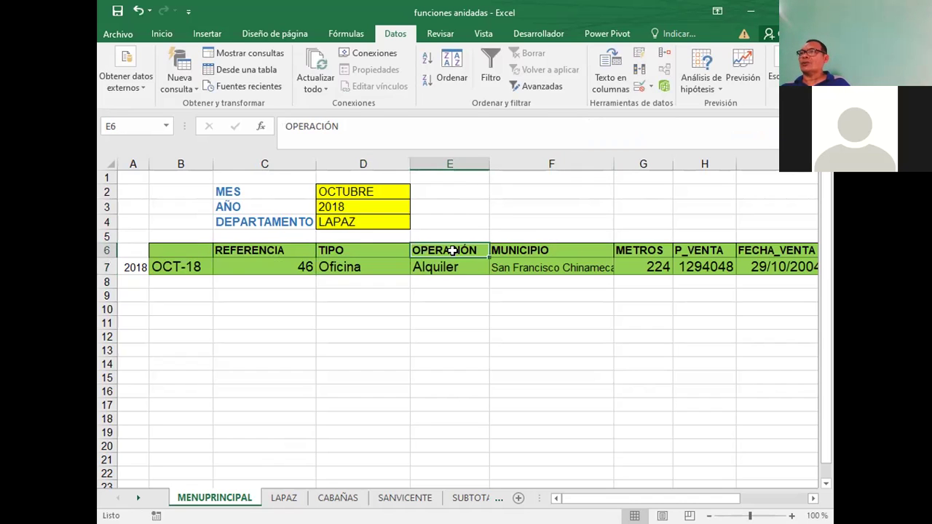
pyautogui.click(530, 251)
pyautogui.click(337, 300)
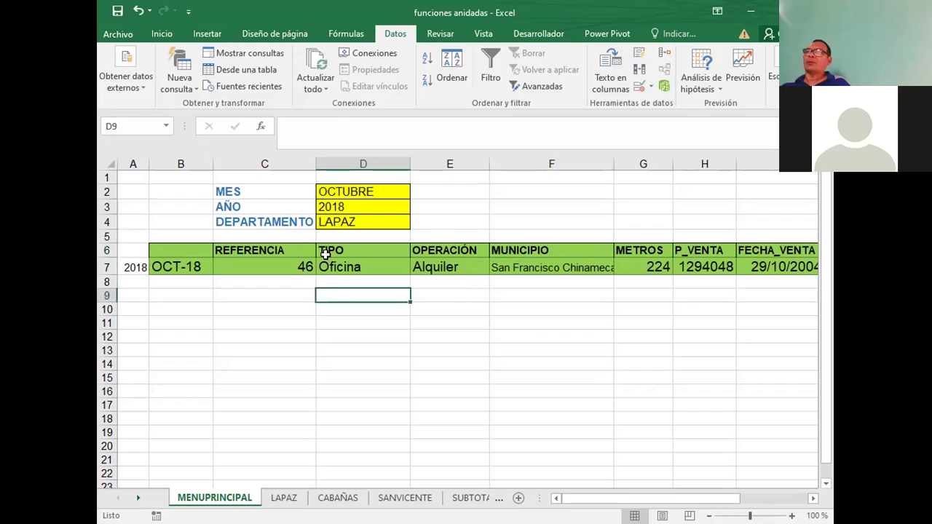
pyautogui.click(341, 226)
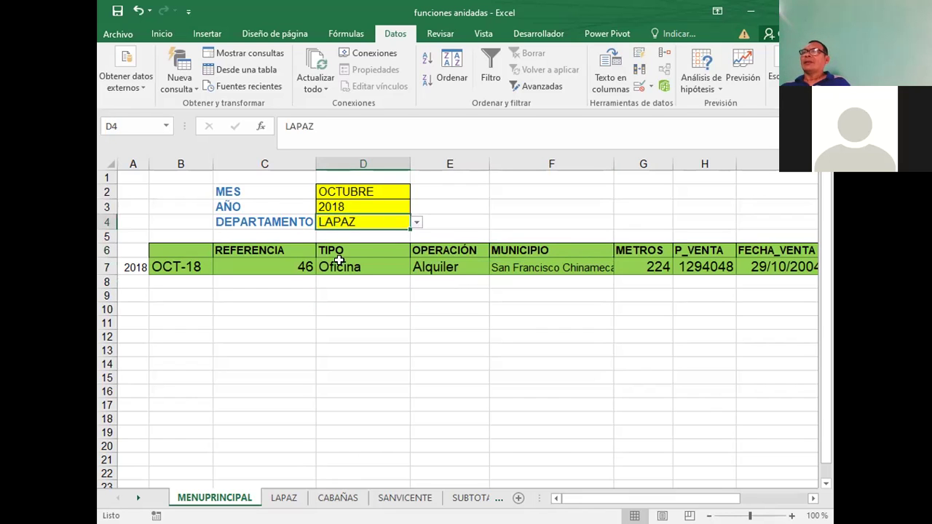
pyautogui.click(359, 269)
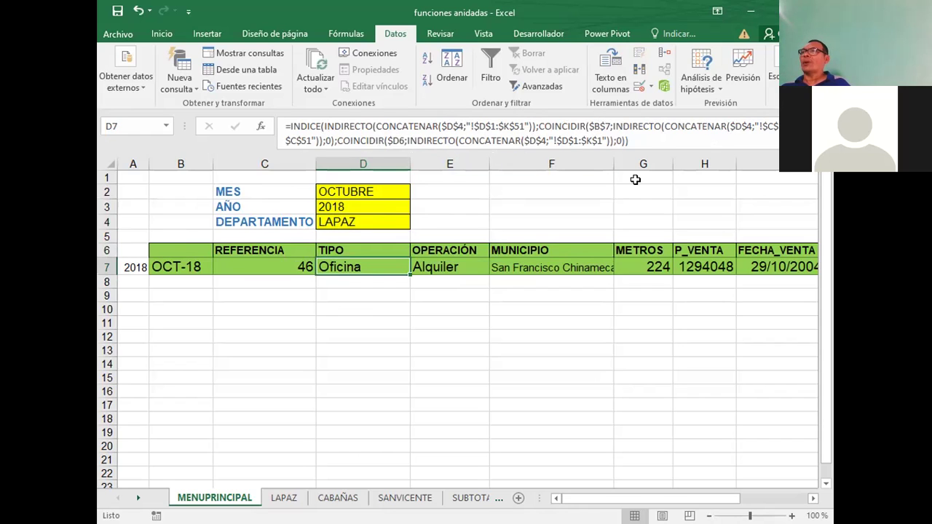
pyautogui.click(267, 247)
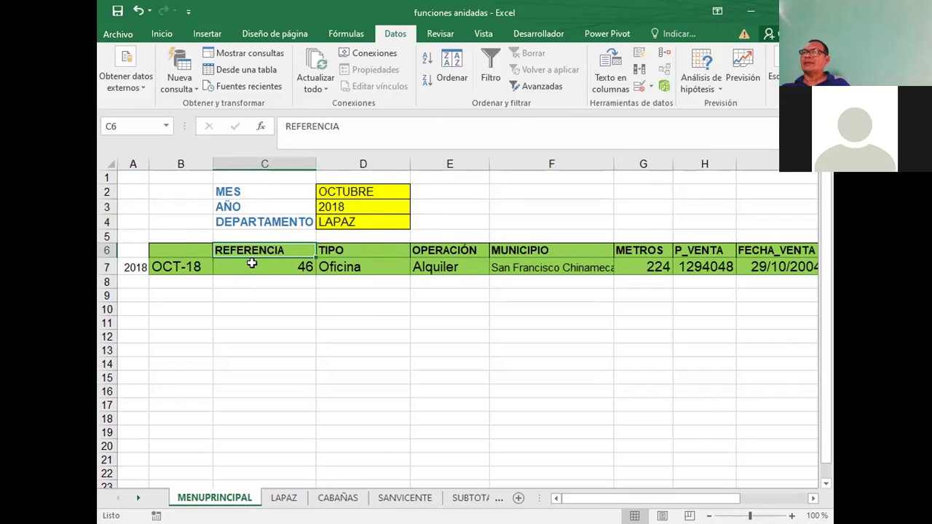
pyautogui.click(251, 264)
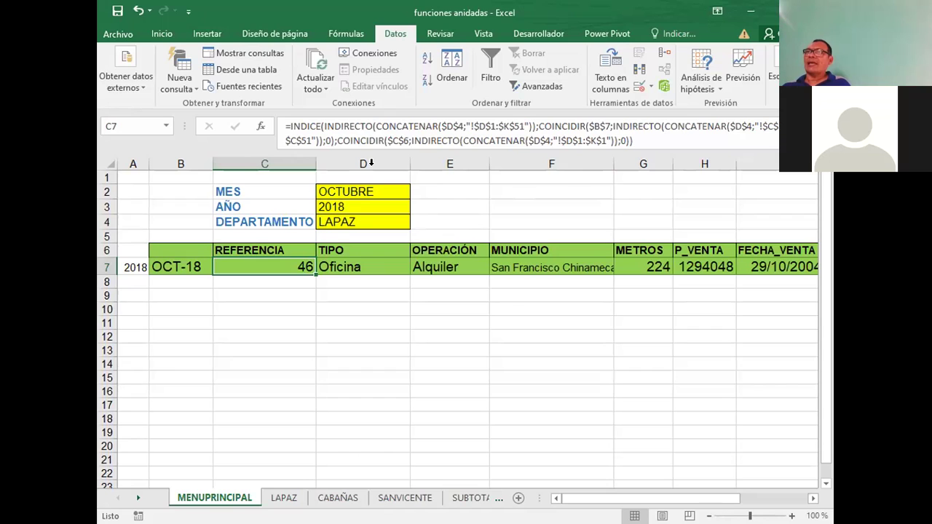
pyautogui.click(345, 264)
pyautogui.click(424, 260)
pyautogui.click(560, 267)
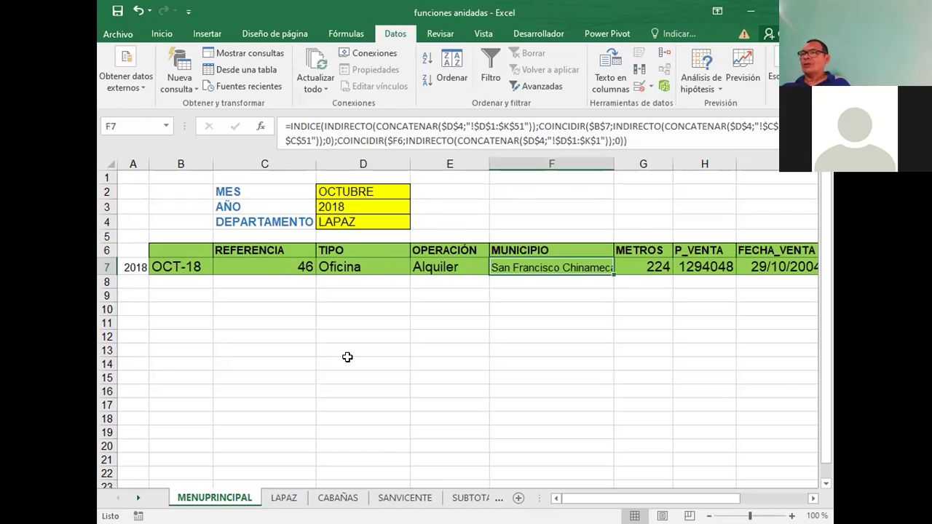
# Autofit column K on CABAÑAS to fit the VENDEDOR header, then return to MENUPRINCIPAL.
pyautogui.hotkey('ctrl', 'pagedown')
pyautogui.hotkey('ctrl', 'pagedown')
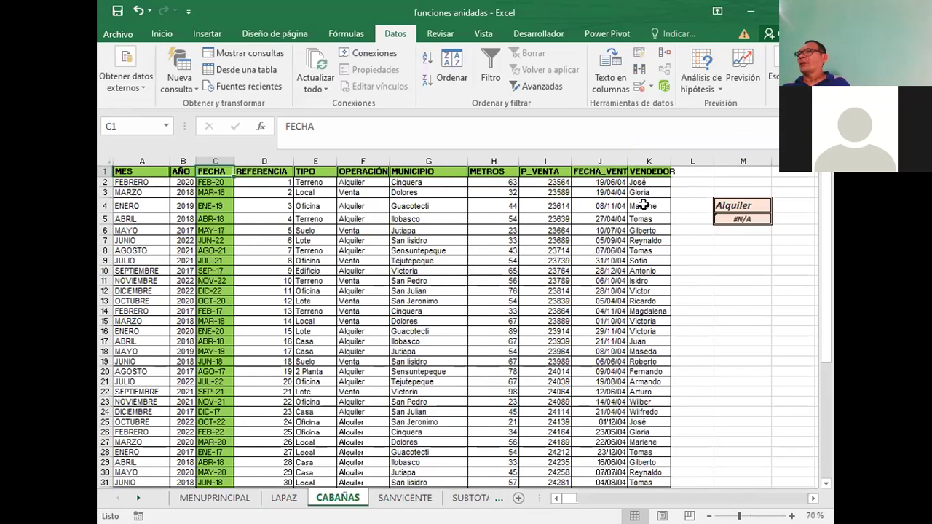
pyautogui.doubleClick(670, 160)
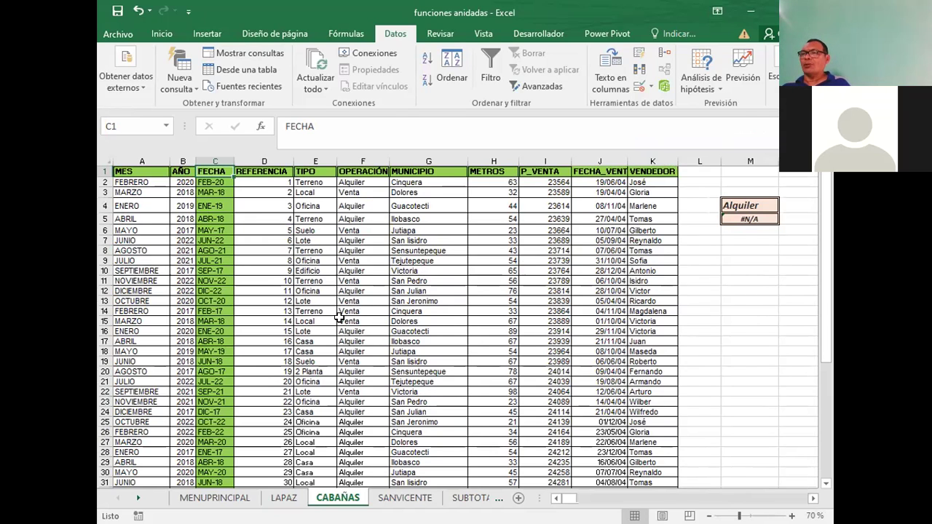
pyautogui.click(214, 497)
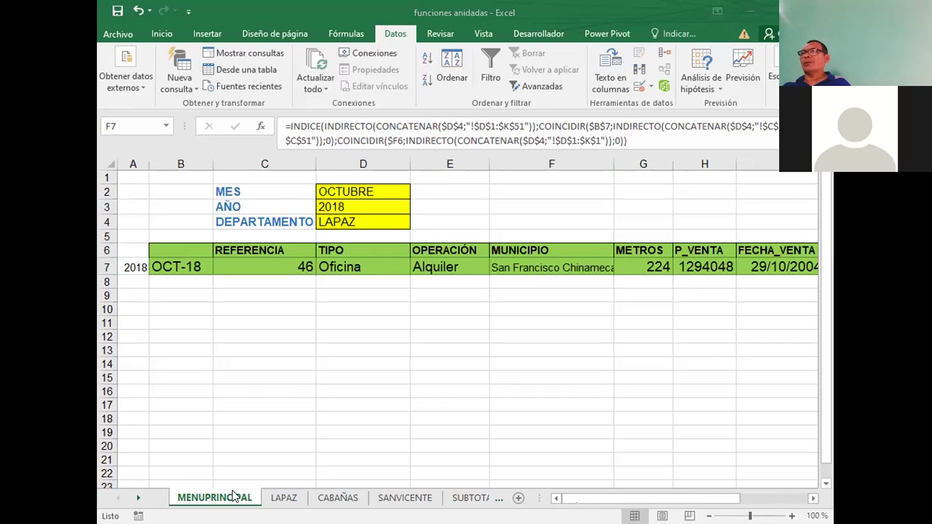
# Switch from Excel to the Firefox lesson page on the Subtotal command.
pyautogui.hotkey('alt', 'Tab')
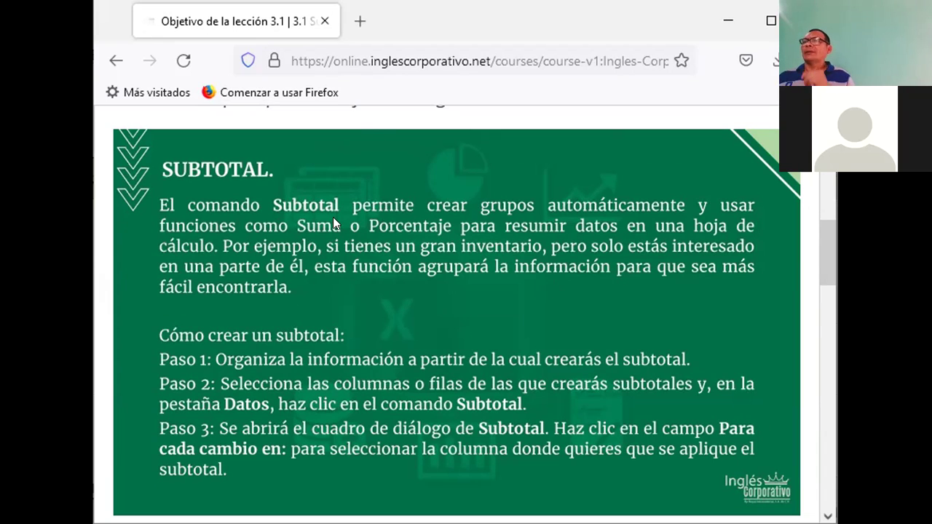
pyautogui.moveTo(827, 233)
pyautogui.mouseDown()
pyautogui.moveTo(829, 223)
pyautogui.moveTo(828, 234)
pyautogui.mouseUp()
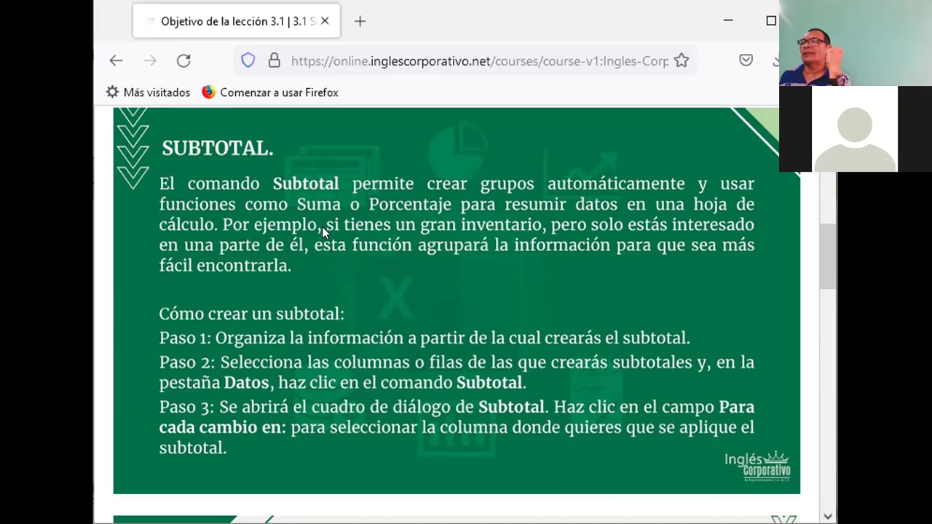
# Bring the lesson's steps 4–6 and Deportes/Ventas example into view, then switch to PowerPoint.
pyautogui.scroll(-2, 324, 241)
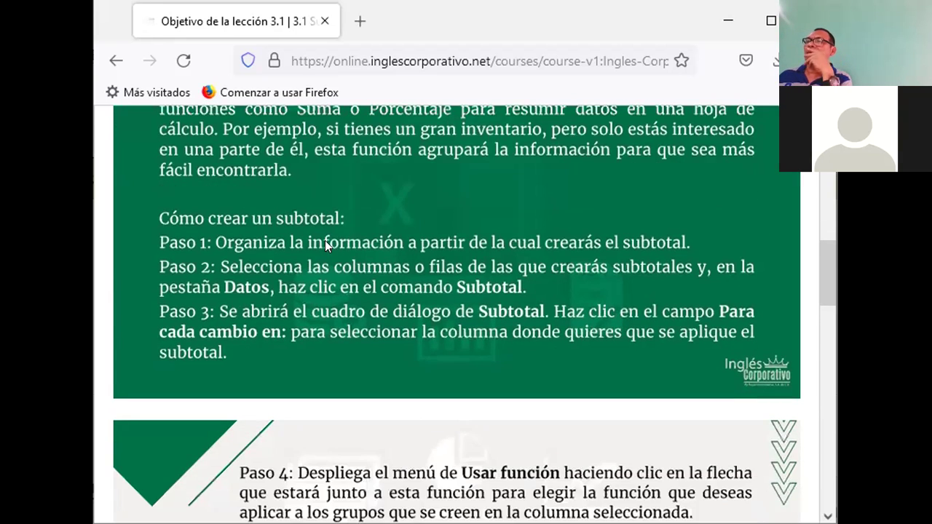
pyautogui.scroll(-3, 324, 240)
pyautogui.scroll(-1, 353, 214)
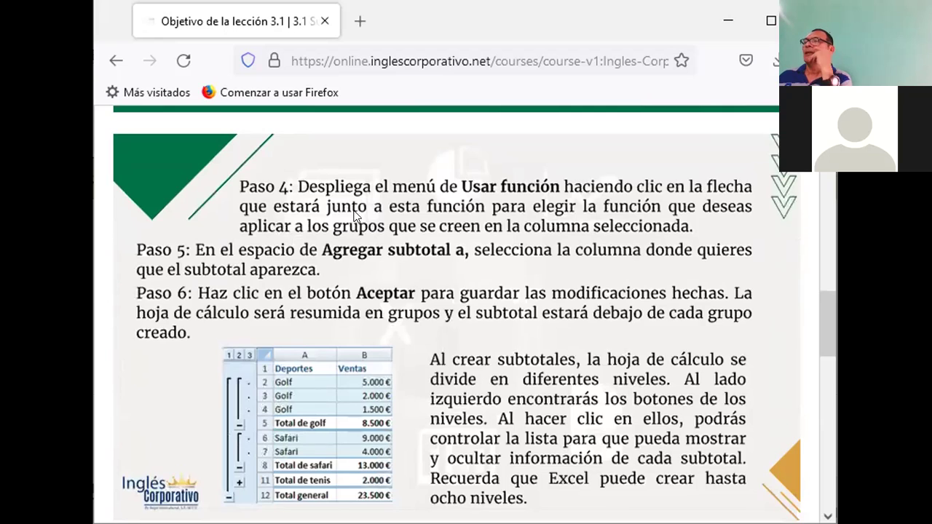
pyautogui.scroll(-2, 353, 215)
pyautogui.scroll(-1, 354, 215)
pyautogui.scroll(-2, 353, 215)
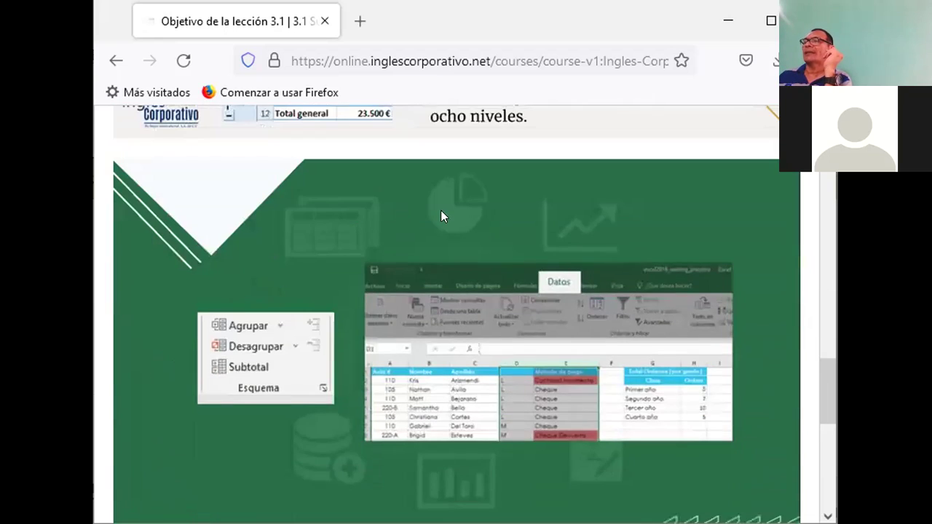
pyautogui.scroll(-1, 440, 215)
pyautogui.scroll(2, 441, 215)
pyautogui.scroll(2, 442, 216)
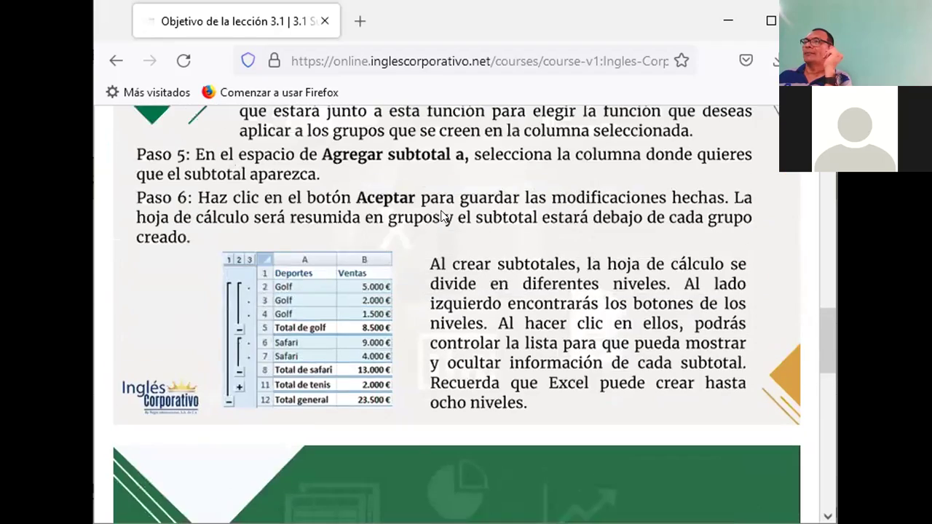
pyautogui.scroll(1, 441, 216)
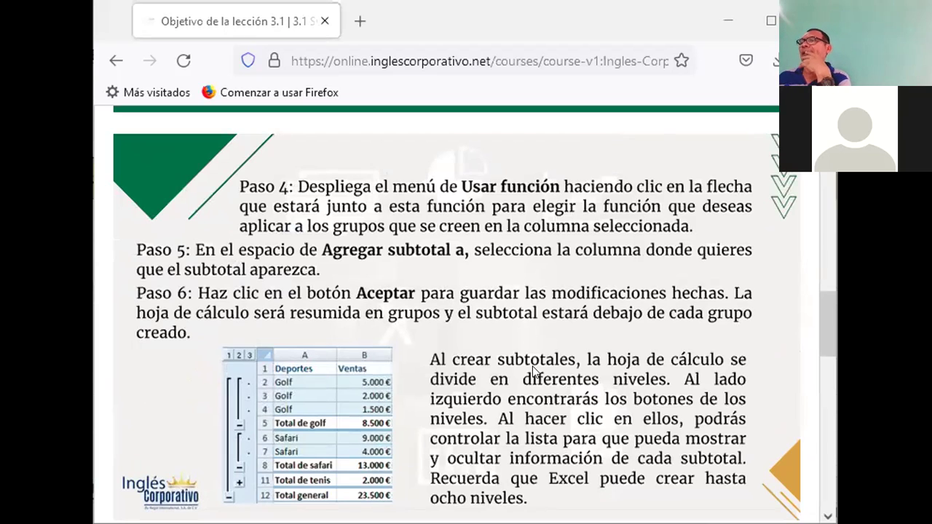
pyautogui.hotkey('alt', 'Tab')
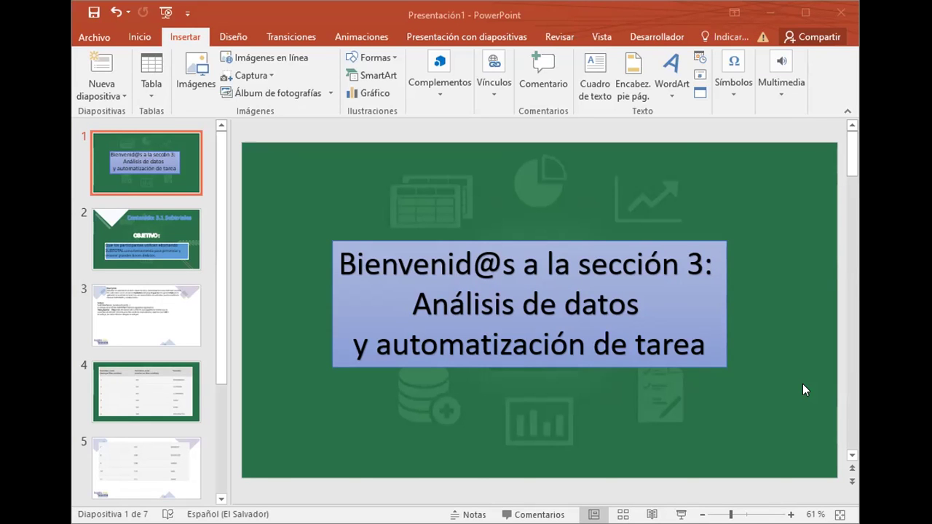
# Move from slide 3 to slide 4's table of SUBTOTALES function numbers 1–6 and 101–106.
pyautogui.scroll(-2, 803, 385)
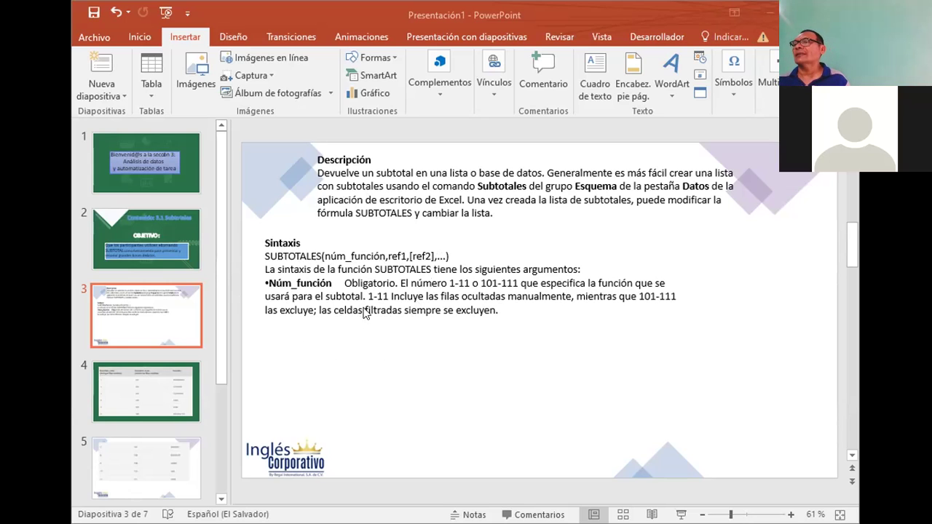
pyautogui.scroll(-1, 369, 337)
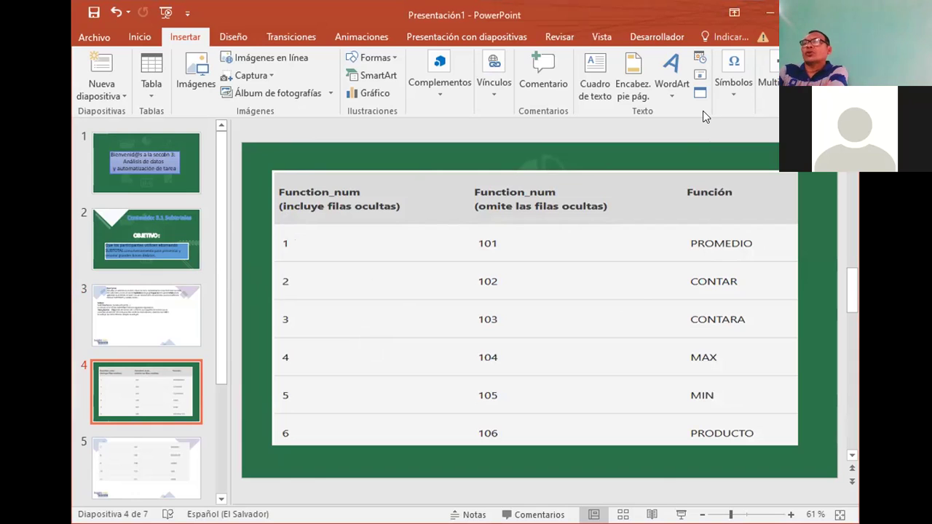
# Return to slide 1, 'Bienvenid@s a la sección 3: Análisis de datos y automatización de tarea'.
pyautogui.press('Home')
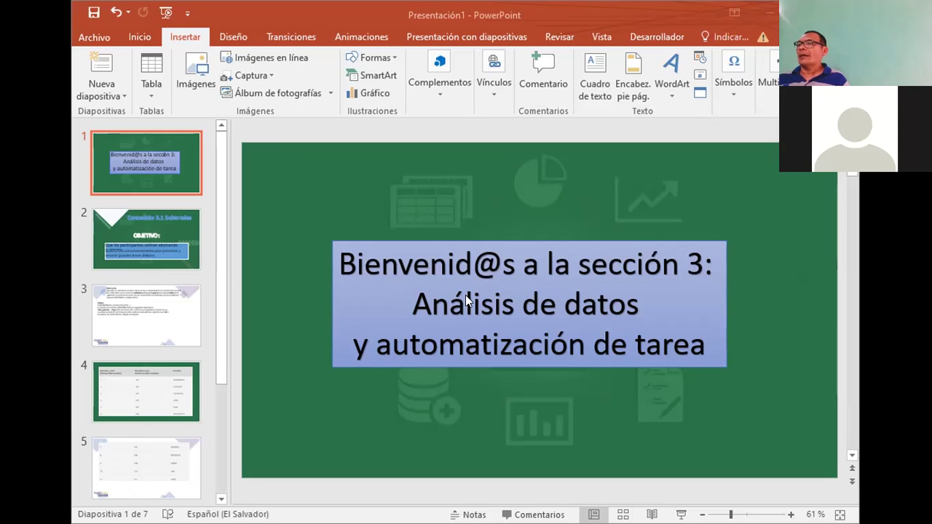
# On the SUBTOTAL sheet, change A2 from 120 to 12 and A4 from 150 to 15.
pyautogui.press('End')
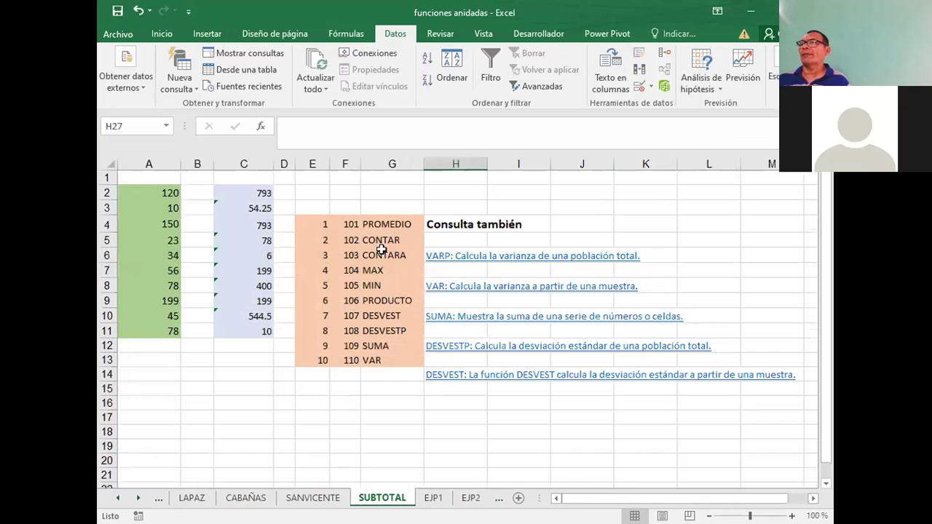
pyautogui.click(174, 360)
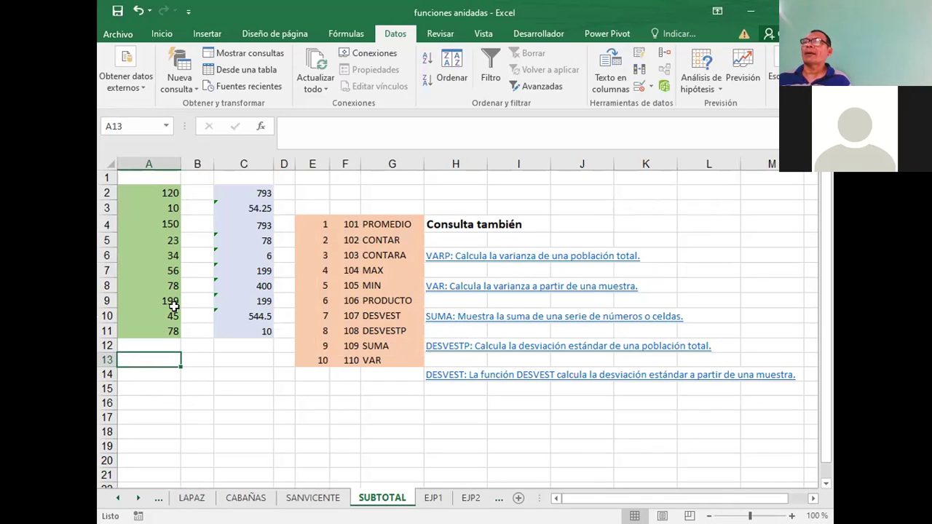
pyautogui.click(150, 193)
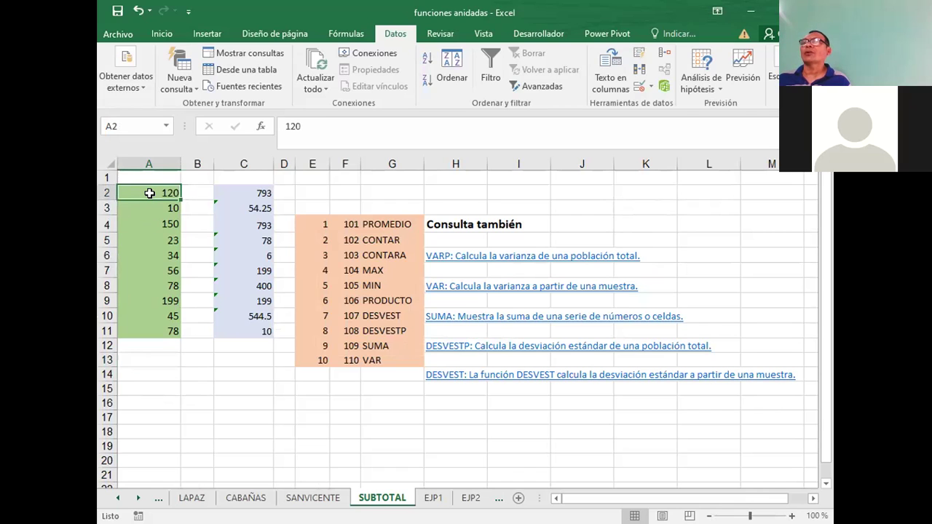
pyautogui.write('12')
pyautogui.press('Return')
pyautogui.press('Return')
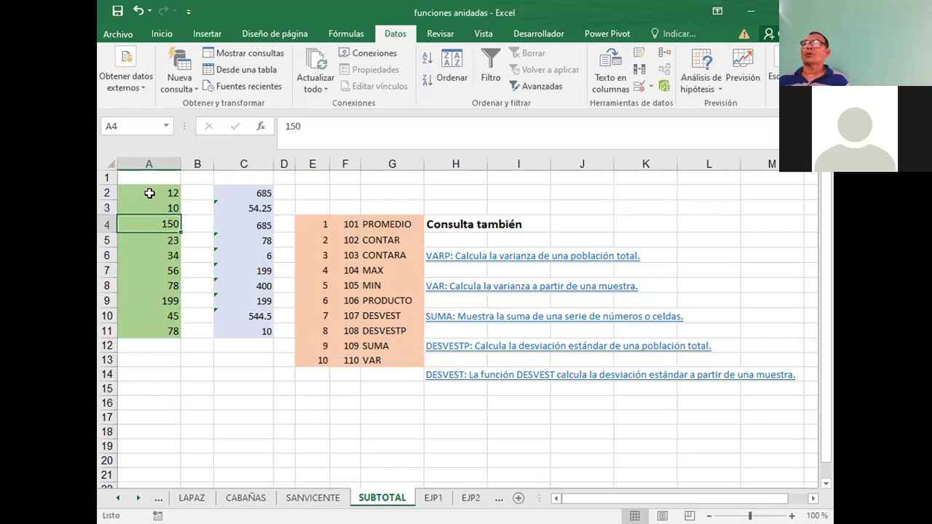
pyautogui.write('15')
pyautogui.press('Return')
pyautogui.press('Up')
pyautogui.press('Up')
pyautogui.press('Up')
# Step through the column A numbers and inspect C2's =SUBTOTALES(9;A2:A11) result.
pyautogui.click(149, 193)
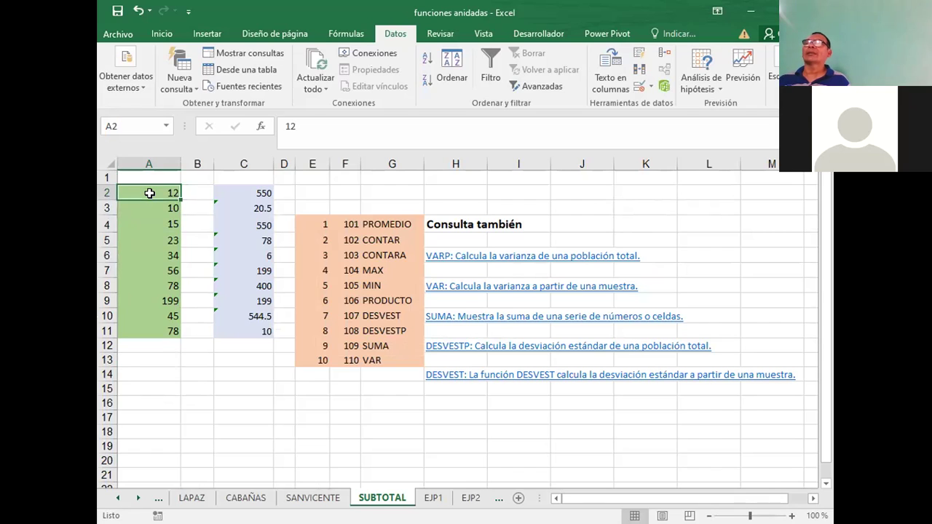
pyautogui.press('Down')
pyautogui.press('Down')
pyautogui.press('Down')
pyautogui.press('Down')
pyautogui.press('Down')
pyautogui.press('Down')
pyautogui.press('Up')
pyautogui.press('Up')
pyautogui.press('Up')
pyautogui.press('Up')
pyautogui.press('Down')
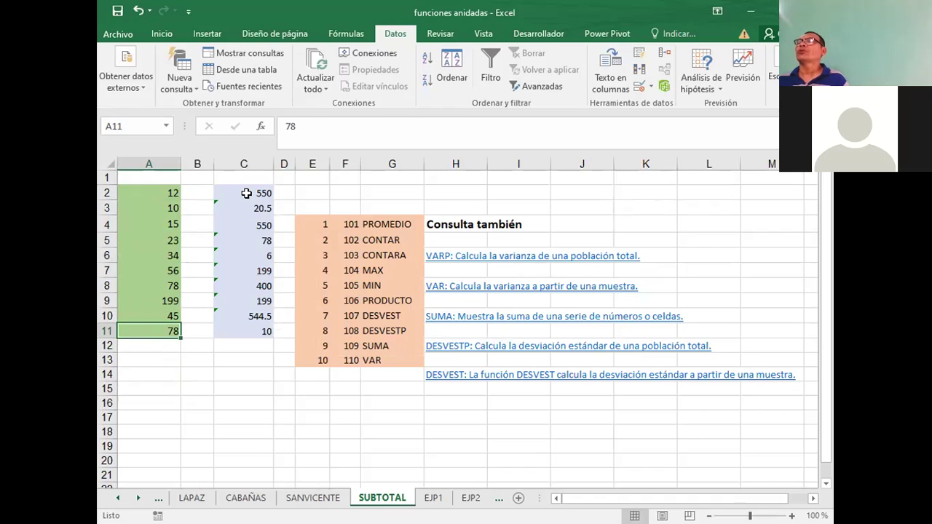
pyautogui.click(247, 192)
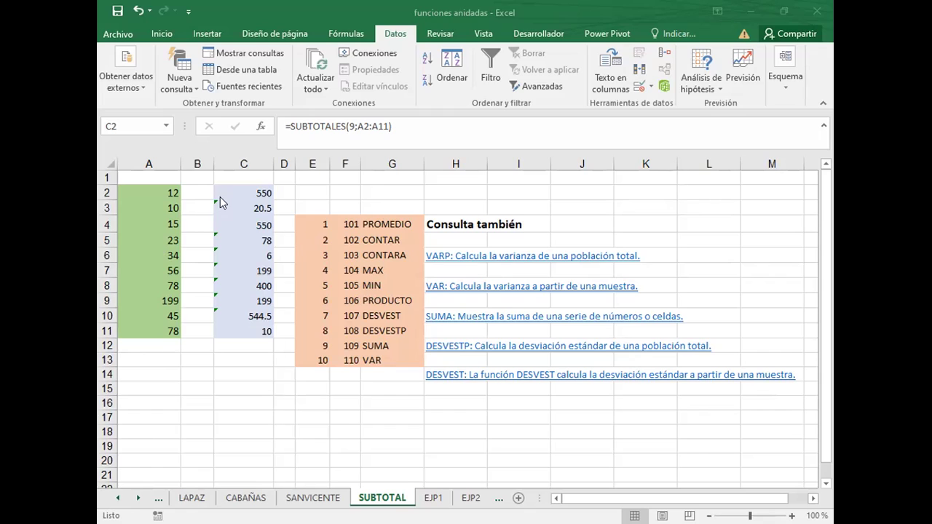
# Change C2's formula to =SUBTOTALES(9;A2:A3) so it sums to 22.
pyautogui.click(231, 192)
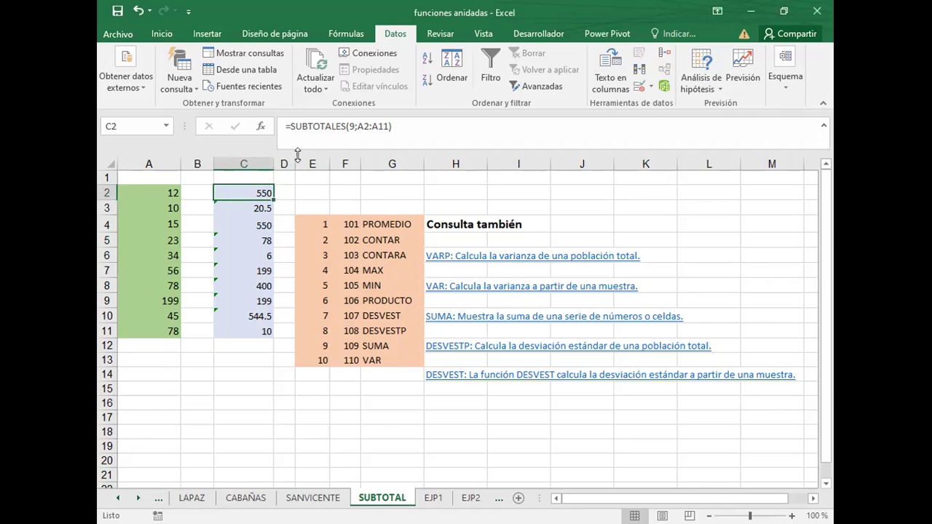
pyautogui.click(381, 128)
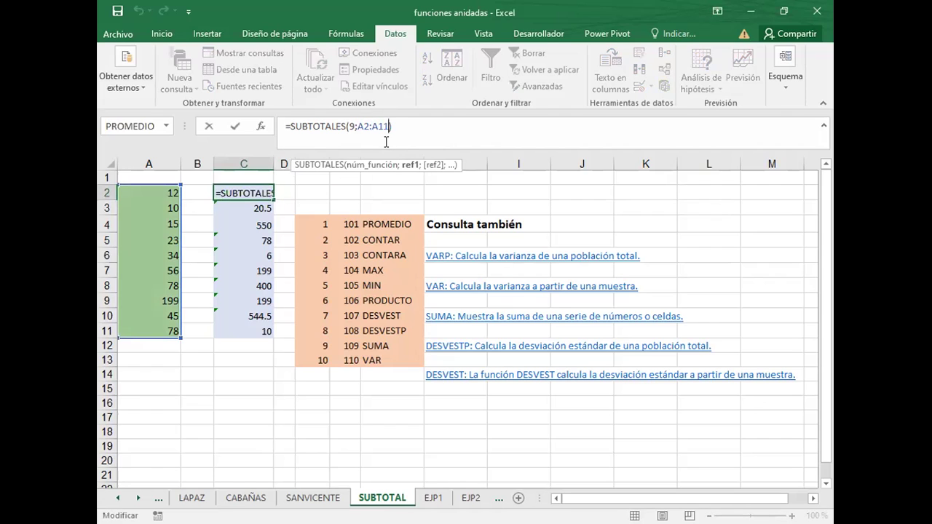
pyautogui.press('BackSpace')
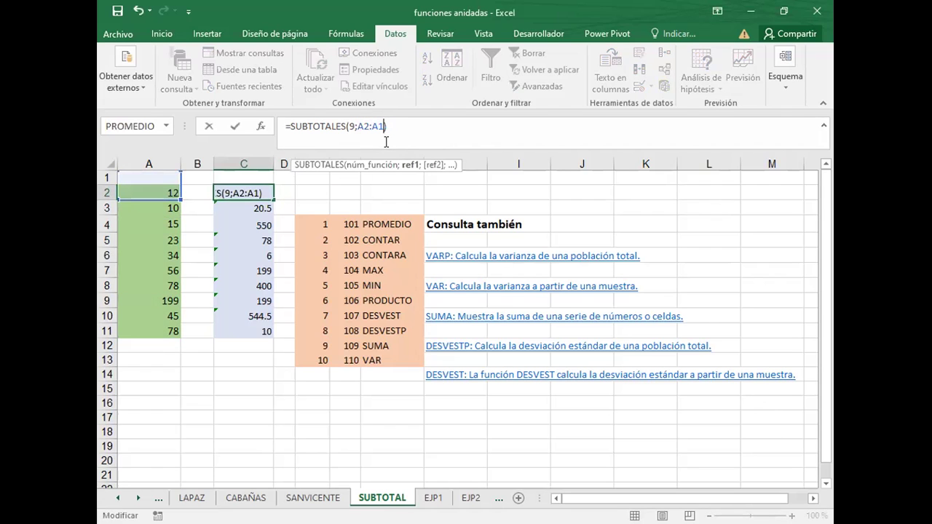
pyautogui.press('BackSpace')
pyautogui.write('3')
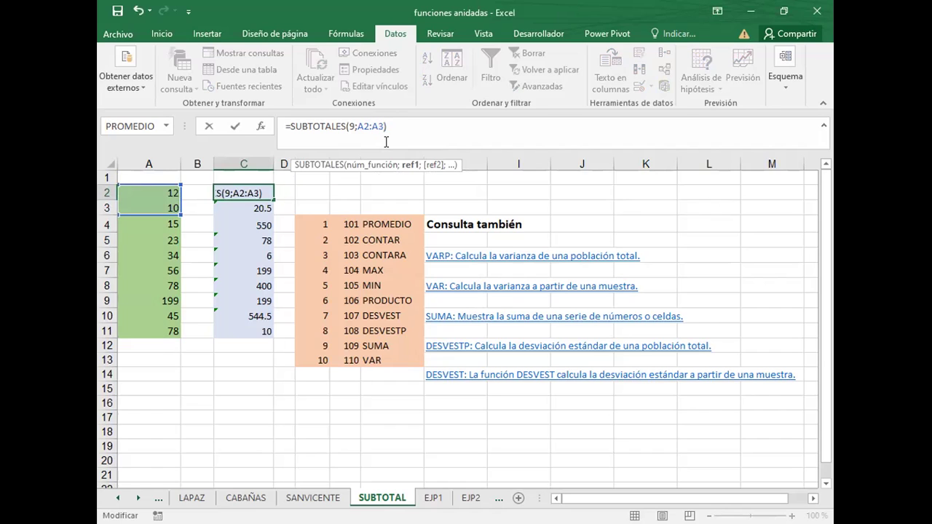
pyautogui.press('Return')
pyautogui.press('Up')
pyautogui.press('Down')
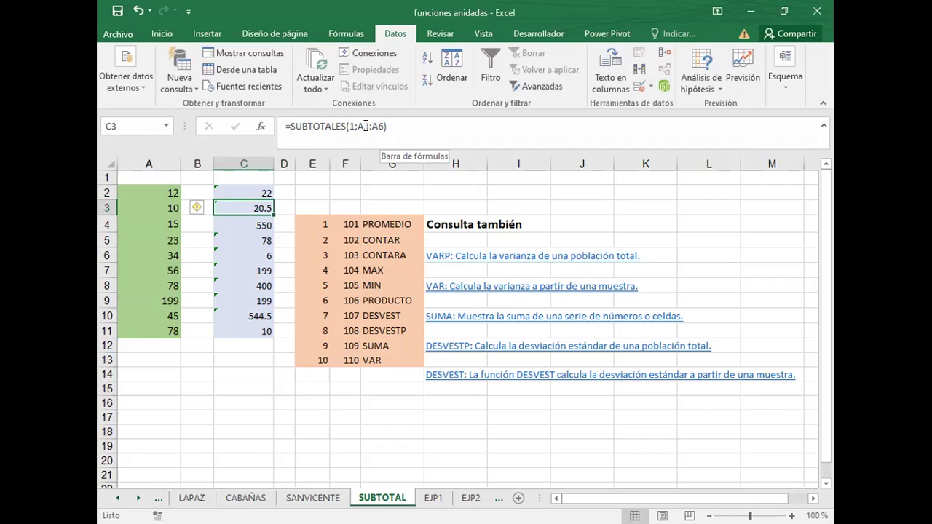
# Change C3's formula to =SUBTOTALES(1;A2:A3), averaging to 11, and check A2 and A3.
pyautogui.click(367, 126)
pyautogui.press('BackSpace')
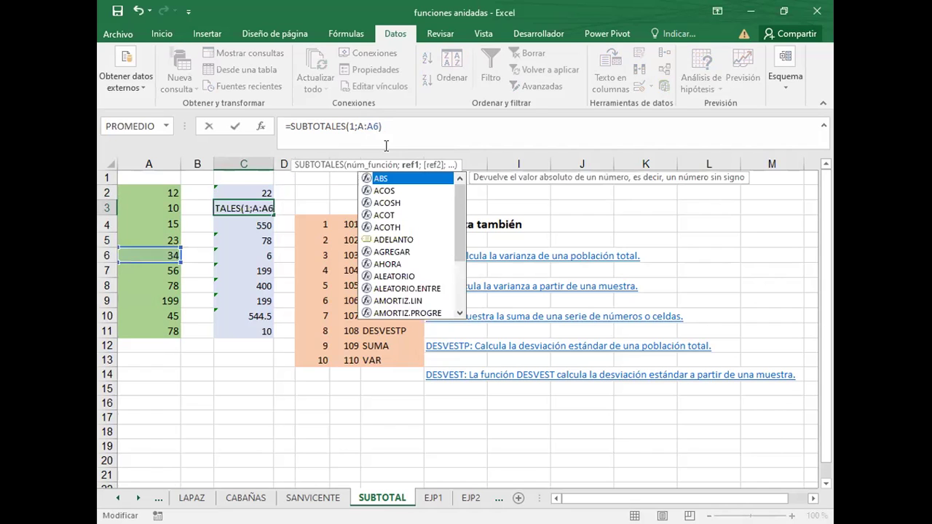
pyautogui.write('2')
pyautogui.click(386, 146)
pyautogui.press('BackSpace')
pyautogui.write('3')
pyautogui.hotkey('ctrl', 'Return')
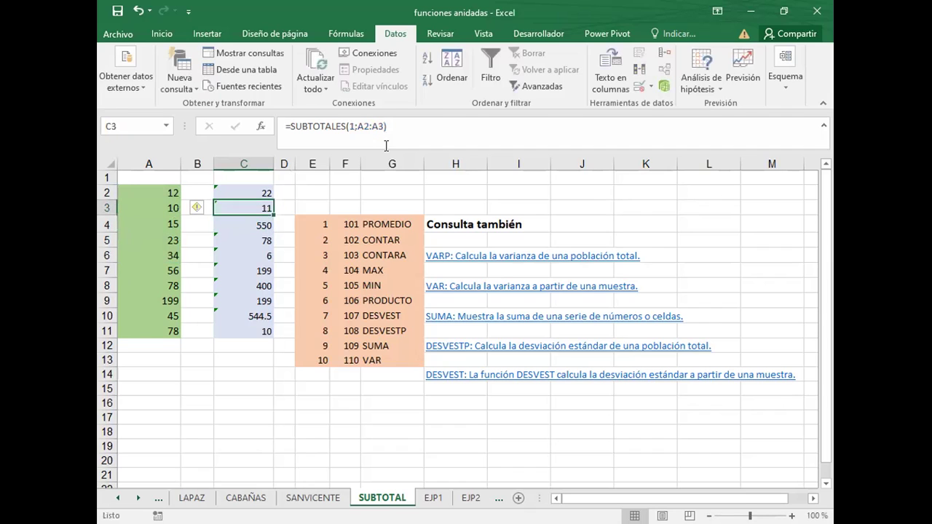
pyautogui.press('Up')
pyautogui.press('Left')
pyautogui.press('Left')
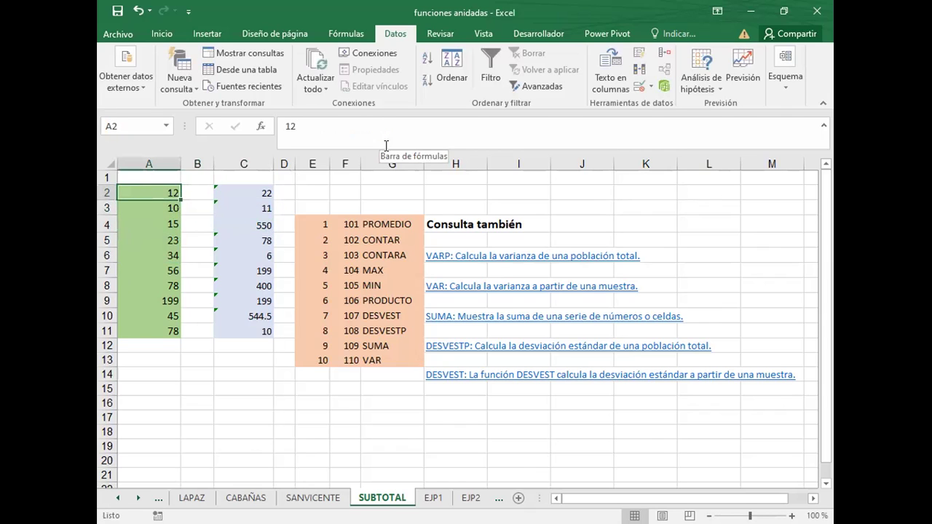
pyautogui.press('Down')
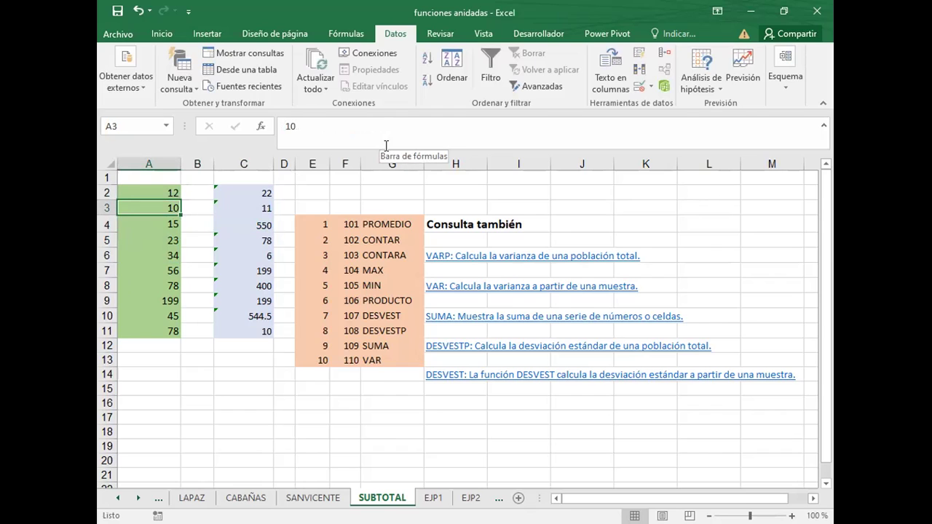
pyautogui.press('Right')
pyautogui.press('Right')
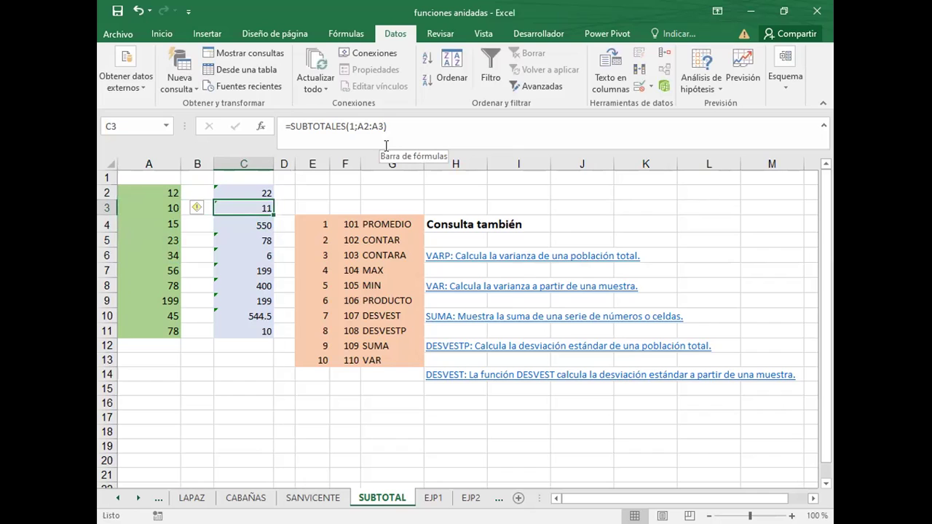
# Inspect the formulas in C4 and C5 and open C5 for in-cell editing.
pyautogui.press('Down')
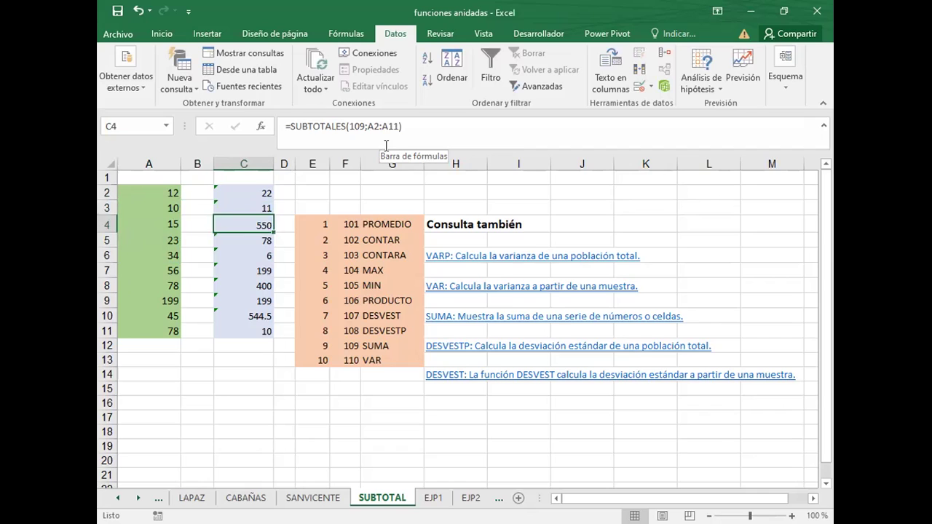
pyautogui.press('Down')
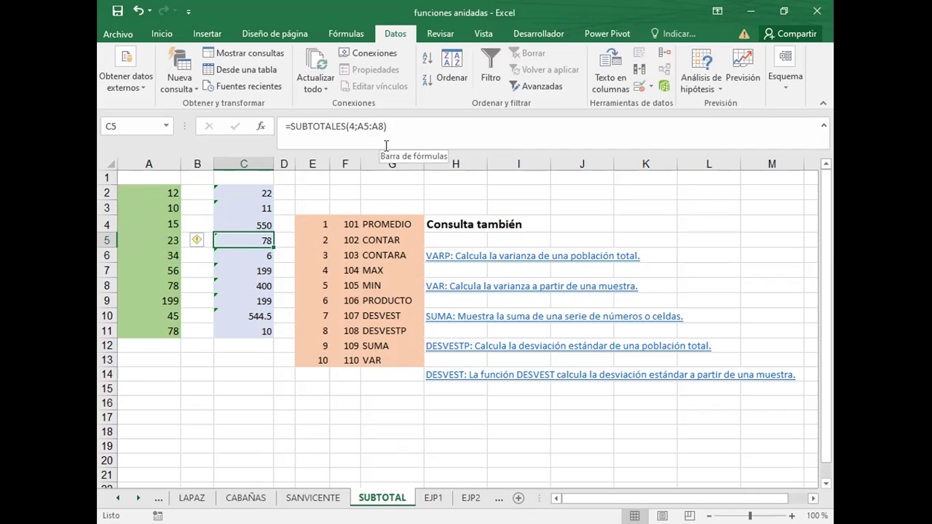
pyautogui.press('Left')
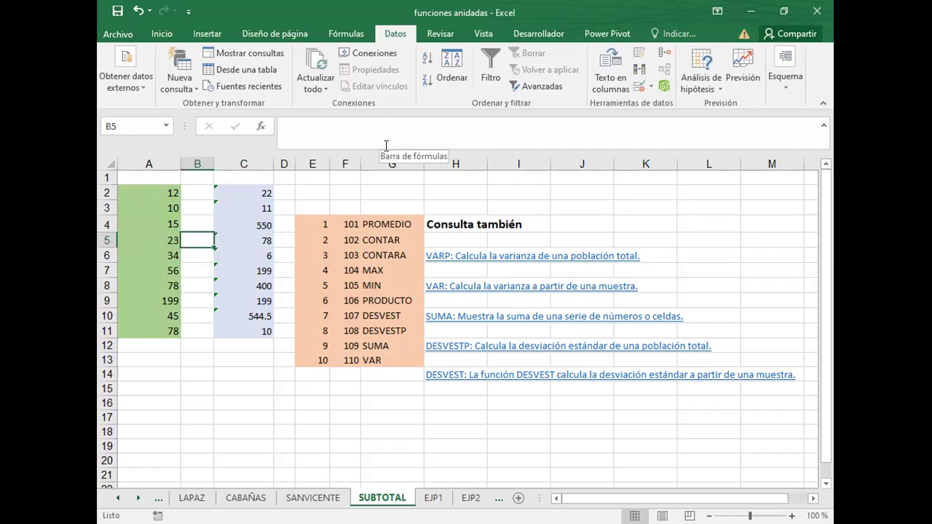
pyautogui.press('Left')
pyautogui.press('Right')
pyautogui.press('Right')
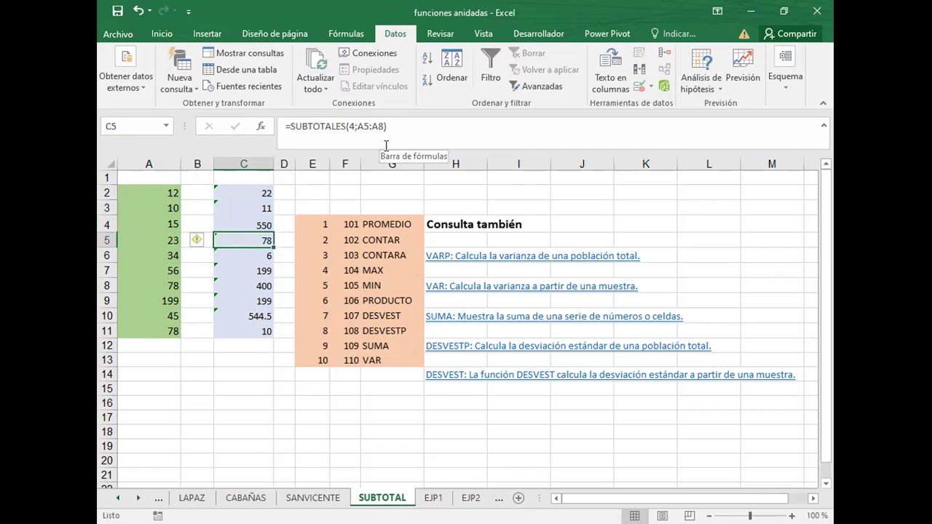
pyautogui.press('F2')
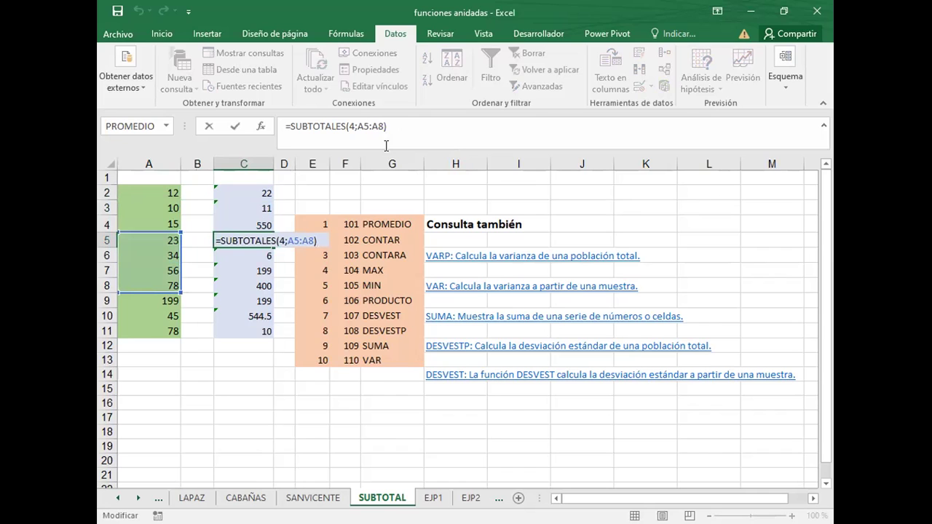
# Change C5's maximum subtotal range to A2:A3.
pyautogui.press('Left')
pyautogui.press('Left')
pyautogui.press('Left')
pyautogui.press('Left')
pyautogui.press('Left')
pyautogui.press('Delete')
pyautogui.write('2')
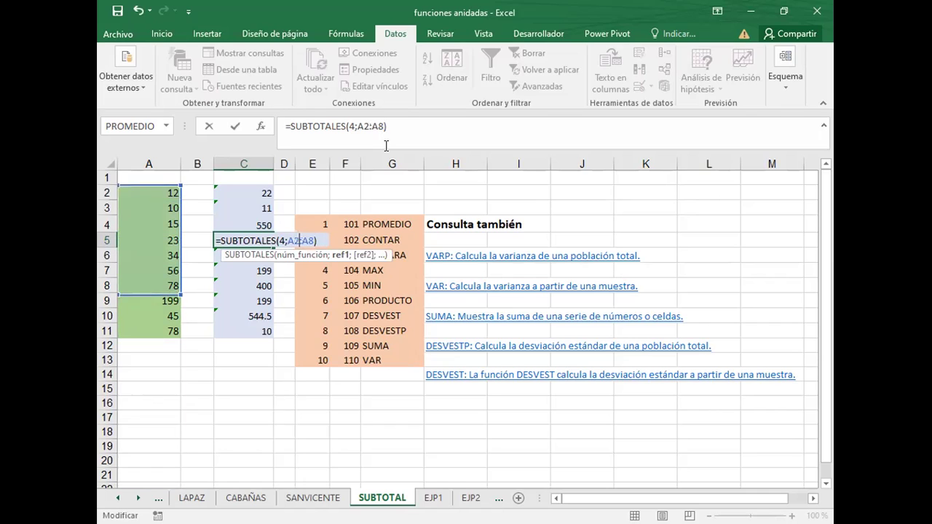
pyautogui.press('Right')
pyautogui.press('Right')
pyautogui.press('Delete')
pyautogui.write('3')
pyautogui.hotkey('ctrl', 'Return')
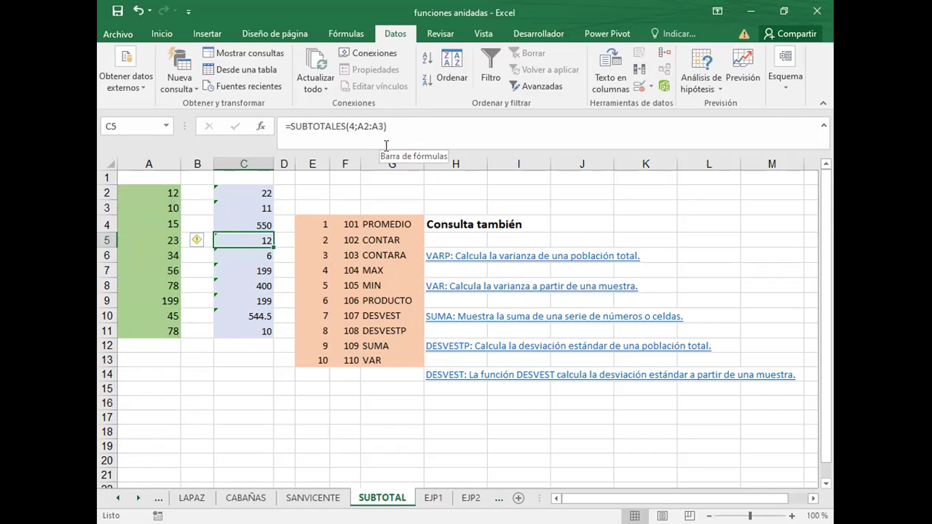
# Extend C5's range to A2:A11 so it returns 199, then check A9 and C6.
pyautogui.click(385, 145)
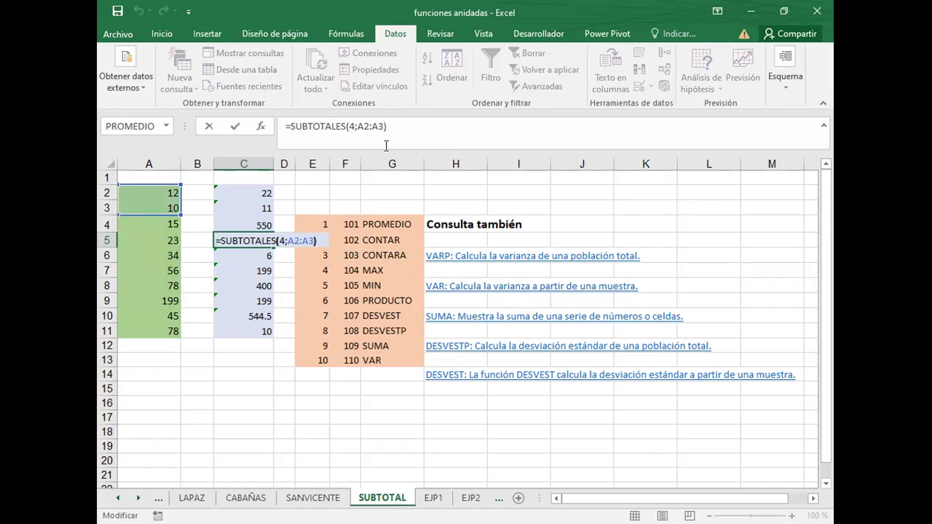
pyautogui.press('BackSpace')
pyautogui.write('11')
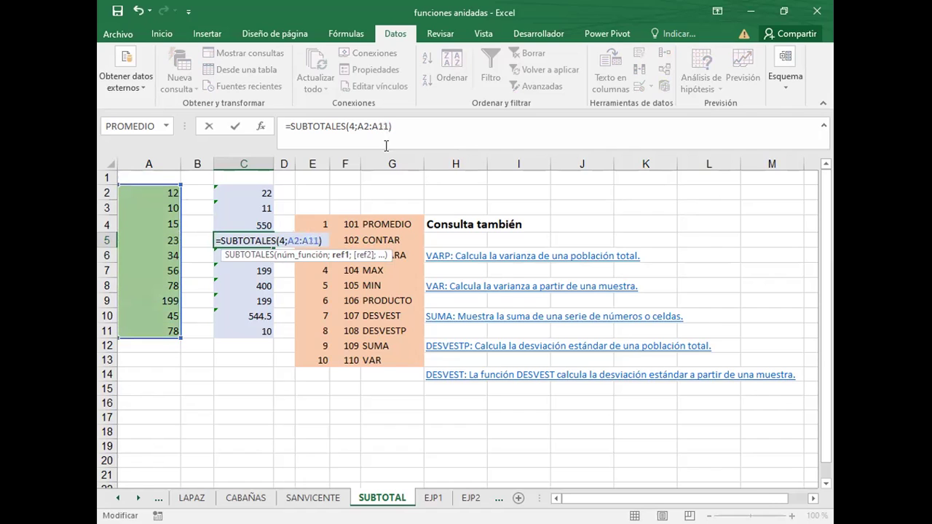
pyautogui.hotkey('ctrl', 'Return')
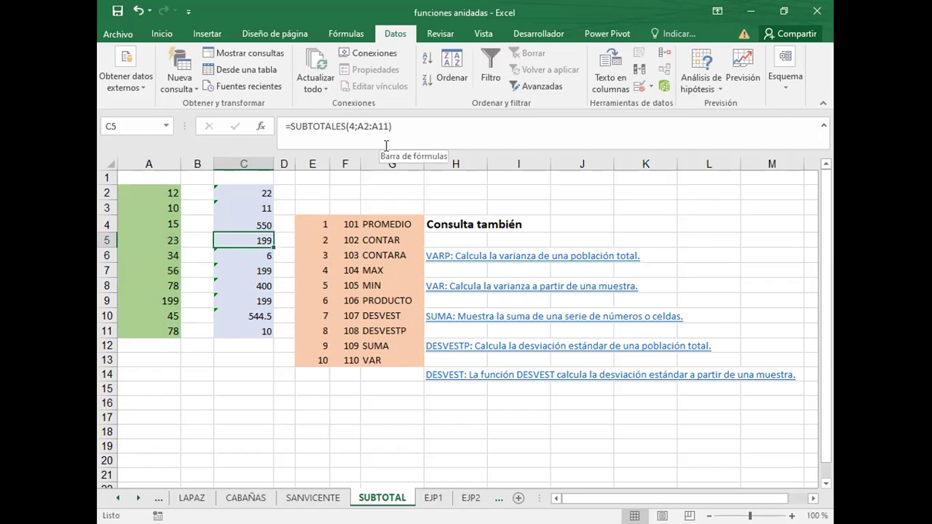
pyautogui.press('Left')
pyautogui.press('Left')
pyautogui.press('Down')
pyautogui.press('Down')
pyautogui.press('Down')
pyautogui.press('Down')
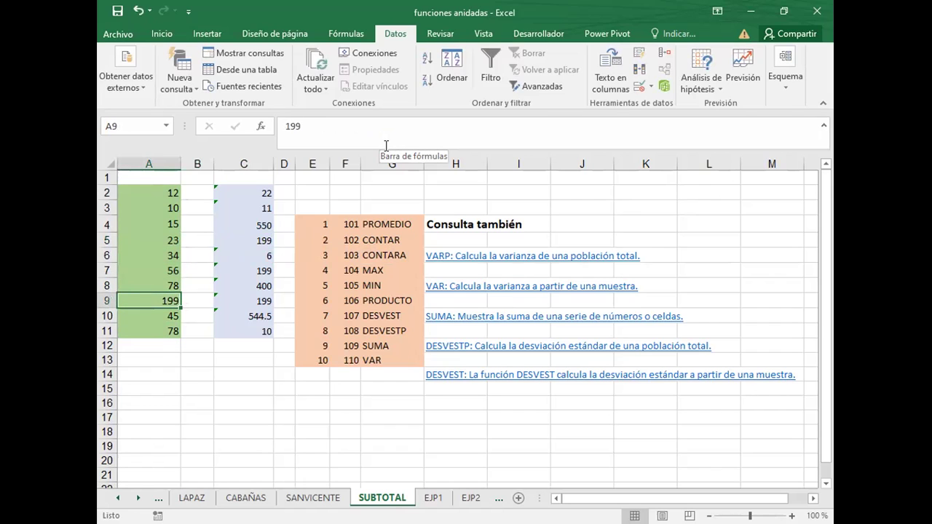
pyautogui.press('Up')
pyautogui.press('Up')
pyautogui.press('Up')
pyautogui.press('Up')
pyautogui.press('Up')
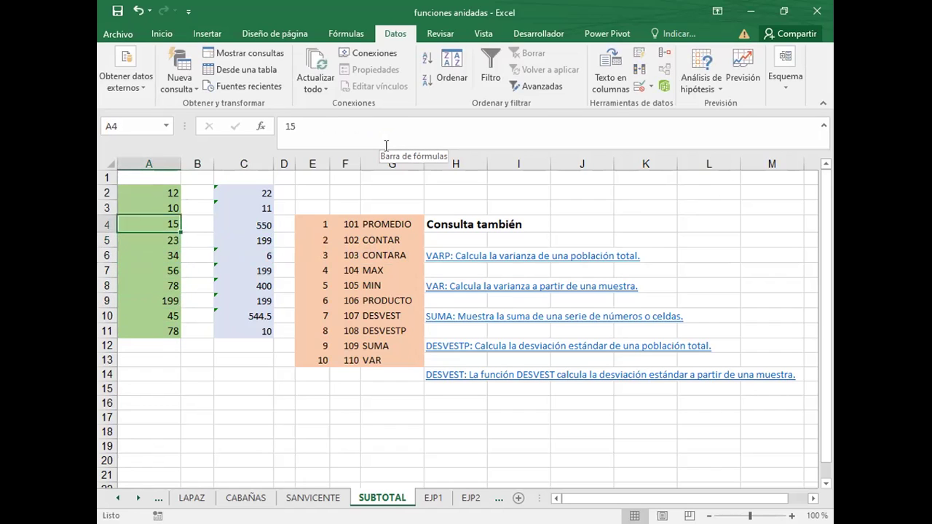
pyautogui.press('Right')
pyautogui.press('Right')
pyautogui.press('Down')
pyautogui.press('Down')
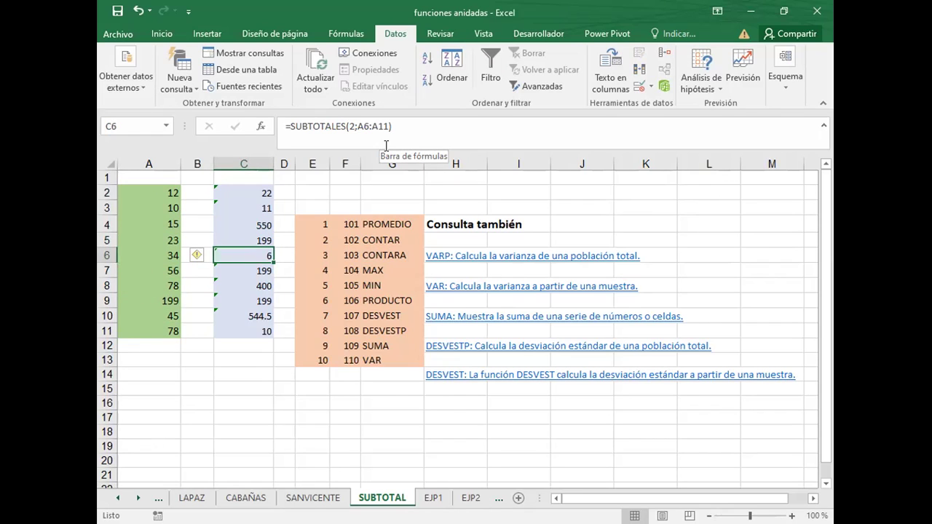
# Review the column A values from A6 to A10 before fixing C6's count.
pyautogui.press('Left')
pyautogui.press('Left')
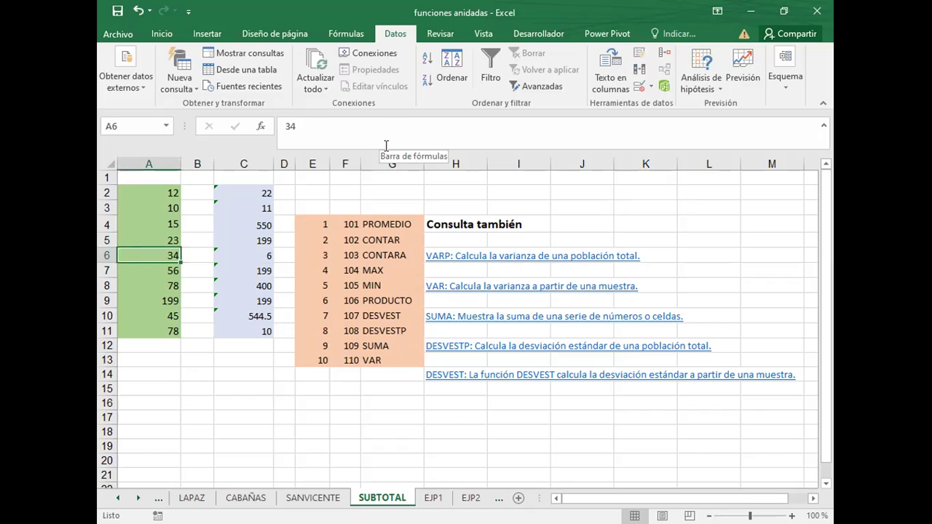
pyautogui.press('Down')
pyautogui.press('Down')
pyautogui.press('Down')
pyautogui.press('Down')
pyautogui.press('Down')
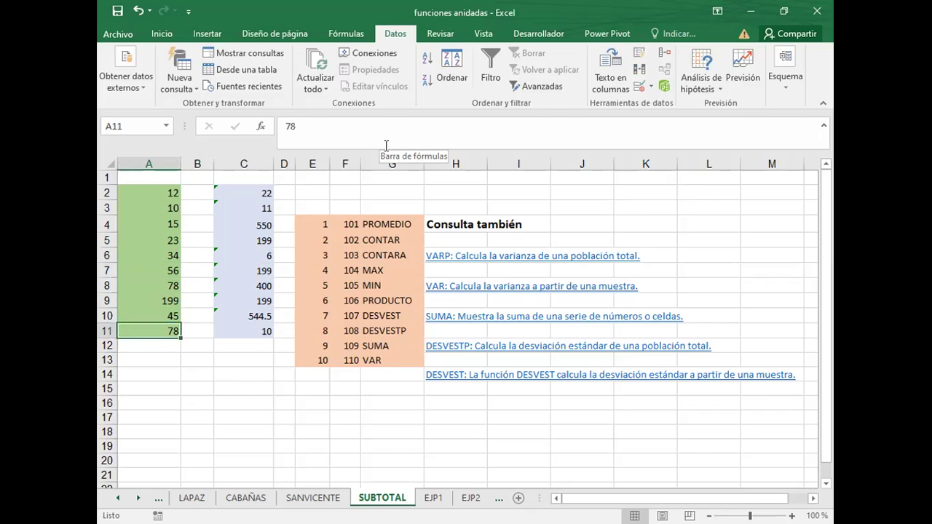
pyautogui.press('Up')
pyautogui.press('Up')
pyautogui.press('Up')
pyautogui.press('Up')
pyautogui.press('Up')
pyautogui.press('Up')
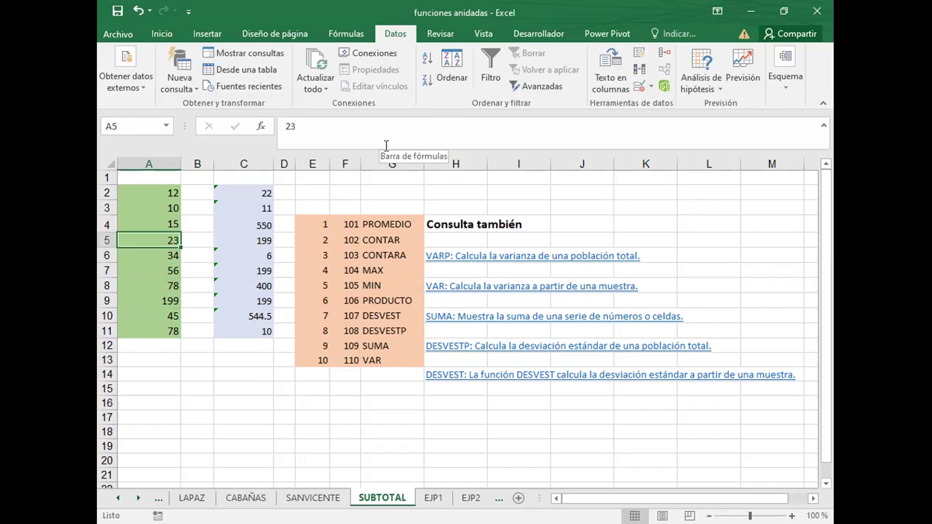
pyautogui.press('Down')
pyautogui.press('Right')
pyautogui.press('Right')
# Correct C6's formula to =SUBTOTALES(2;A2:A11) so the count shows 10.
pyautogui.press('F2')
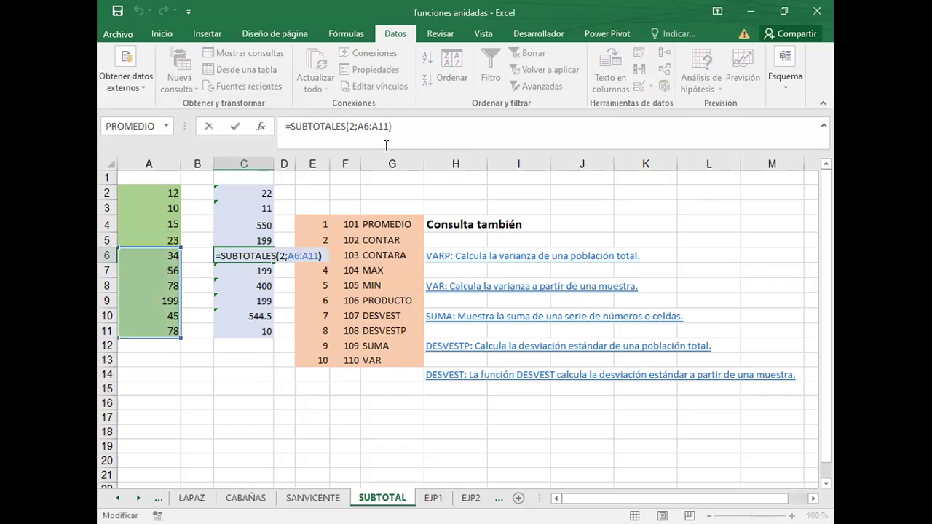
pyautogui.press('Left')
pyautogui.press('Left')
pyautogui.press('Left')
pyautogui.press('Delete')
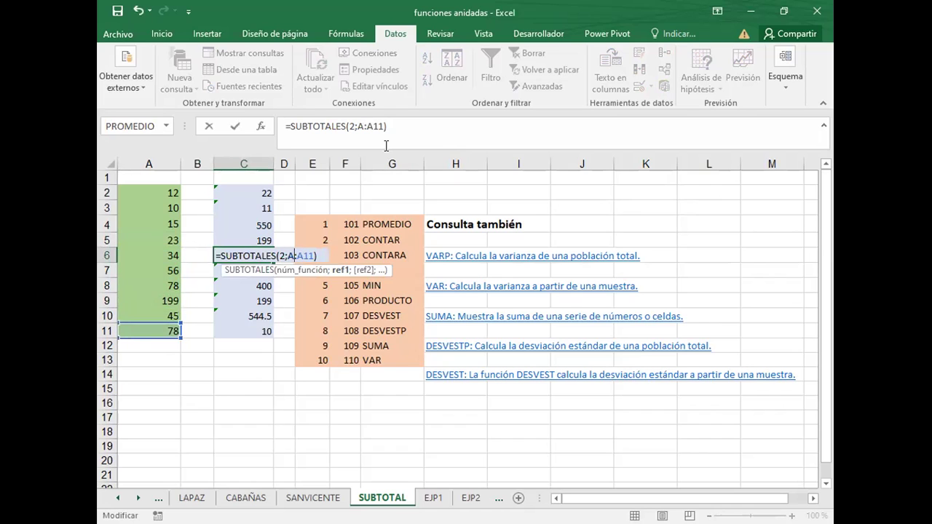
pyautogui.write('2')
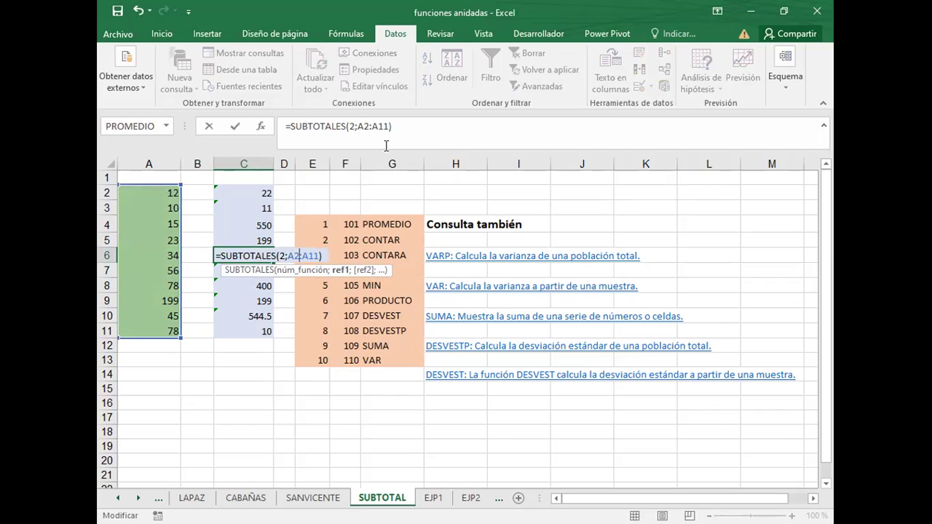
pyautogui.press('Return')
pyautogui.press('Up')
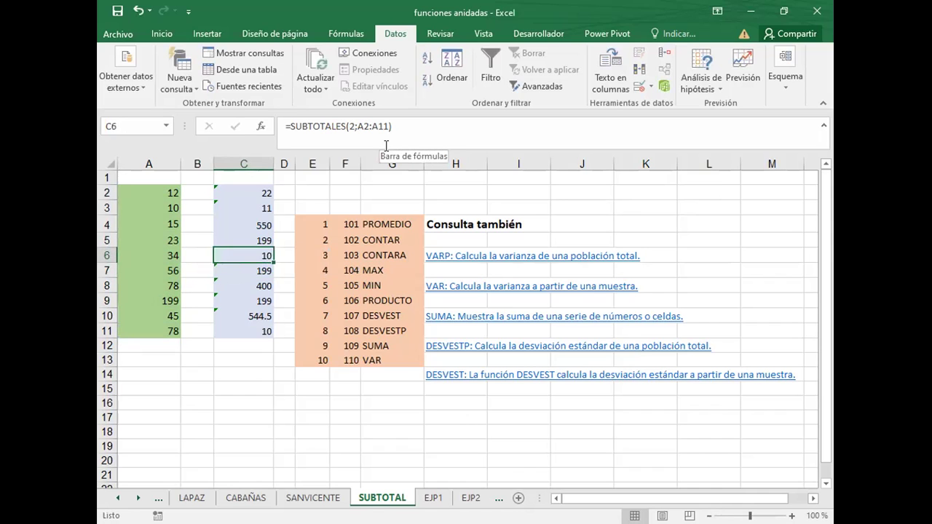
pyautogui.press('Down')
pyautogui.press('Down')
pyautogui.press('Down')
pyautogui.press('Down')
pyautogui.press('Down')
pyautogui.press('Down')
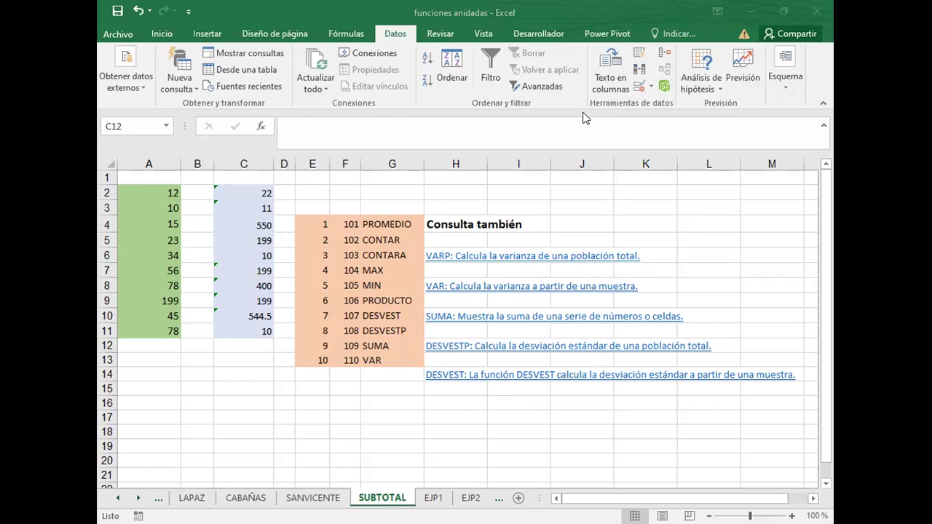
# Switch through the EJP1 and EJP2 sheets to reach Hoja8.
pyautogui.click(433, 497)
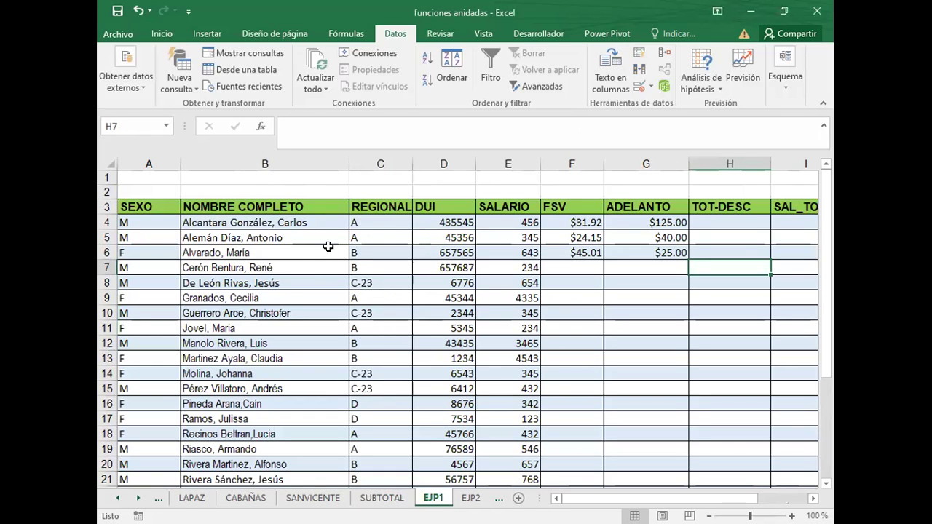
pyautogui.click(466, 498)
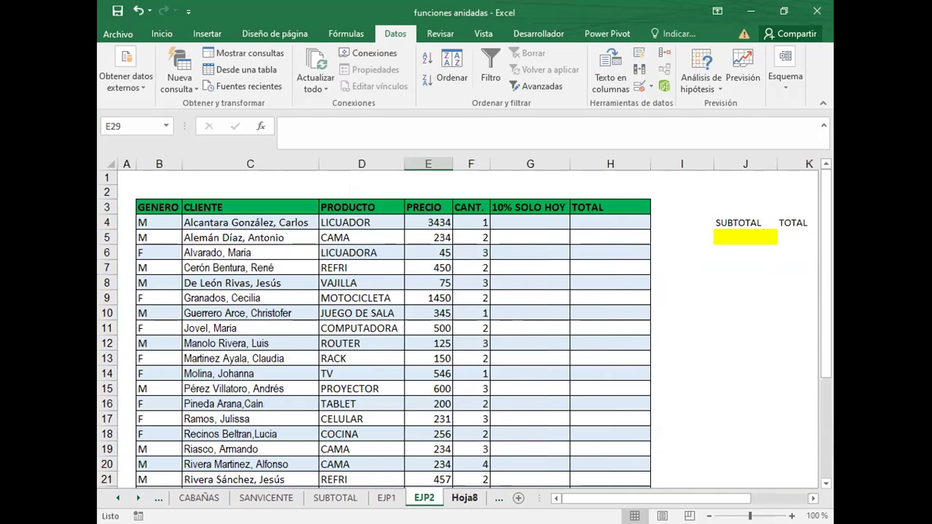
pyautogui.click(465, 498)
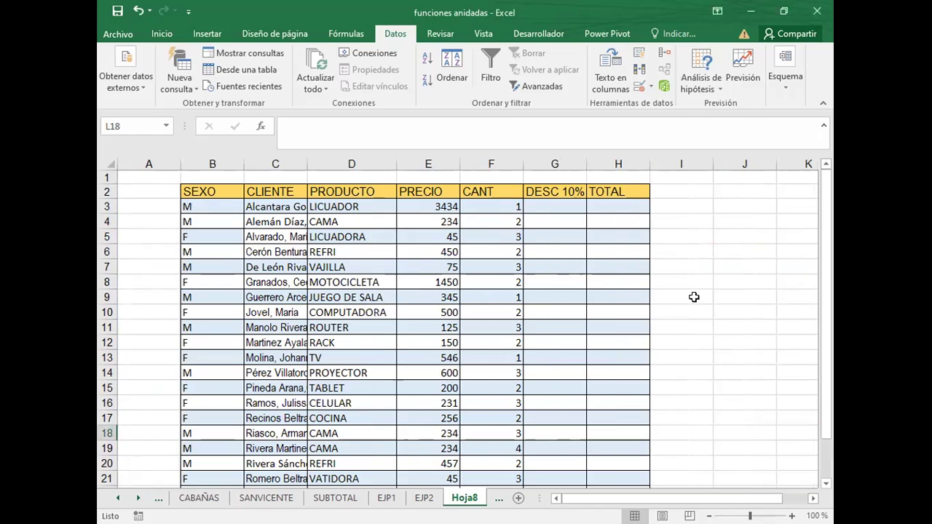
# Delete rows 21 to 25 below the Hoja8 table and deselect them.
pyautogui.scroll(-3, 689, 286)
pyautogui.scroll(3, 688, 287)
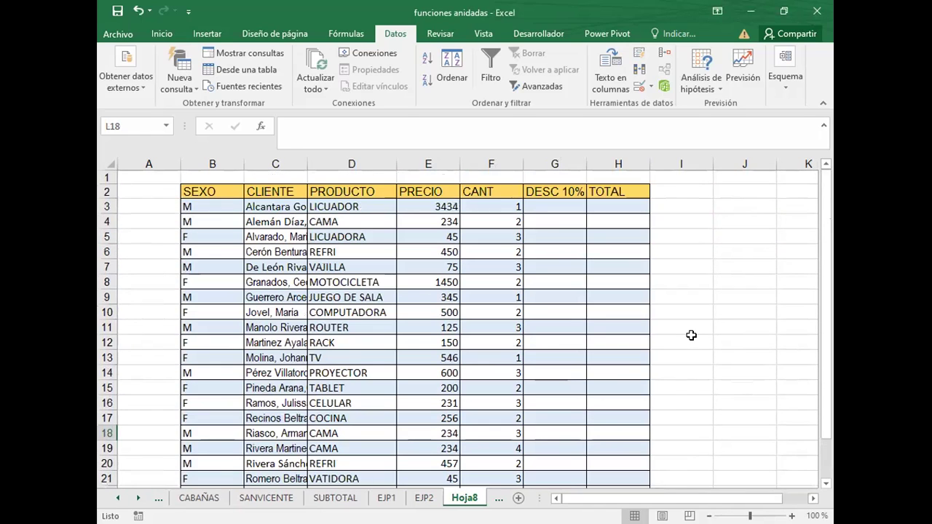
pyautogui.scroll(-3, 691, 335)
pyautogui.scroll(1, 403, 443)
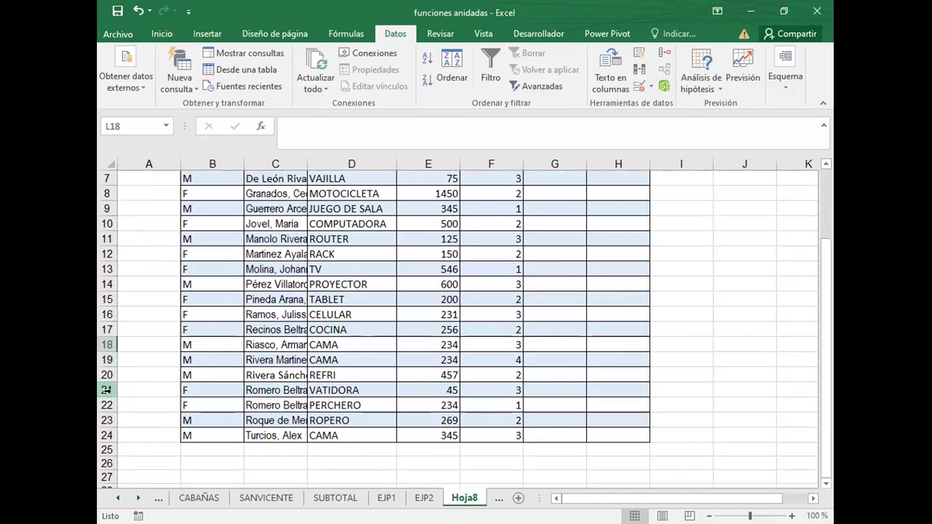
pyautogui.moveTo(107, 391); pyautogui.dragTo(107, 449)
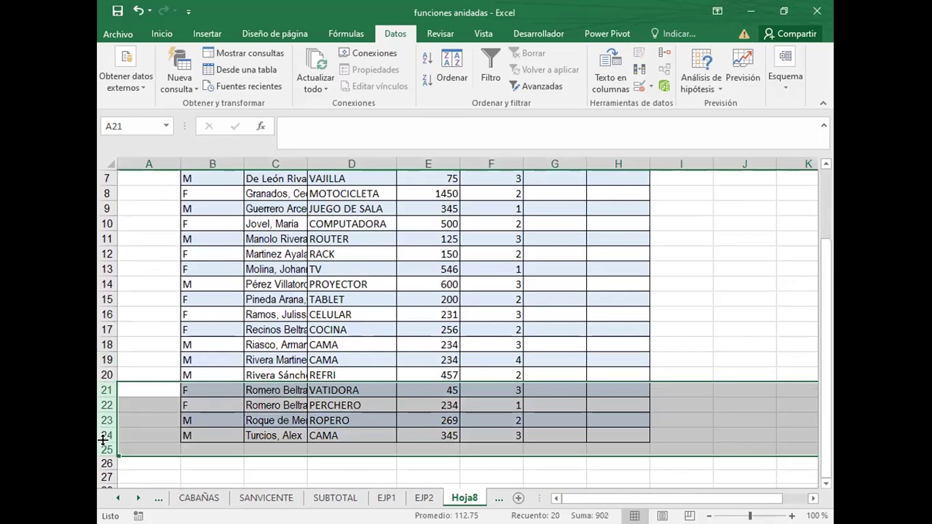
pyautogui.rightClick(140, 386)
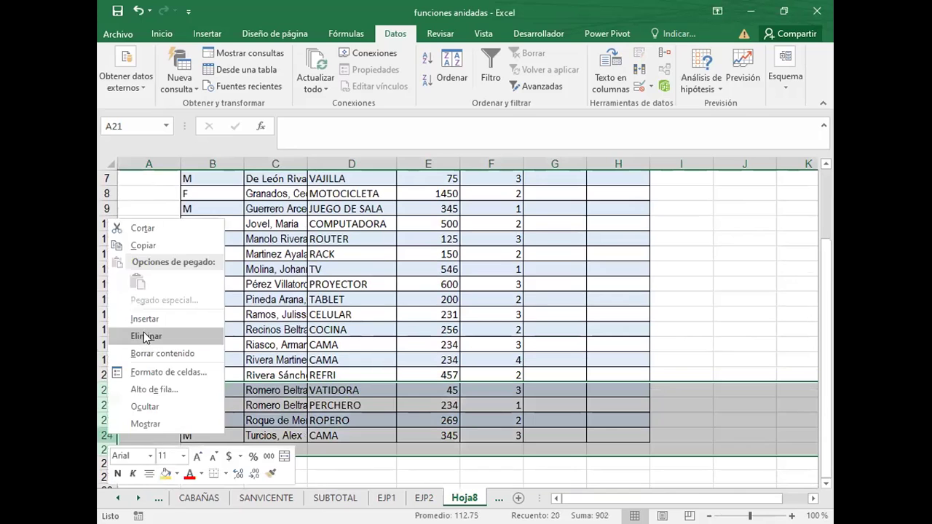
pyautogui.click(145, 335)
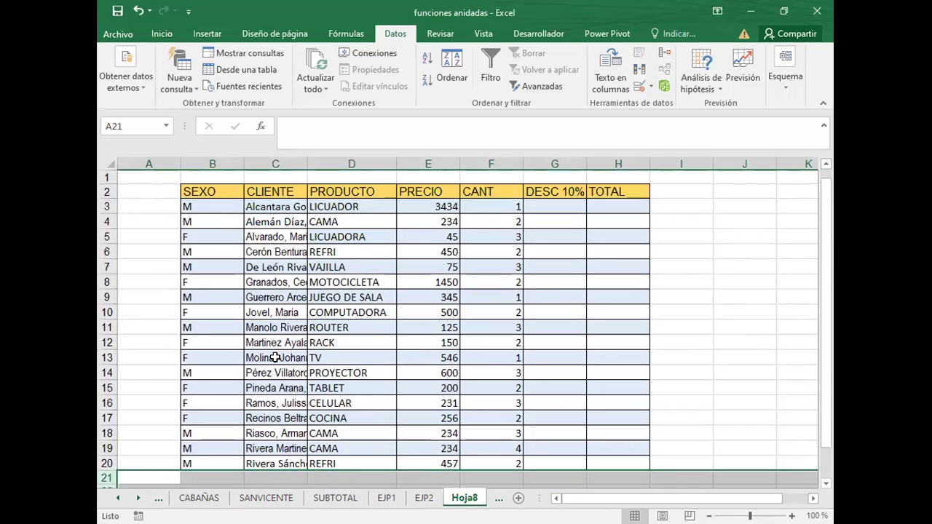
pyautogui.click(728, 310)
pyautogui.click(345, 477)
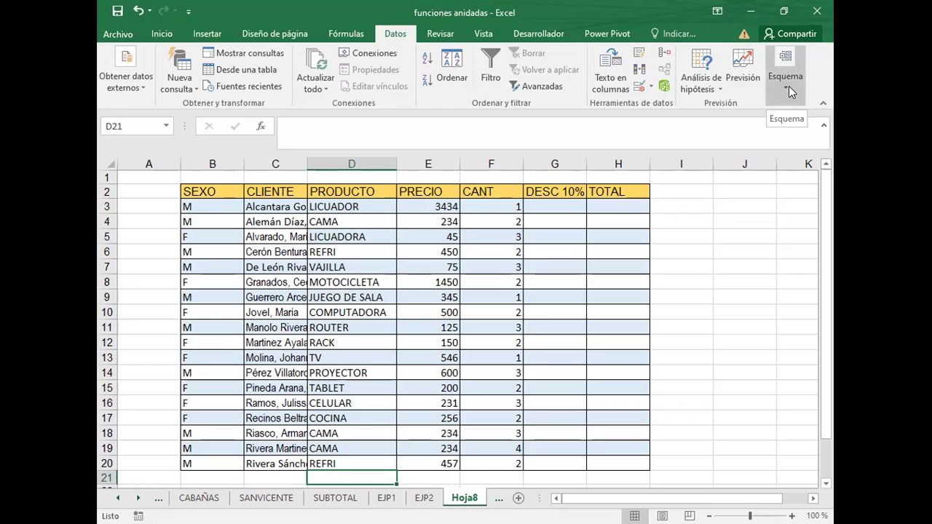
# Open the Subtotal dialog from the Datos outline tools.
pyautogui.click(789, 86)
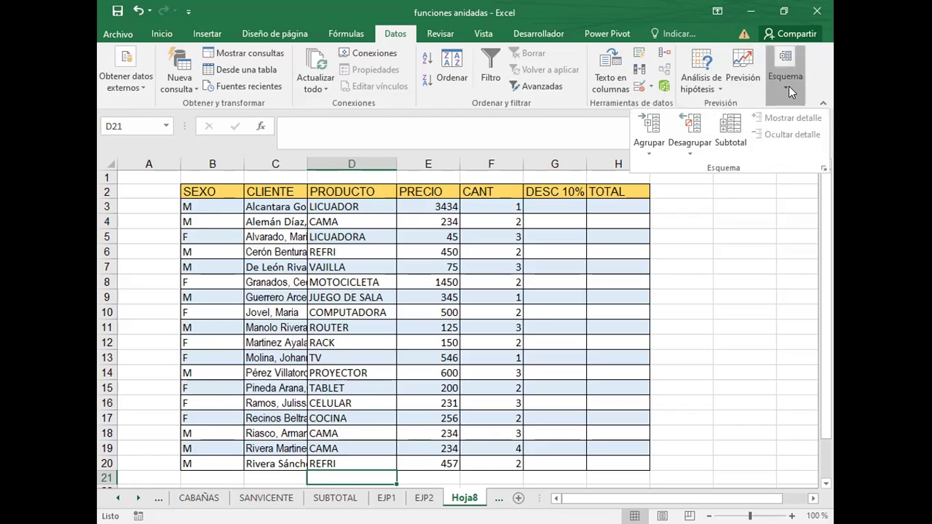
pyautogui.click(650, 155)
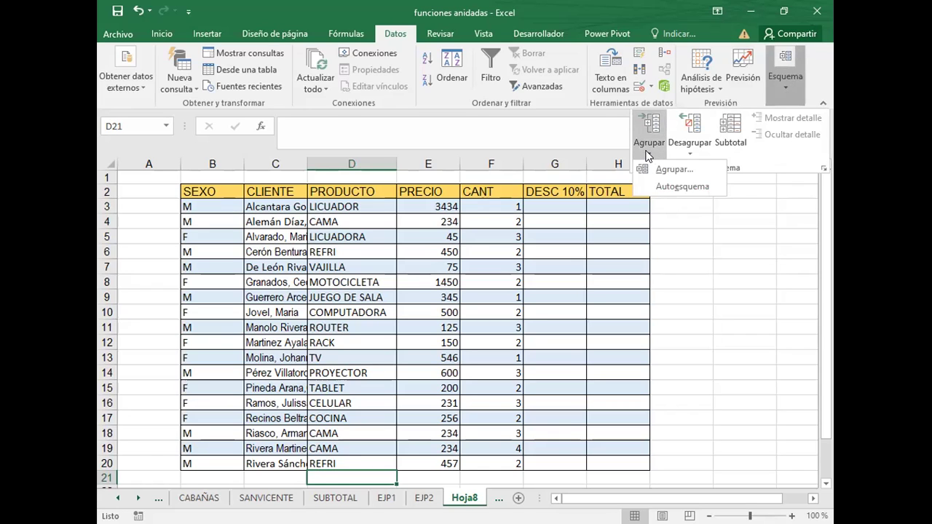
pyautogui.click(694, 158)
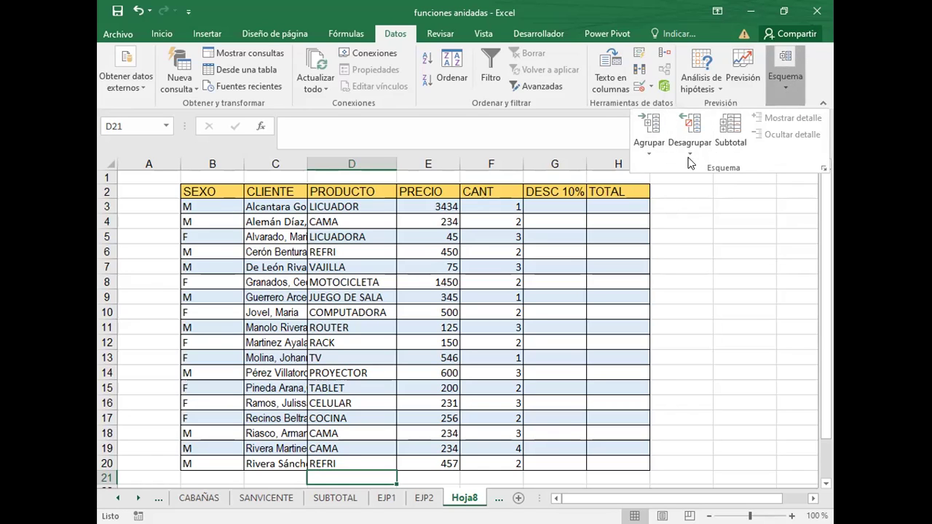
pyautogui.click(692, 158)
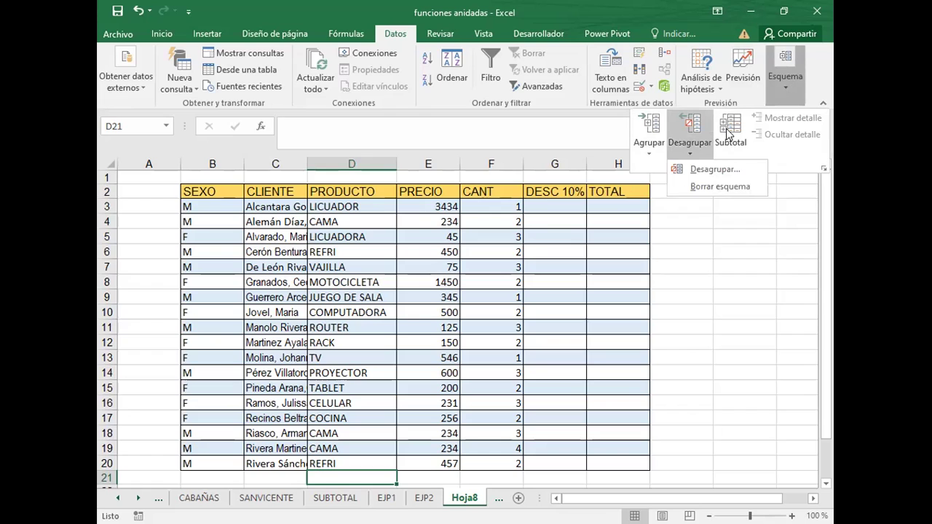
pyautogui.click(728, 131)
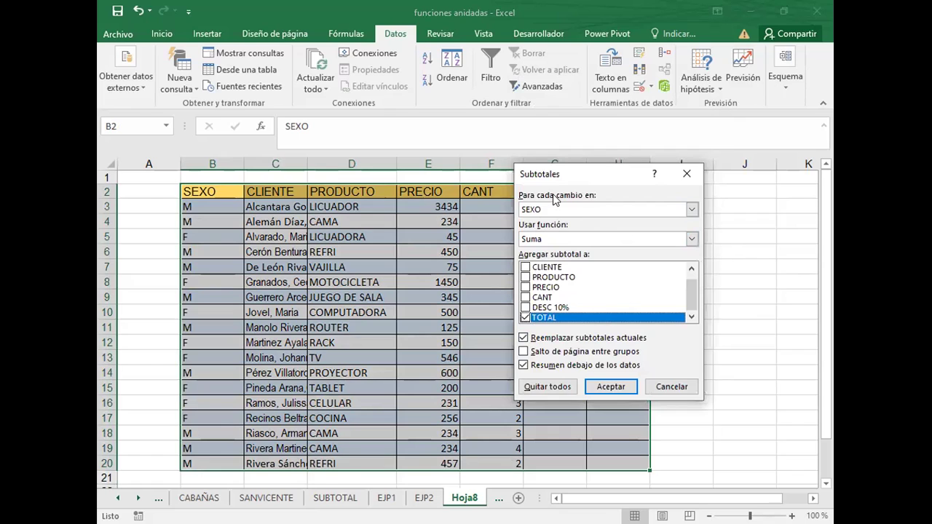
# Subtotal each CLIENTE change with Suma on PRECIO only, unchecking TOTAL.
pyautogui.click(693, 211)
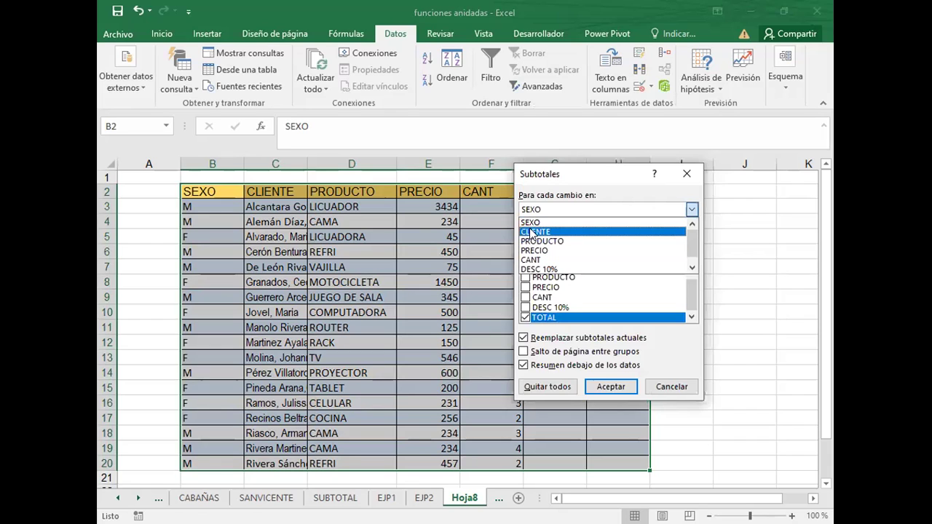
pyautogui.click(532, 232)
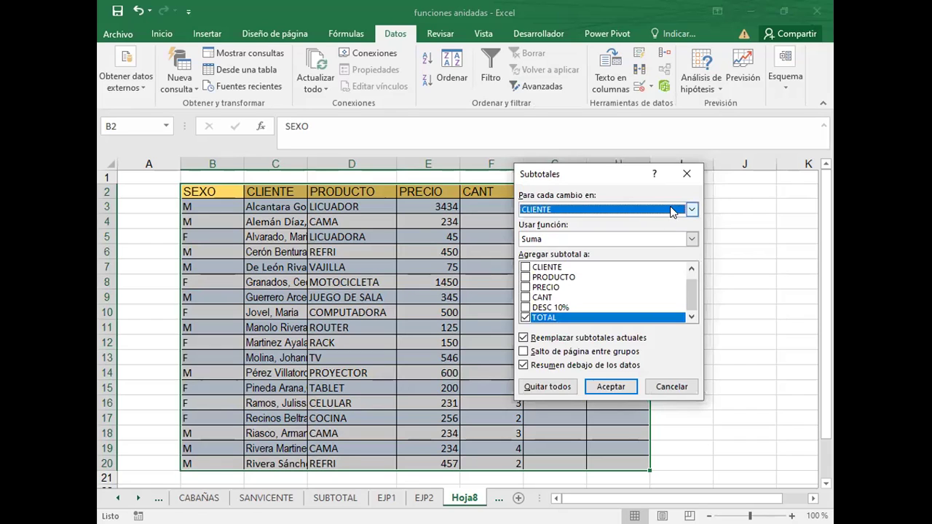
pyautogui.click(693, 209)
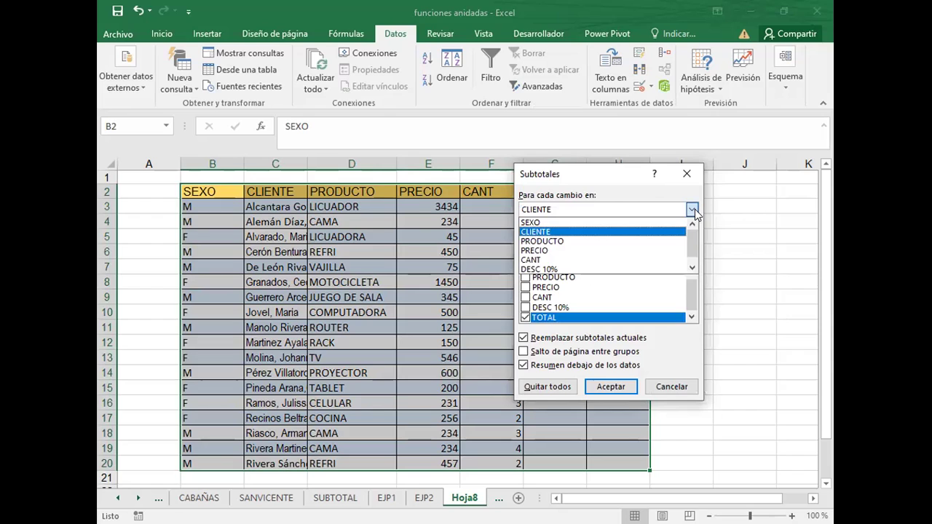
pyautogui.click(525, 318)
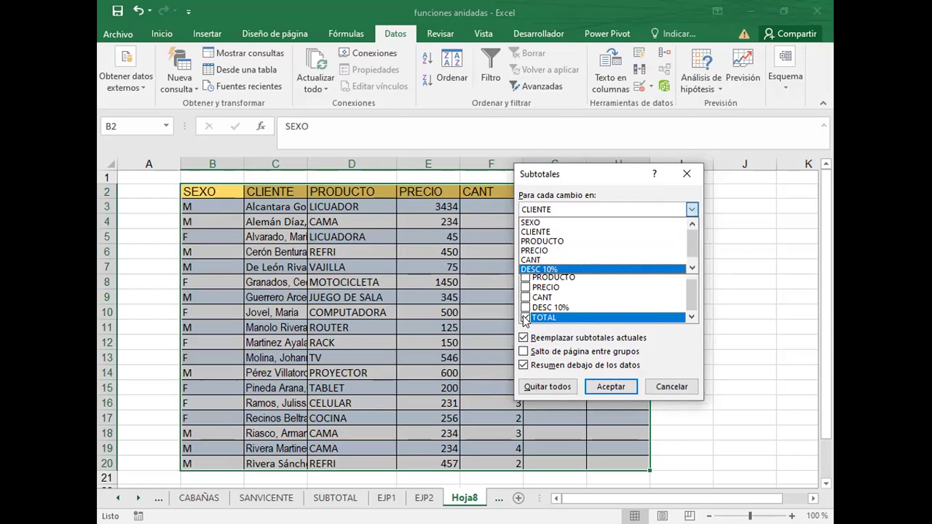
pyautogui.click(525, 319)
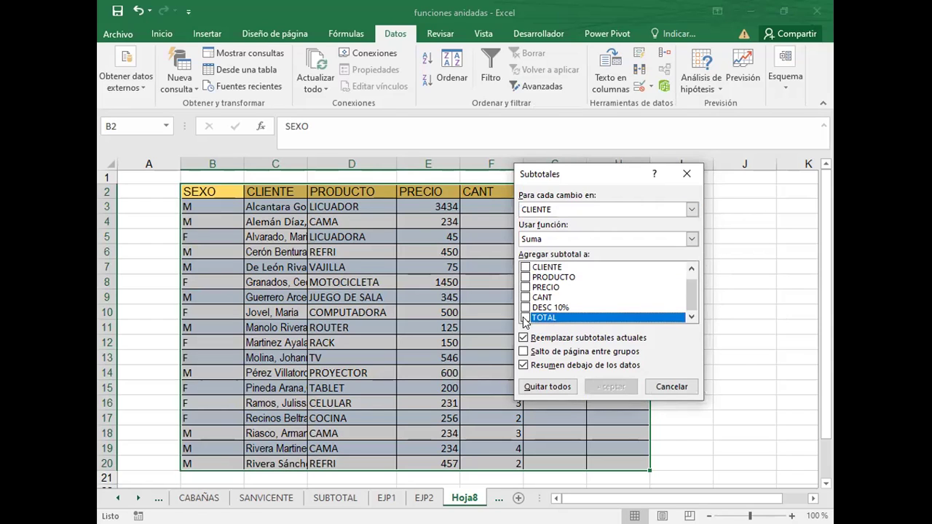
pyautogui.click(692, 269)
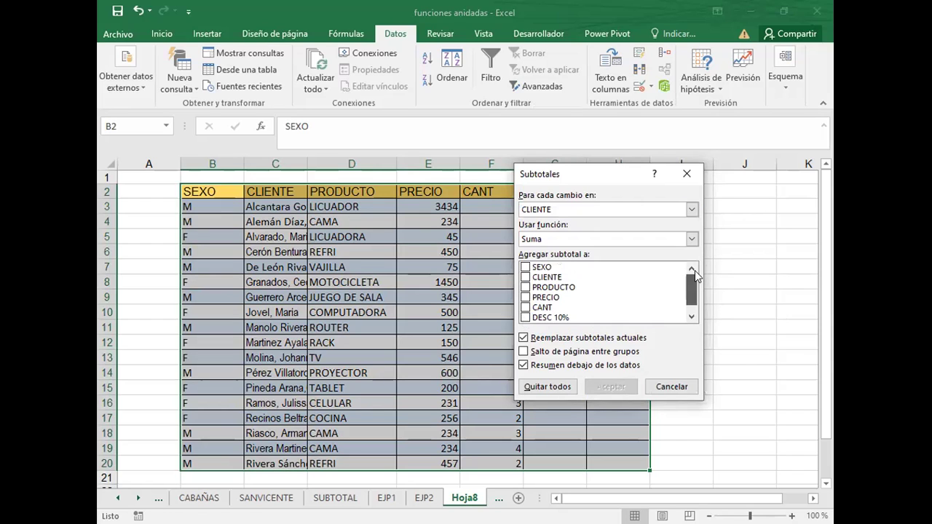
pyautogui.click(525, 297)
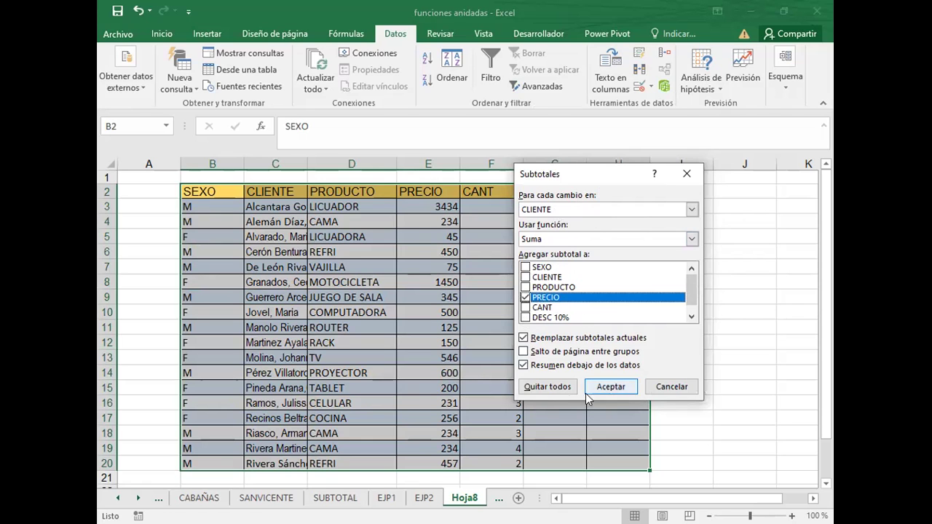
pyautogui.click(615, 389)
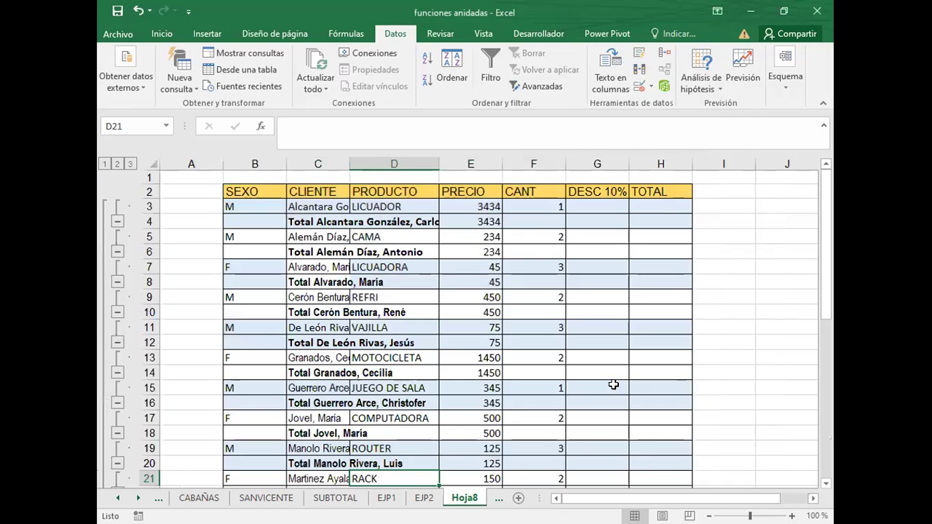
pyautogui.scroll(-2, 580, 335)
pyautogui.scroll(-1, 580, 335)
pyautogui.scroll(-1, 580, 335)
pyautogui.scroll(-1, 580, 335)
pyautogui.scroll(-2, 580, 335)
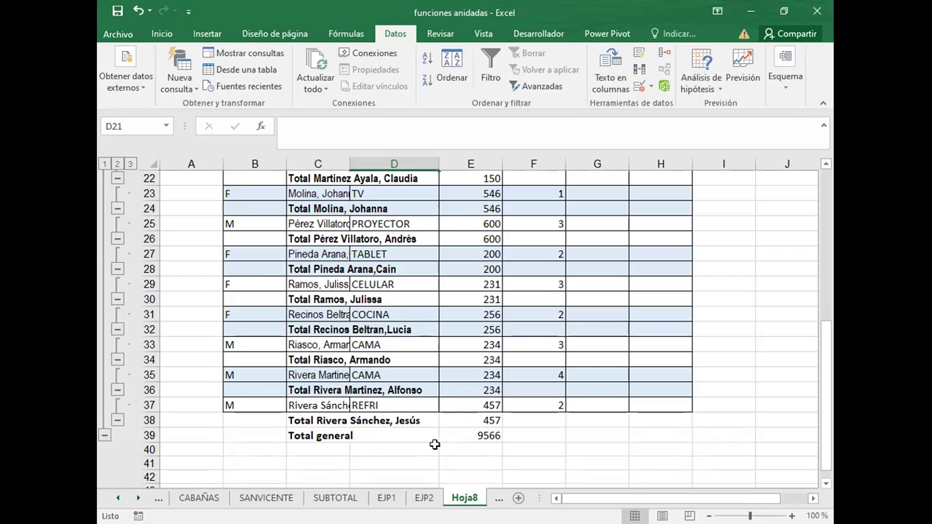
pyautogui.click(474, 437)
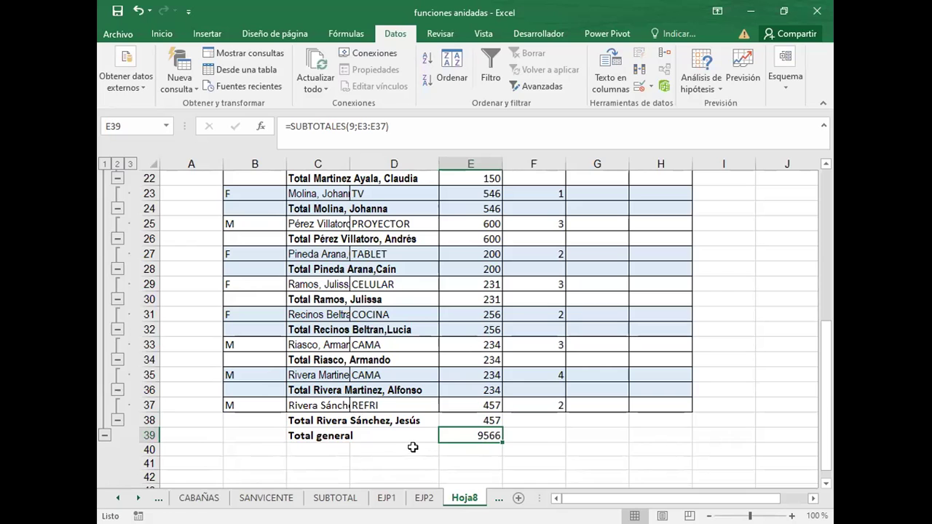
pyautogui.scroll(3, 458, 415)
pyautogui.scroll(3, 397, 291)
pyautogui.scroll(1, 349, 255)
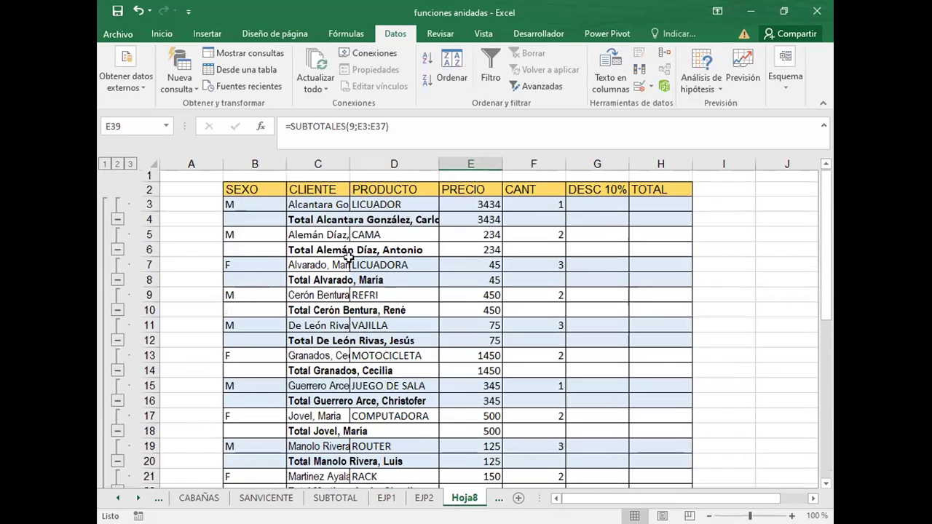
# Widen the PRODUCTO and CLIENTE columns so full client names and Total labels show.
pyautogui.moveTo(439, 163); pyautogui.dragTo(473, 163)
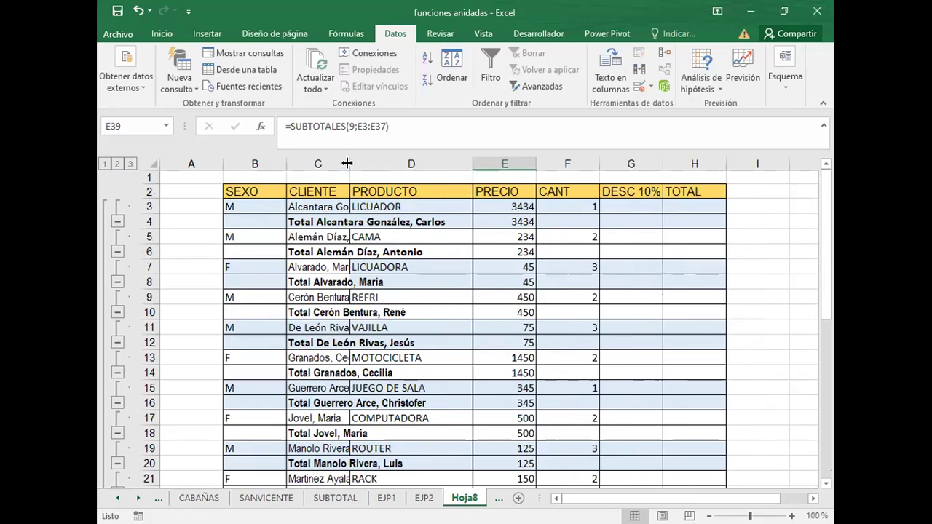
pyautogui.moveTo(347, 163); pyautogui.dragTo(479, 163)
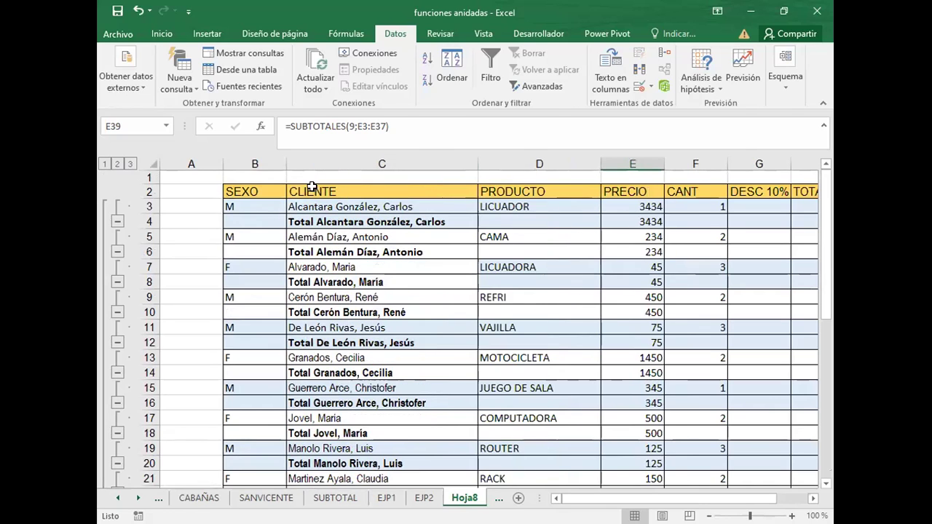
pyautogui.click(305, 223)
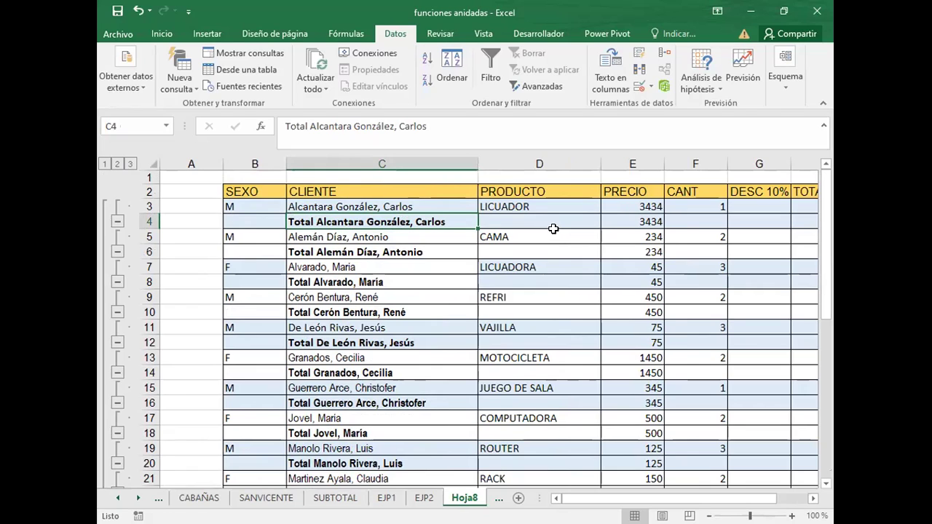
# Inspect the client Total rows' subtotal formulas and quantity values in E4, F3, C6 and F7.
pyautogui.click(649, 221)
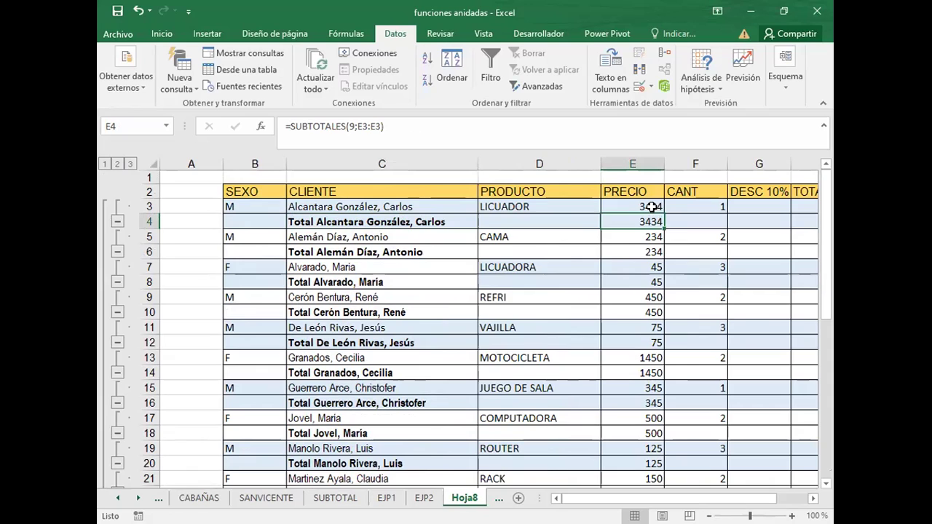
pyautogui.click(717, 206)
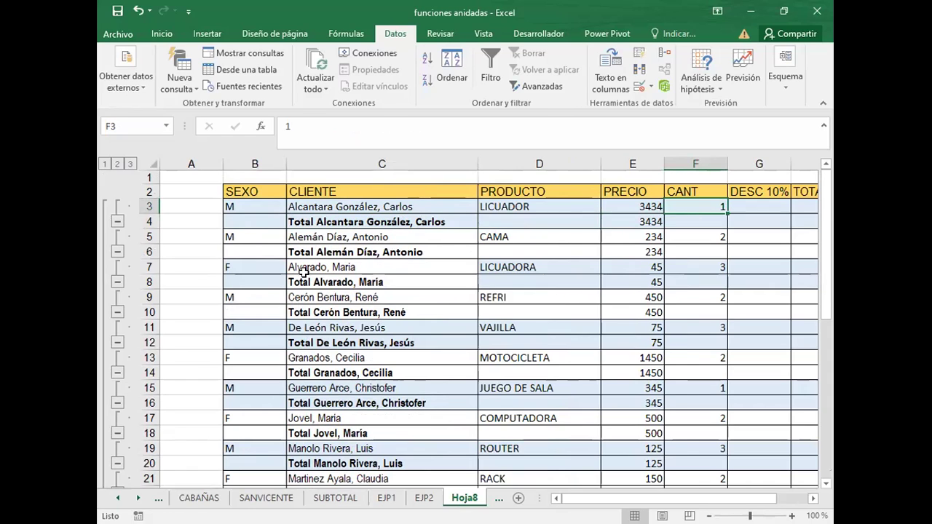
pyautogui.click(314, 265)
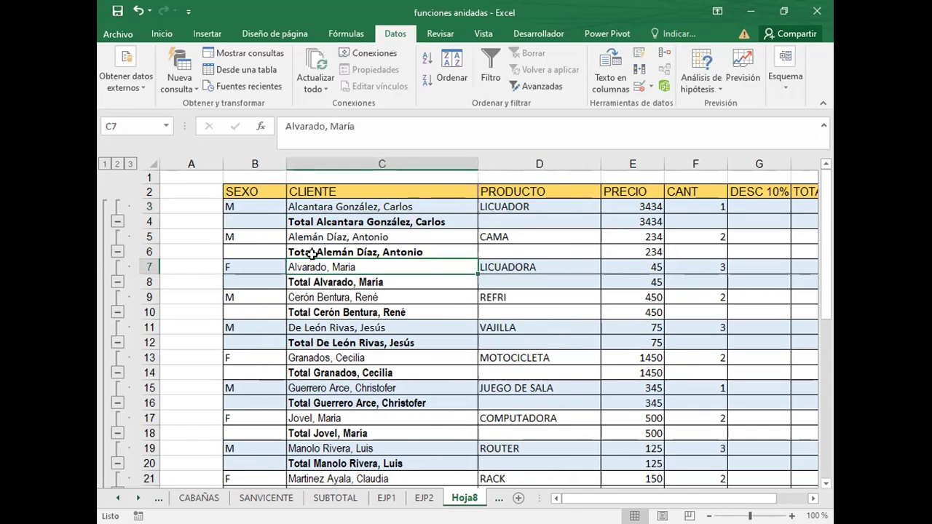
pyautogui.click(311, 252)
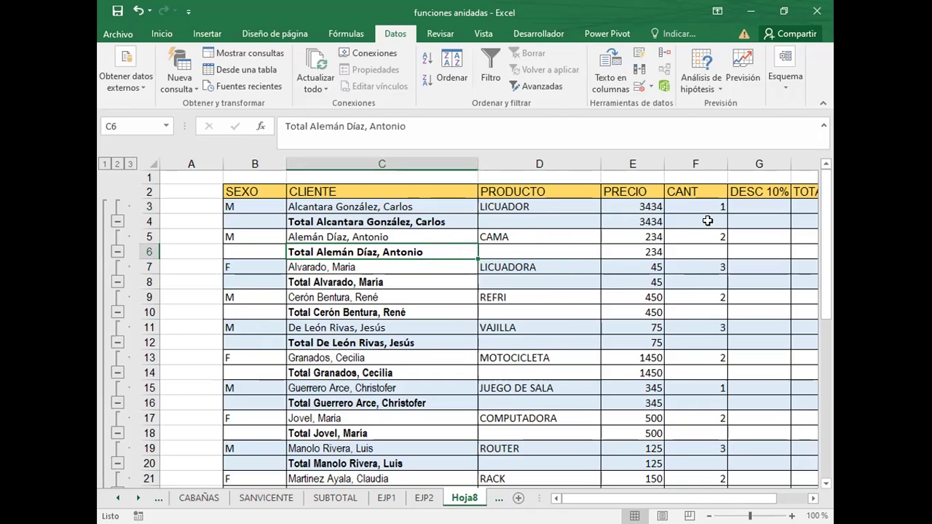
pyautogui.click(705, 269)
pyautogui.scroll(-2, 692, 306)
pyautogui.scroll(-3, 692, 306)
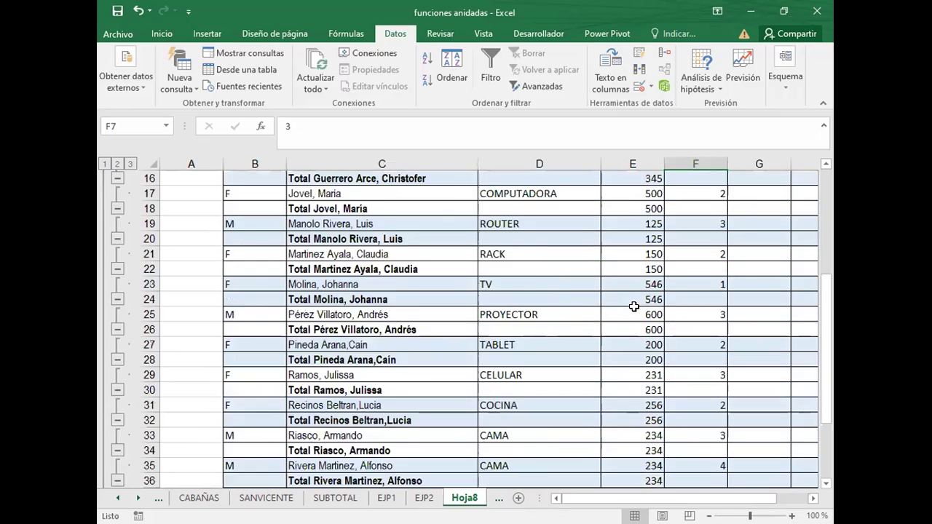
pyautogui.scroll(-4, 692, 306)
pyautogui.scroll(5, 661, 342)
pyautogui.scroll(4, 661, 342)
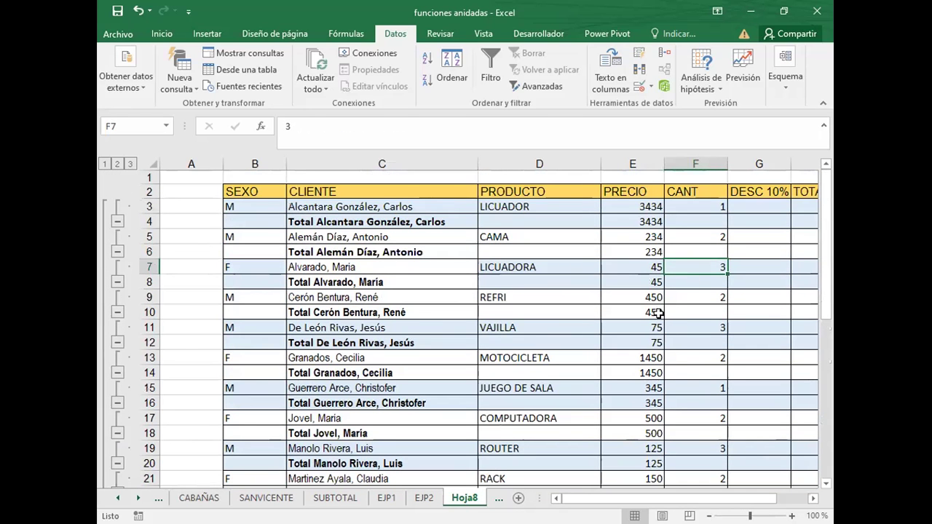
# Clear the outline via Desagrupar > Borrar esquema, then select B2.
pyautogui.click(784, 91)
pyautogui.click(646, 154)
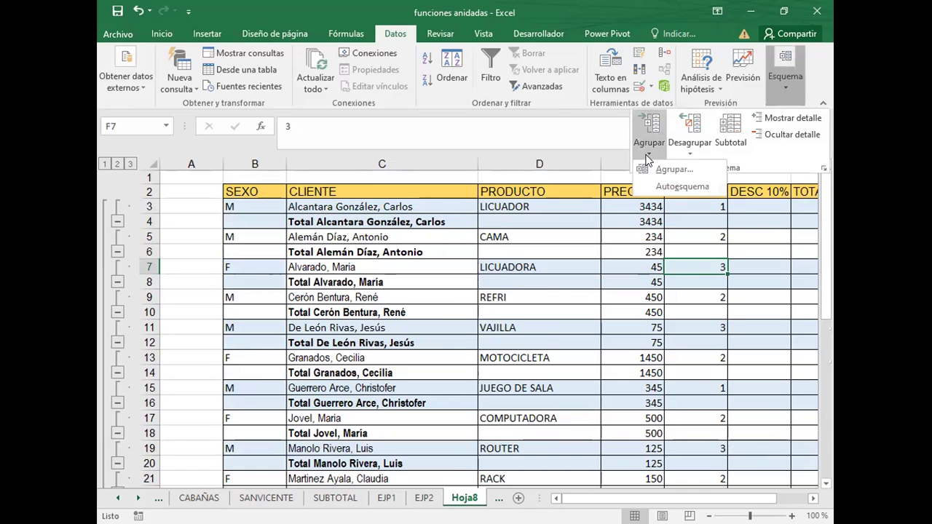
pyautogui.click(690, 153)
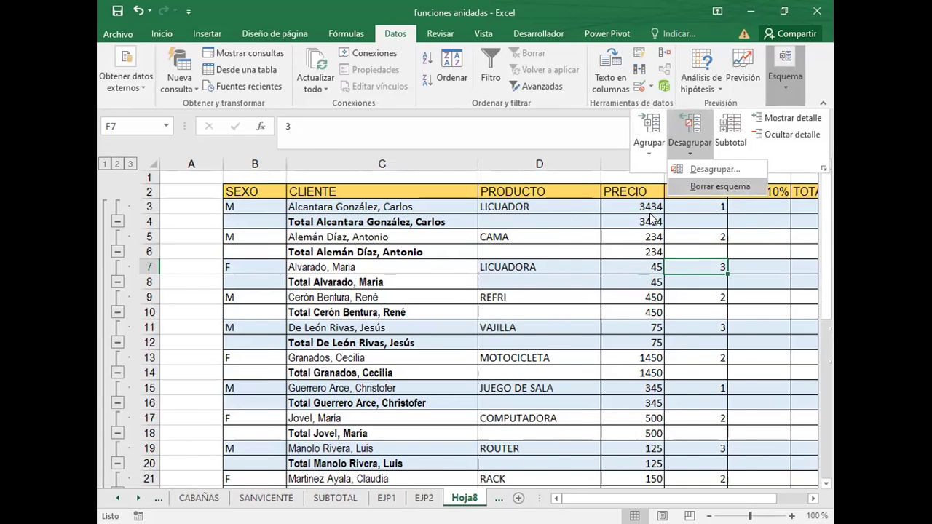
pyautogui.click(701, 187)
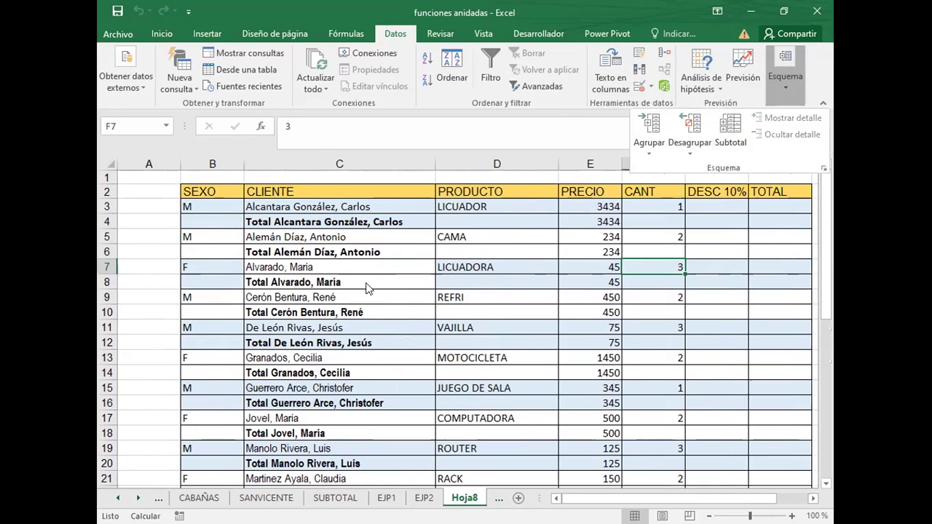
pyautogui.click(187, 195)
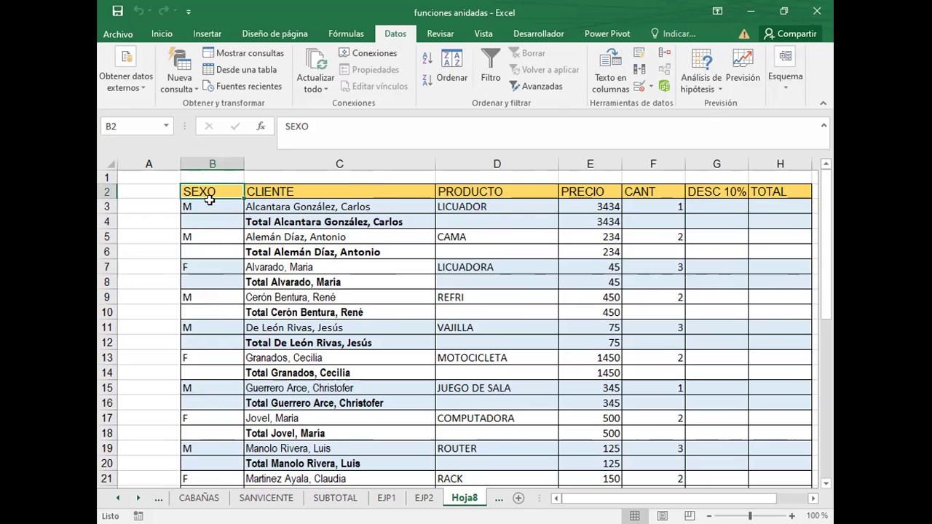
pyautogui.moveTo(211, 191); pyautogui.dragTo(780, 191)
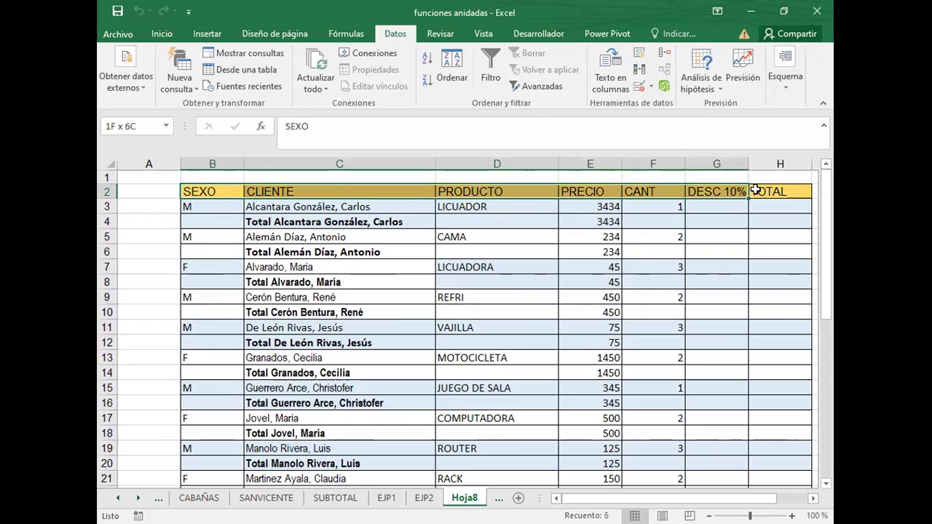
pyautogui.click(357, 266)
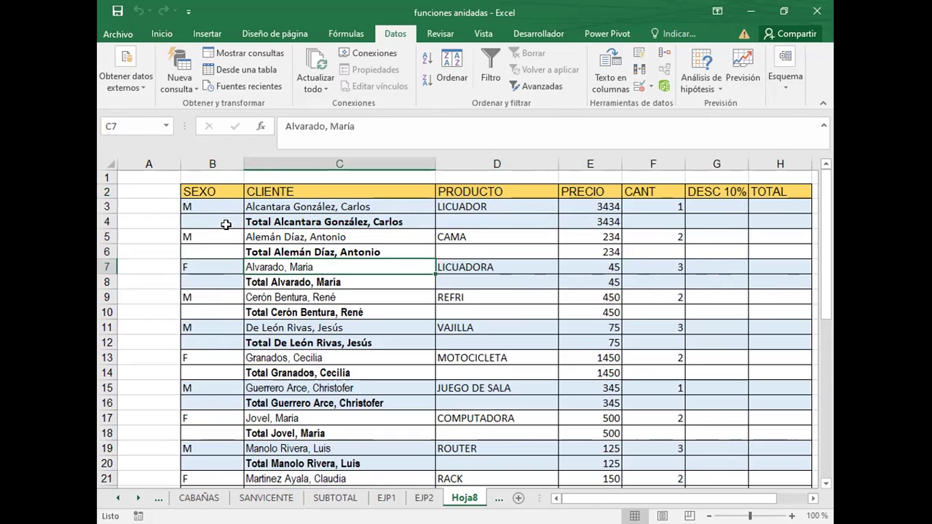
pyautogui.click(199, 191)
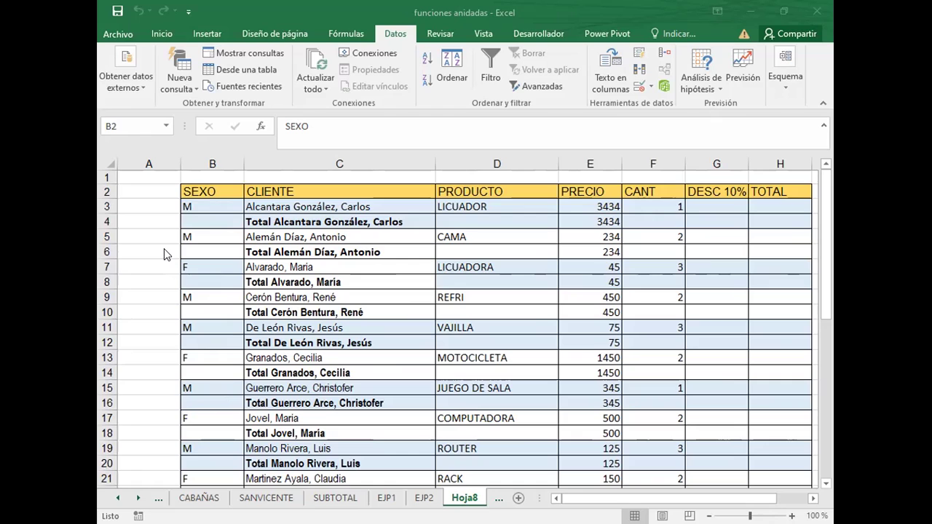
pyautogui.click(189, 191)
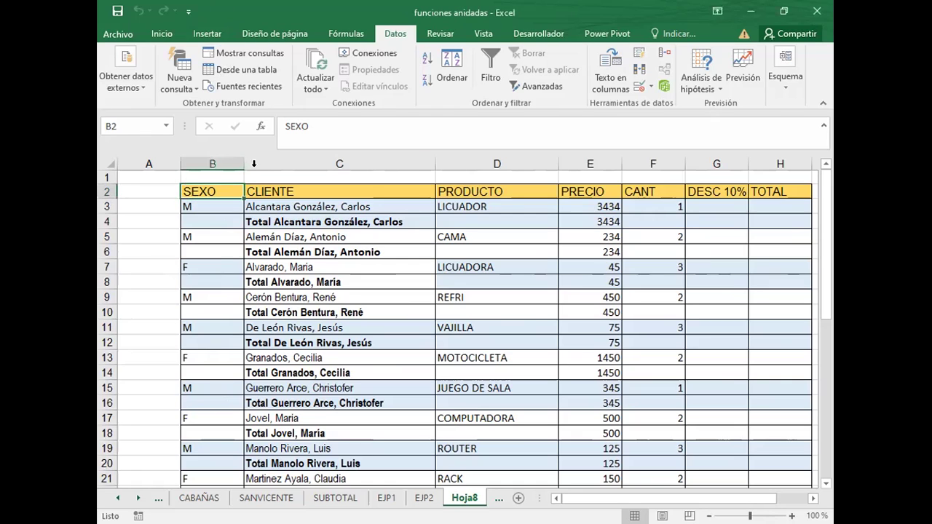
# Turn on AutoFilter and filter SEXO to show only F rows.
pyautogui.click(497, 72)
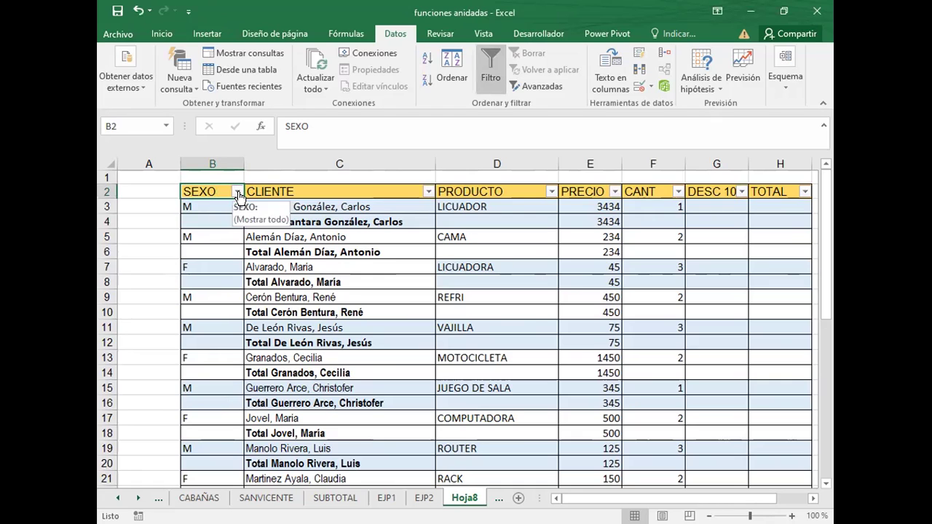
pyautogui.click(236, 191)
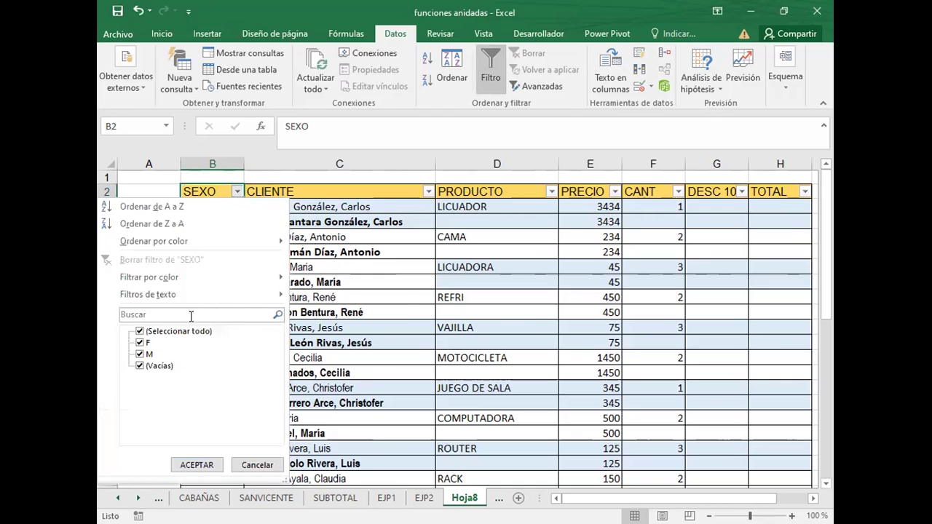
pyautogui.click(141, 354)
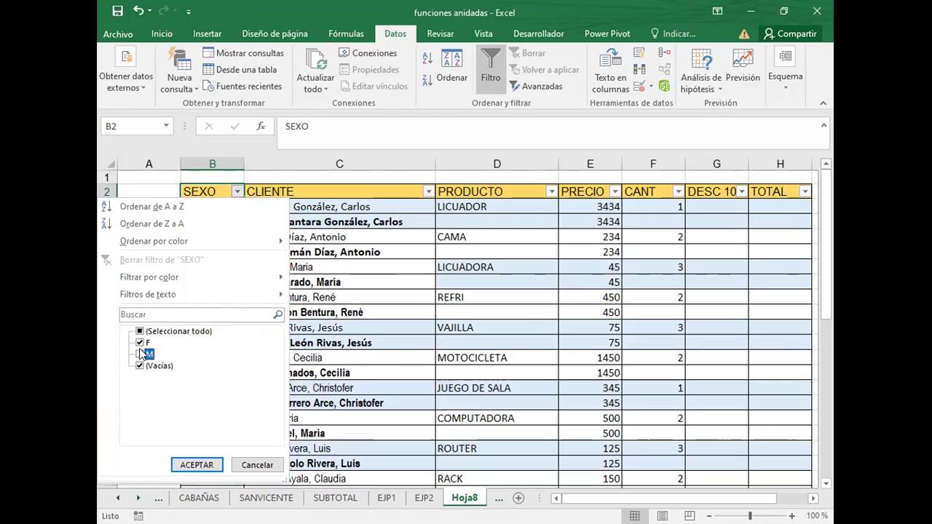
pyautogui.click(196, 466)
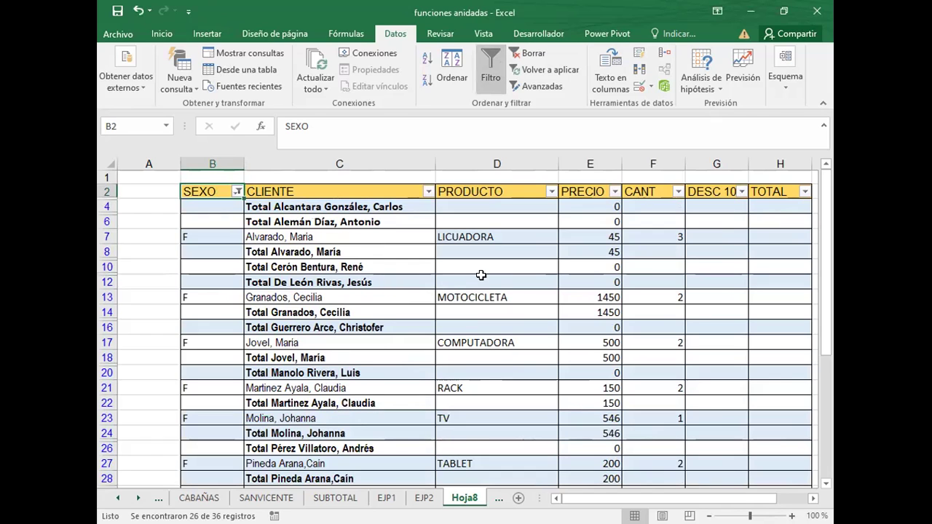
# Check that E39's filtered Total general now reads 3378.
pyautogui.scroll(-5, 477, 281)
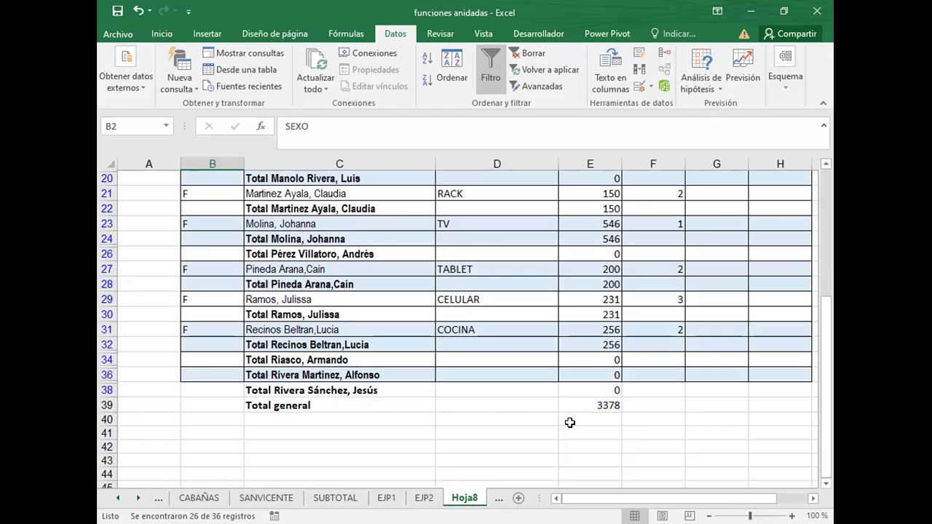
pyautogui.click(587, 404)
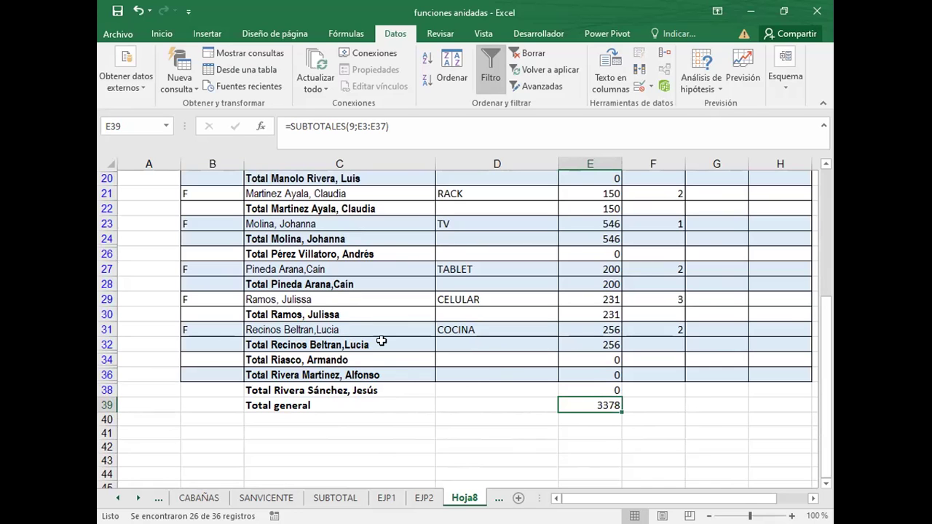
pyautogui.scroll(3, 470, 435)
pyautogui.scroll(2, 470, 434)
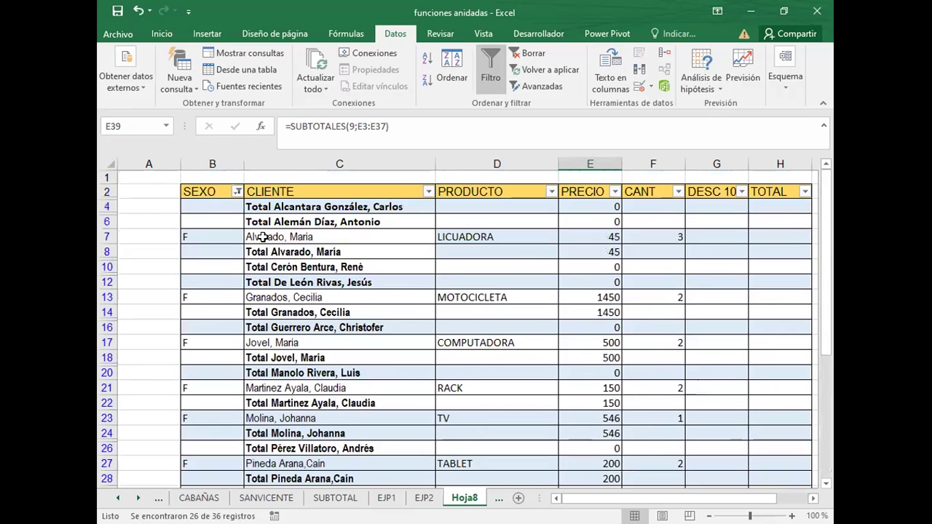
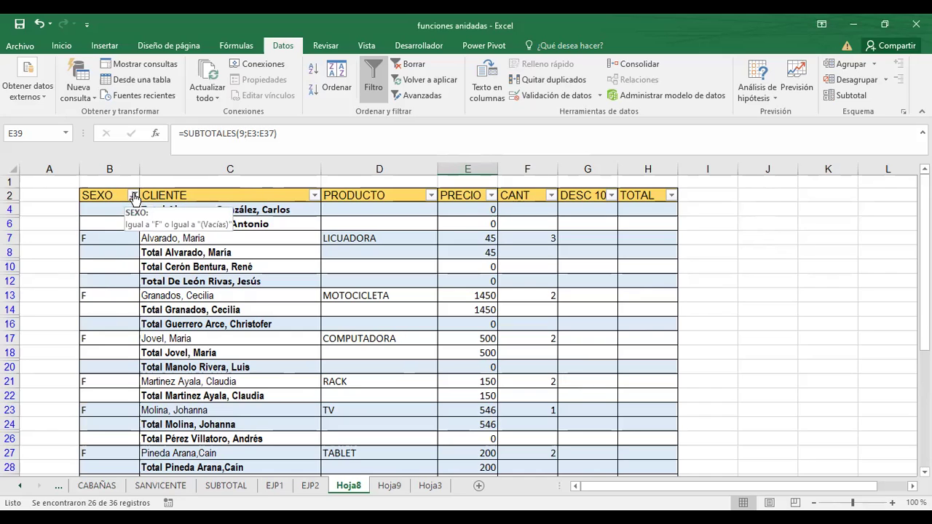
# Show both M and F entries in the SEXO filter, then switch off the table's filtering.
pyautogui.click(132, 196)
pyautogui.click(41, 350)
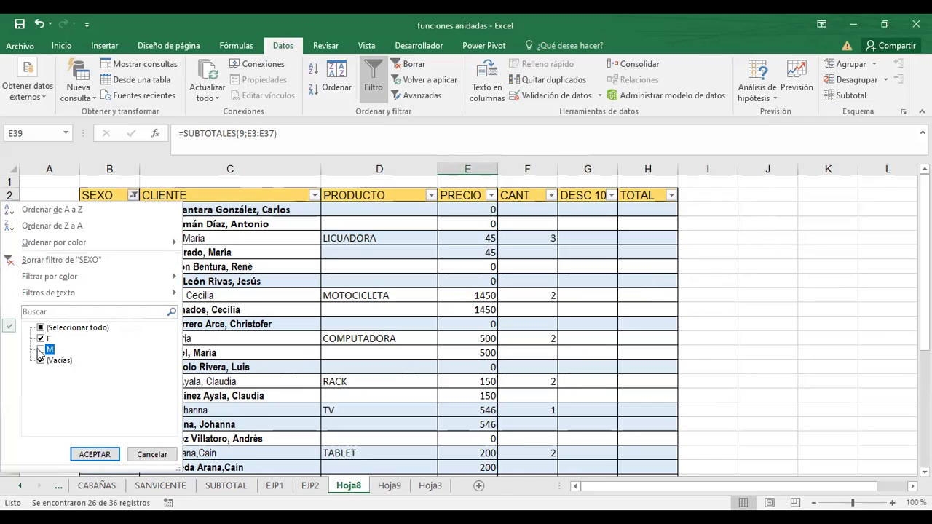
pyautogui.click(87, 454)
pyautogui.click(376, 91)
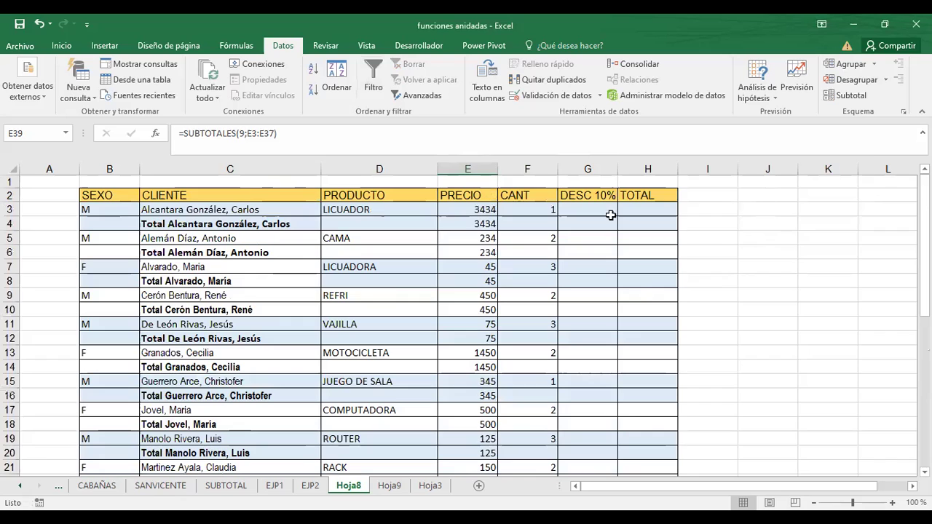
pyautogui.click(830, 252)
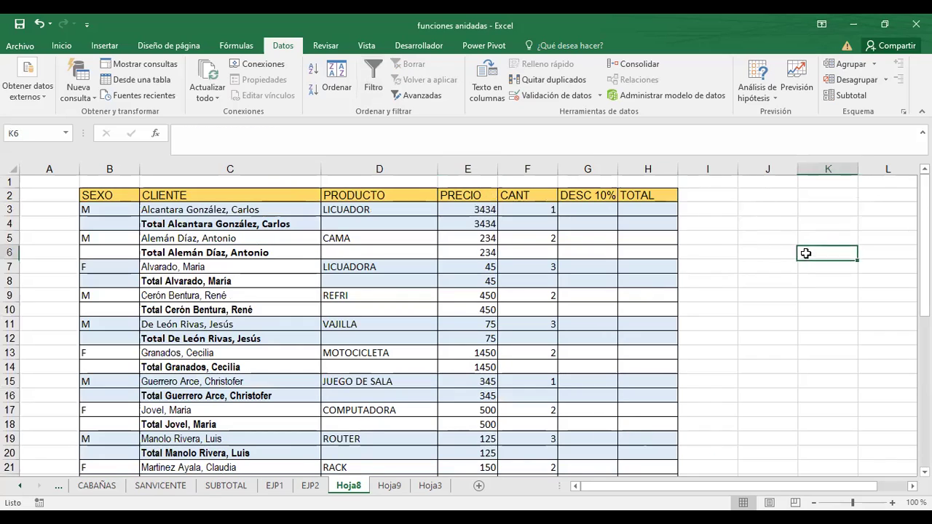
pyautogui.click(726, 198)
# Add subtotals that sum PRECIO at each change in PRECIO.
pyautogui.click(848, 95)
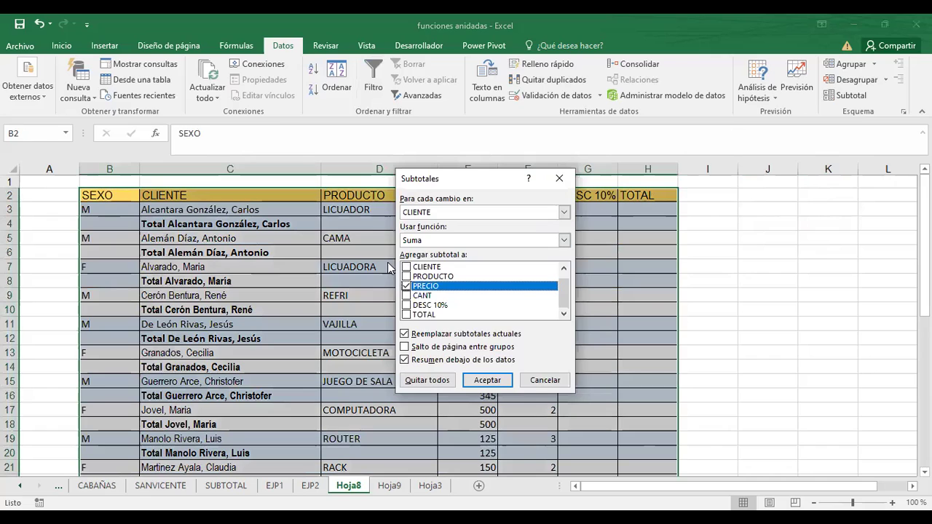
pyautogui.click(564, 212)
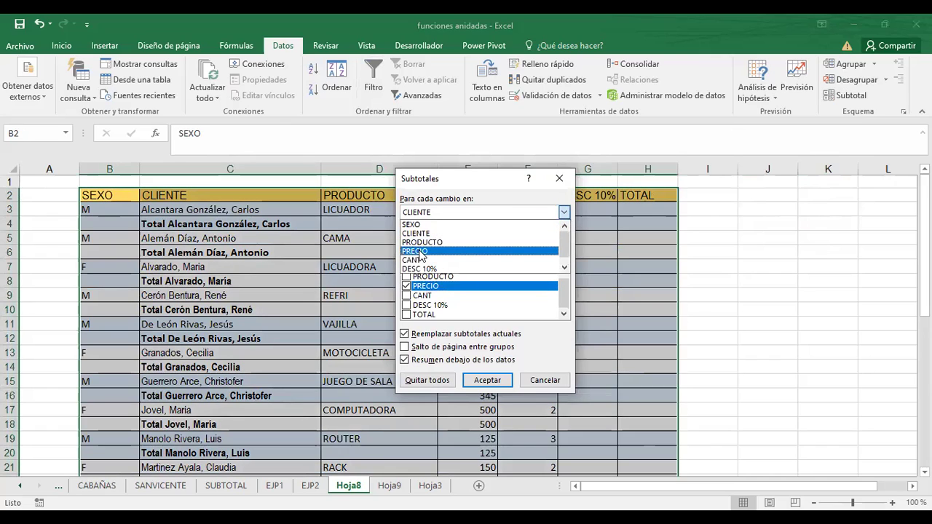
pyautogui.click(420, 252)
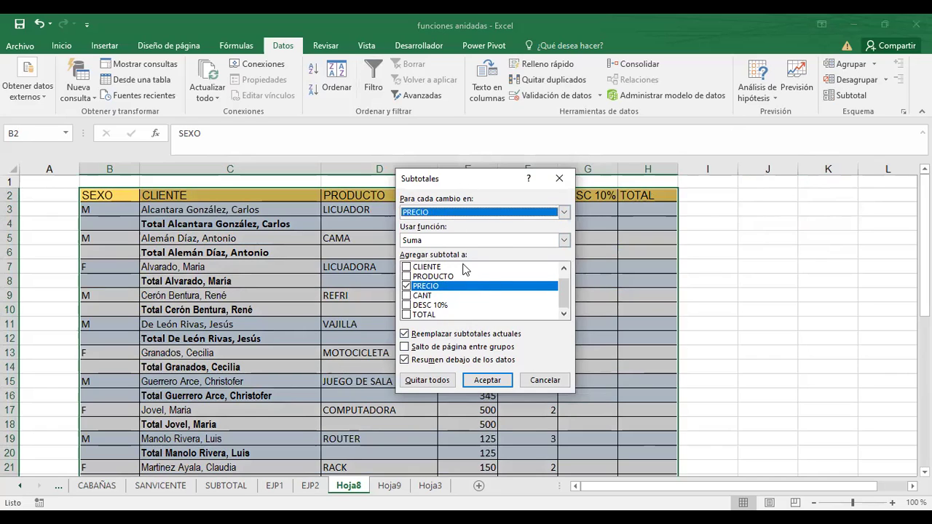
pyautogui.click(565, 213)
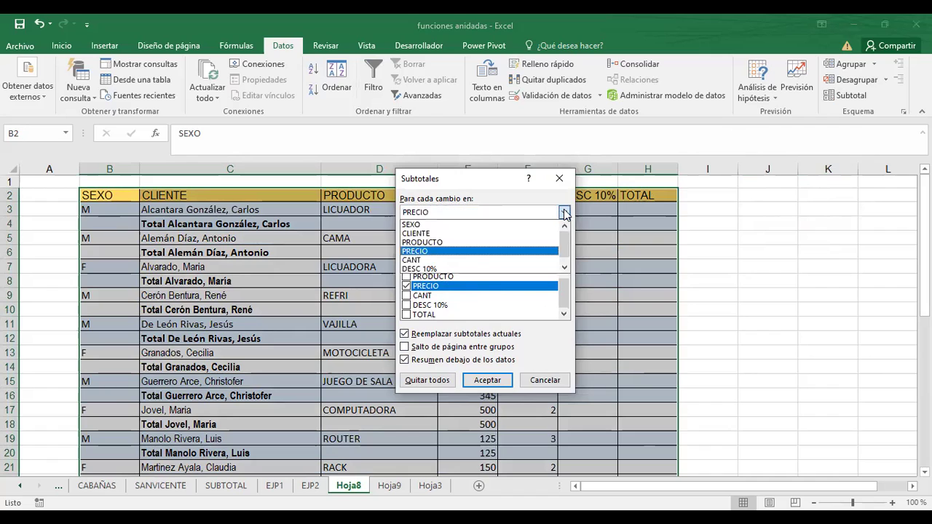
pyautogui.click(484, 255)
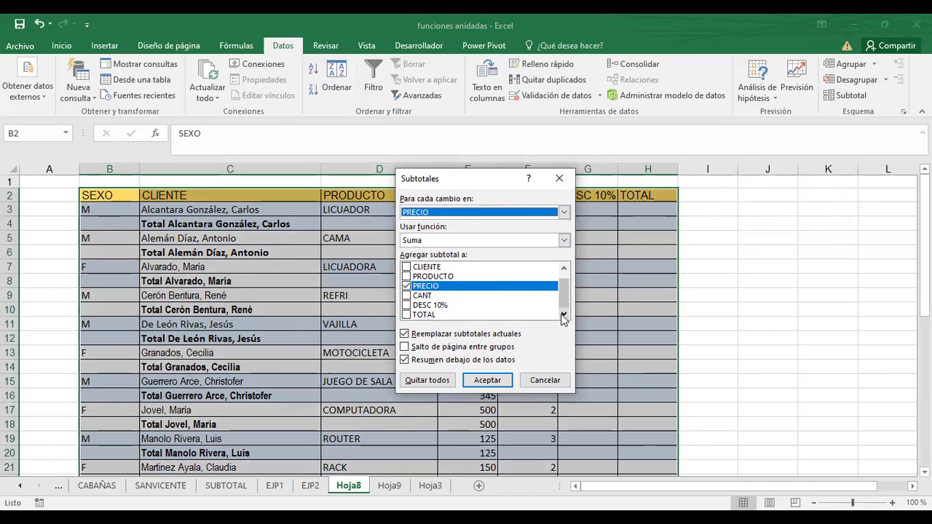
pyautogui.click(482, 383)
pyautogui.click(748, 195)
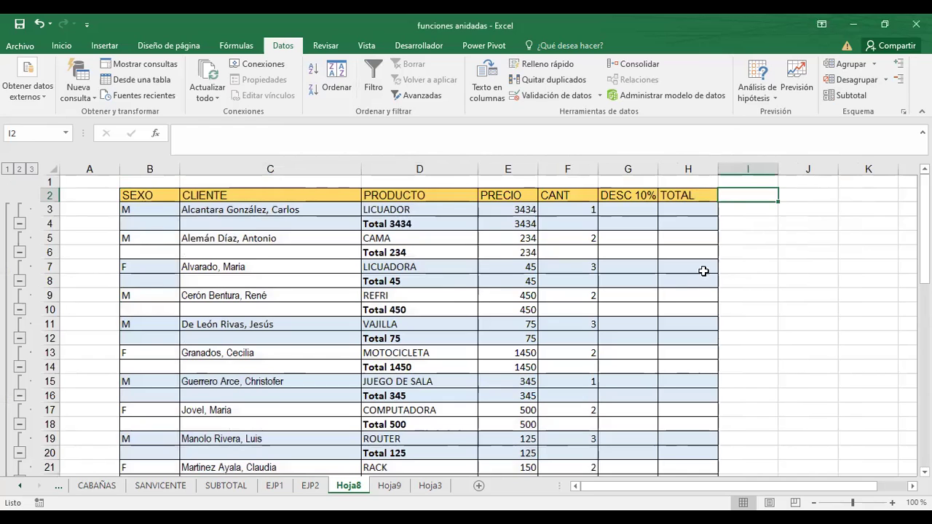
pyautogui.click(820, 265)
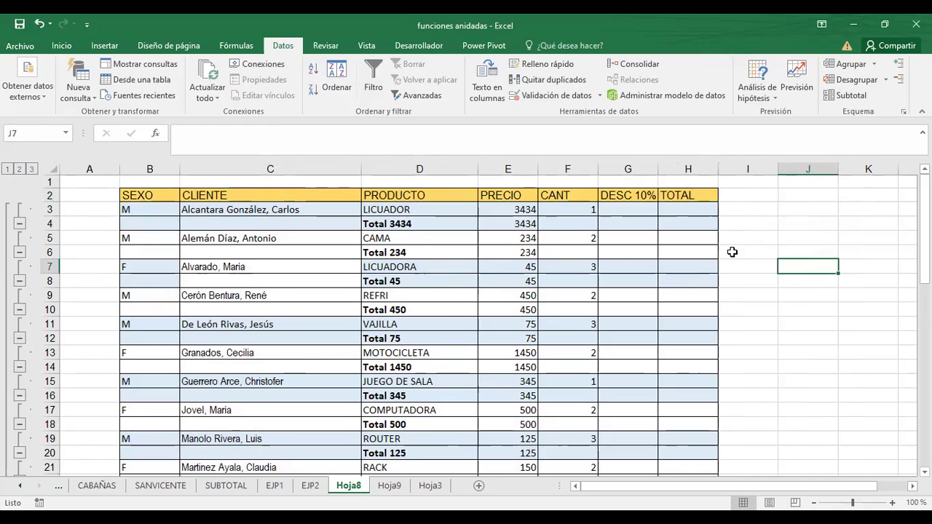
pyautogui.scroll(-2, 435, 265)
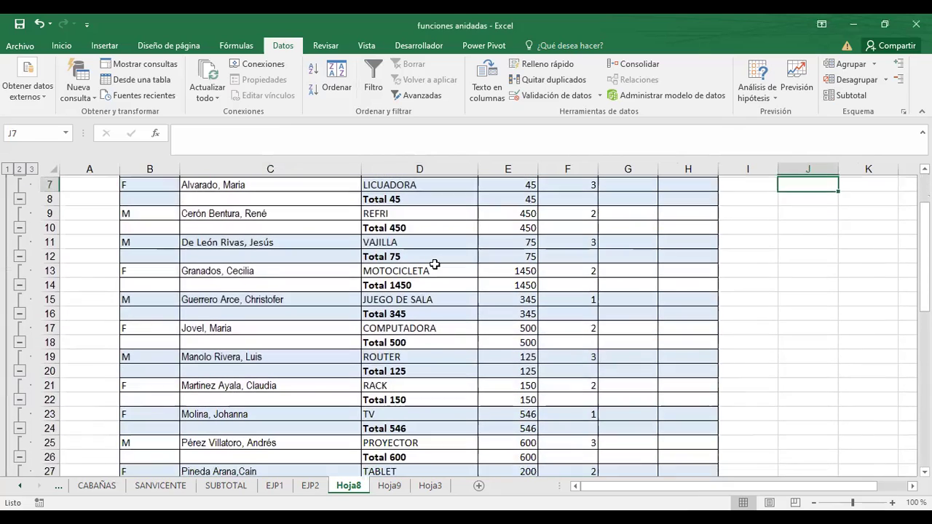
pyautogui.scroll(-1, 473, 267)
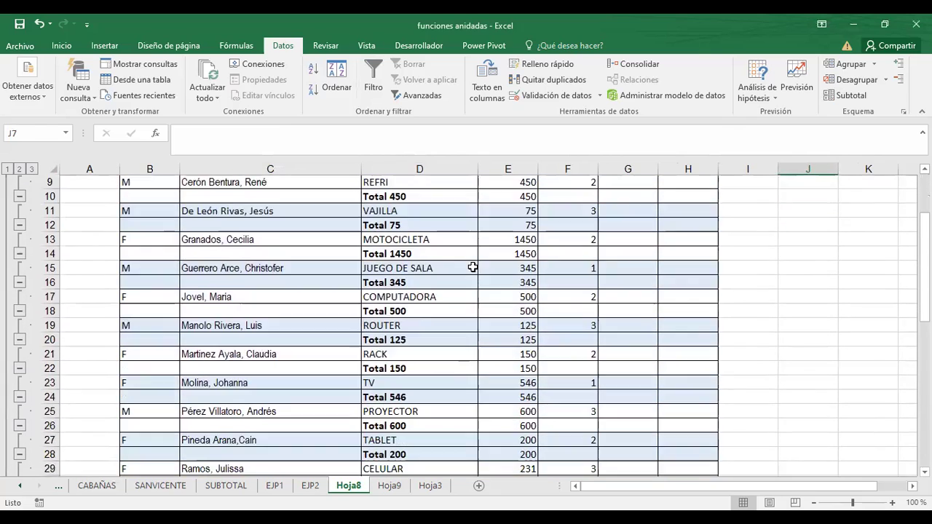
pyautogui.scroll(-2, 474, 268)
pyautogui.scroll(-2, 475, 268)
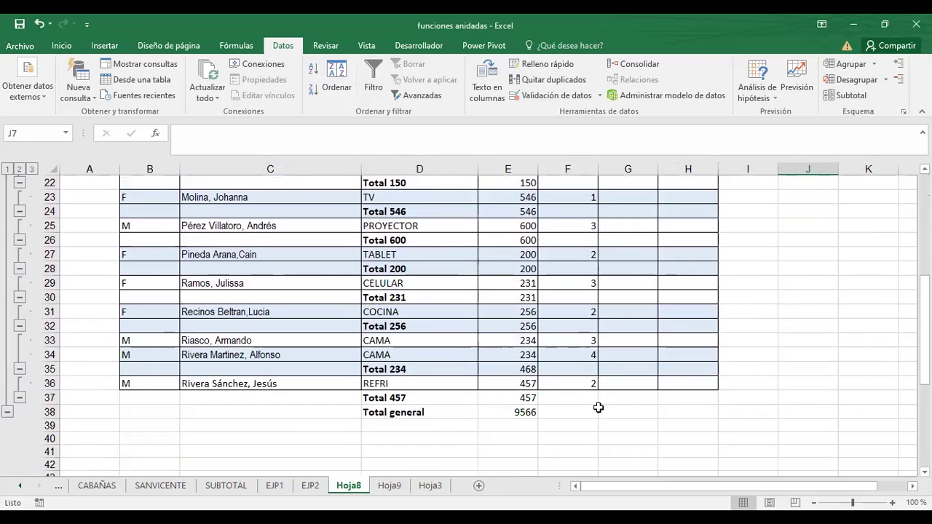
pyautogui.click(508, 396)
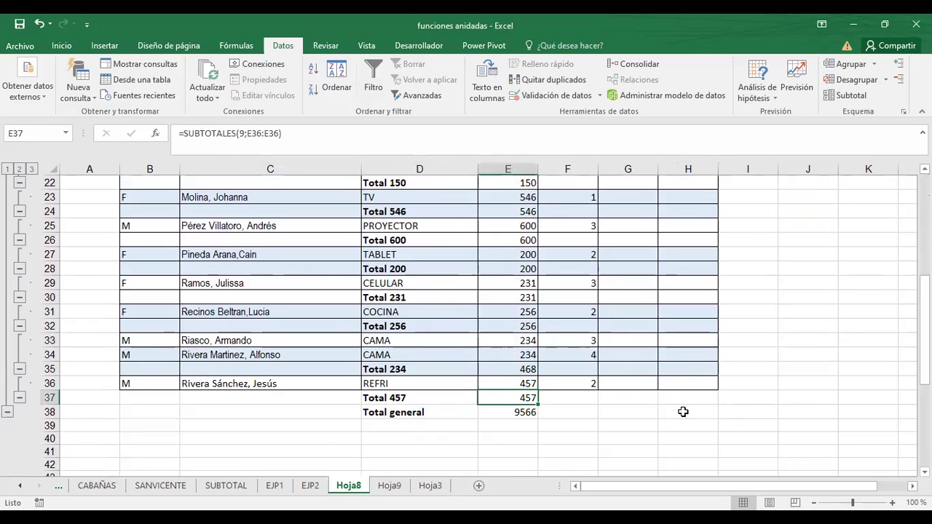
pyautogui.scroll(2, 837, 312)
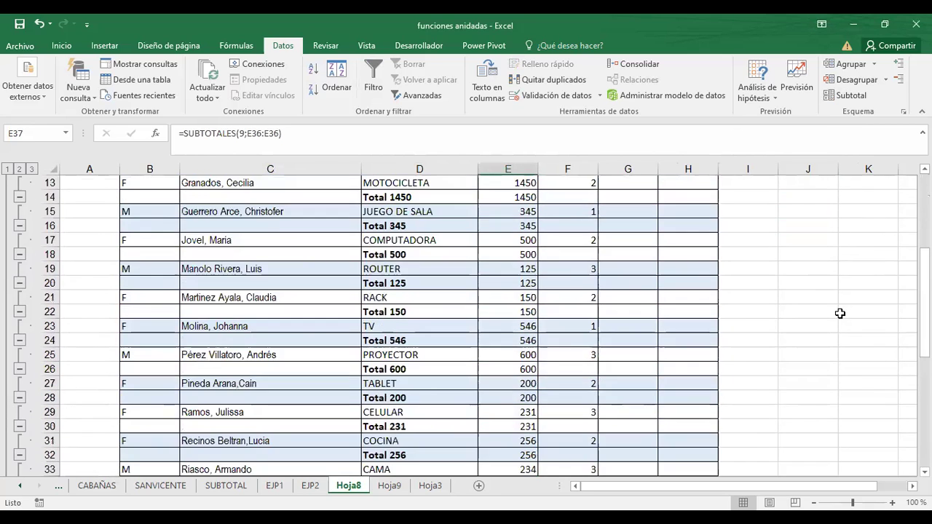
pyautogui.scroll(3, 834, 310)
pyautogui.scroll(2, 808, 308)
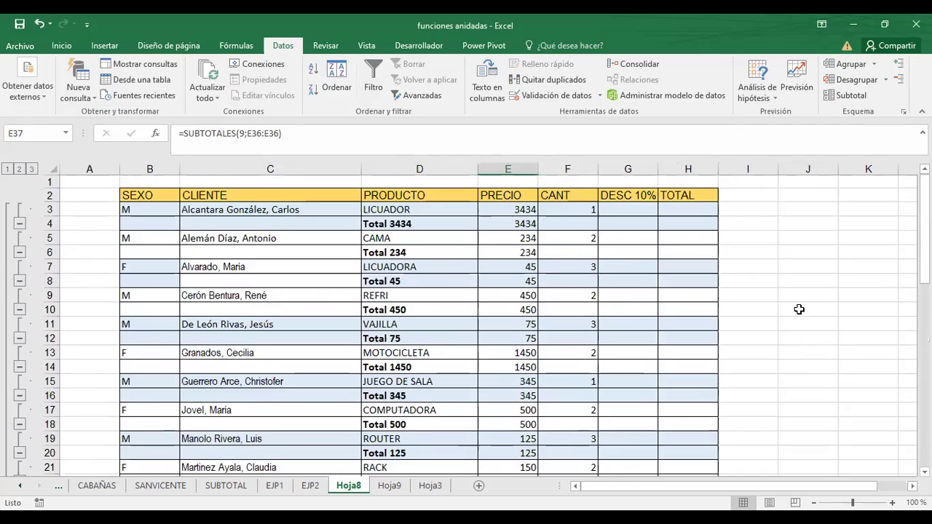
pyautogui.scroll(-2, 582, 240)
pyautogui.scroll(-2, 579, 240)
pyautogui.scroll(-1, 579, 241)
pyautogui.scroll(-2, 572, 277)
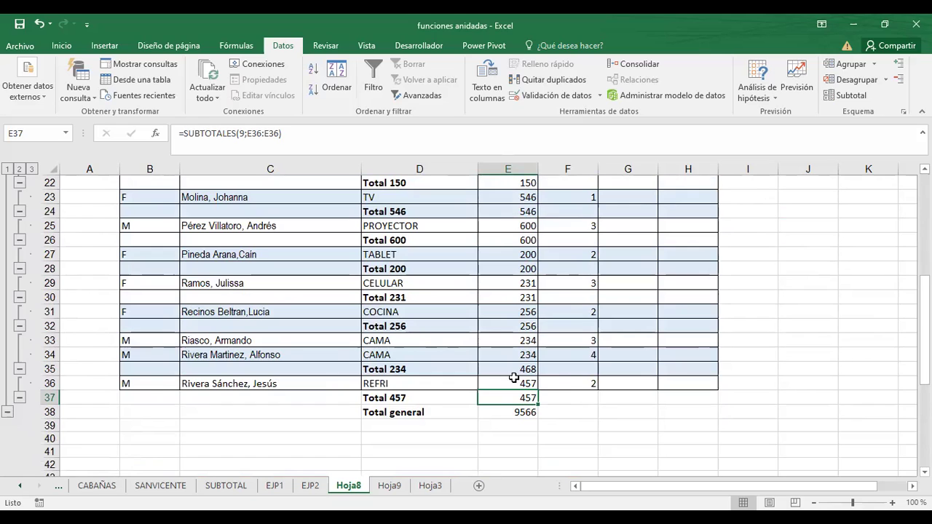
pyautogui.click(524, 411)
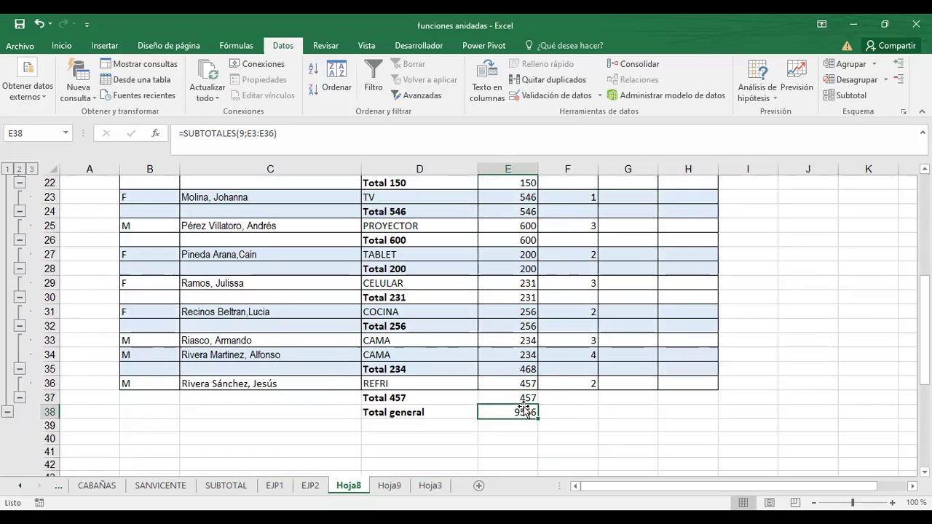
pyautogui.click(515, 397)
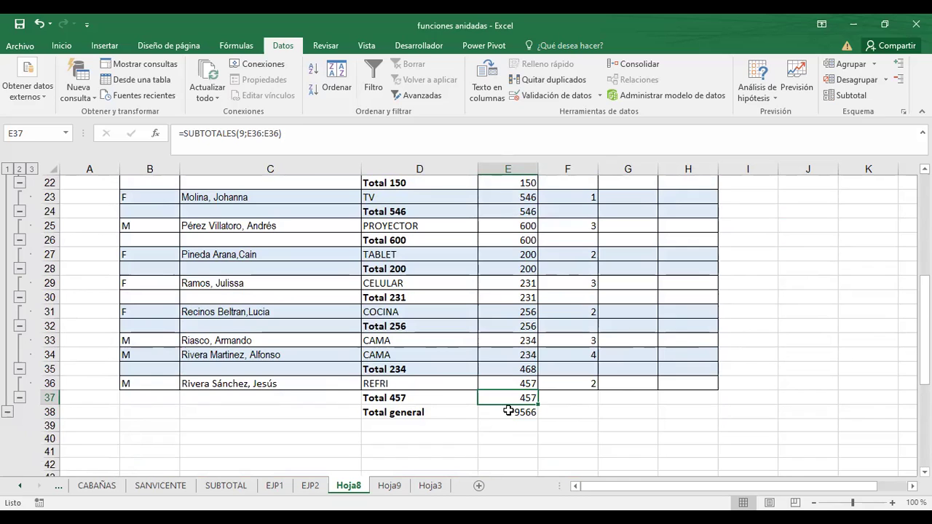
pyautogui.scroll(4, 838, 327)
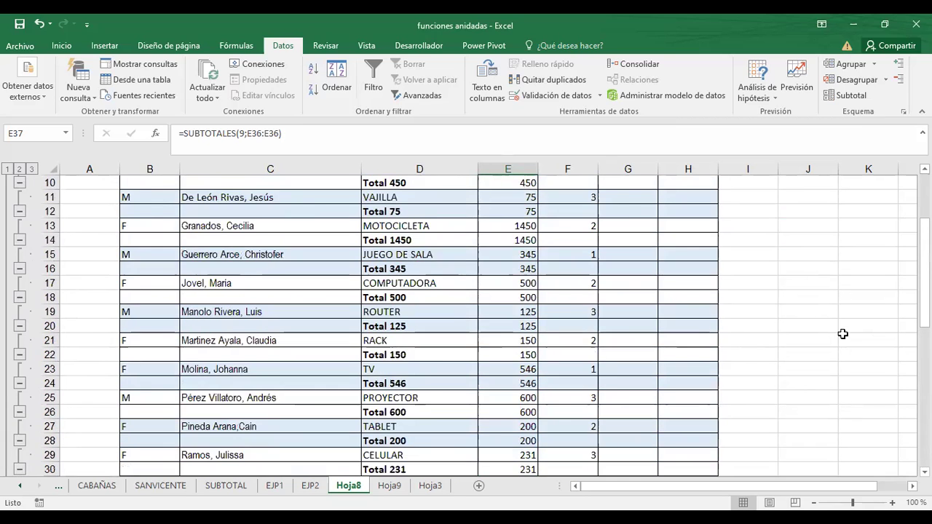
pyautogui.scroll(3, 837, 326)
# Collapse each group to its Total row (3434, 234, 45, 450, 75, 1450, 345, COMPUTADORA, ROUTER, RACK).
pyautogui.click(136, 197)
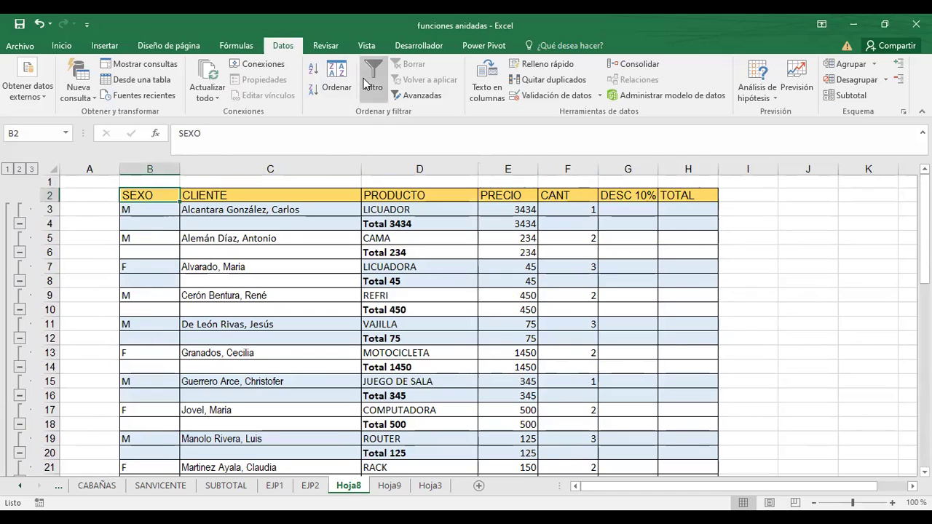
pyautogui.click(767, 238)
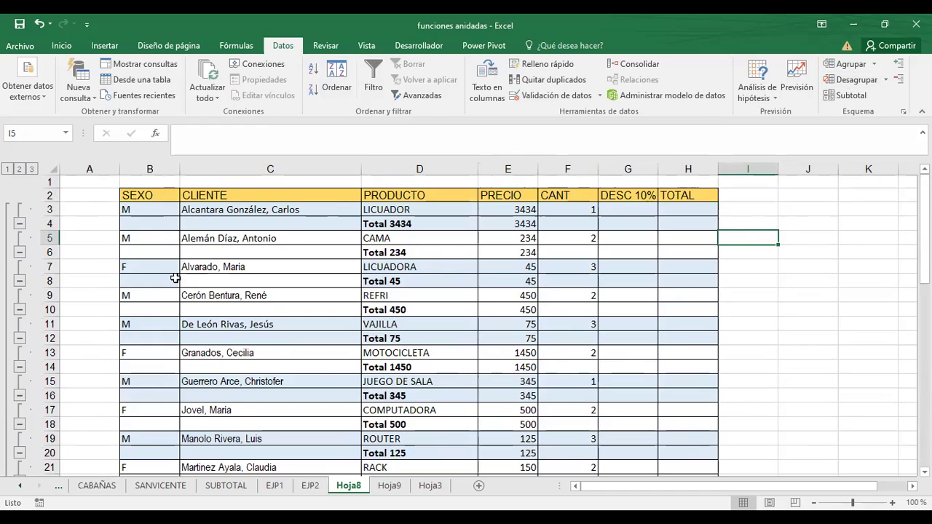
pyautogui.click(18, 224)
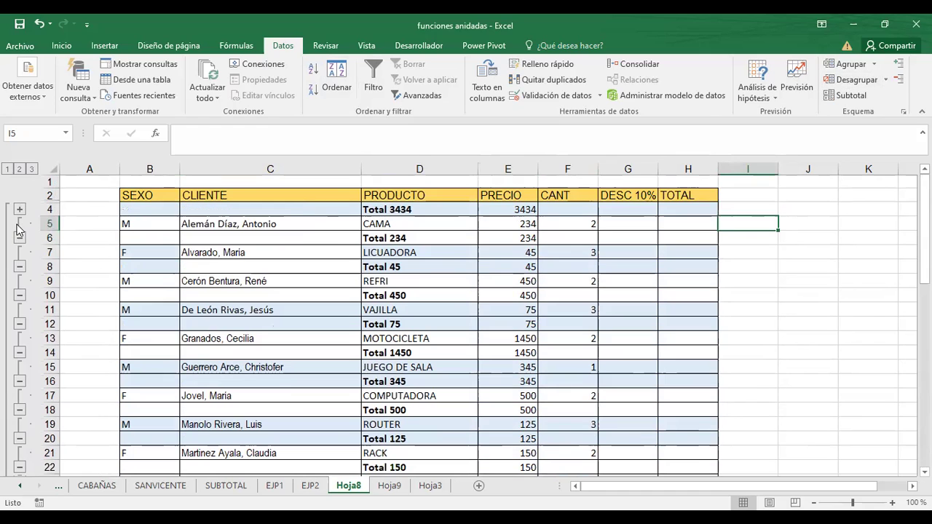
pyautogui.click(19, 240)
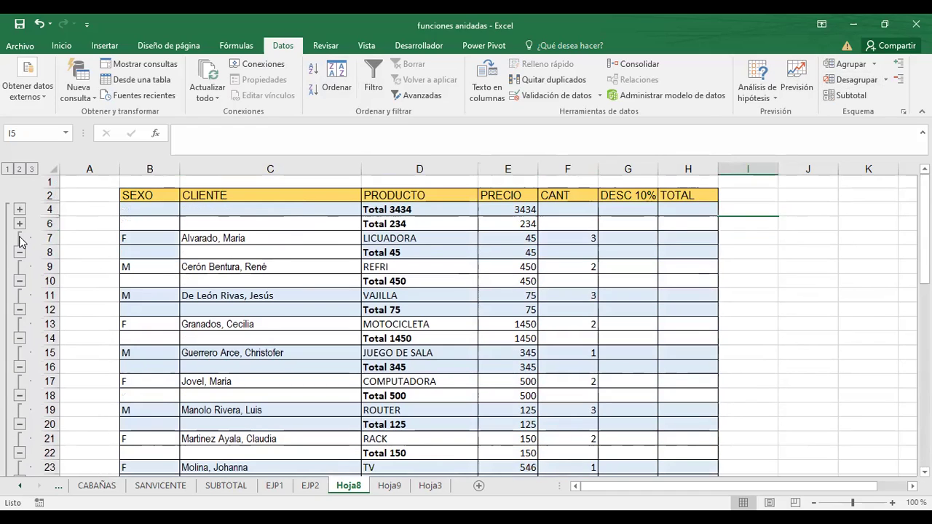
pyautogui.click(19, 252)
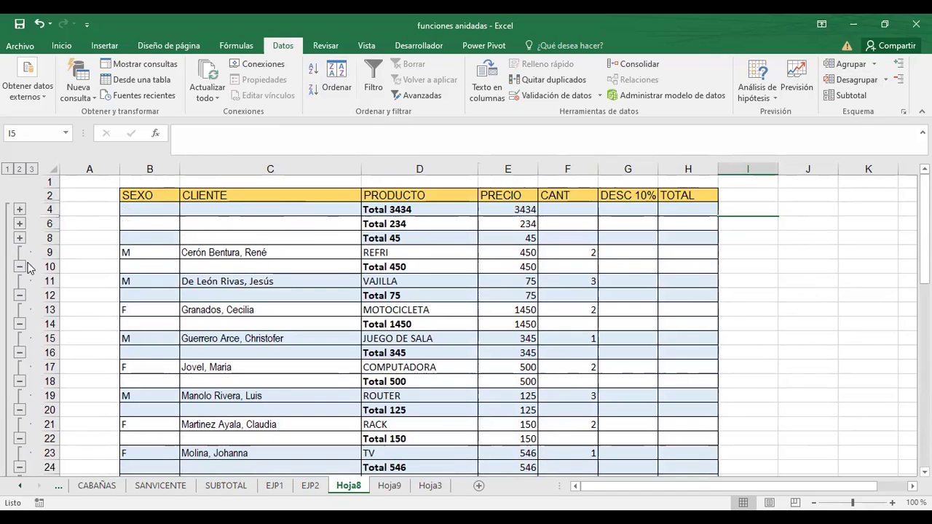
pyautogui.click(19, 268)
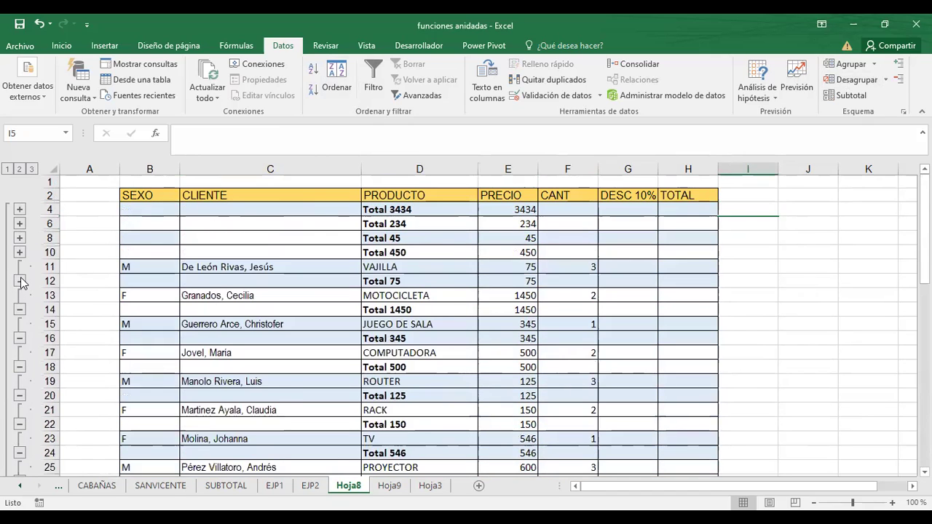
pyautogui.click(21, 281)
pyautogui.click(19, 296)
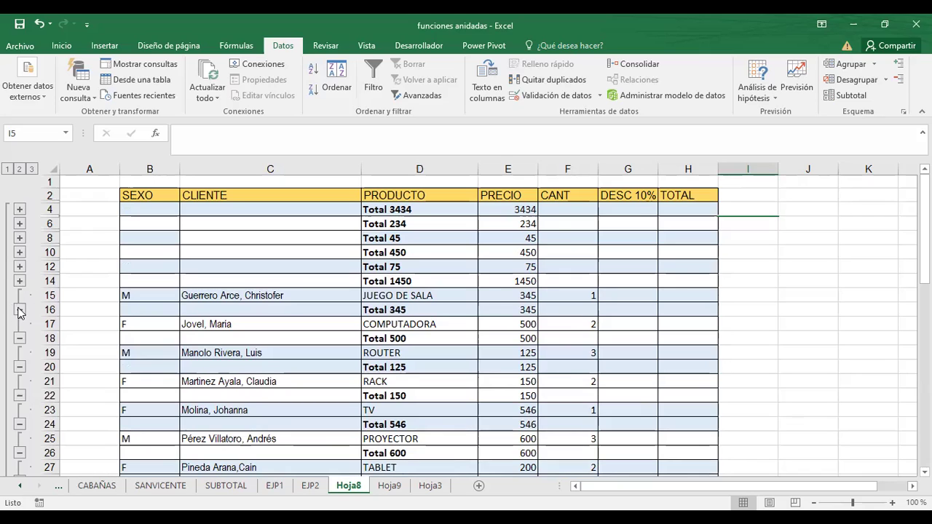
pyautogui.click(20, 310)
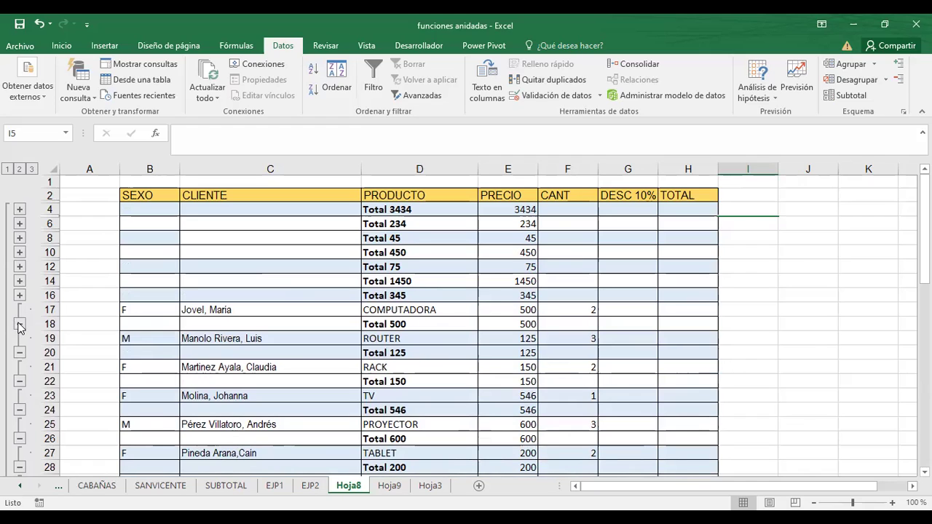
pyautogui.click(19, 325)
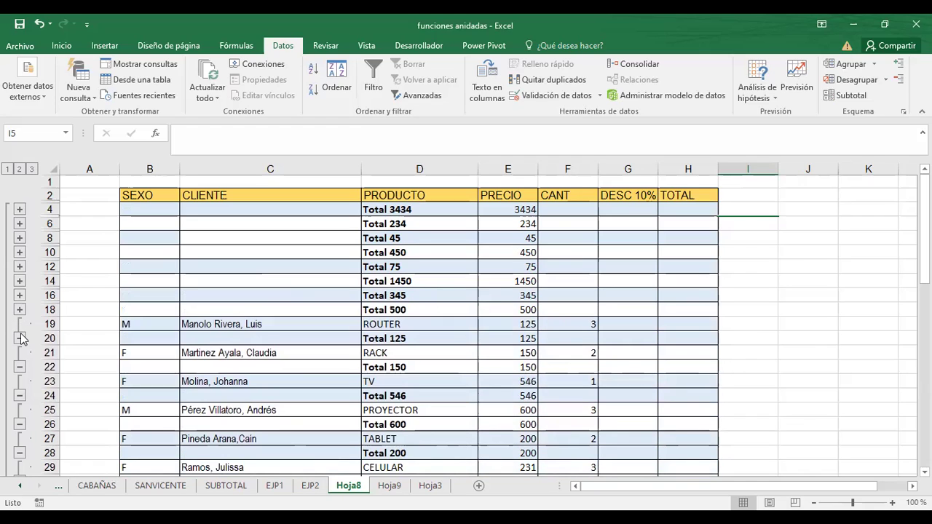
pyautogui.click(20, 338)
pyautogui.click(20, 354)
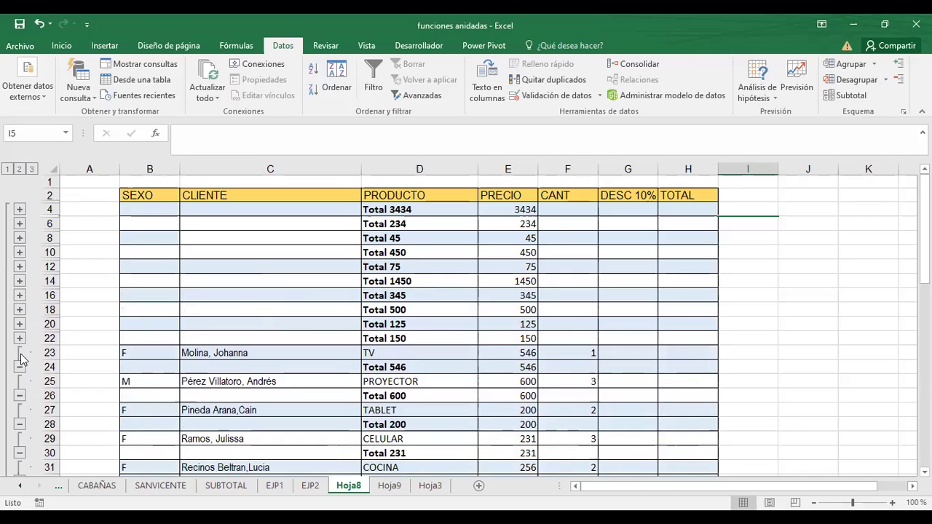
# Step through outline levels 1 and 2, then expand level 3 to show every detail row.
pyautogui.click(8, 170)
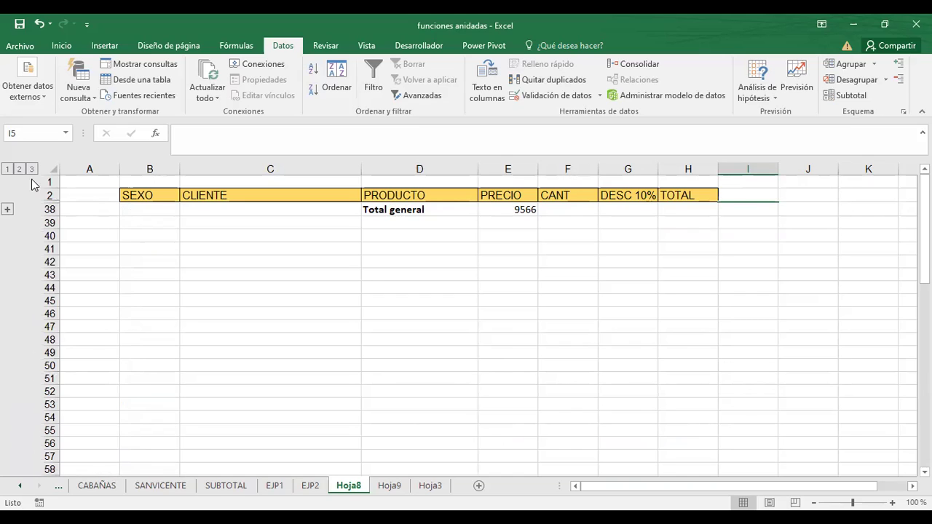
pyautogui.click(19, 170)
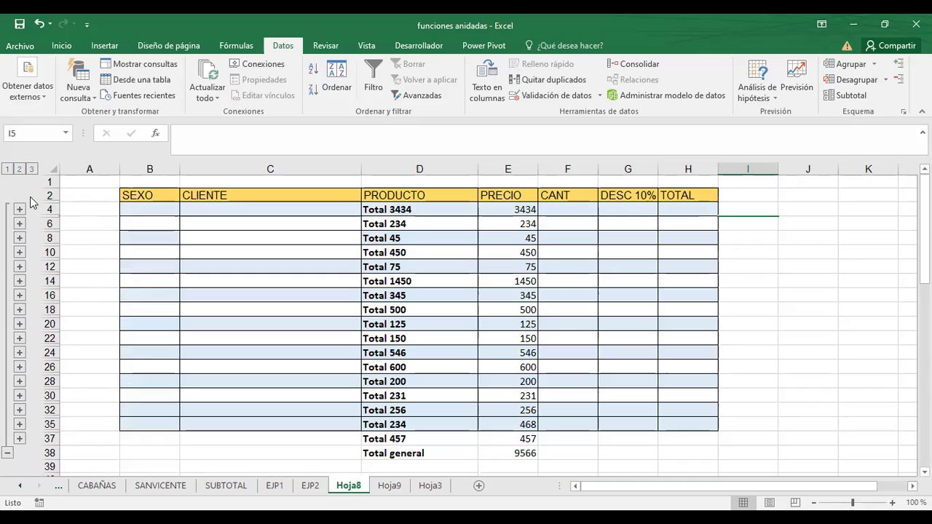
pyautogui.click(31, 169)
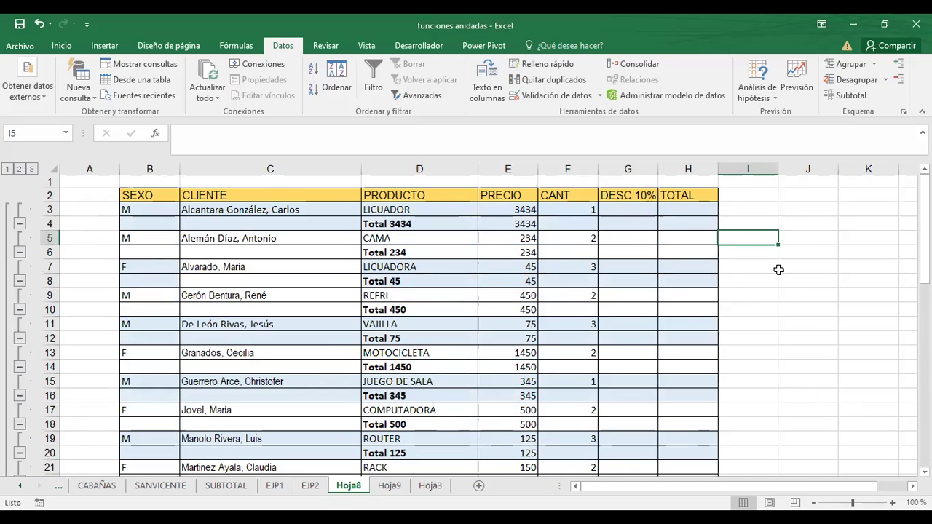
pyautogui.scroll(-4, 777, 270)
pyautogui.scroll(-1, 792, 299)
pyautogui.scroll(-2, 807, 333)
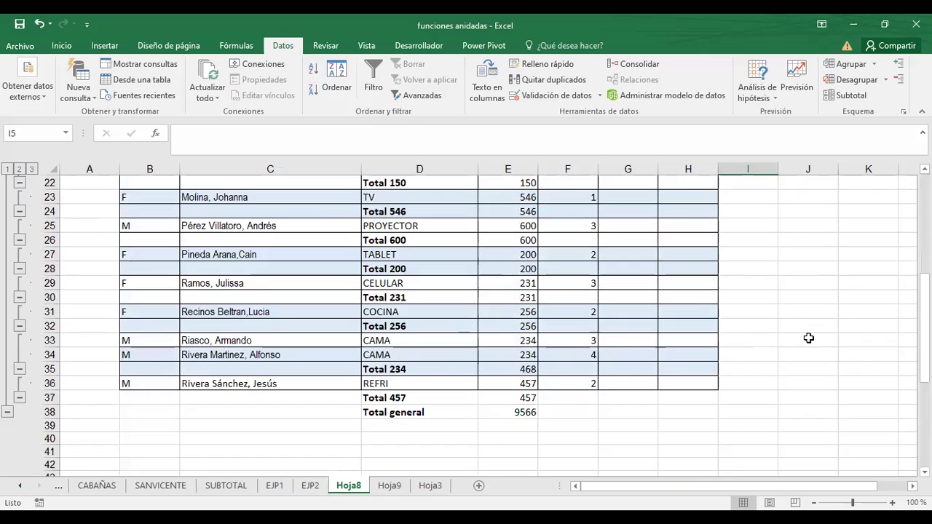
pyautogui.scroll(-1, 807, 333)
pyautogui.scroll(8, 806, 331)
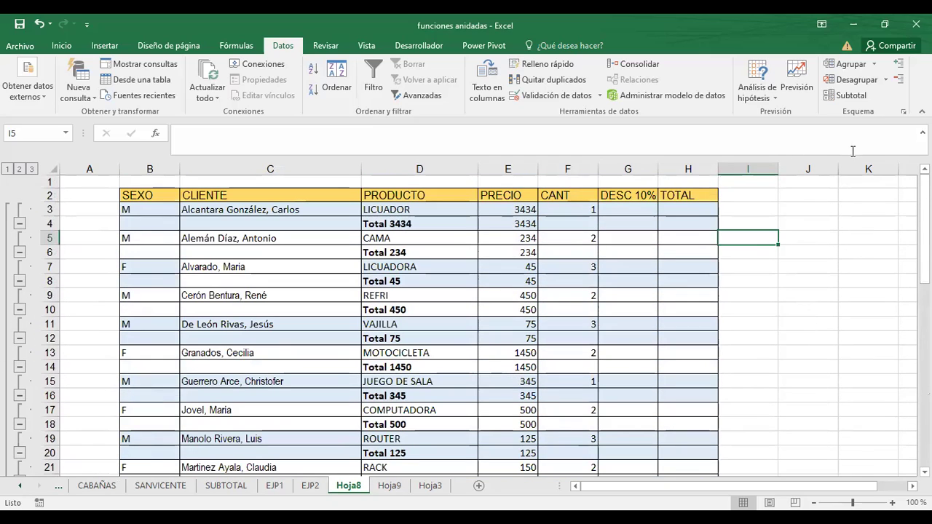
pyautogui.click(851, 95)
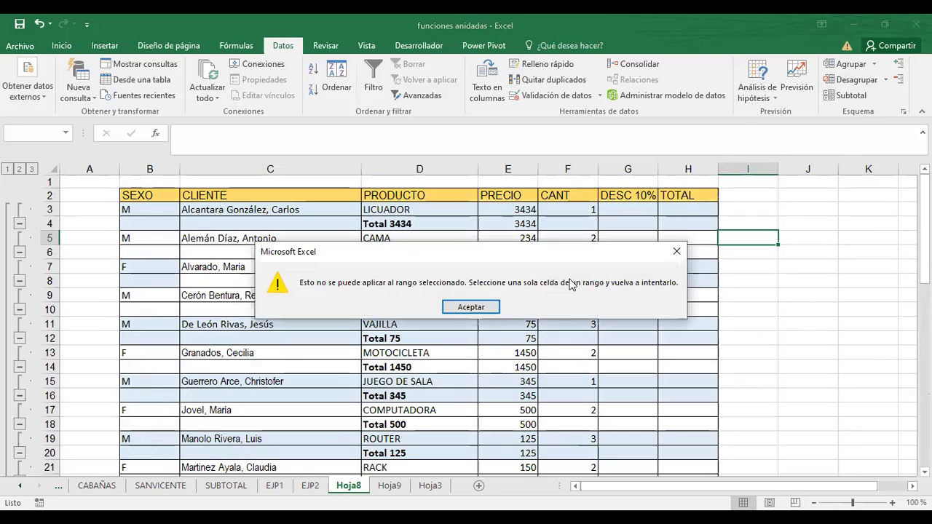
pyautogui.click(470, 306)
pyautogui.moveTo(154, 196)
pyautogui.mouseDown()
pyautogui.moveTo(641, 453)
pyautogui.moveTo(681, 437)
pyautogui.mouseUp()
pyautogui.click(860, 96)
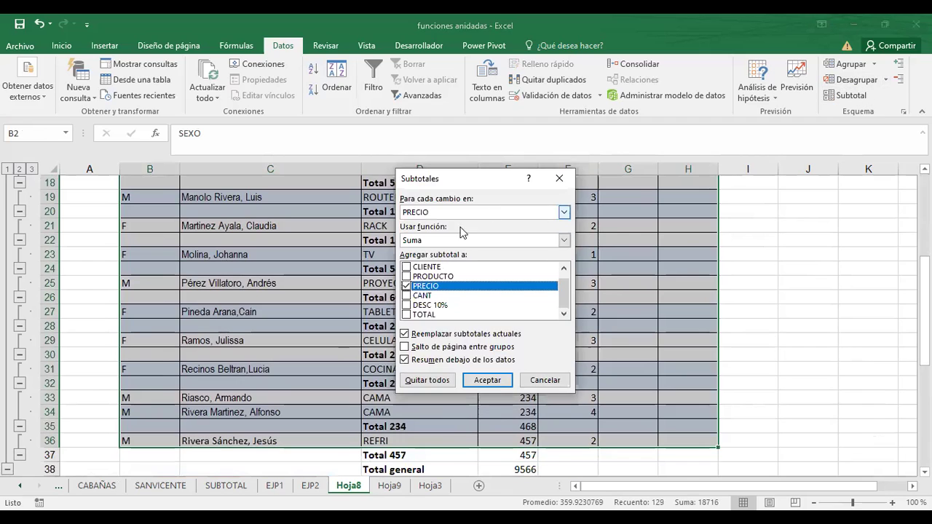
pyautogui.click(406, 287)
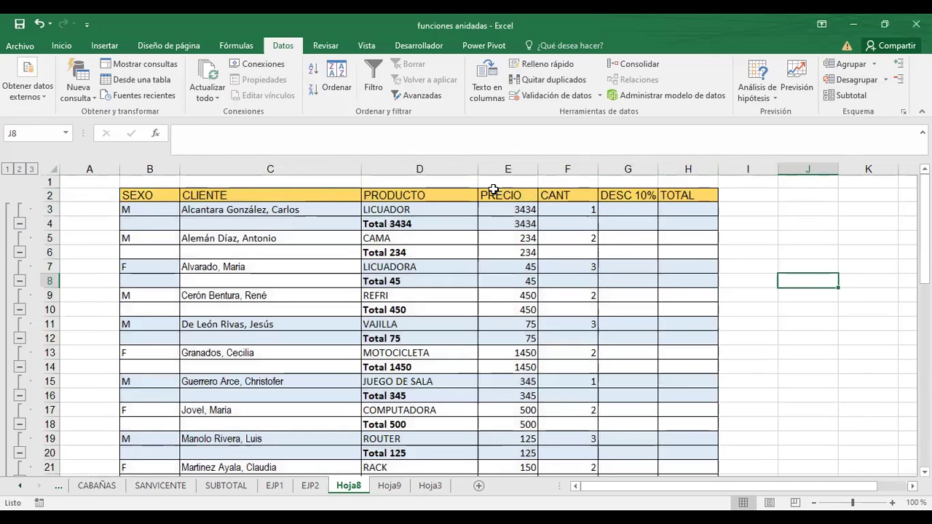
# Name the PRECIO column range from its header row.
pyautogui.click(498, 194)
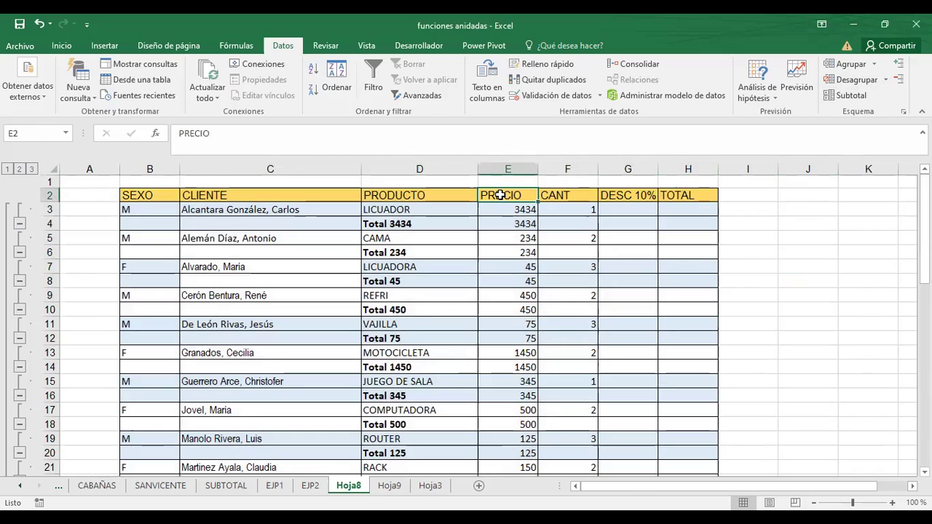
pyautogui.moveTo(500, 195); pyautogui.dragTo(494, 468)
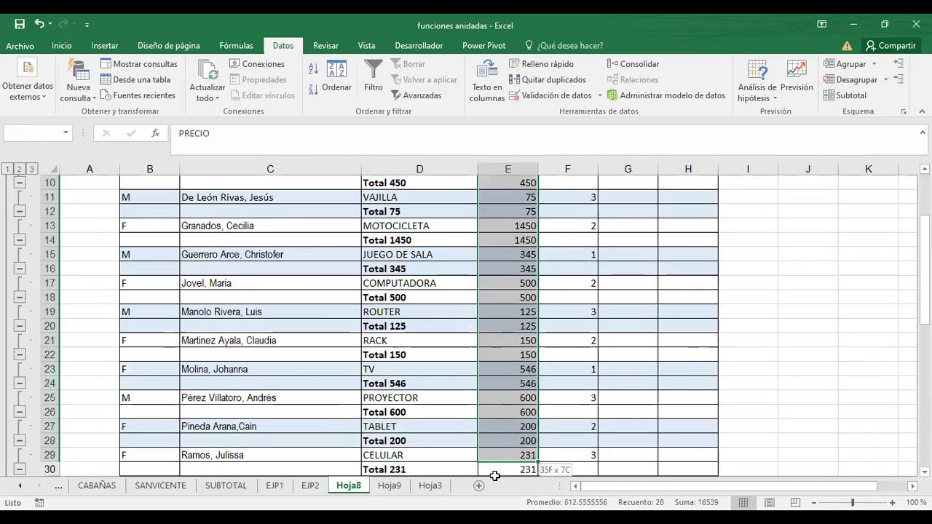
pyautogui.moveTo(494, 468); pyautogui.dragTo(488, 420)
pyautogui.scroll(-3, 488, 430)
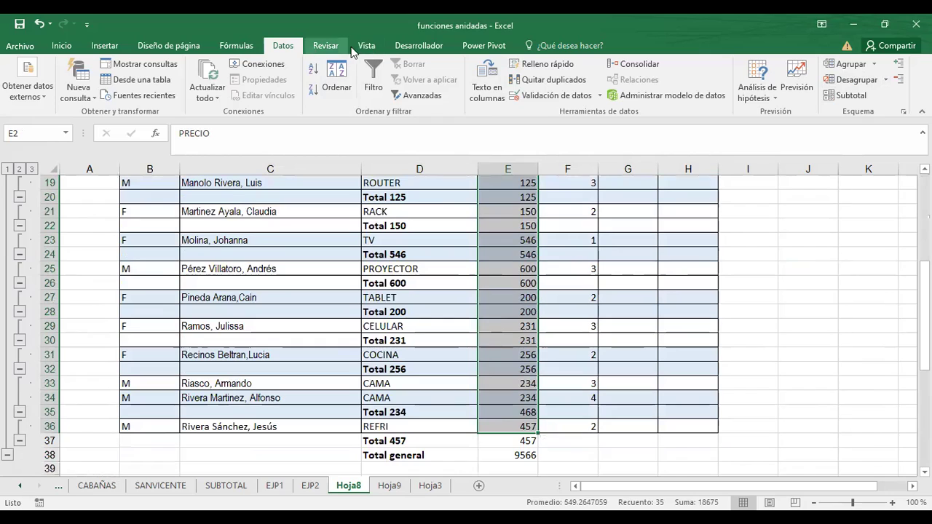
pyautogui.click(239, 47)
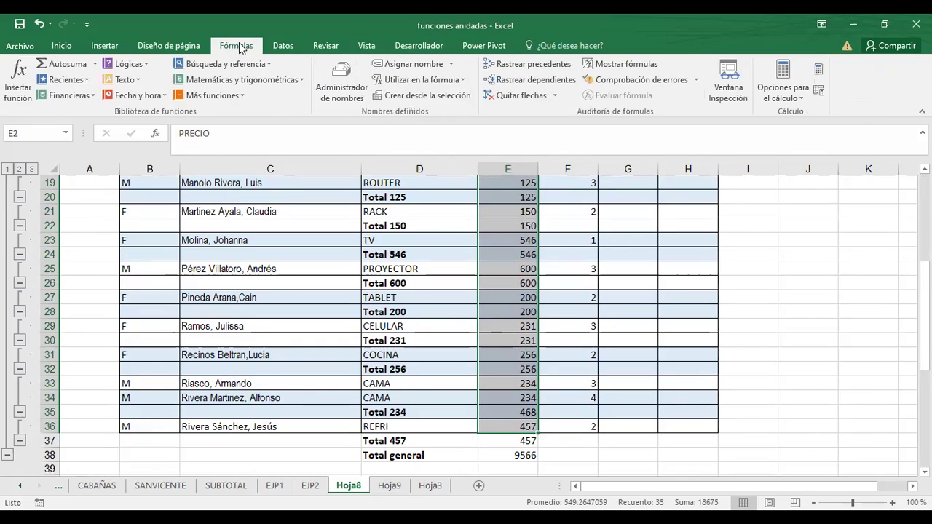
pyautogui.click(422, 94)
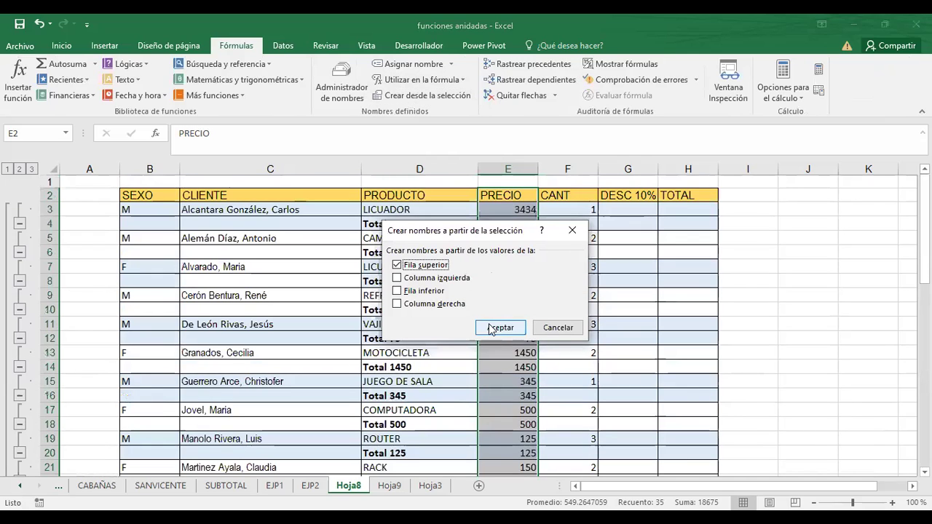
pyautogui.press('Return')
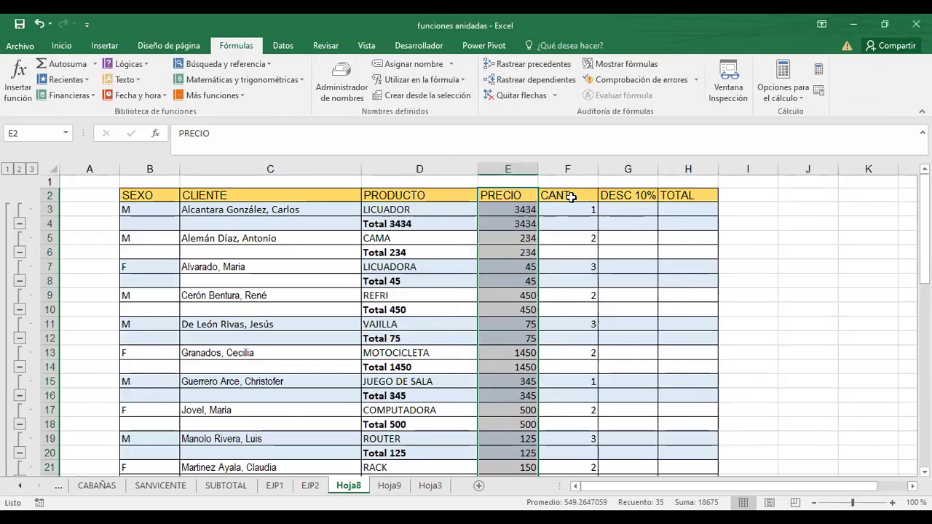
# Name the CANT column range down to row 38 from its header row.
pyautogui.moveTo(572, 196); pyautogui.dragTo(574, 486)
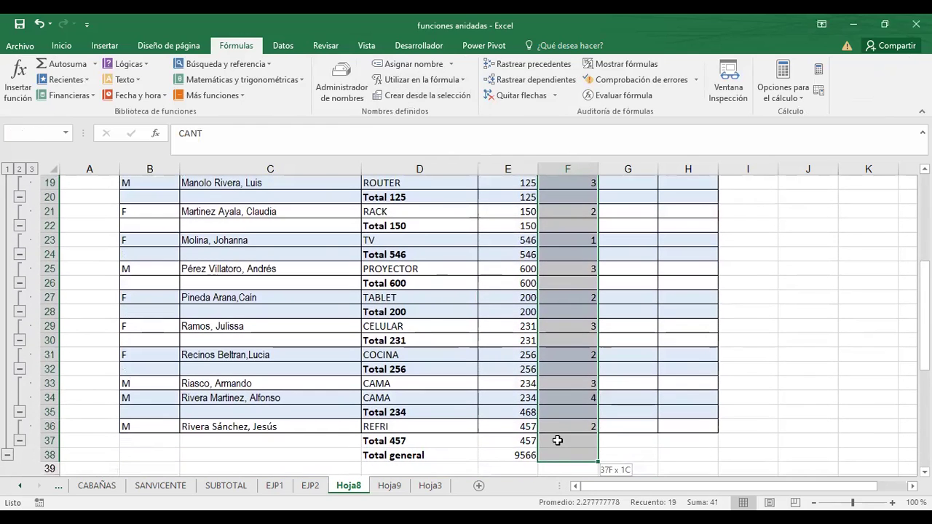
pyautogui.moveTo(574, 487); pyautogui.dragTo(556, 431)
pyautogui.click(421, 97)
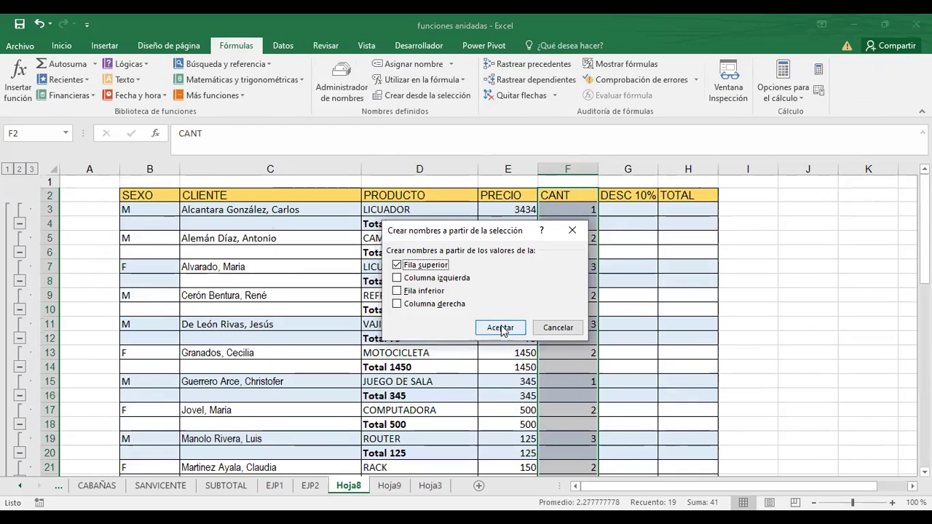
pyautogui.click(501, 329)
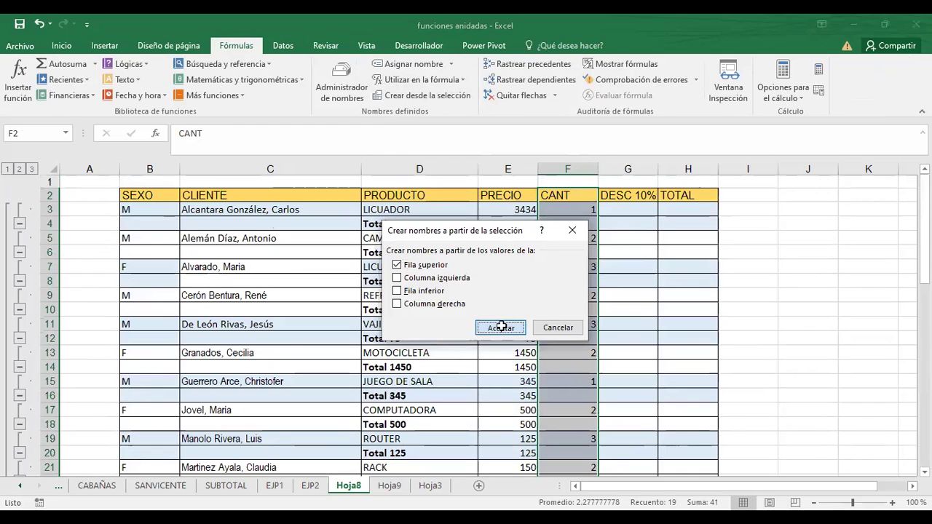
# Insert a blank column G before DESC 10%.
pyautogui.click(828, 265)
pyautogui.click(629, 169)
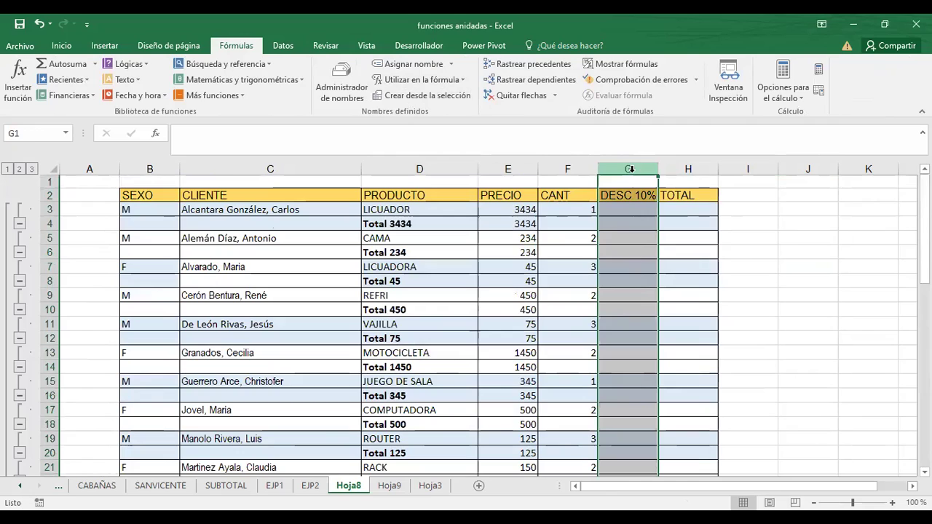
pyautogui.rightClick(629, 169)
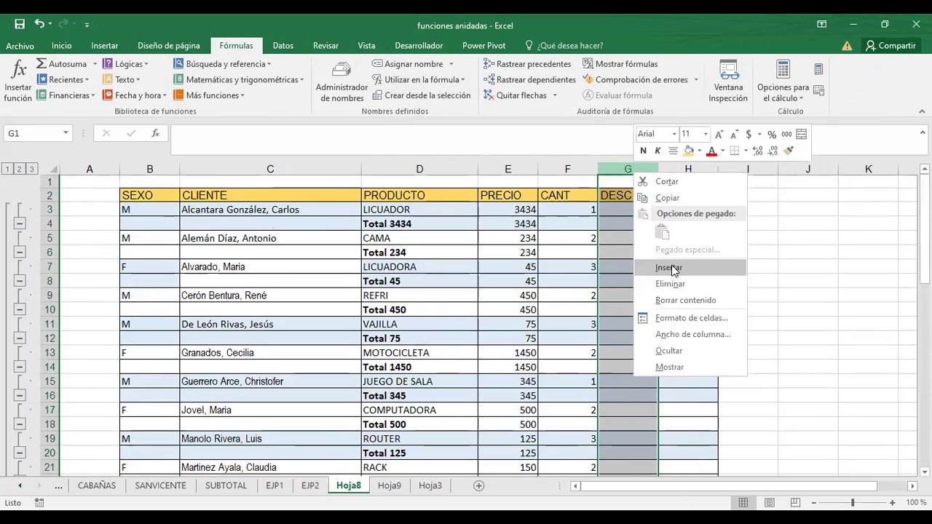
pyautogui.click(669, 268)
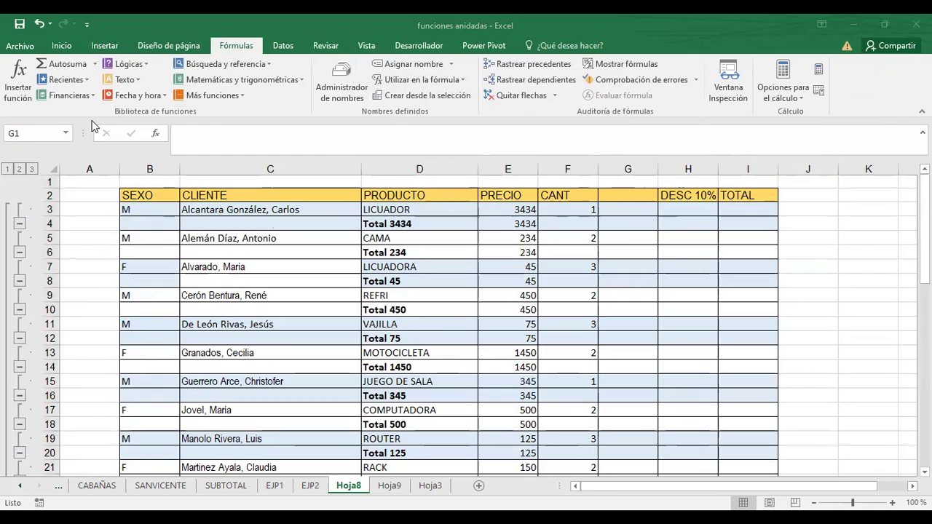
# Head the new column G with 'total' in G2.
pyautogui.click(621, 195)
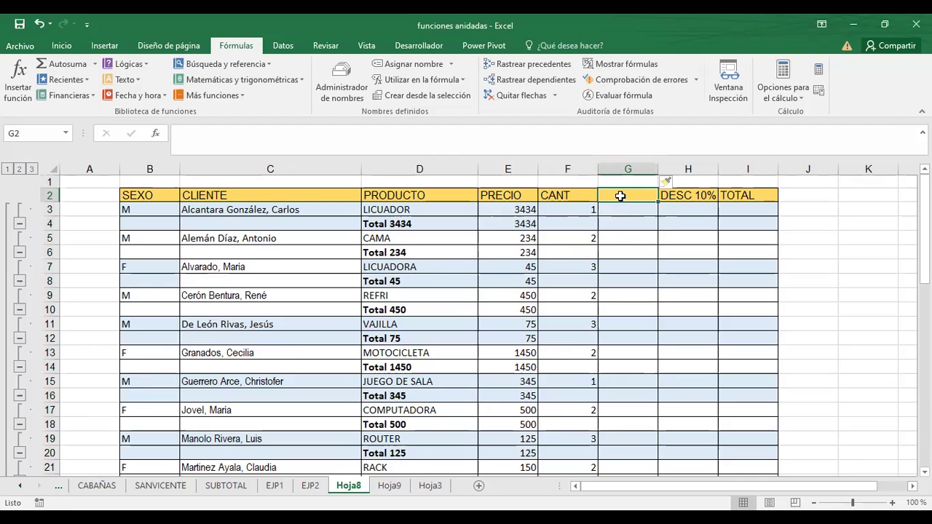
pyautogui.write('total')
pyautogui.press('Return')
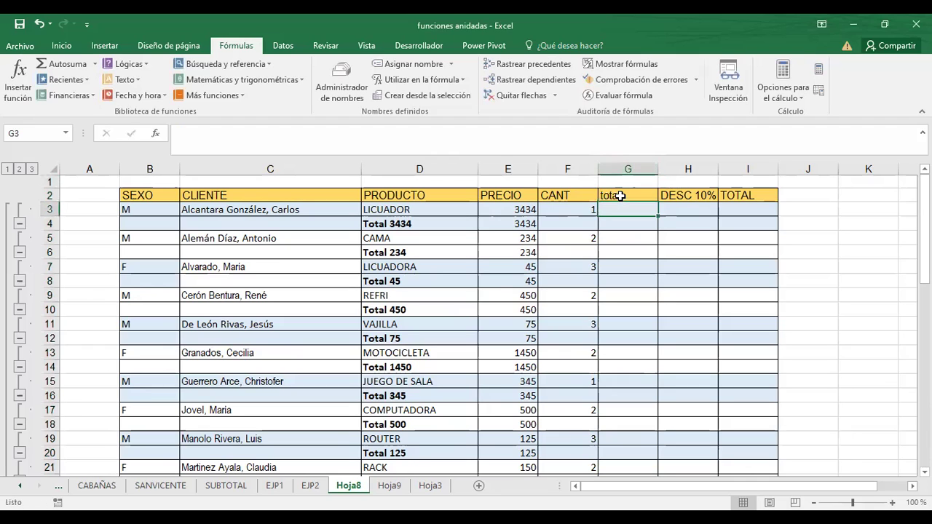
pyautogui.click(620, 196)
# Start typing a =SUBTOTAL formula in G3, correcting typos in the function name.
pyautogui.click(615, 212)
pyautogui.write('=')
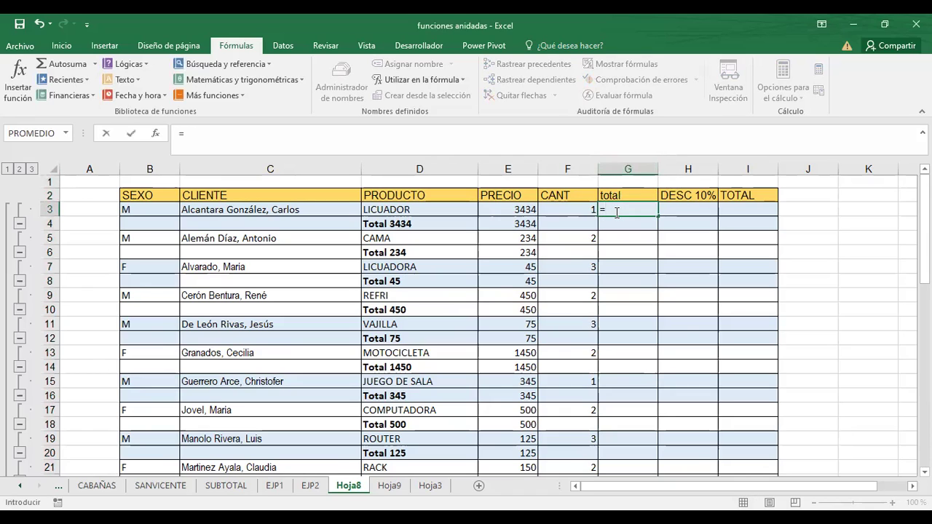
pyautogui.write('subtp')
pyautogui.press('BackSpace')
pyautogui.write('o')
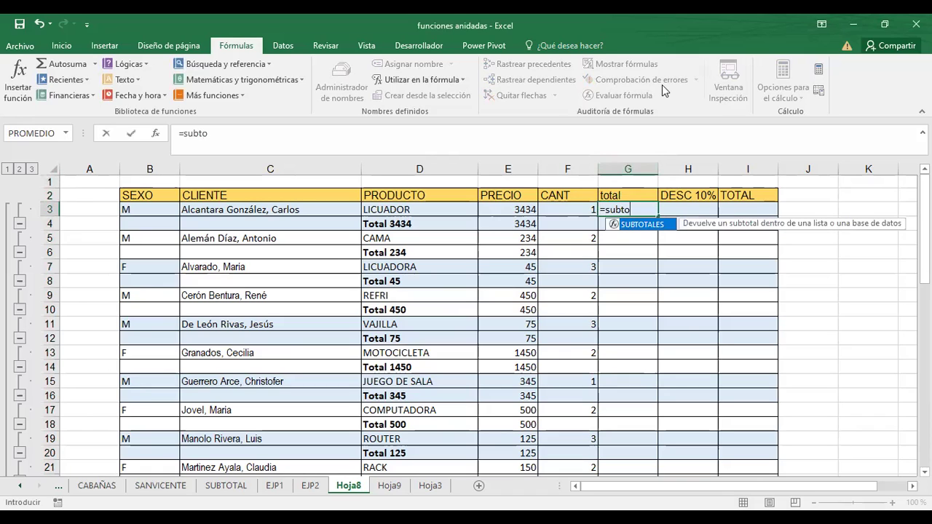
pyautogui.write('tal')
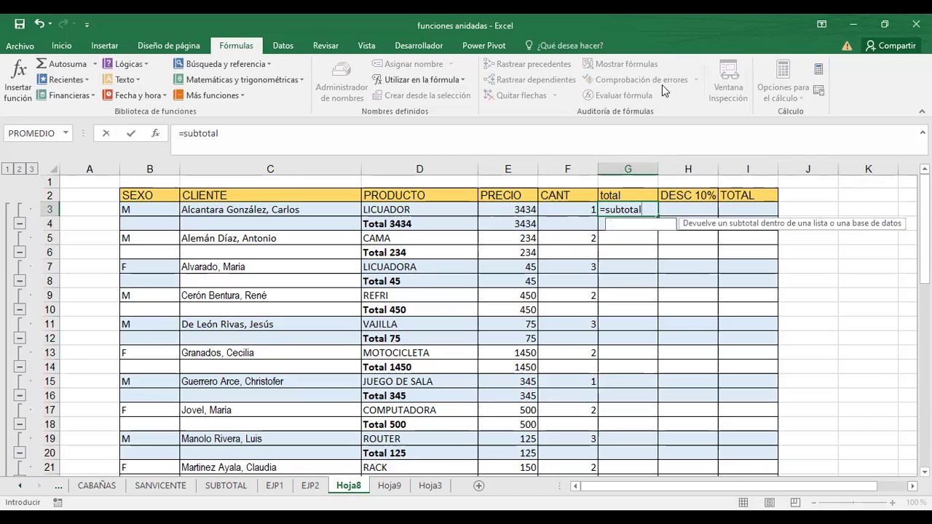
pyautogui.write('pr')
pyautogui.press('BackSpace')
pyautogui.press('BackSpace')
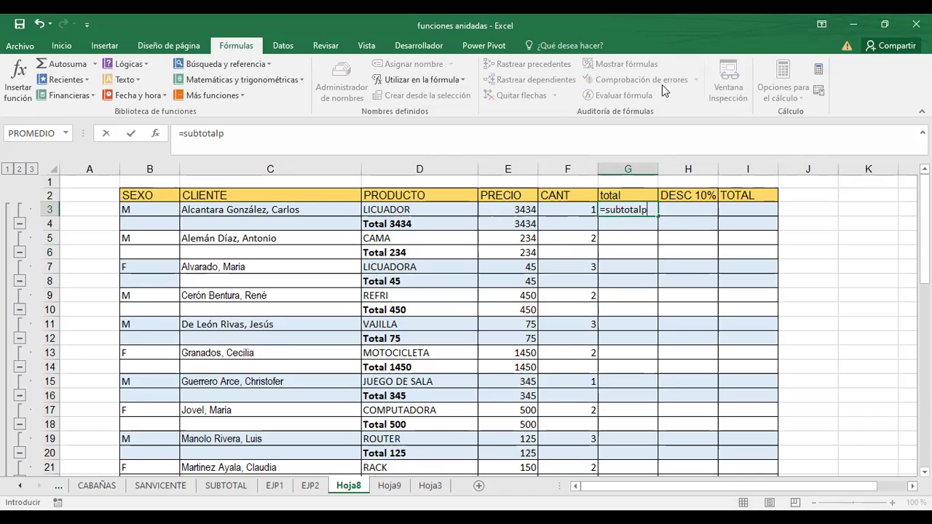
pyautogui.press('BackSpace')
pyautogui.press('BackSpace')
pyautogui.press('BackSpace')
pyautogui.press('BackSpace')
pyautogui.press('BackSpace')
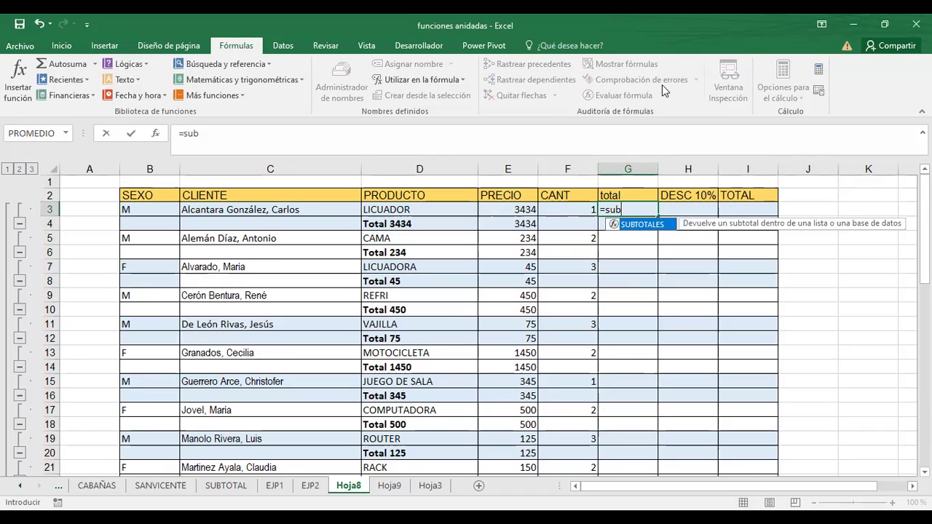
pyautogui.write('TPT')
pyautogui.press('BackSpace')
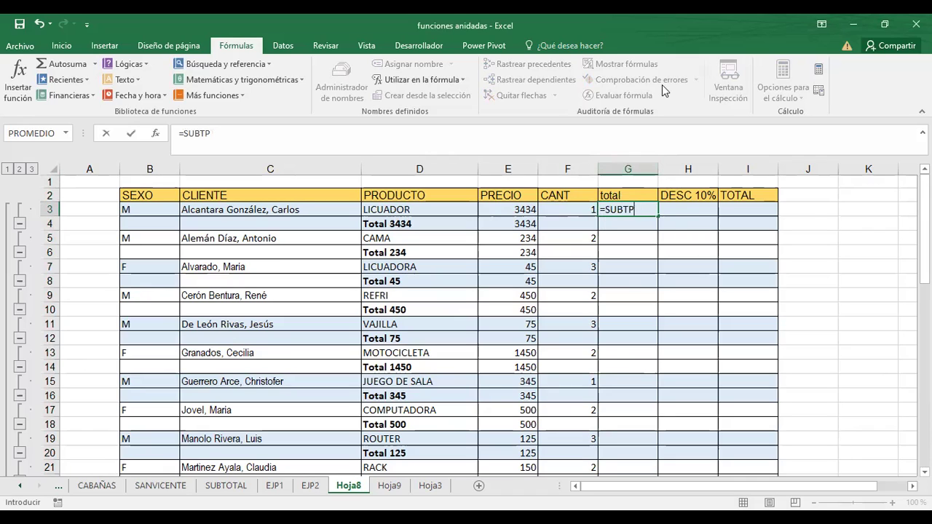
pyautogui.press('BackSpace')
pyautogui.press('BackSpace')
pyautogui.write('TOTALPRO')
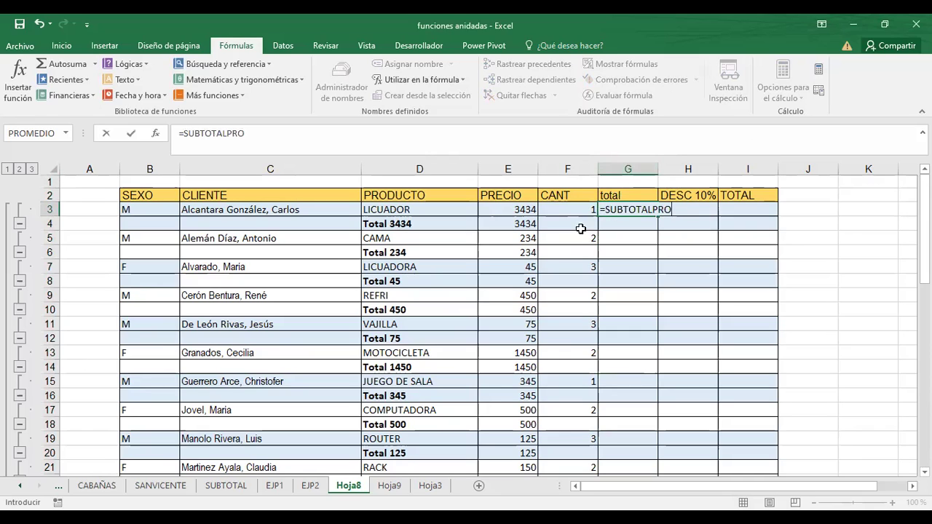
pyautogui.press('BackSpace')
pyautogui.press('BackSpace')
pyautogui.press('BackSpace')
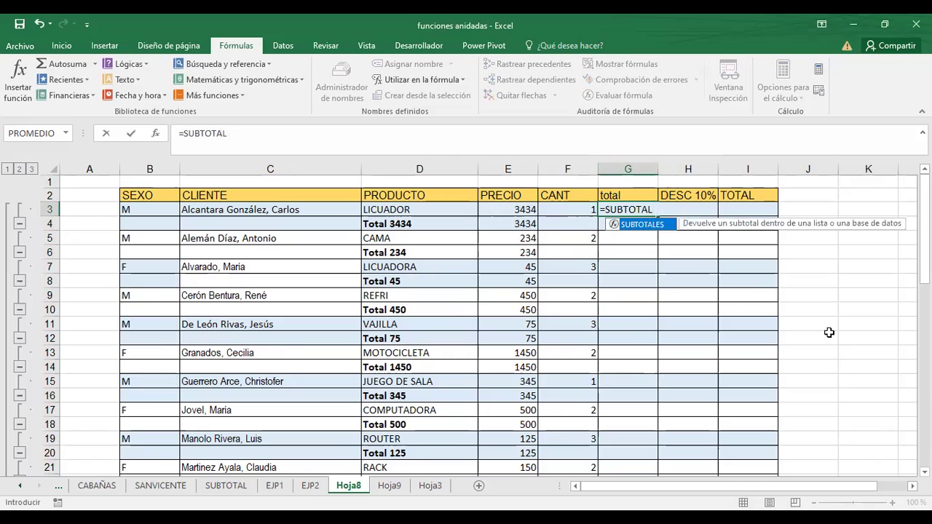
# Enter =SUBTOTALES(6;E3:F3) in G3, returning 3434 as price times quantity.
pyautogui.doubleClick(628, 228)
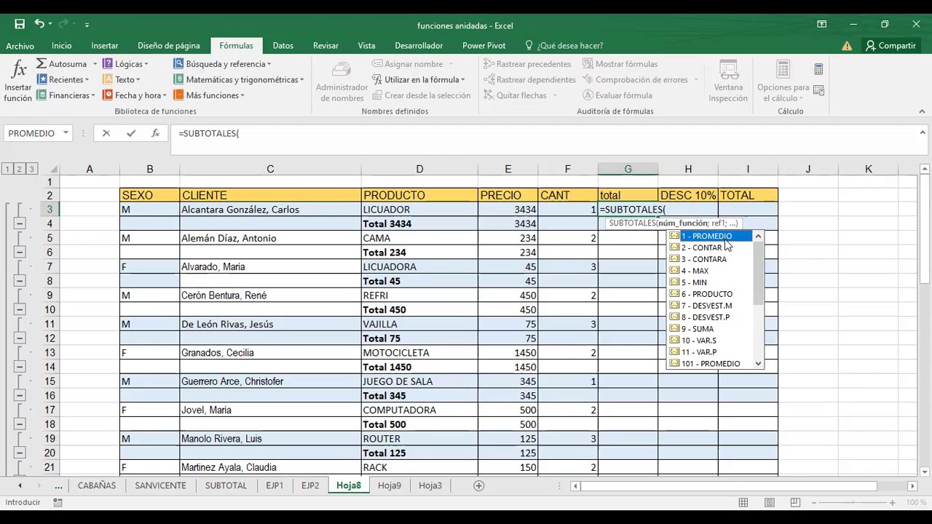
pyautogui.click(713, 297)
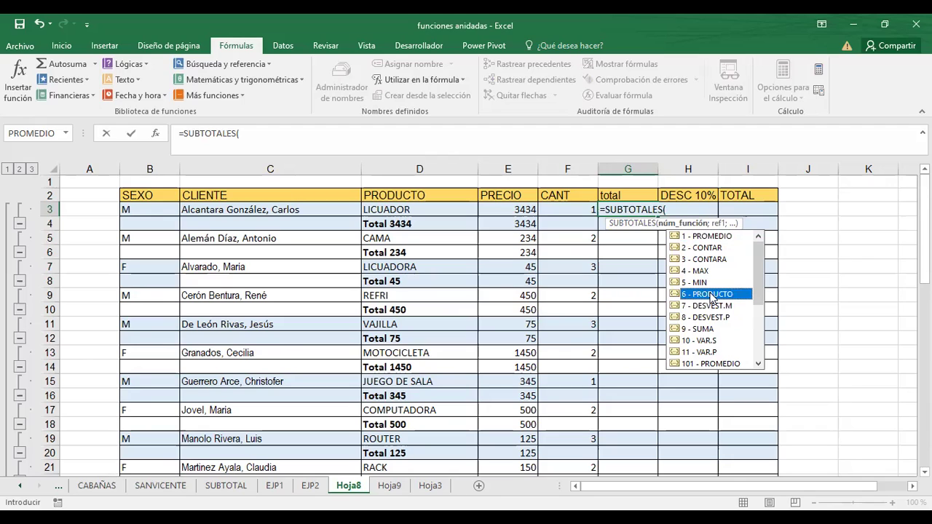
pyautogui.doubleClick(712, 295)
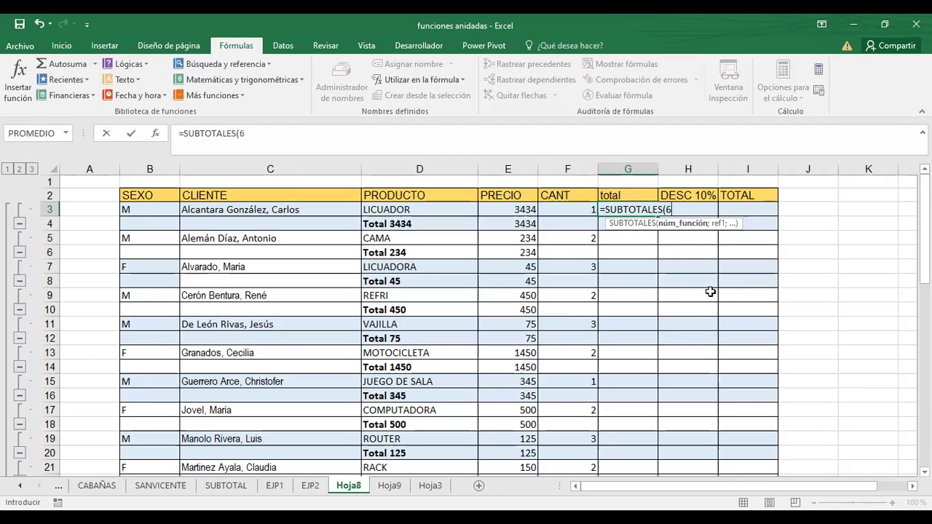
pyautogui.write(';')
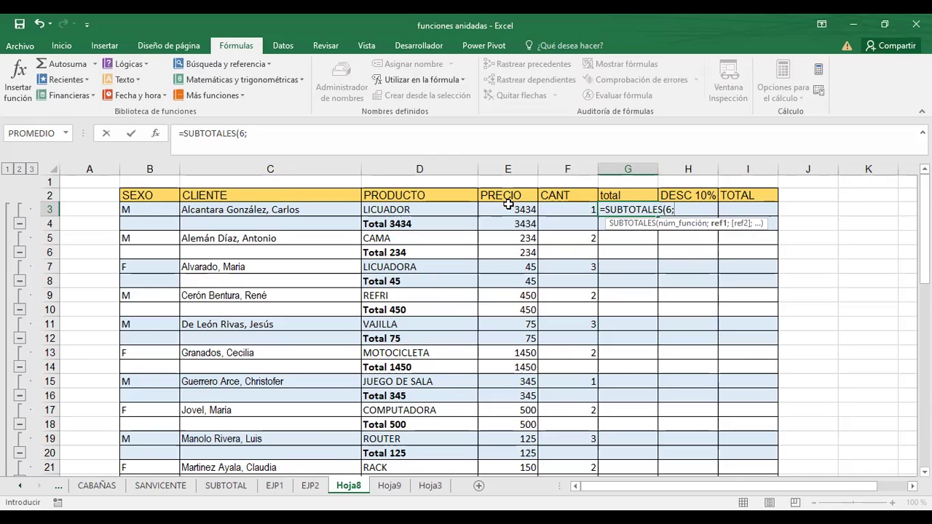
pyautogui.click(508, 207)
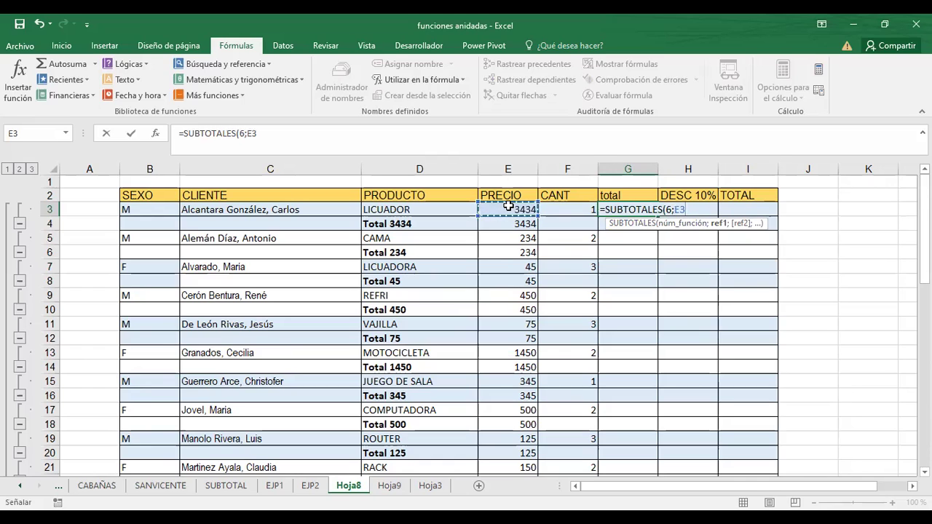
pyautogui.write('*')
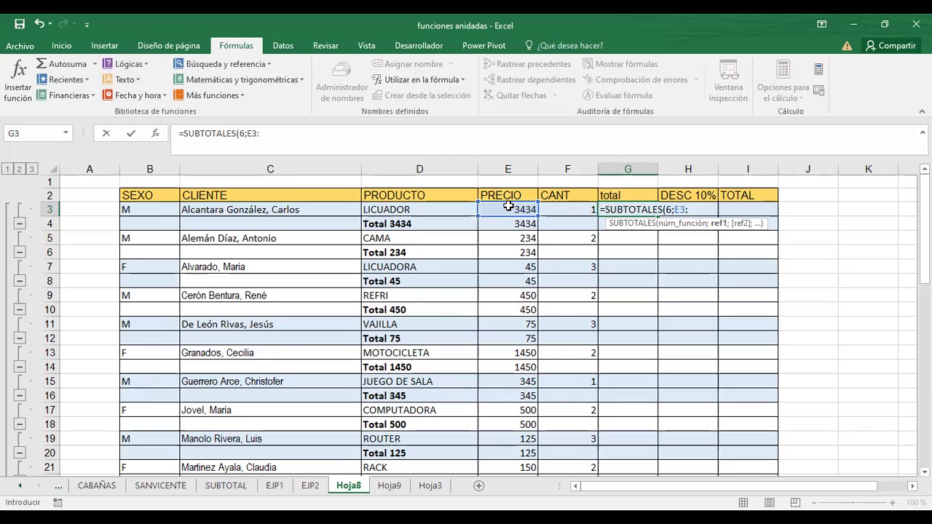
pyautogui.click(560, 213)
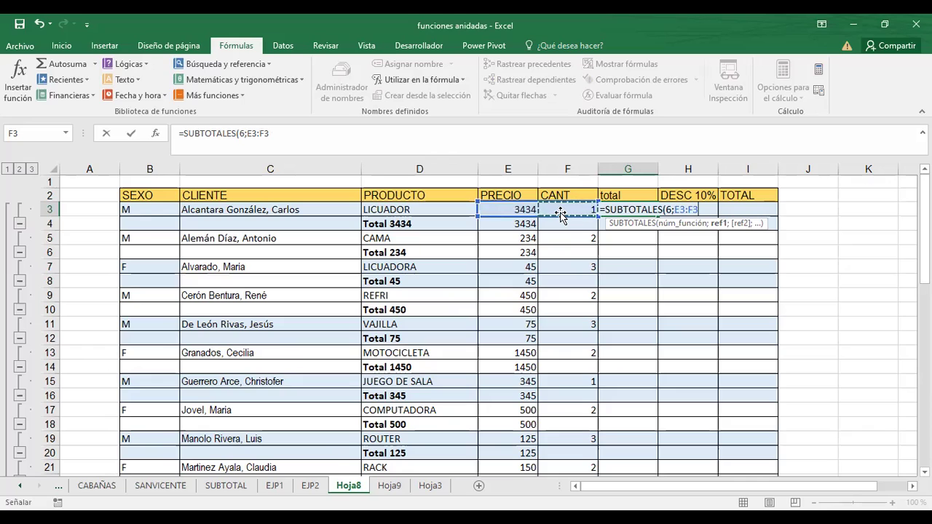
pyautogui.write(')')
pyautogui.press('Return')
pyautogui.click(639, 210)
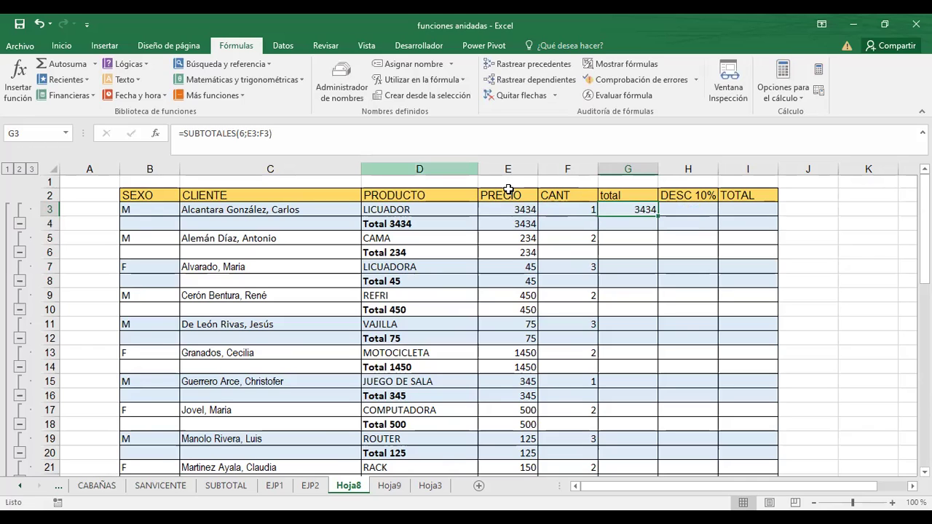
pyautogui.press('F2')
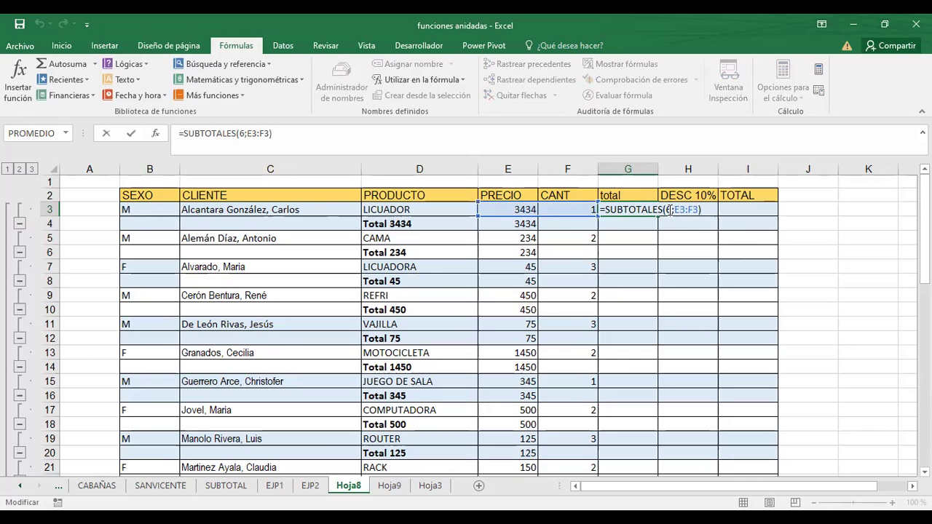
pyautogui.click(669, 210)
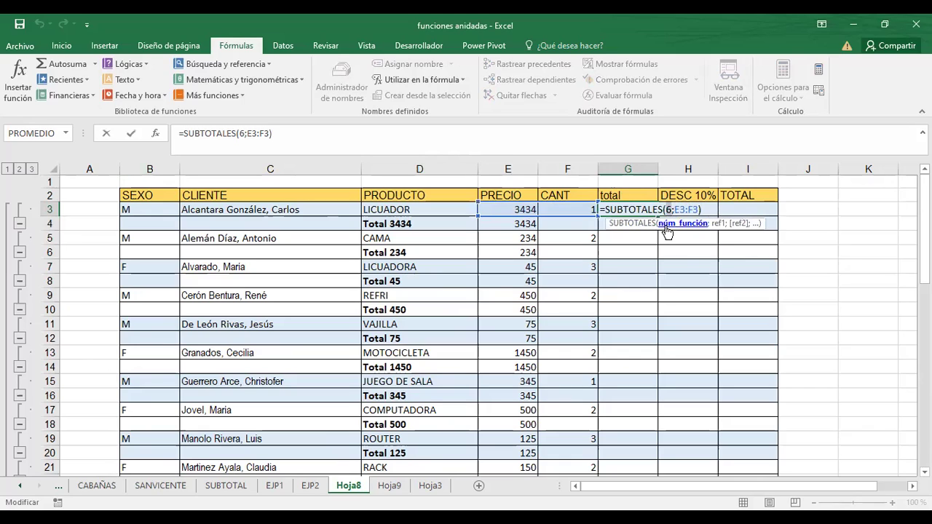
pyautogui.click(717, 225)
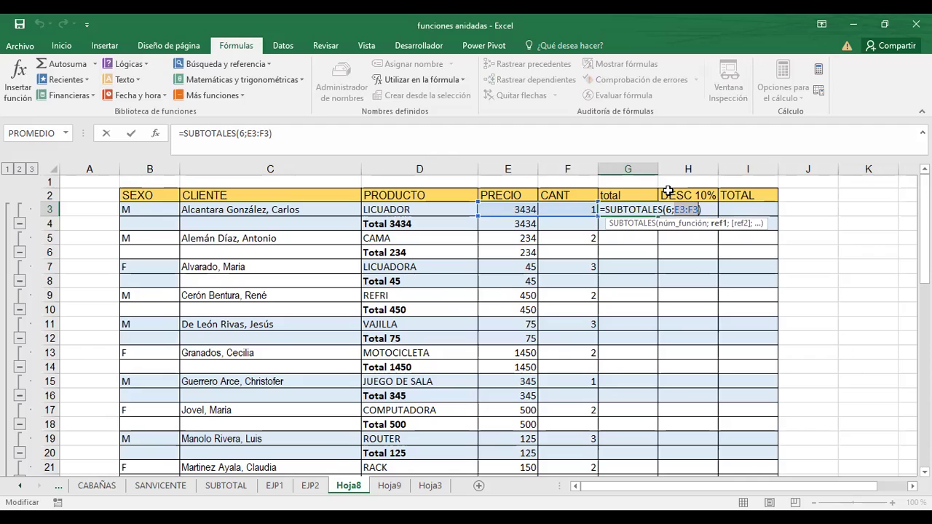
pyautogui.press('Return')
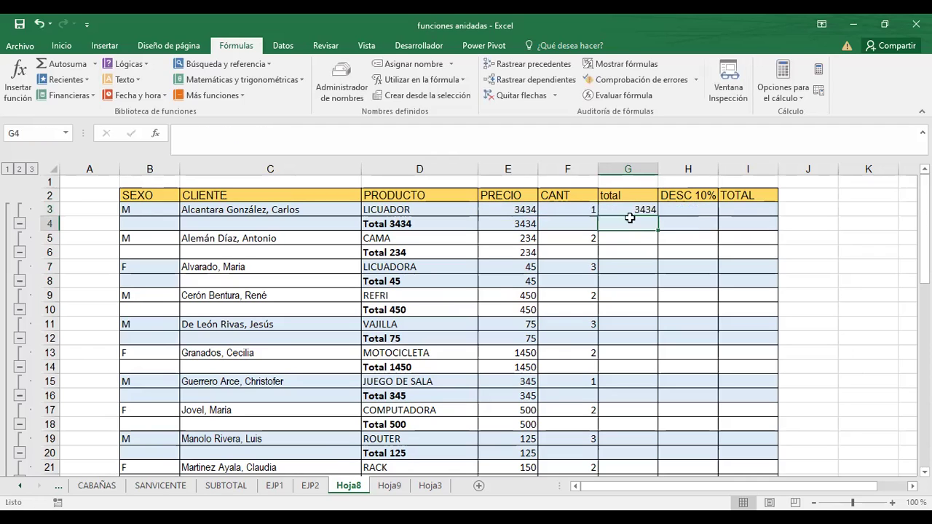
pyautogui.click(628, 211)
# Fill the G3 formula down to G36, giving products like 468 for CAMA.
pyautogui.moveTo(657, 215); pyautogui.dragTo(659, 471)
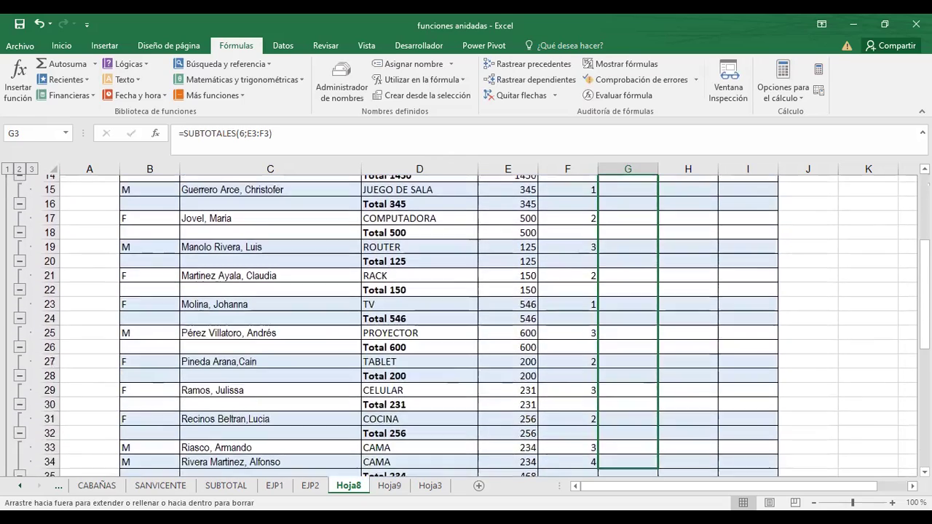
pyautogui.moveTo(659, 471); pyautogui.dragTo(639, 418)
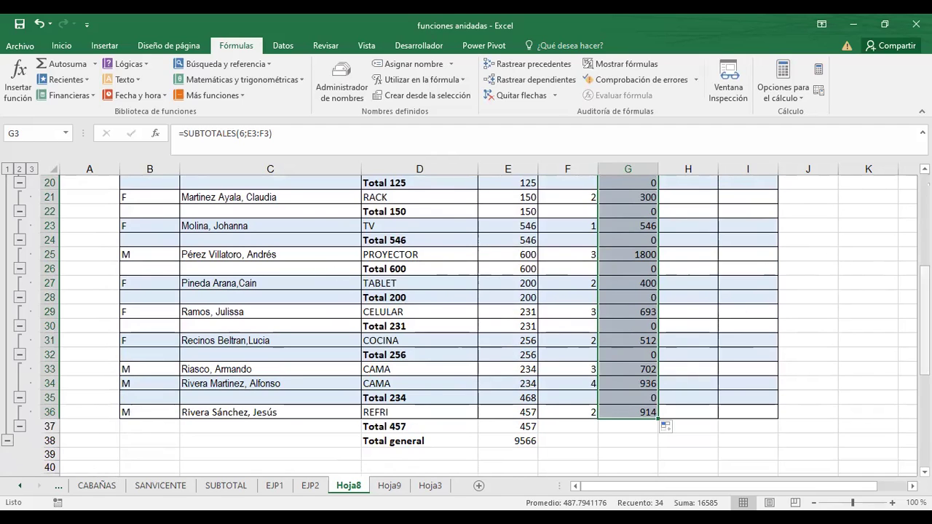
pyautogui.moveTo(925, 294); pyautogui.dragTo(925, 204)
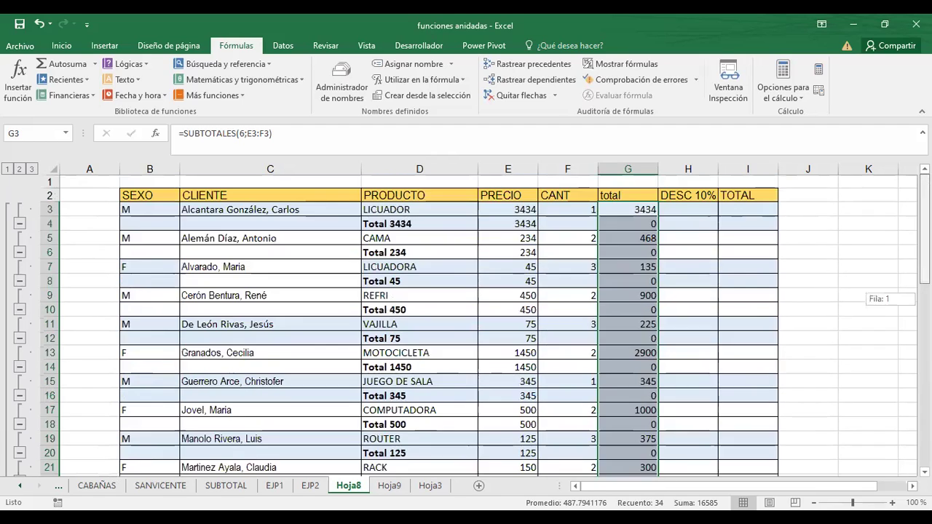
pyautogui.click(825, 212)
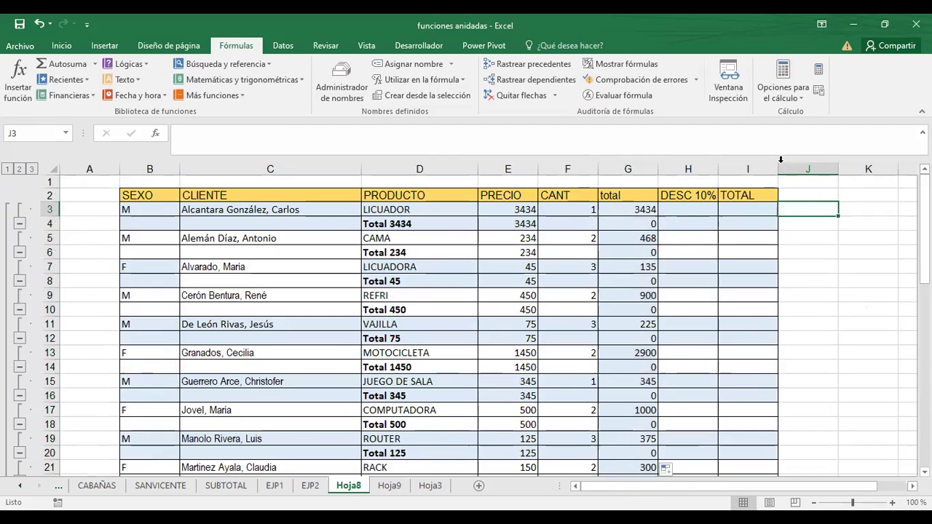
# Remove all subtotals from the Hoja8 table with Quitar todos.
pyautogui.click(291, 47)
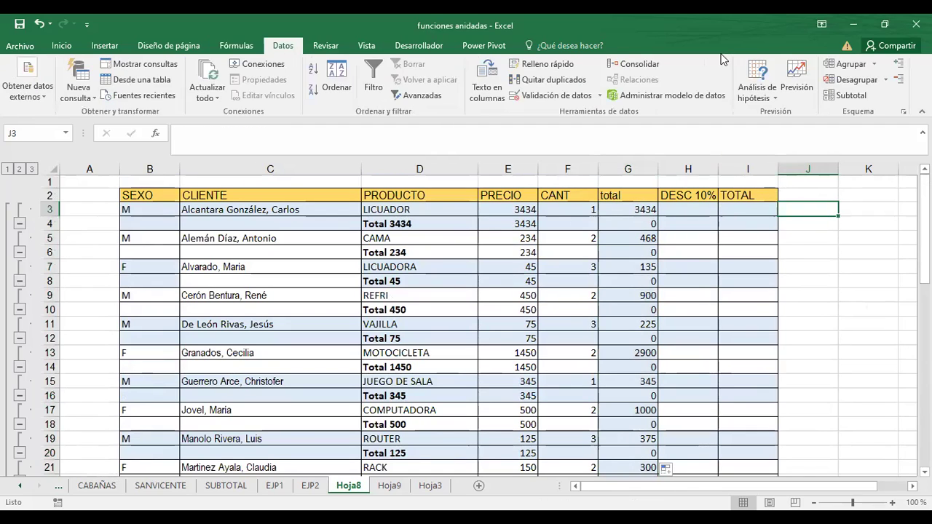
pyautogui.click(850, 96)
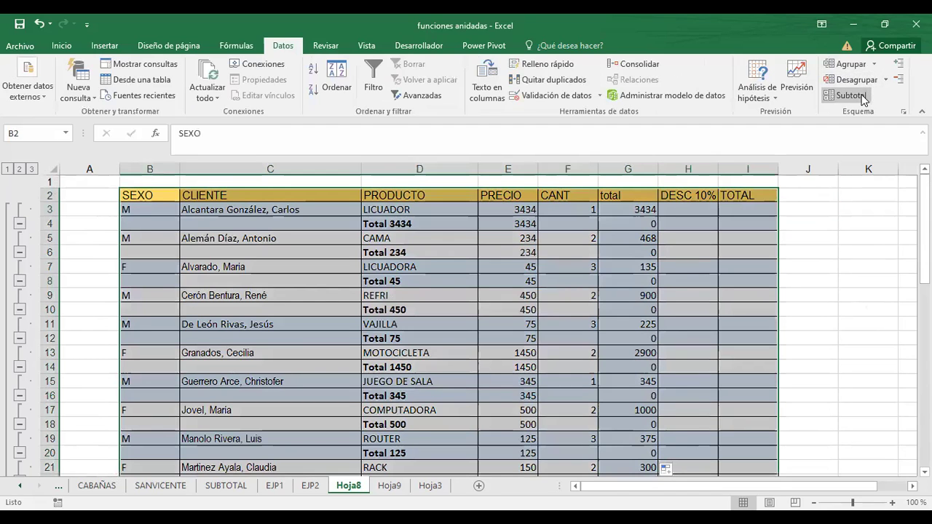
pyautogui.click(861, 98)
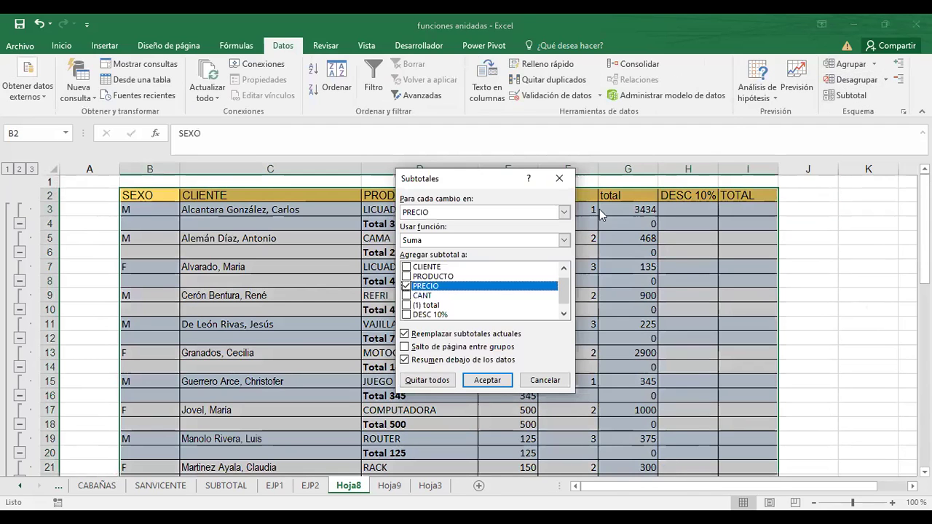
pyautogui.click(405, 287)
pyautogui.click(545, 380)
pyautogui.click(808, 209)
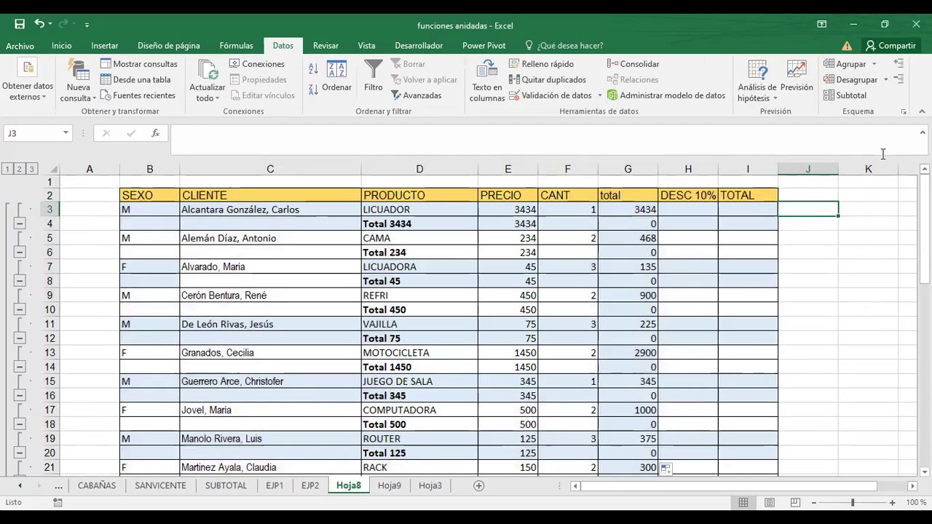
pyautogui.click(848, 95)
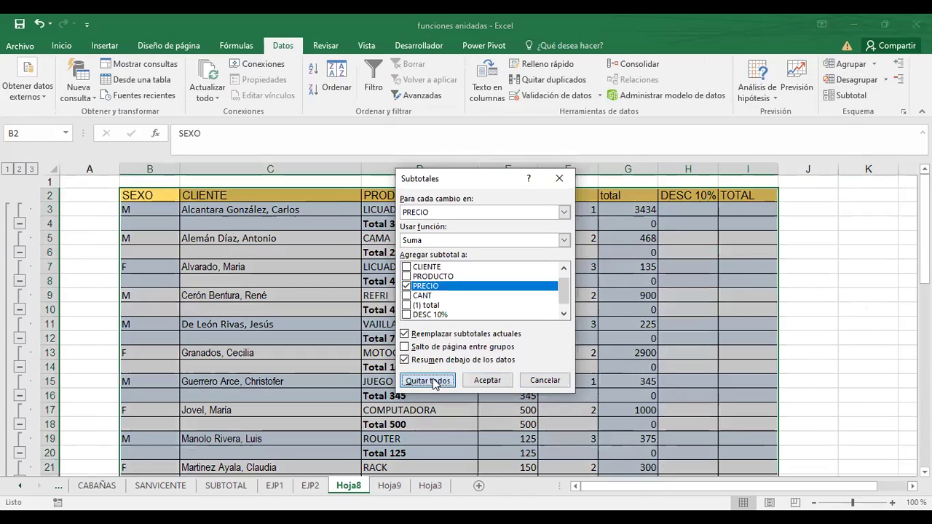
pyautogui.click(431, 381)
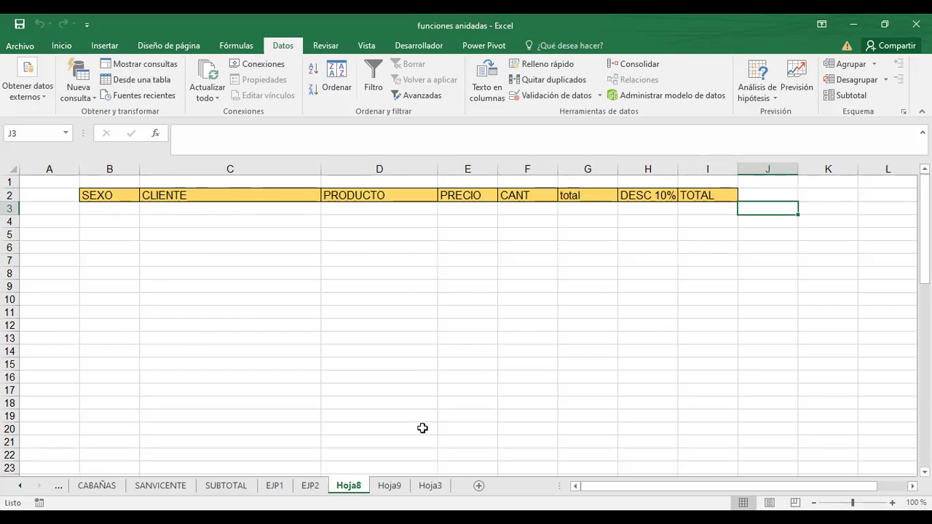
# Undo the last change on Hoja8, then move between the EJP2 and EJP1 sheets.
pyautogui.click(195, 311)
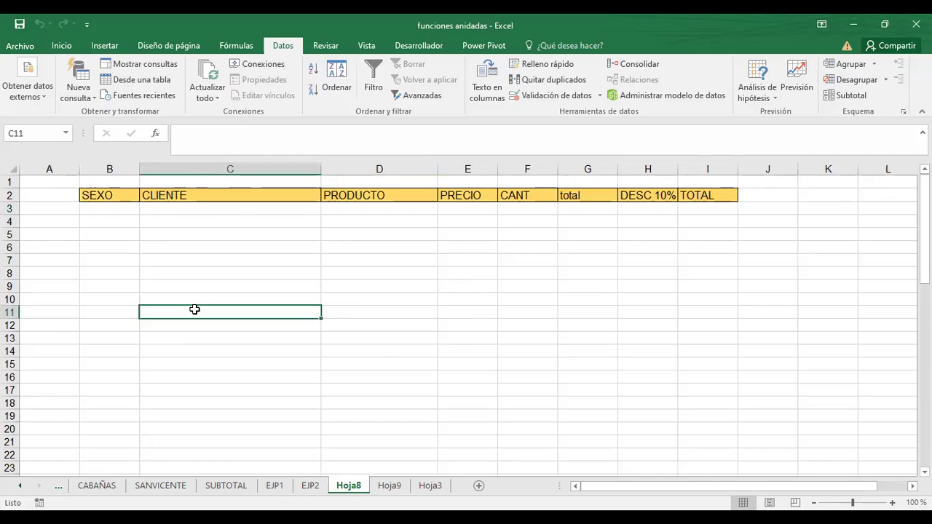
pyautogui.click(39, 27)
pyautogui.click(347, 219)
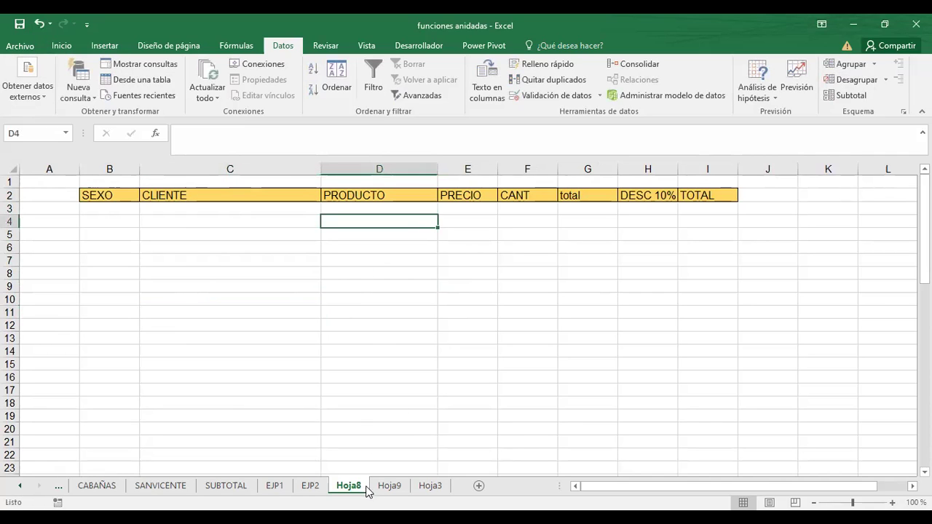
pyautogui.click(310, 486)
pyautogui.click(624, 325)
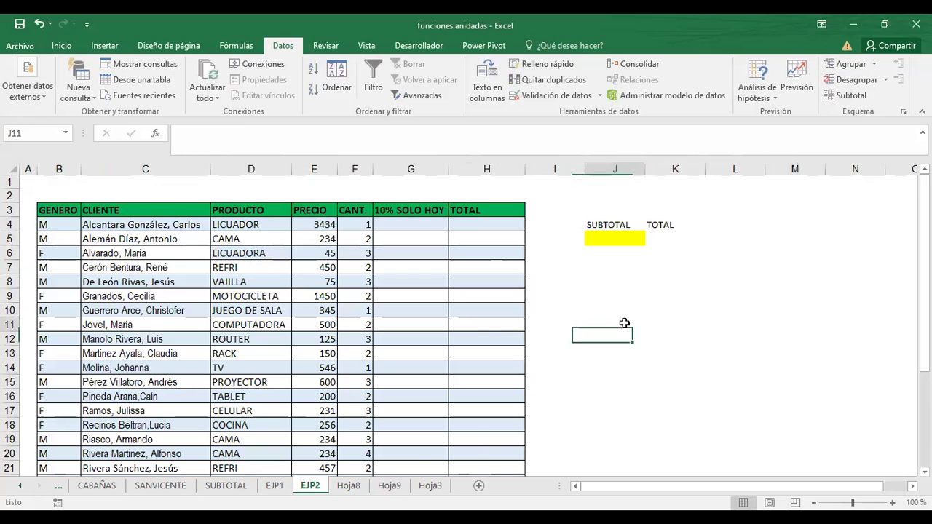
pyautogui.click(273, 484)
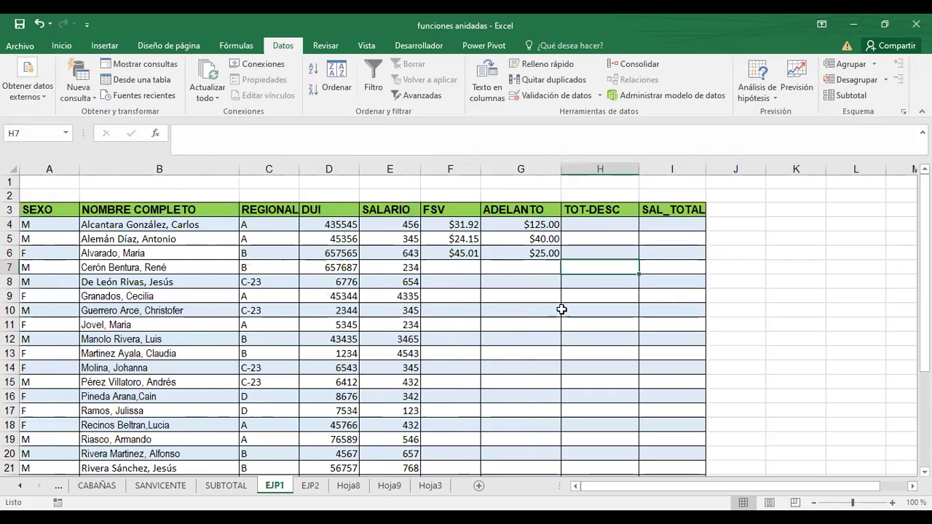
pyautogui.click(309, 486)
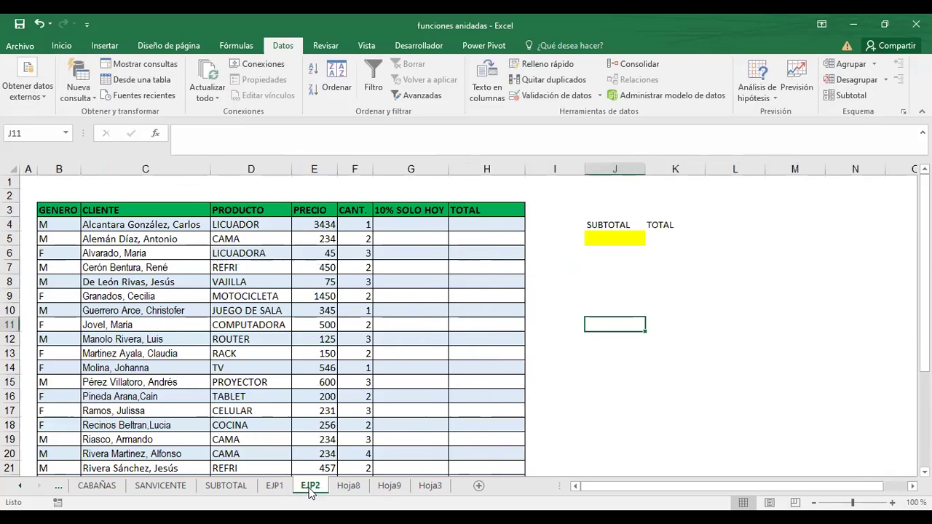
# Turn on filtering for the EJP2 table from the GENERO header.
pyautogui.click(659, 398)
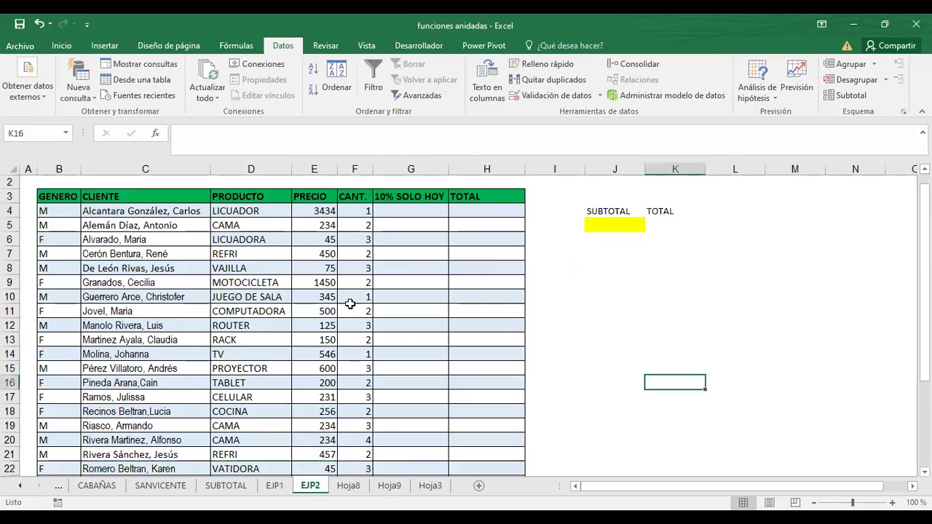
pyautogui.scroll(-3, 349, 302)
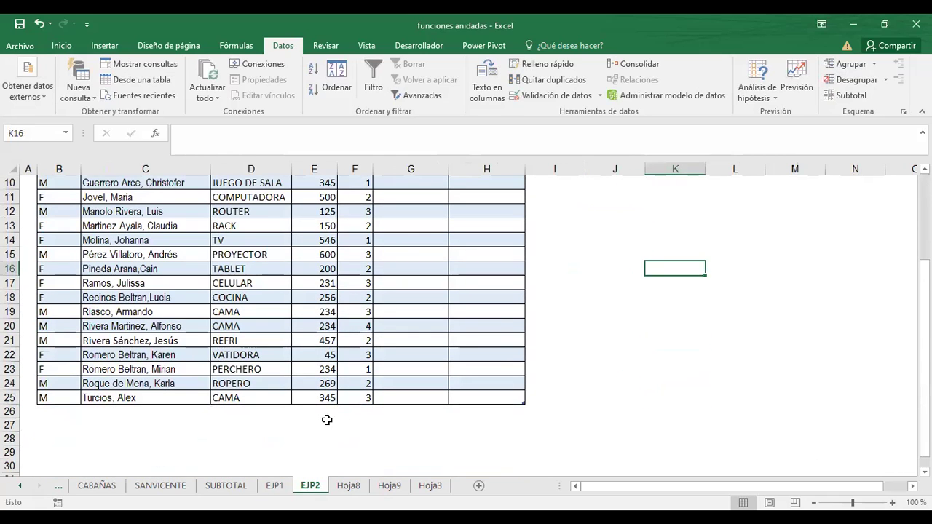
pyautogui.scroll(3, 313, 323)
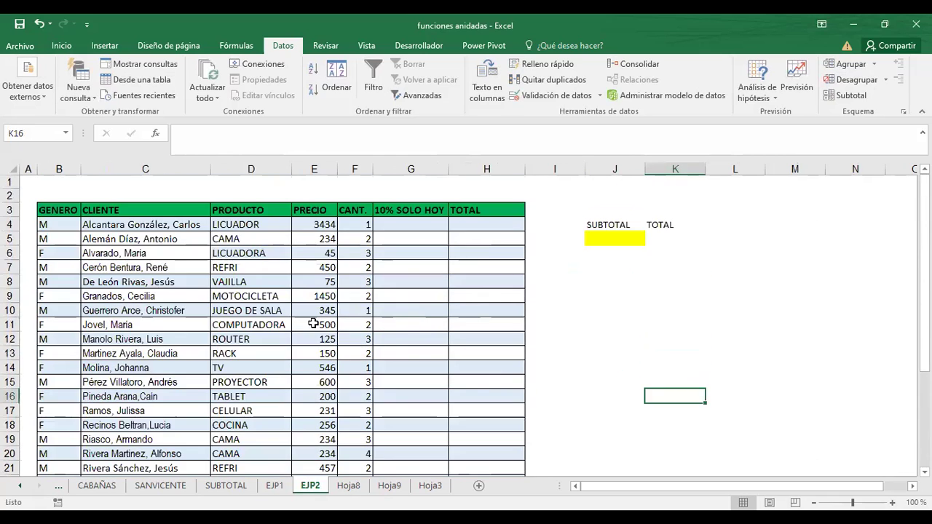
pyautogui.click(50, 210)
pyautogui.click(379, 69)
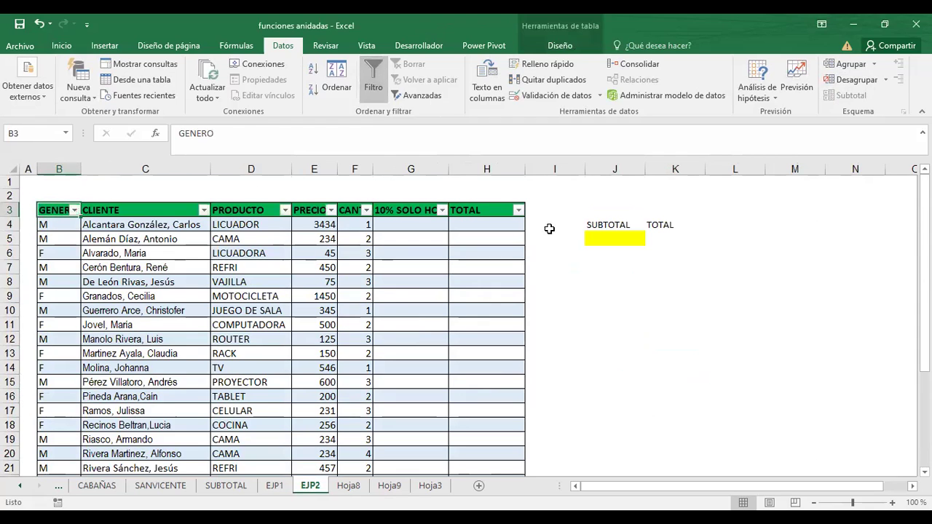
pyautogui.click(616, 336)
pyautogui.scroll(-4, 625, 357)
pyautogui.click(412, 380)
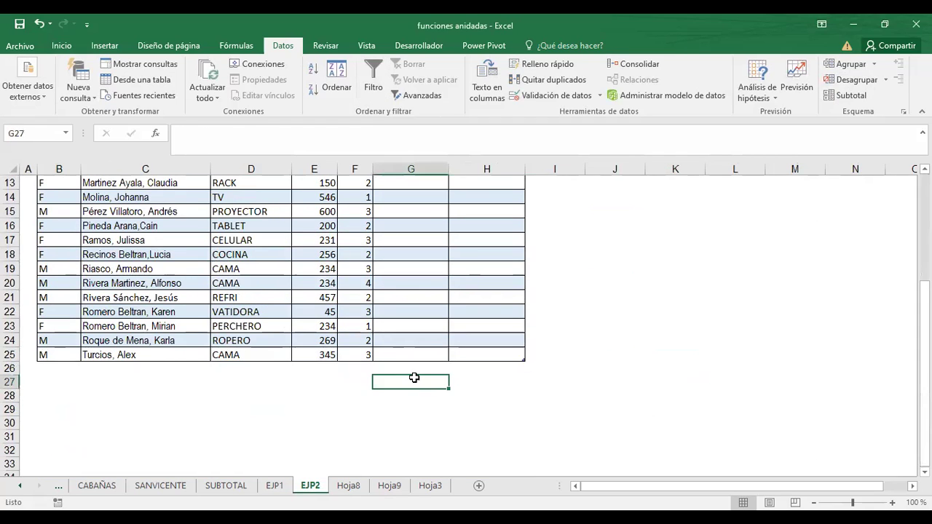
# Try adding subtotals and toggling the filter on EJP2, dismissing the error messages.
pyautogui.click(841, 98)
pyautogui.click(476, 306)
pyautogui.scroll(4, 175, 268)
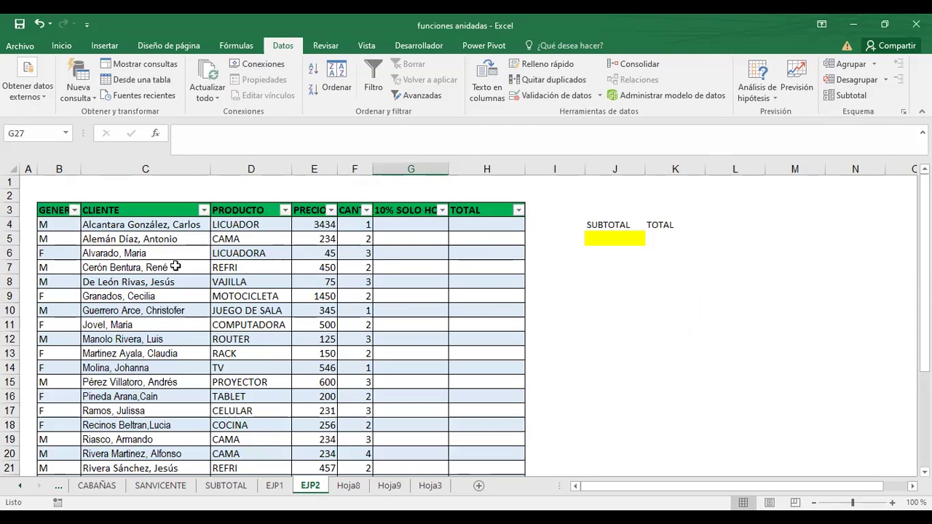
pyautogui.moveTo(54, 213)
pyautogui.mouseDown()
pyautogui.moveTo(448, 462)
pyautogui.moveTo(478, 454)
pyautogui.mouseUp()
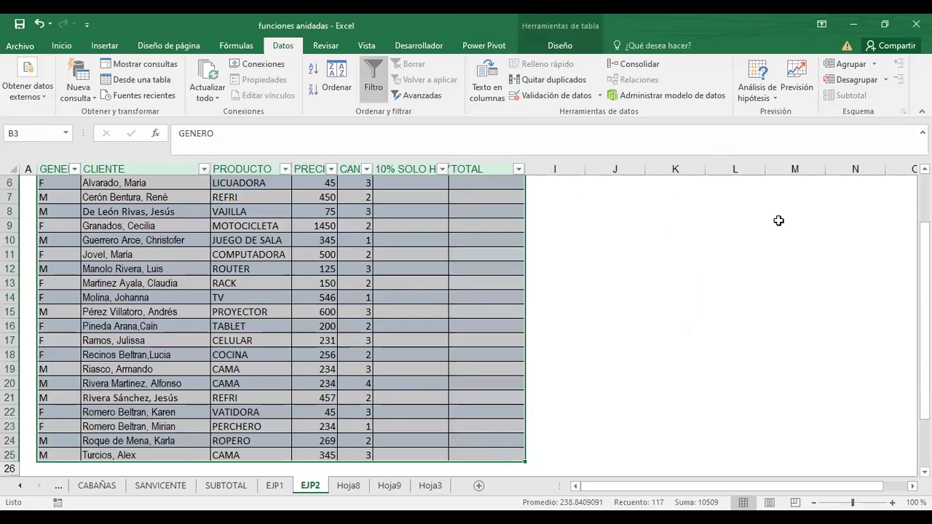
pyautogui.click(655, 316)
pyautogui.scroll(2, 656, 316)
pyautogui.click(373, 78)
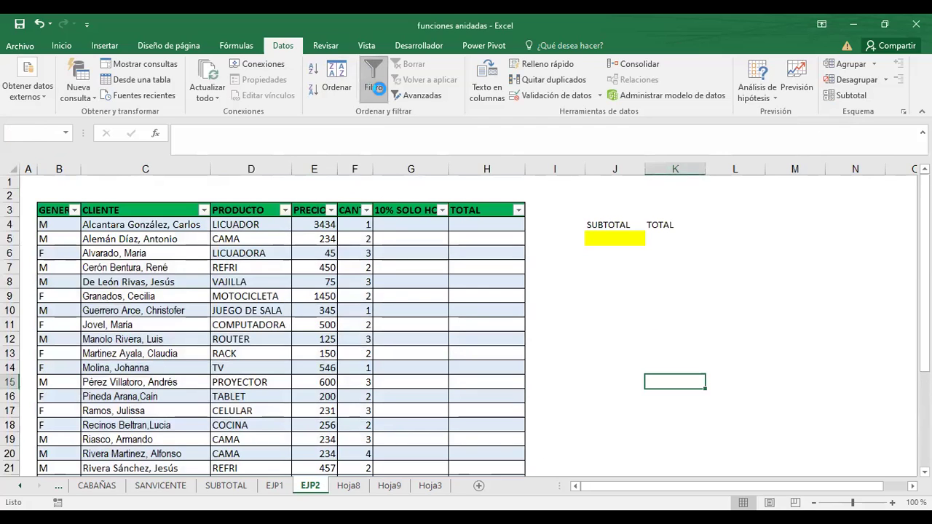
pyautogui.click(473, 312)
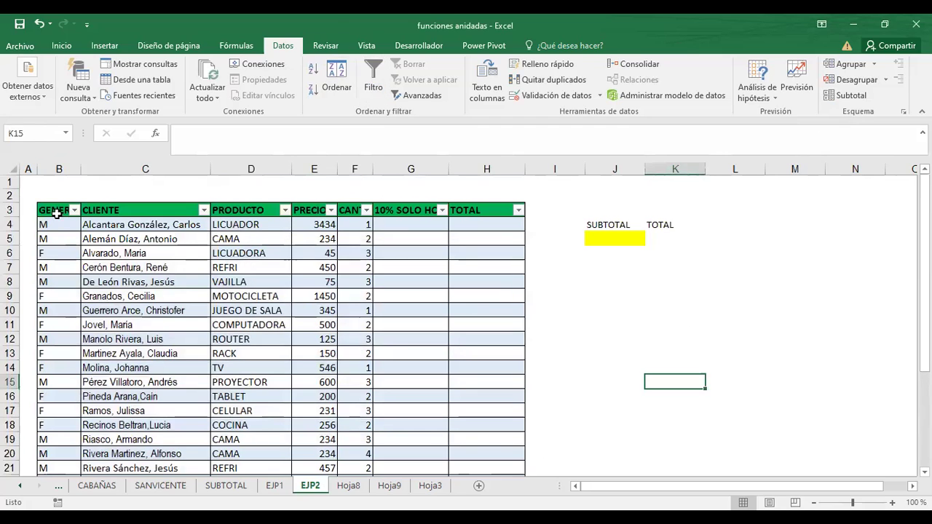
# Remove the filter arrows from the EJP2 GENERO-to-TOTAL table headers.
pyautogui.click(58, 211)
pyautogui.click(374, 79)
pyautogui.click(614, 351)
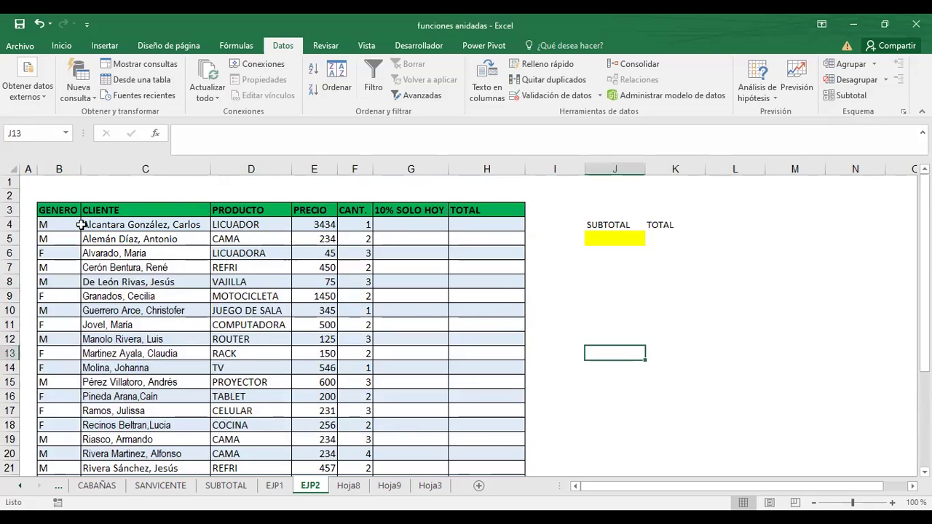
pyautogui.moveTo(61, 211)
pyautogui.mouseDown()
pyautogui.moveTo(508, 496)
pyautogui.moveTo(497, 461)
pyautogui.mouseUp()
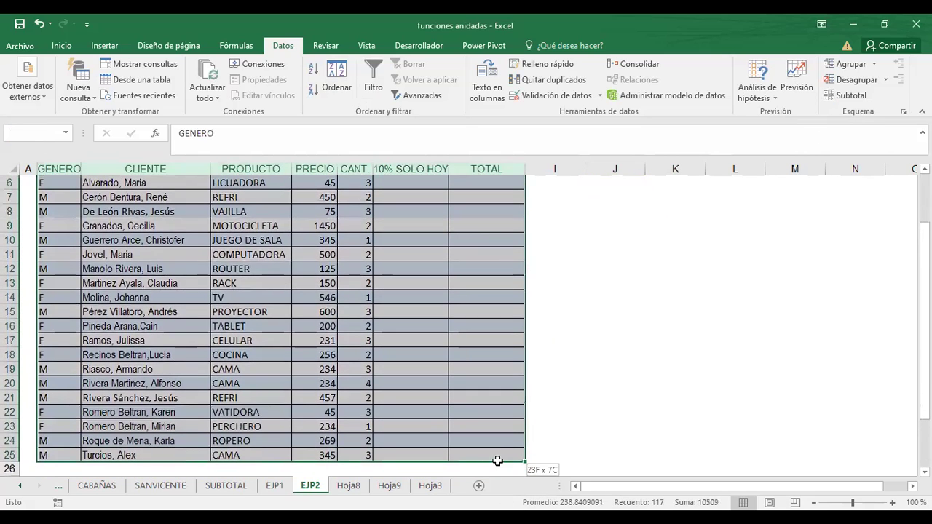
pyautogui.click(711, 313)
# Switch to the EJP1 sheet and look over its NOMBRE COMPLETO and SALARIO columns.
pyautogui.click(351, 487)
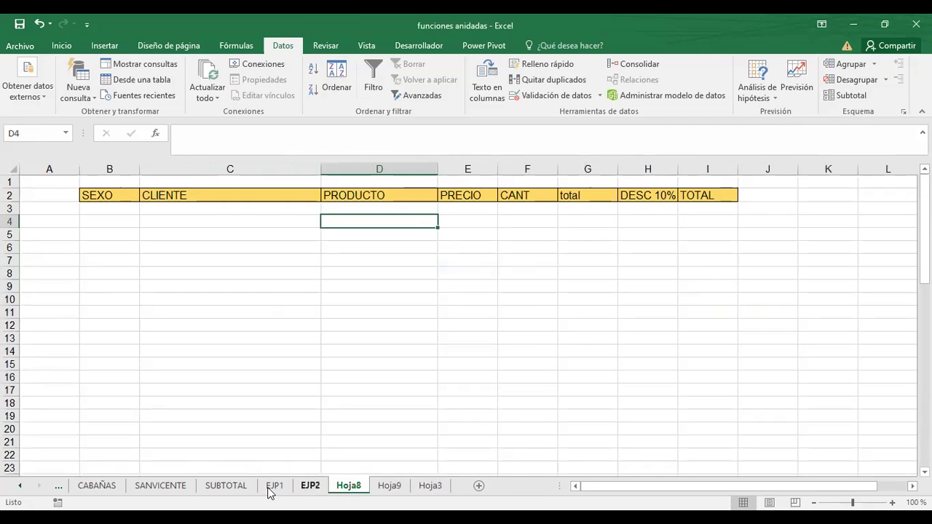
pyautogui.click(242, 489)
pyautogui.click(275, 486)
pyautogui.press('Down')
pyautogui.press('Down')
pyautogui.press('Down')
pyautogui.scroll(-2, 315, 267)
pyautogui.scroll(2, 374, 297)
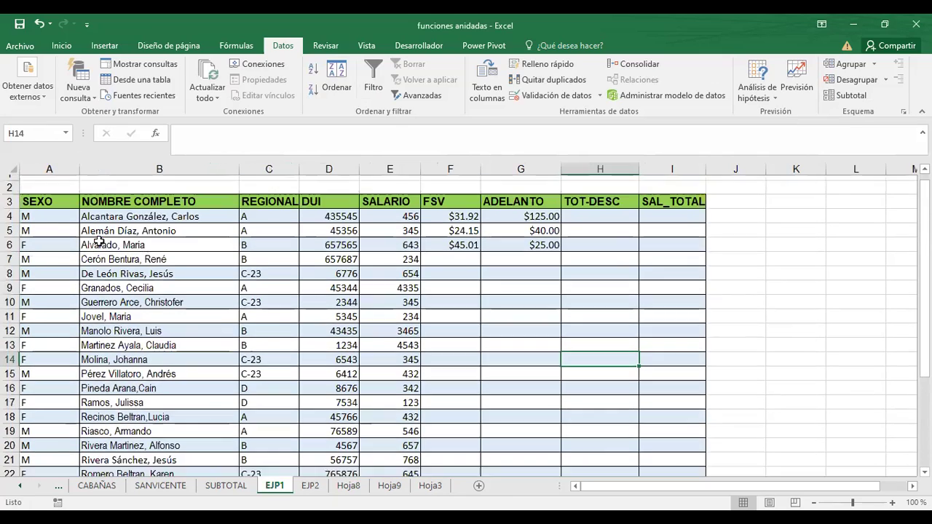
pyautogui.scroll(-1, 192, 289)
pyautogui.scroll(-3, 191, 289)
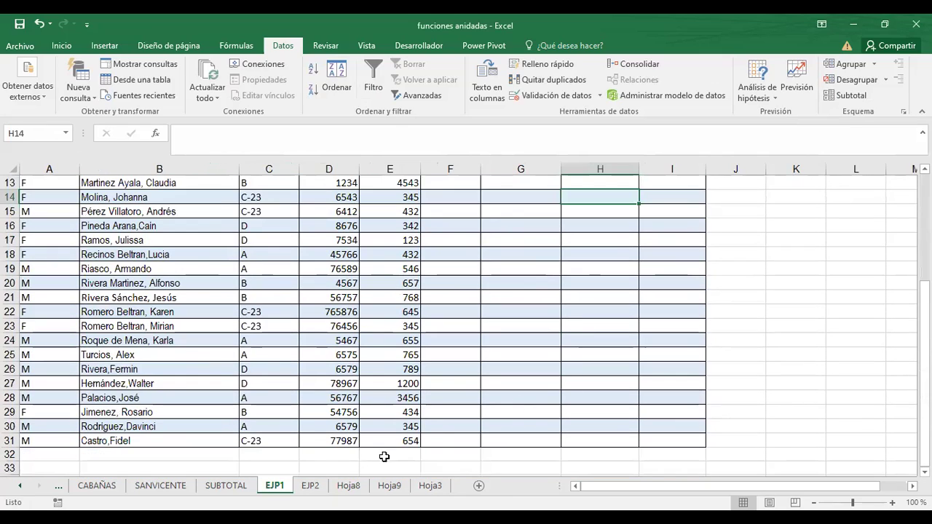
pyautogui.scroll(1, 439, 440)
pyautogui.scroll(4, 439, 441)
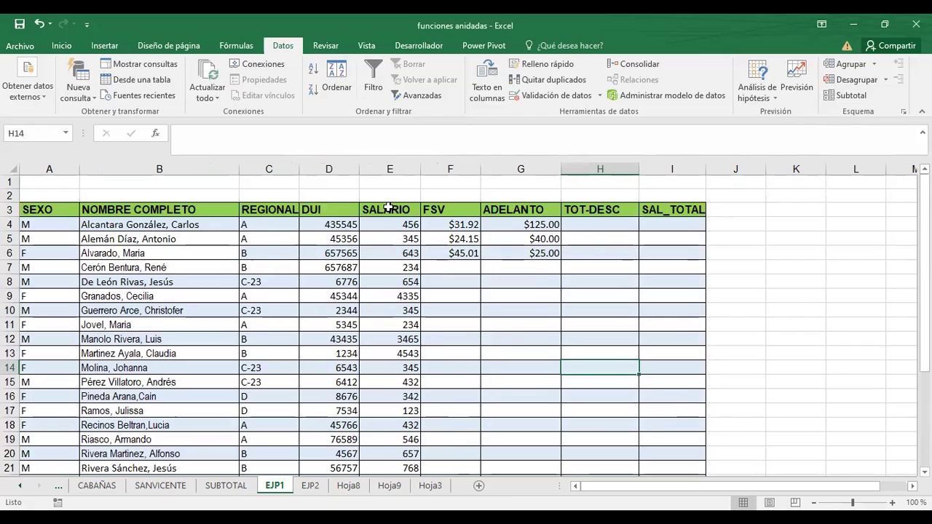
pyautogui.click(96, 225)
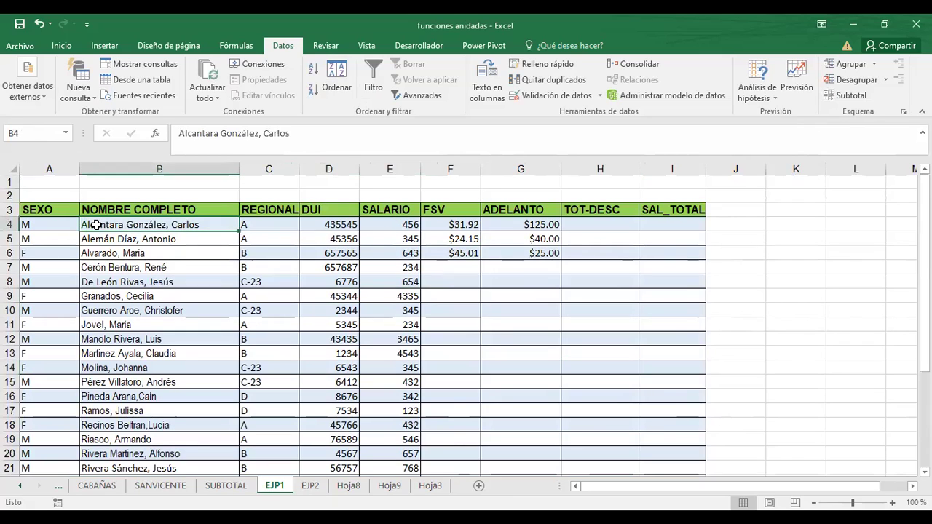
pyautogui.click(386, 209)
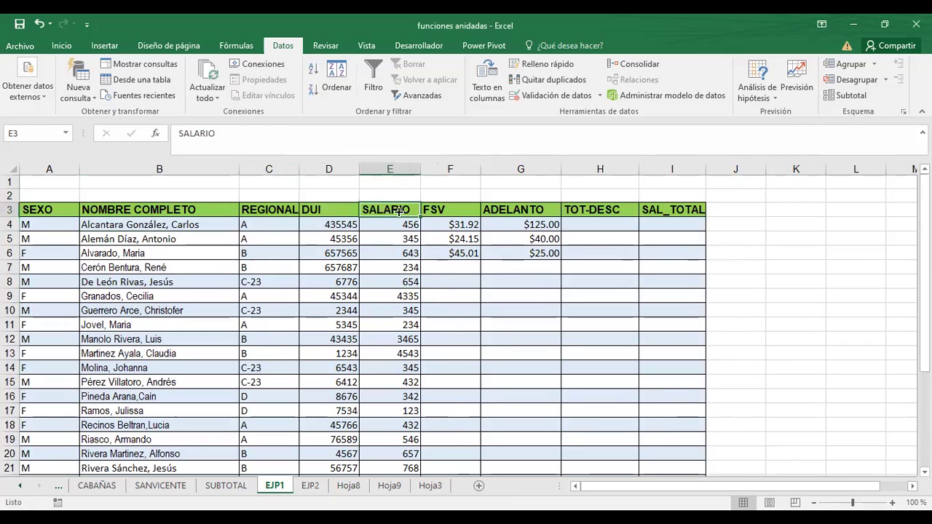
# Back on EJP1, select empty cell J6 and attempt Subtotal, which raises a range error.
pyautogui.click(240, 484)
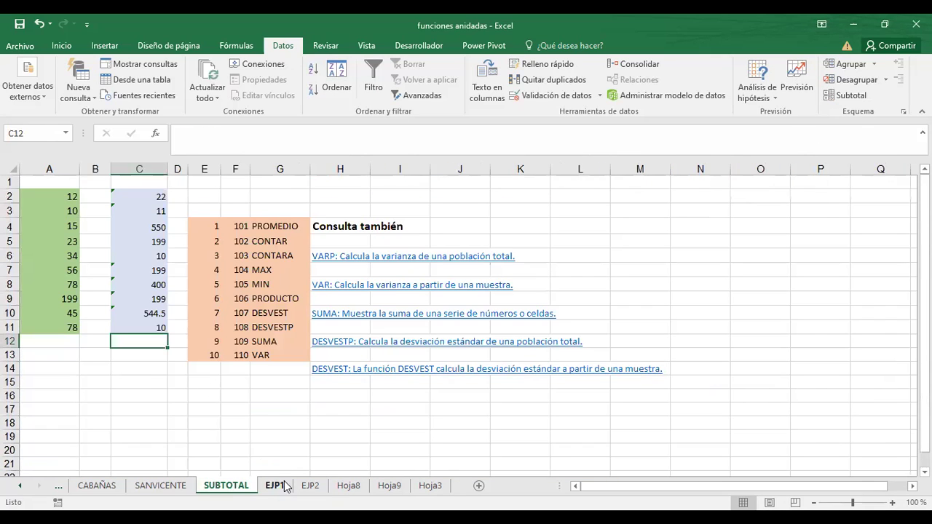
pyautogui.click(309, 486)
pyautogui.click(275, 486)
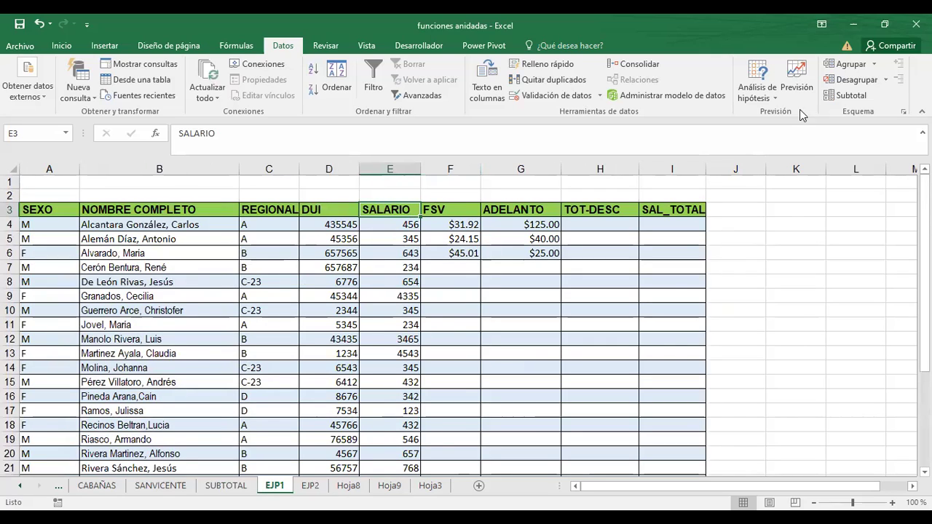
pyautogui.click(730, 255)
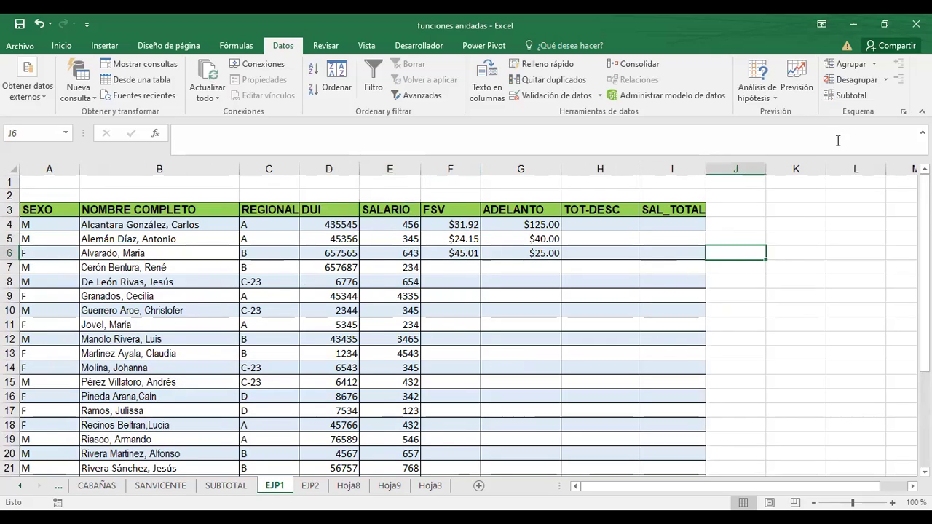
pyautogui.click(841, 95)
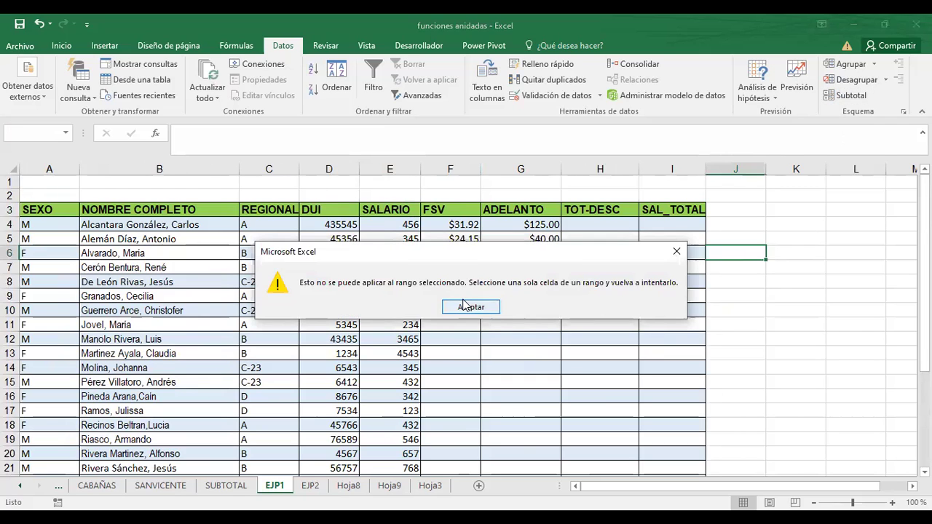
# Select A3:I31 and add Suma subtotals of SALARIO at each change in SEXO.
pyautogui.click(470, 307)
pyautogui.moveTo(37, 210); pyautogui.dragTo(638, 470)
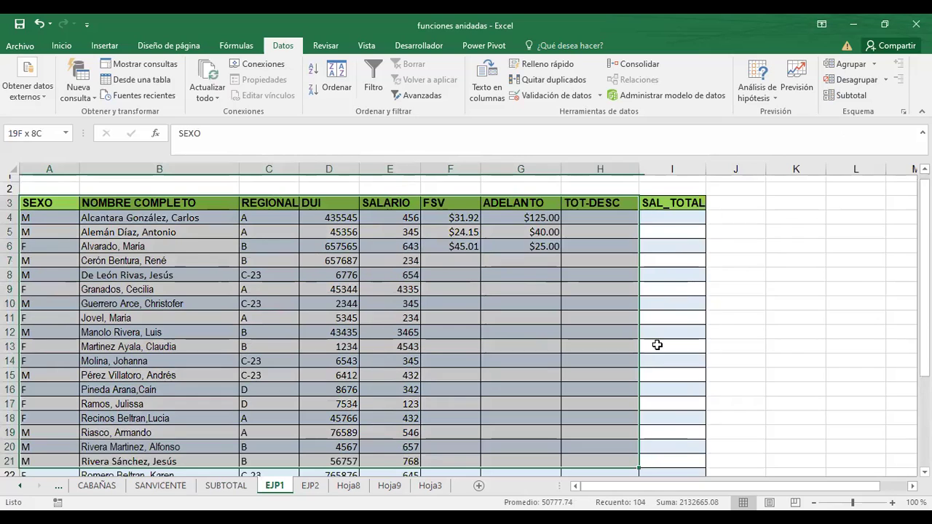
pyautogui.click(849, 96)
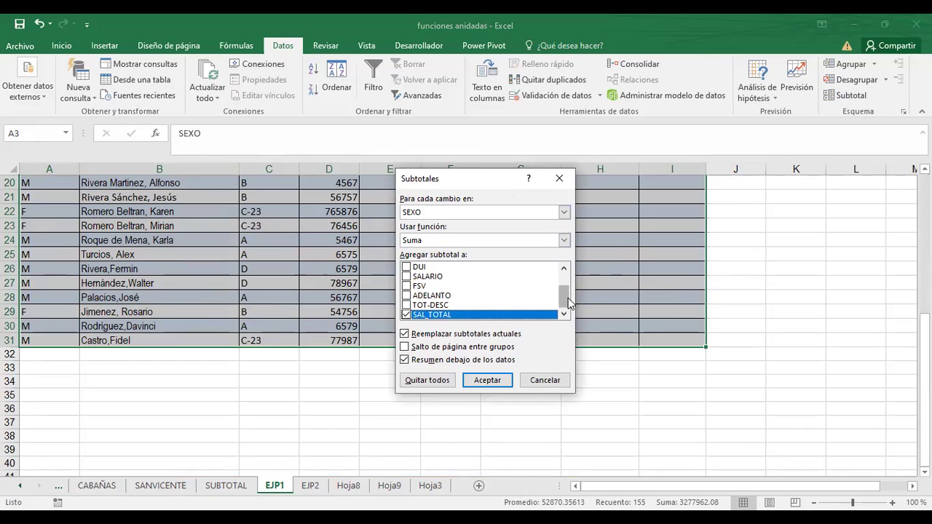
pyautogui.moveTo(568, 298); pyautogui.dragTo(566, 289)
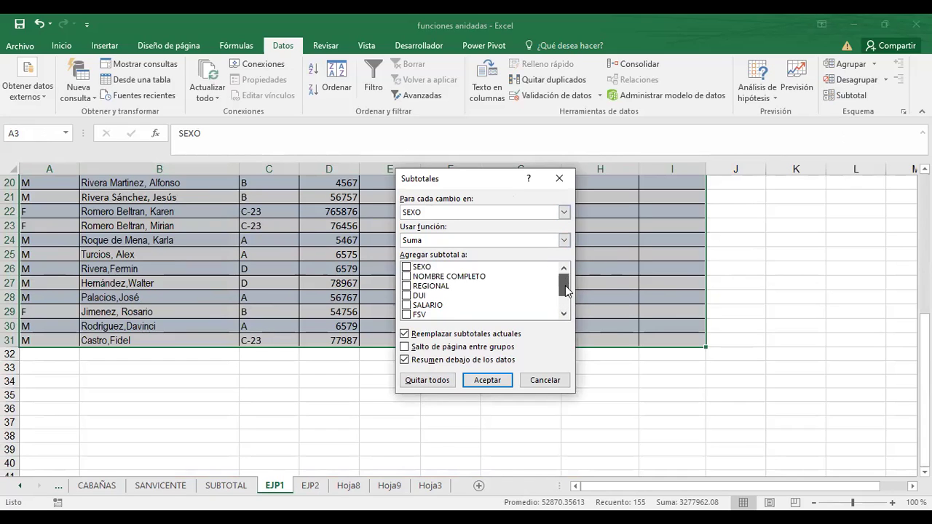
pyautogui.click(406, 305)
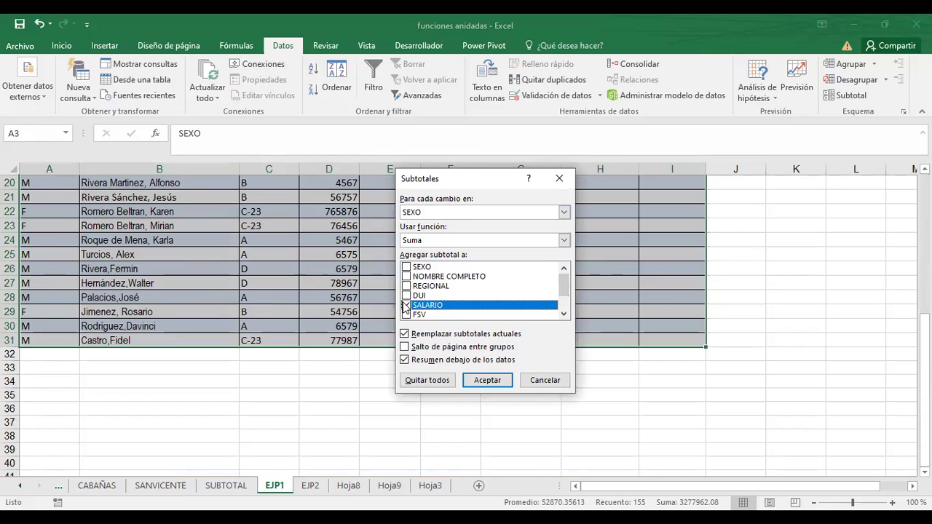
pyautogui.click(566, 212)
pyautogui.click(436, 218)
pyautogui.moveTo(484, 380); pyautogui.dragTo(441, 381)
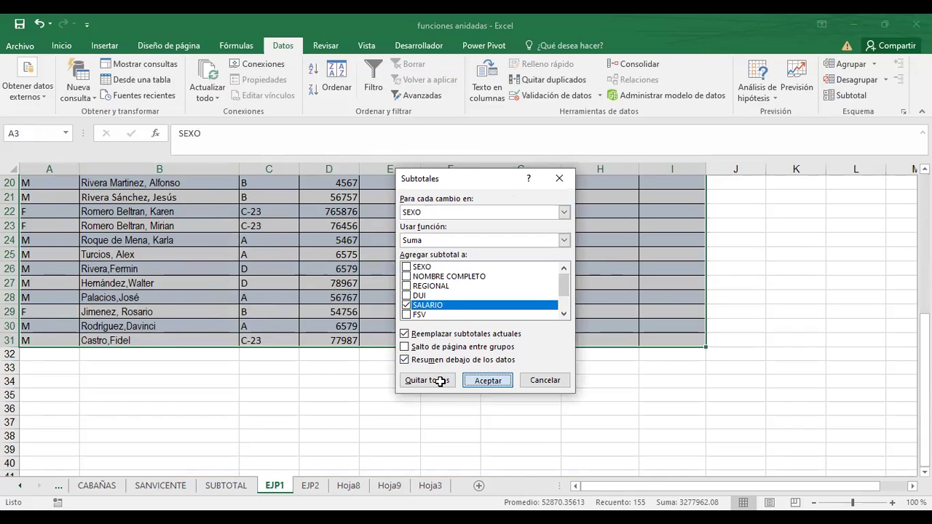
pyautogui.press('Return')
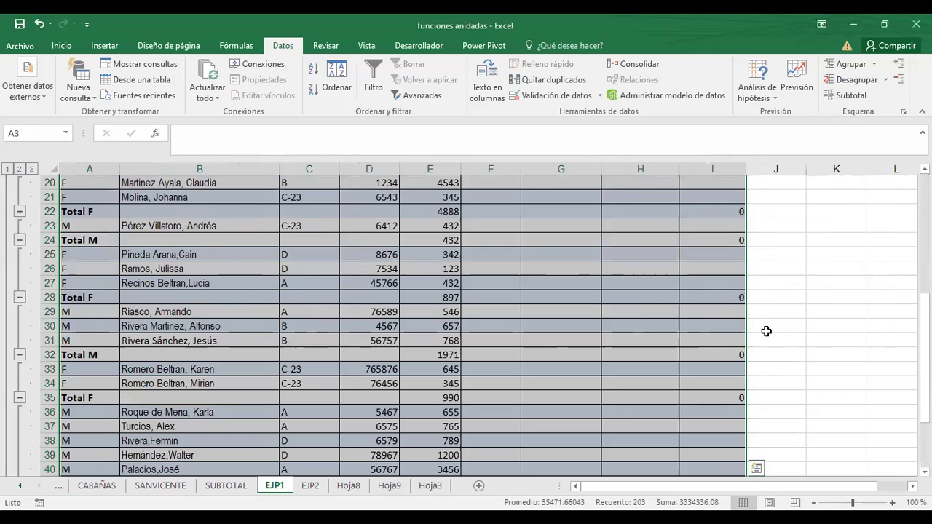
pyautogui.scroll(-3, 765, 331)
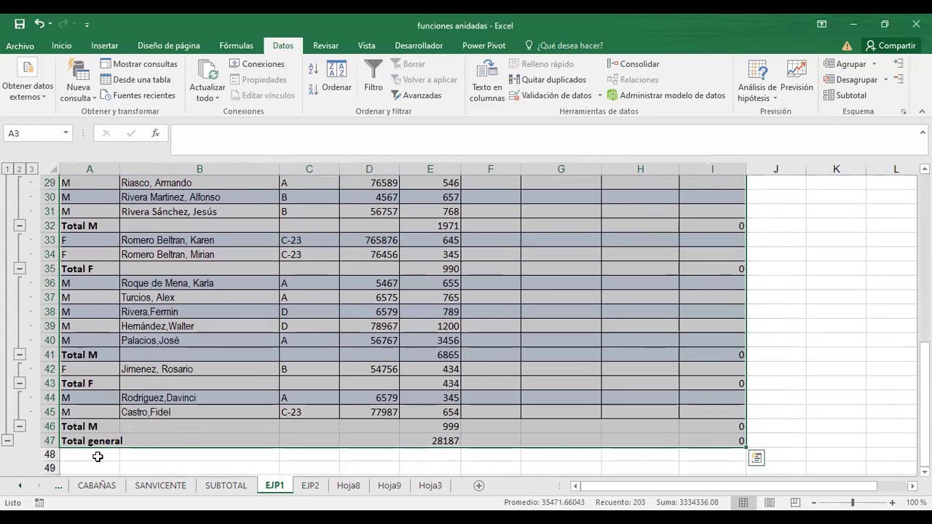
pyautogui.click(804, 249)
pyautogui.scroll(4, 308, 377)
pyautogui.scroll(5, 217, 342)
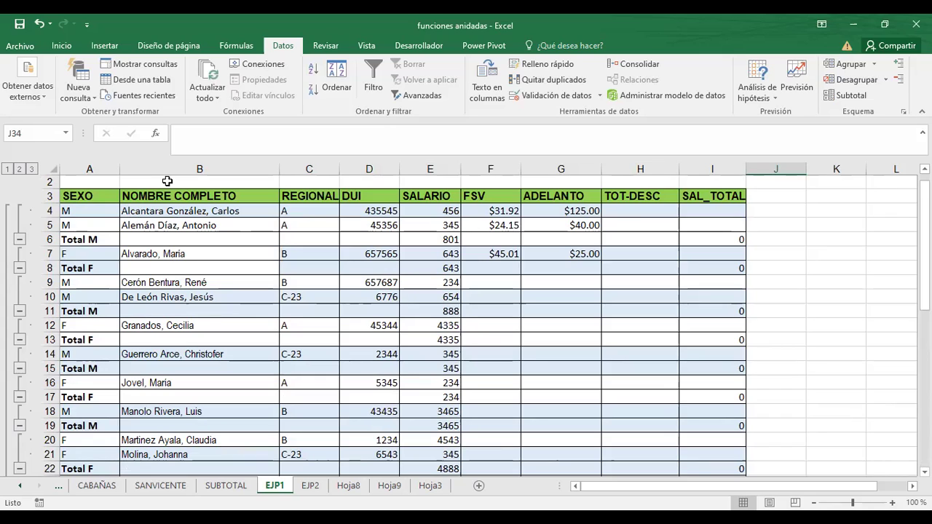
# Undo the subtotals and try sorting the SEXO column alone, cancelling the sort warning.
pyautogui.click(41, 24)
pyautogui.click(379, 223)
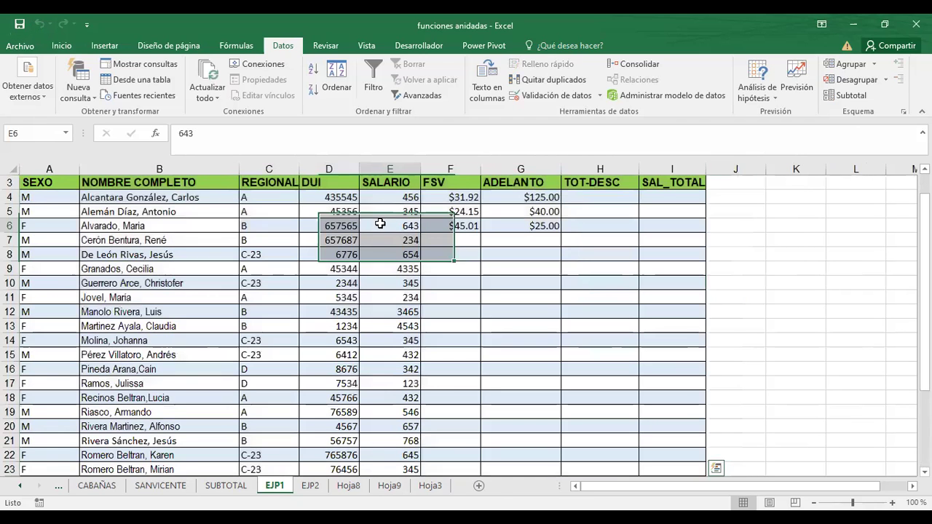
pyautogui.click(33, 182)
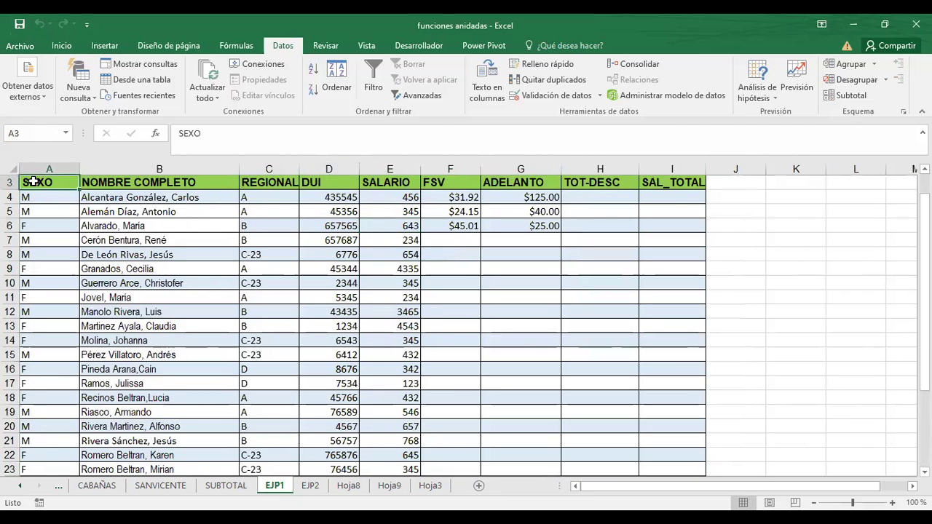
pyautogui.click(39, 195)
pyautogui.moveTo(39, 195)
pyautogui.mouseDown()
pyautogui.moveTo(43, 477)
pyautogui.moveTo(78, 463)
pyautogui.mouseUp()
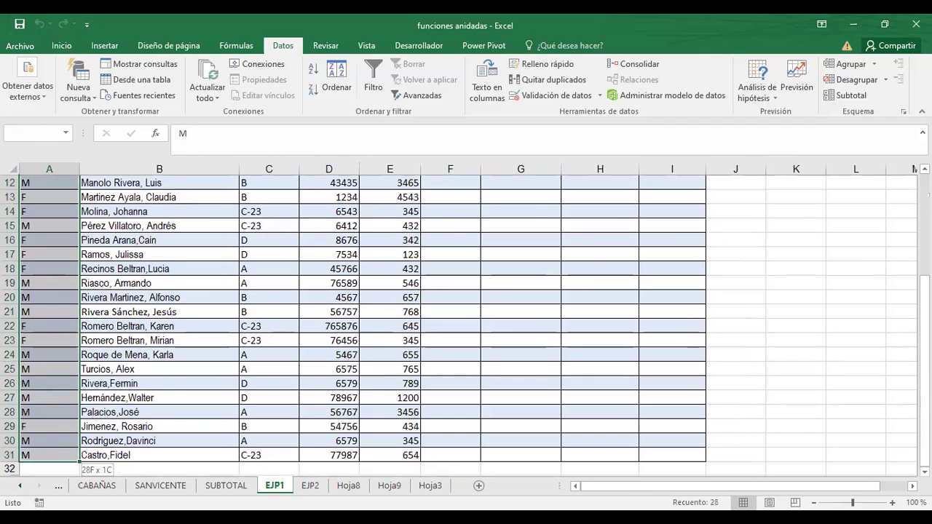
pyautogui.moveTo(40, 492); pyautogui.dragTo(37, 430)
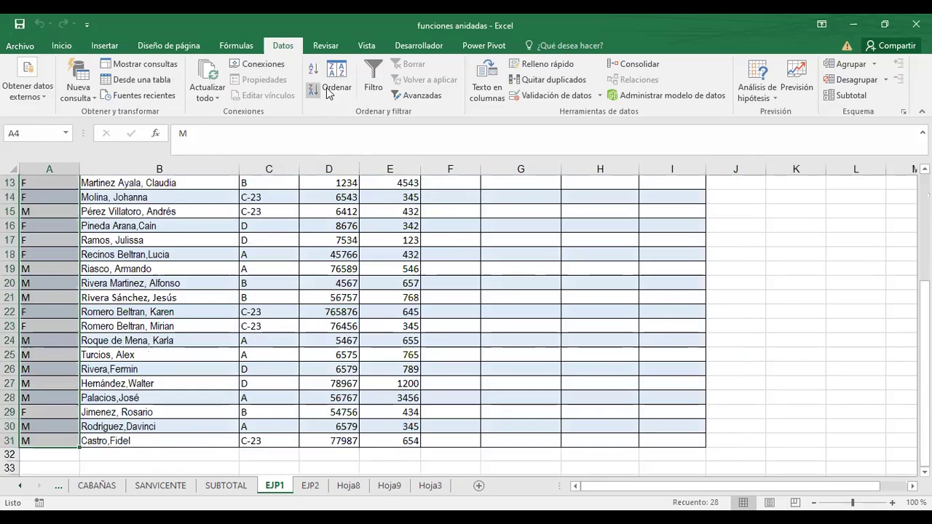
pyautogui.scroll(3, 182, 254)
pyautogui.click(337, 78)
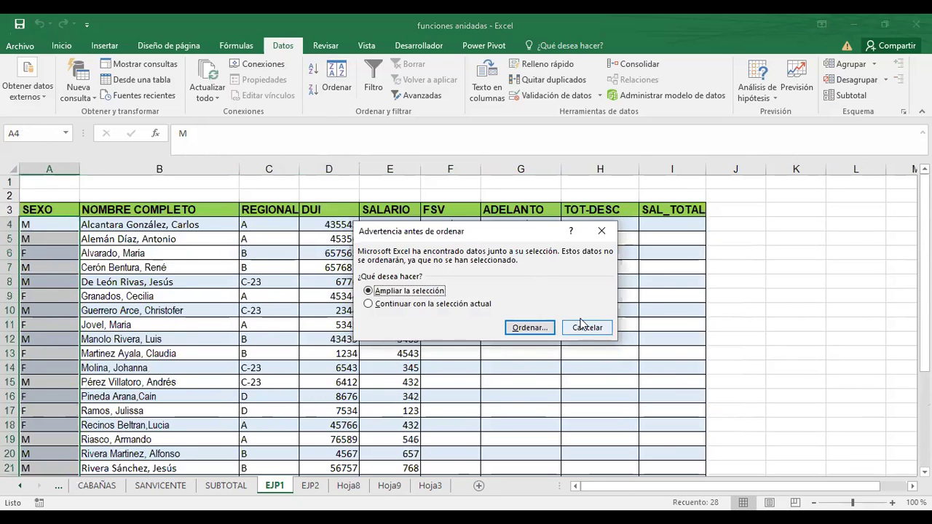
pyautogui.click(583, 328)
# Select the whole table A3:I31 and sort it by SEXO values, A to Z.
pyautogui.moveTo(33, 210)
pyautogui.mouseDown()
pyautogui.moveTo(699, 436)
pyautogui.moveTo(704, 466)
pyautogui.moveTo(651, 455)
pyautogui.mouseUp()
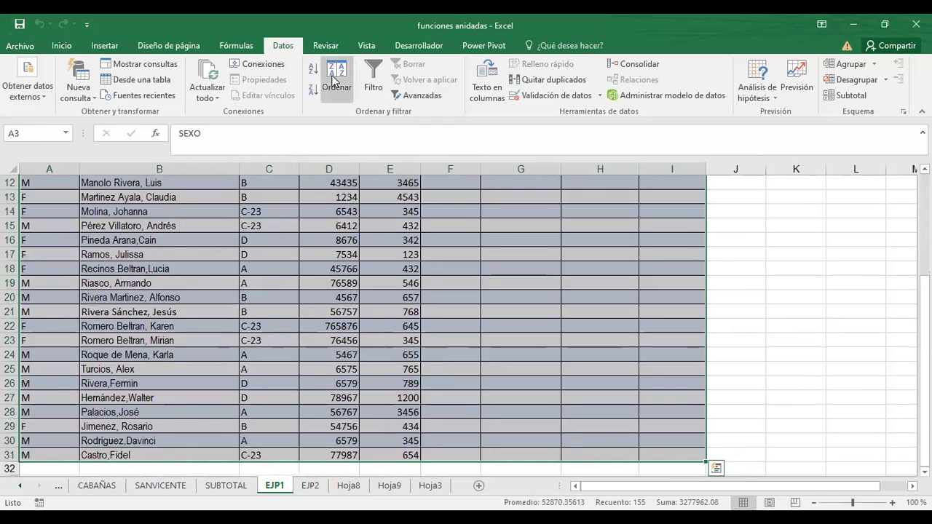
pyautogui.click(332, 79)
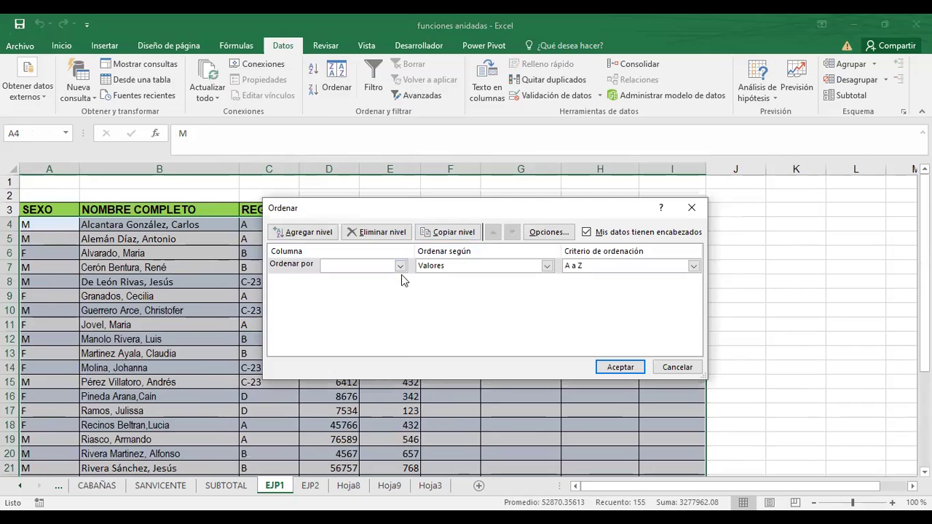
pyautogui.click(400, 266)
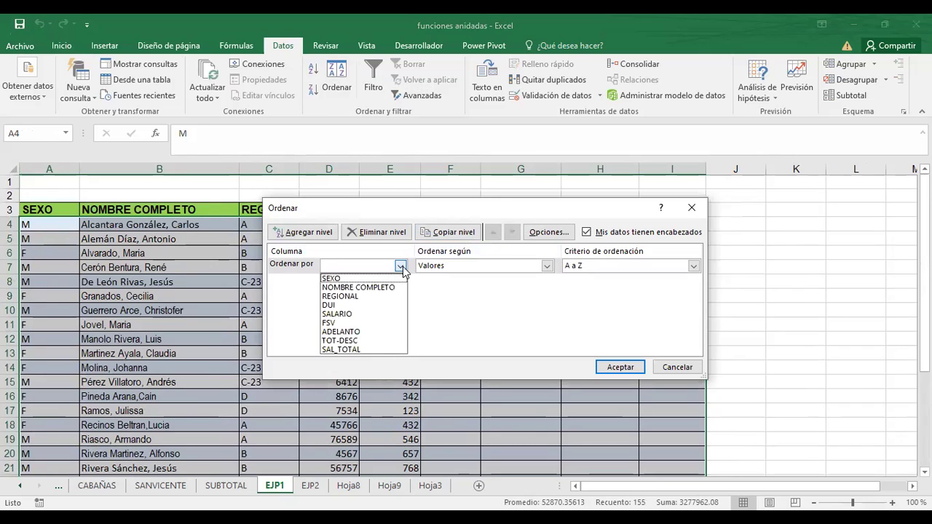
pyautogui.click(349, 278)
pyautogui.click(546, 267)
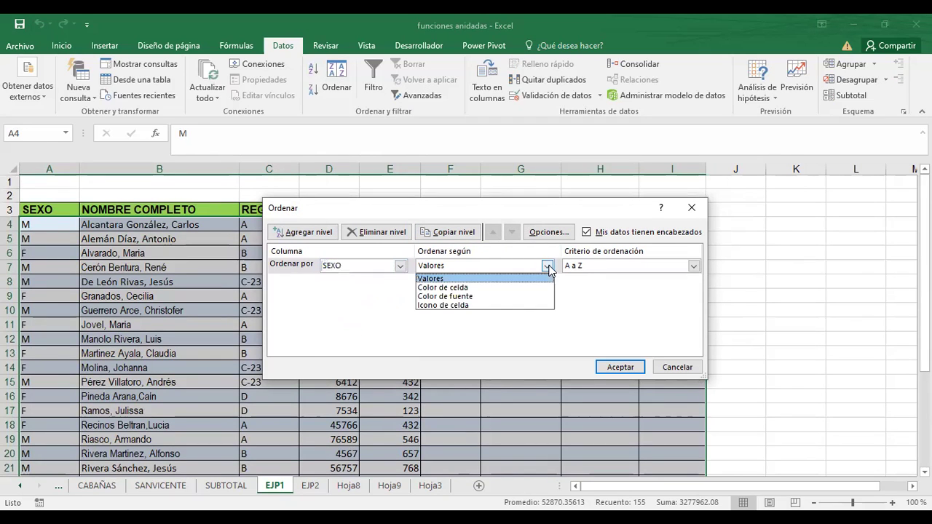
pyautogui.click(546, 267)
pyautogui.click(546, 267)
pyautogui.click(546, 266)
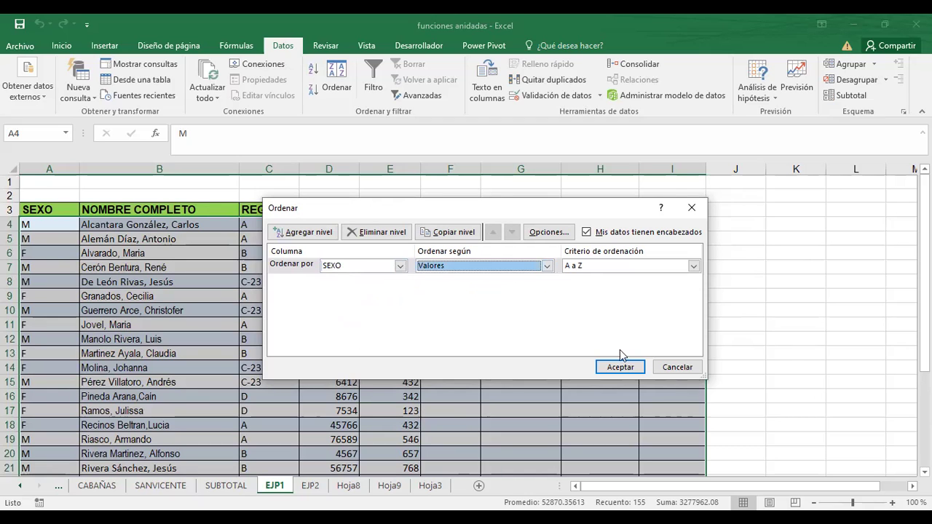
pyautogui.click(620, 365)
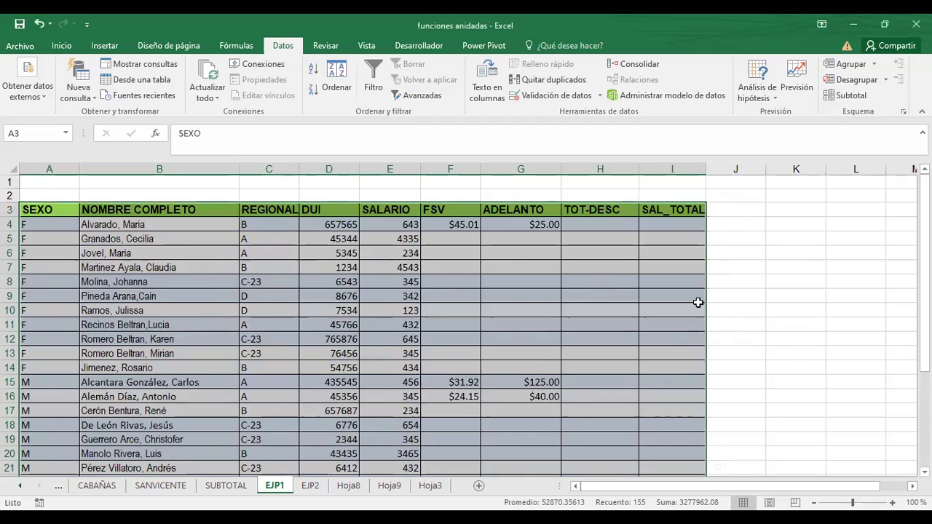
# Add Suma subtotals of SALARIO per SEXO, giving Total F 12421 and Total M 15766.
pyautogui.scroll(-2, 232, 277)
pyautogui.scroll(-1, 232, 278)
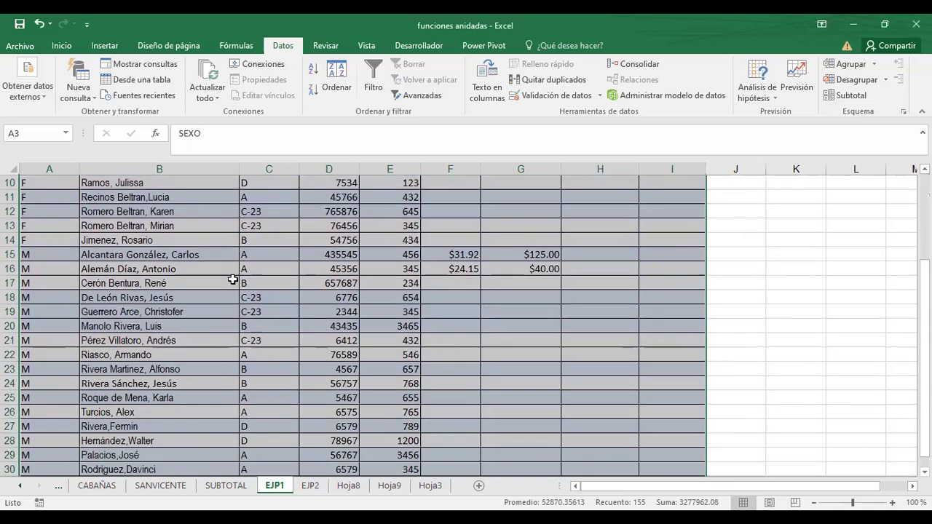
pyautogui.scroll(-1, 232, 280)
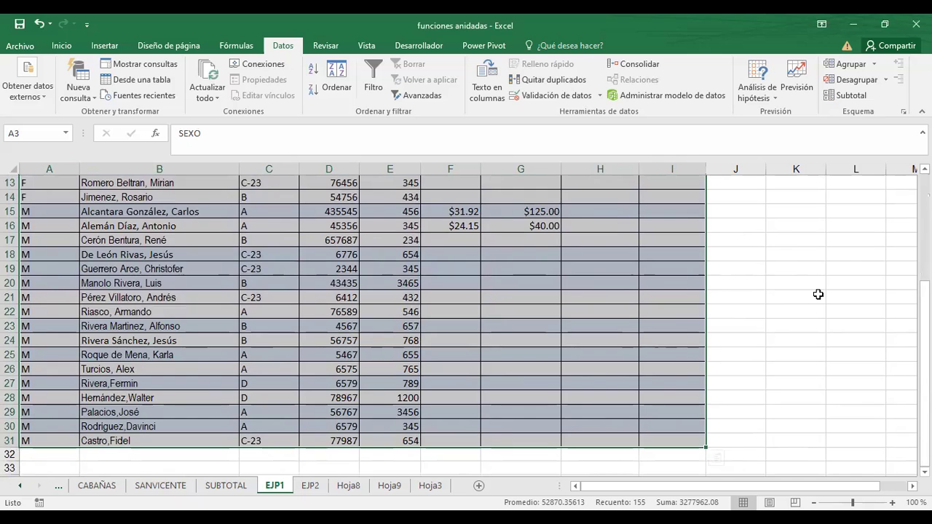
pyautogui.scroll(4, 819, 295)
pyautogui.click(847, 97)
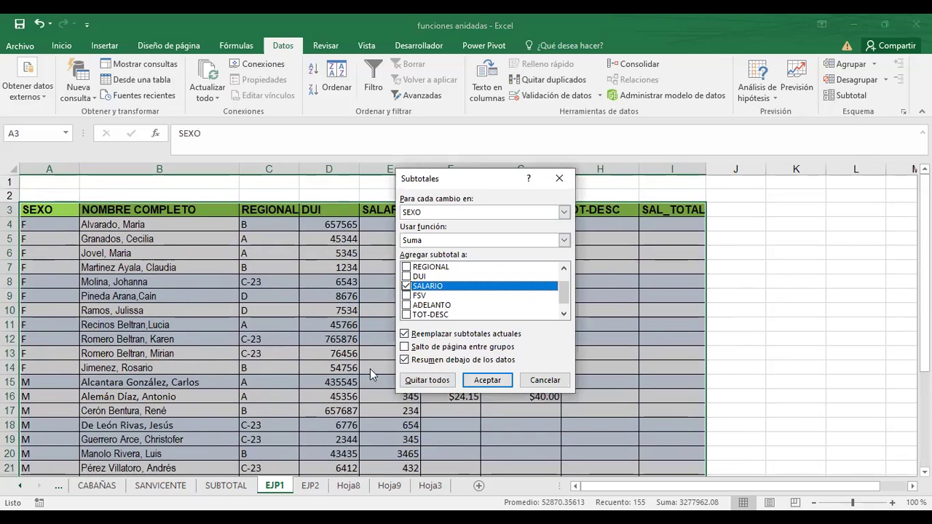
pyautogui.click(488, 381)
pyautogui.scroll(-4, 264, 303)
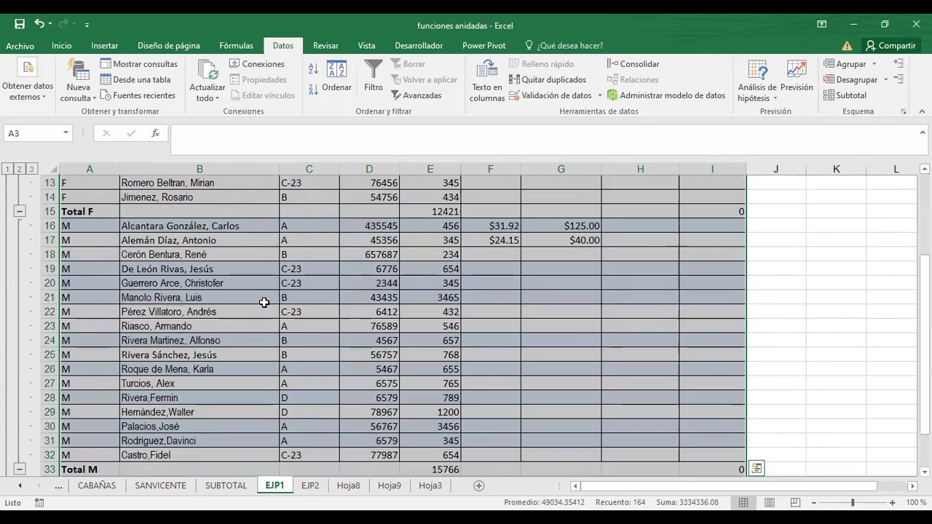
pyautogui.scroll(-1, 263, 302)
pyautogui.scroll(5, 264, 306)
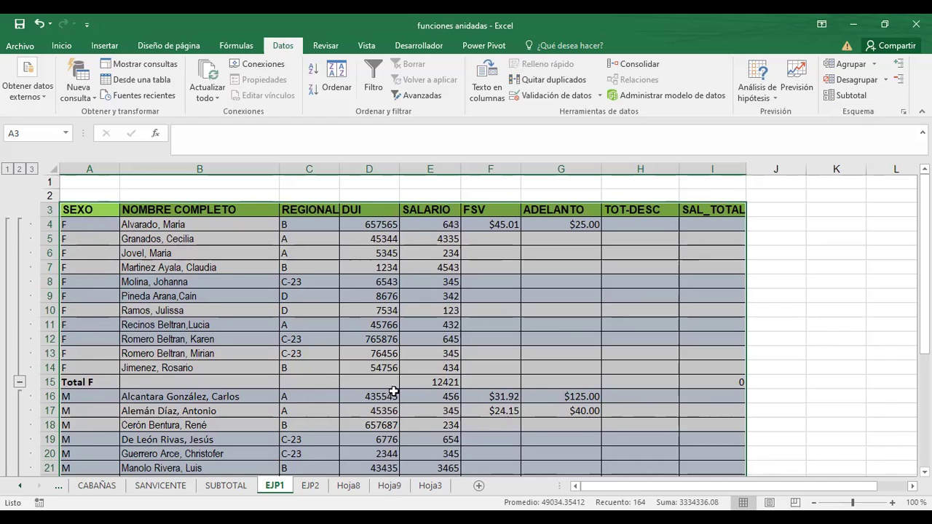
pyautogui.click(20, 381)
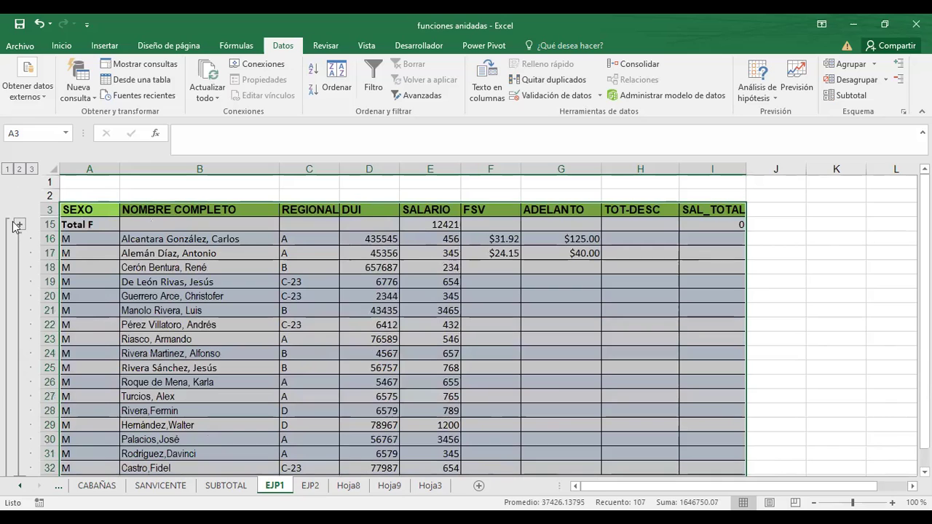
pyautogui.scroll(-3, 31, 407)
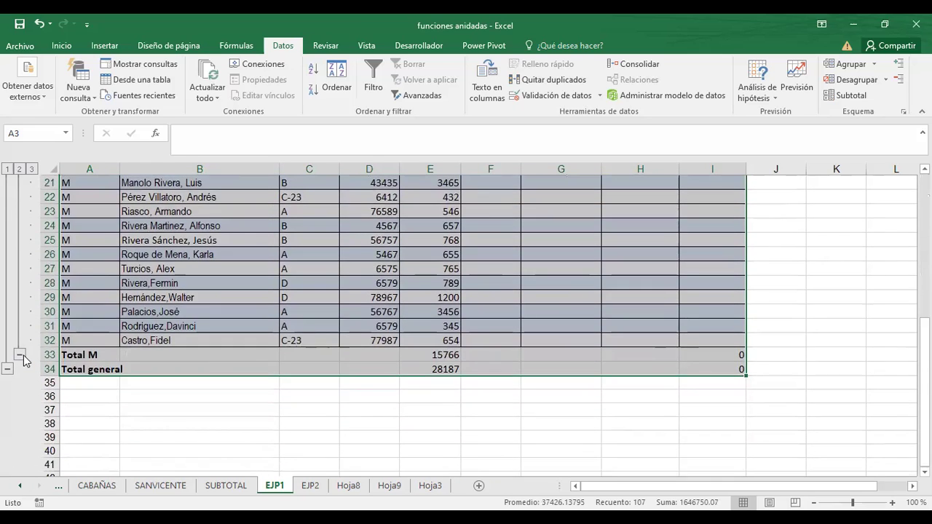
pyautogui.click(19, 355)
pyautogui.scroll(1, 291, 321)
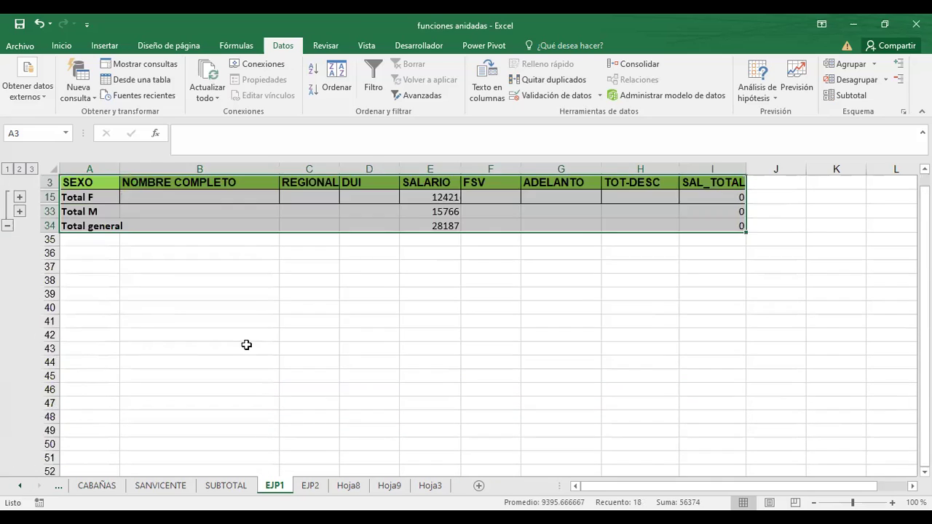
pyautogui.click(20, 211)
pyautogui.click(20, 197)
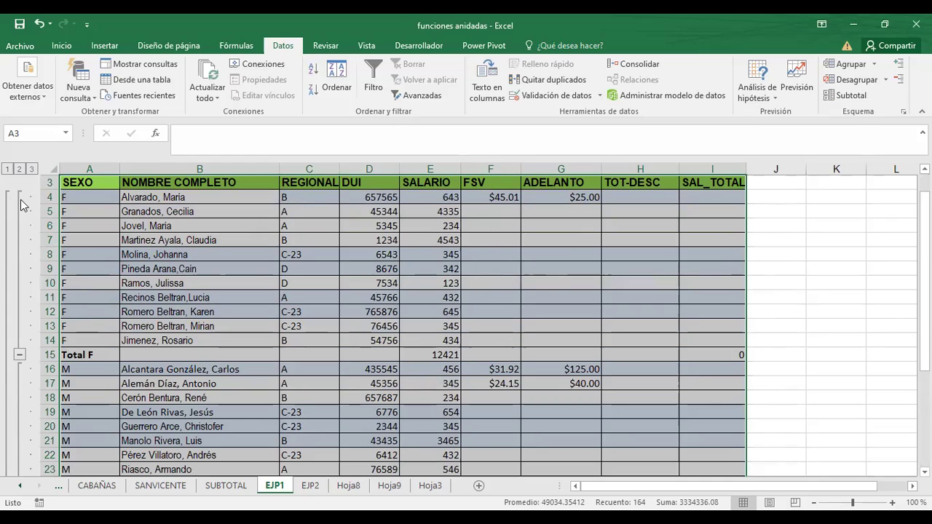
pyautogui.click(6, 170)
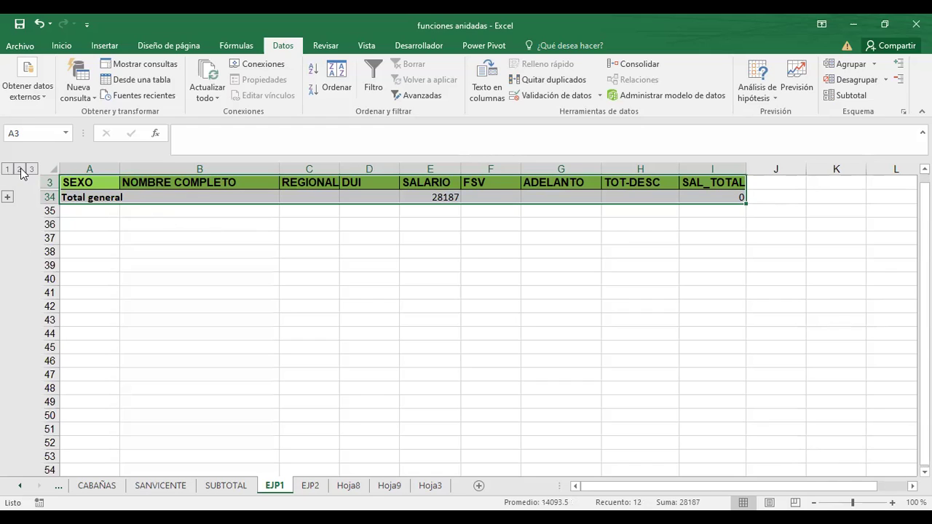
pyautogui.click(20, 170)
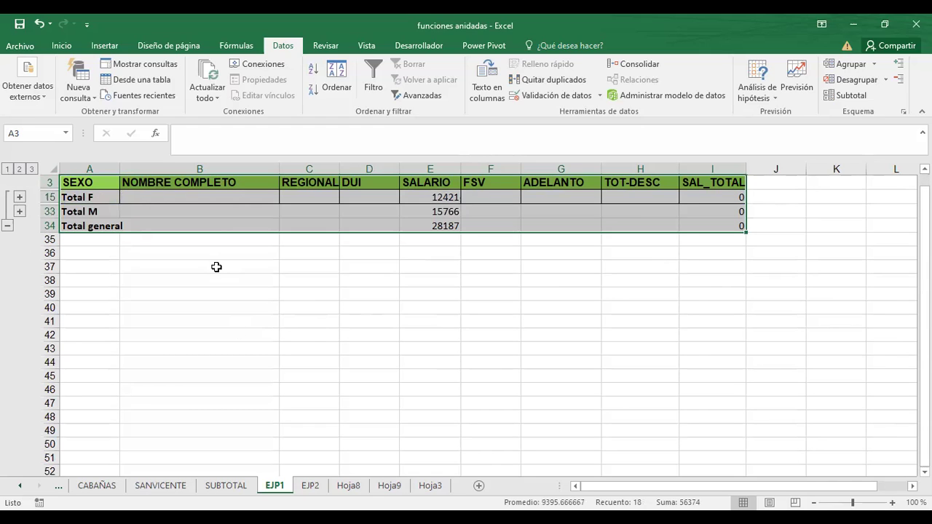
pyautogui.click(31, 169)
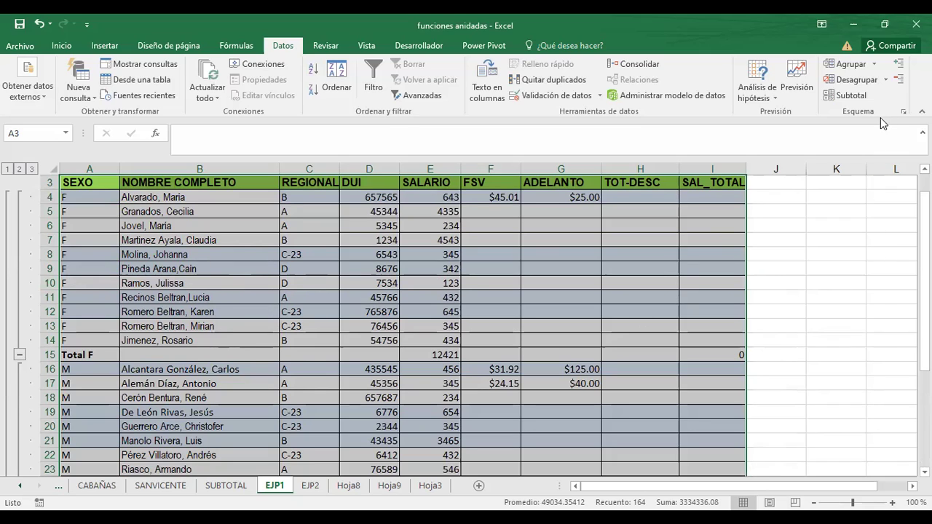
# Switch the SALARIO subtotal function to Cuenta, giving counts of 11 F and 17 M.
pyautogui.click(847, 97)
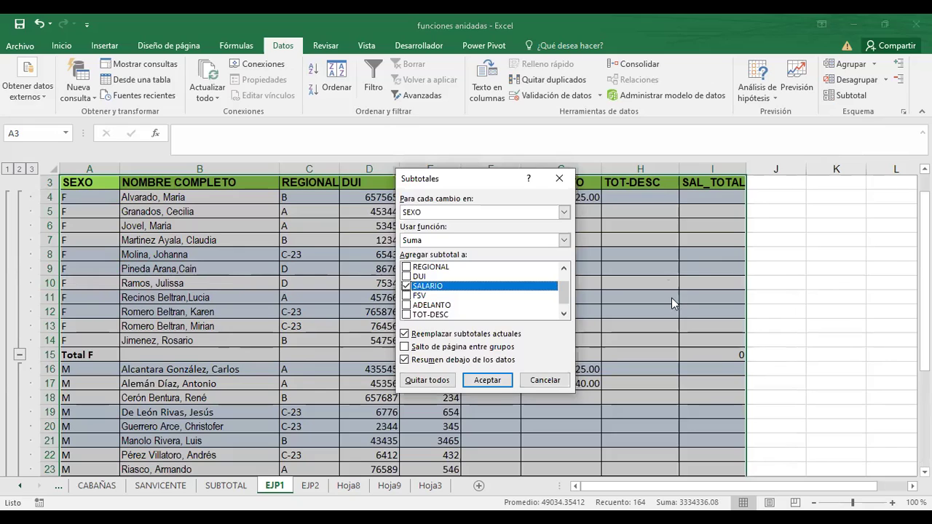
pyautogui.moveTo(566, 296); pyautogui.dragTo(571, 308)
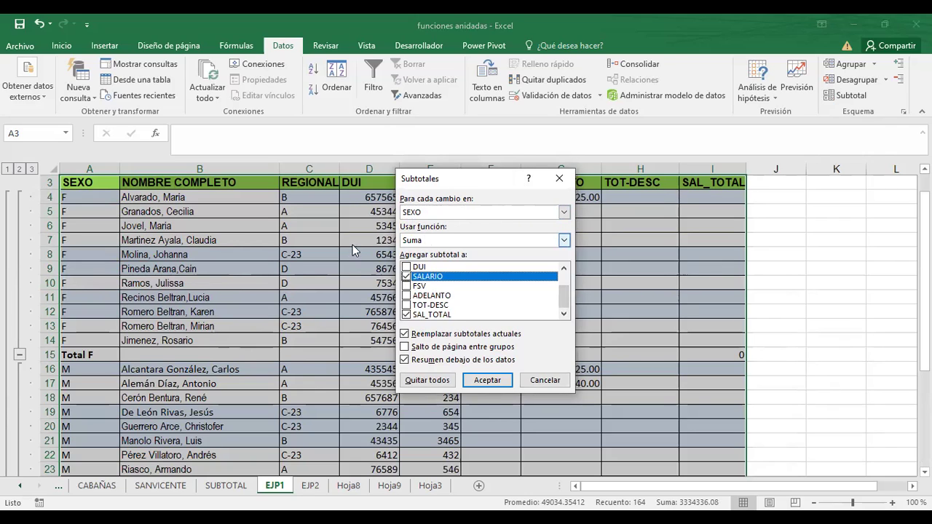
pyautogui.click(565, 242)
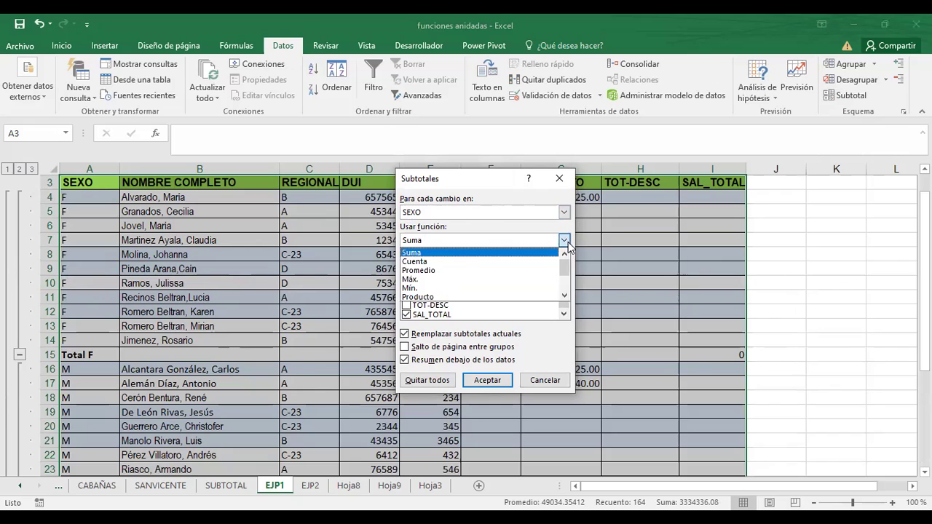
pyautogui.click(434, 264)
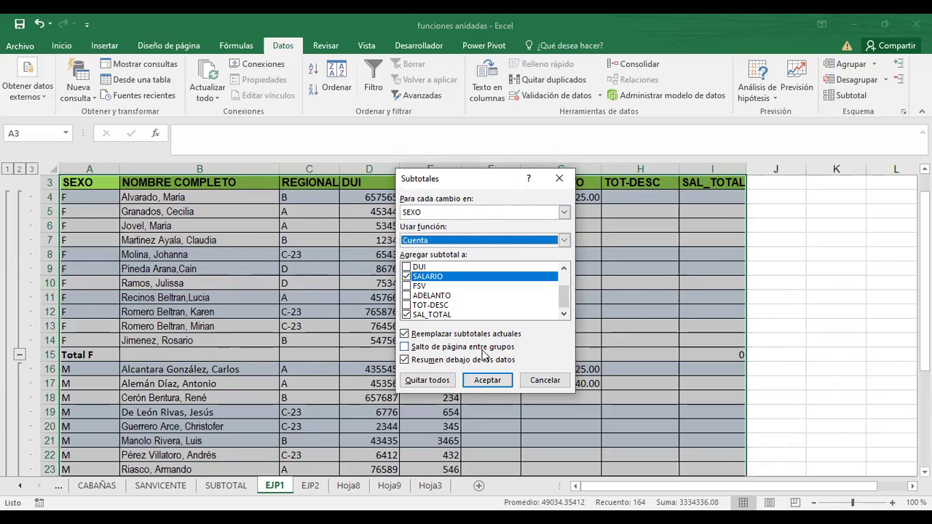
pyautogui.click(489, 384)
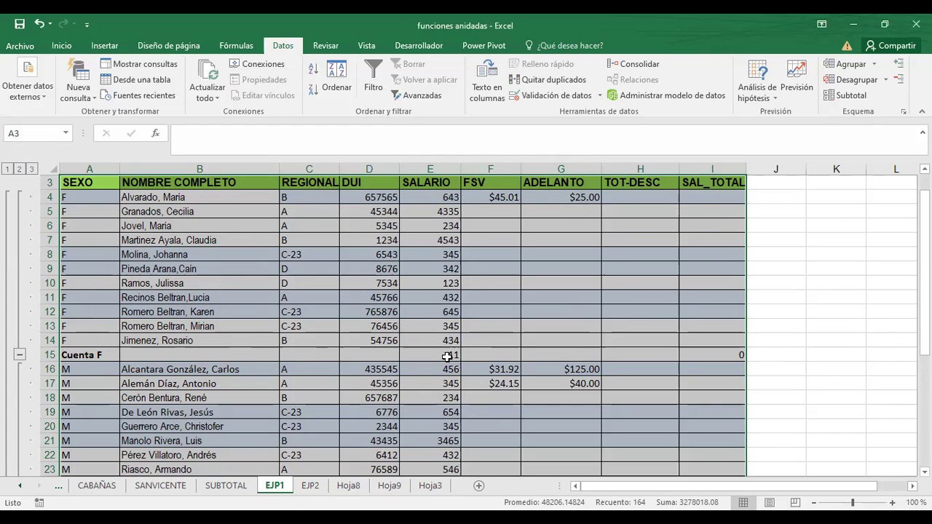
# Check the SUBTOTALES formulas in E15, E33 and E34.
pyautogui.click(442, 356)
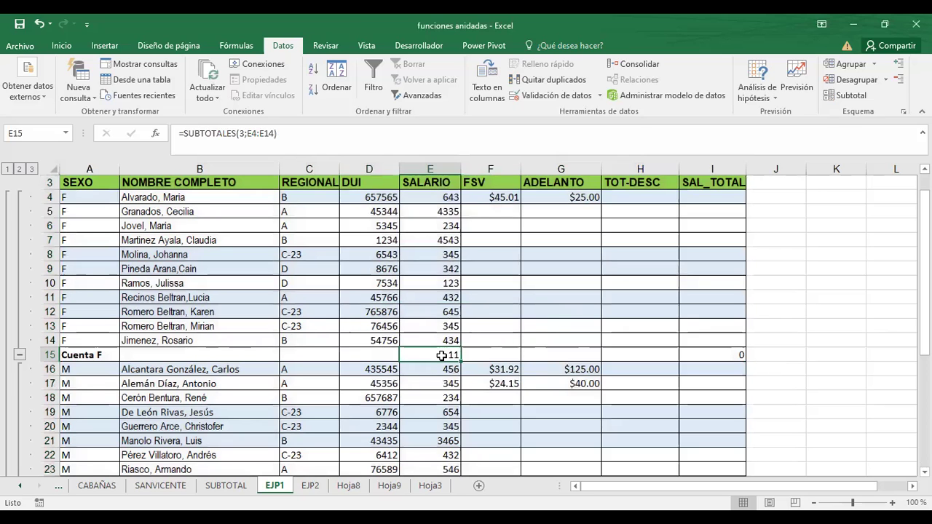
pyautogui.scroll(-2, 442, 355)
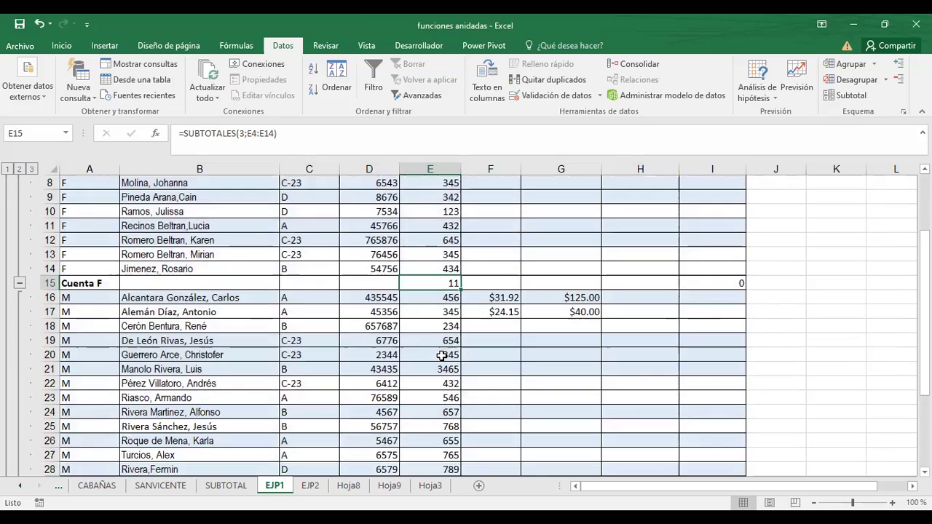
pyautogui.scroll(-2, 445, 356)
pyautogui.click(428, 442)
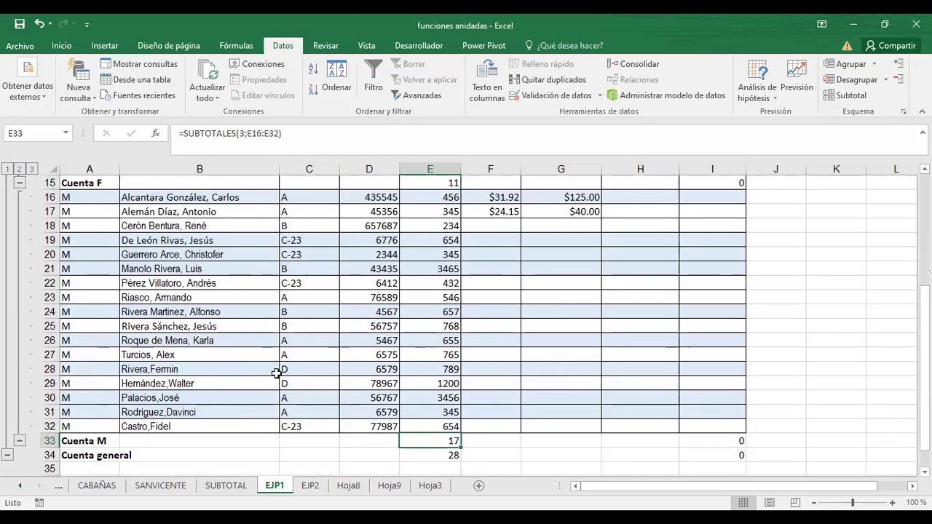
pyautogui.scroll(4, 557, 382)
pyautogui.scroll(-1, 466, 334)
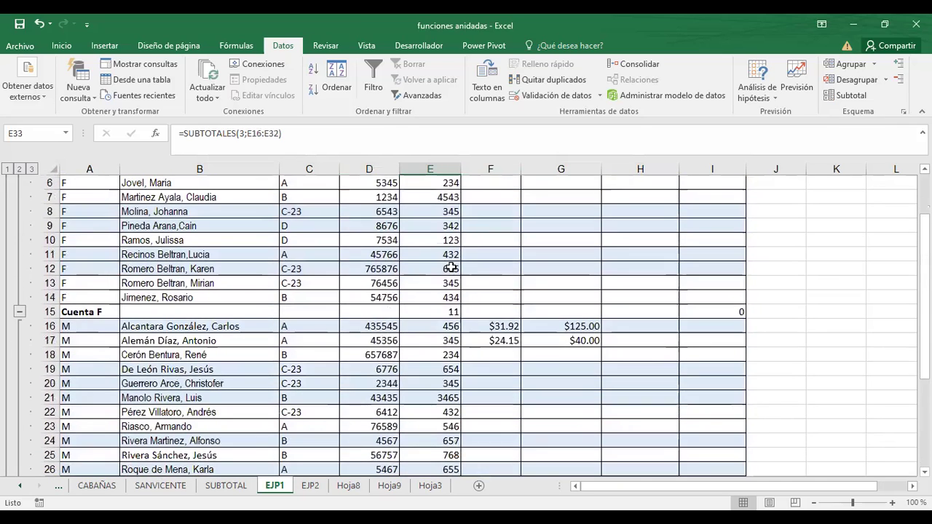
pyautogui.scroll(-2, 437, 270)
pyautogui.scroll(-2, 437, 273)
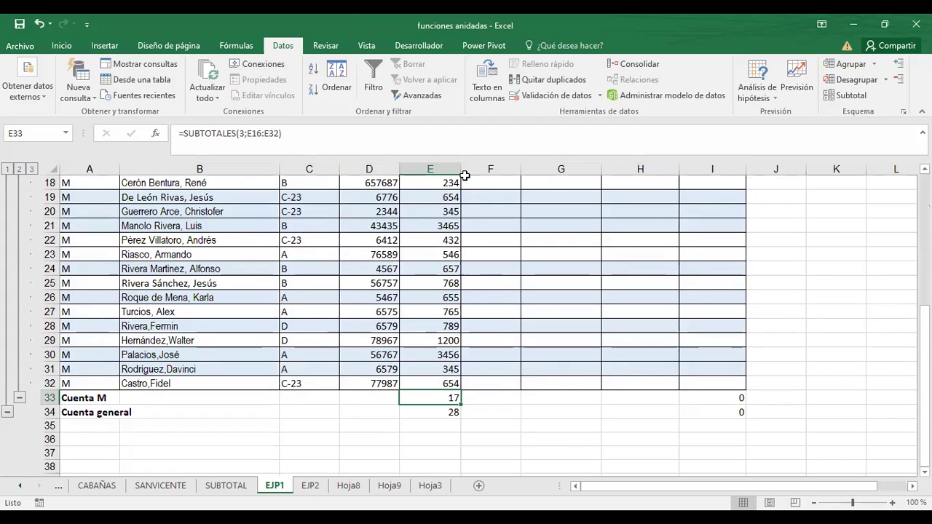
pyautogui.click(437, 415)
pyautogui.scroll(5, 437, 414)
pyautogui.scroll(1, 437, 412)
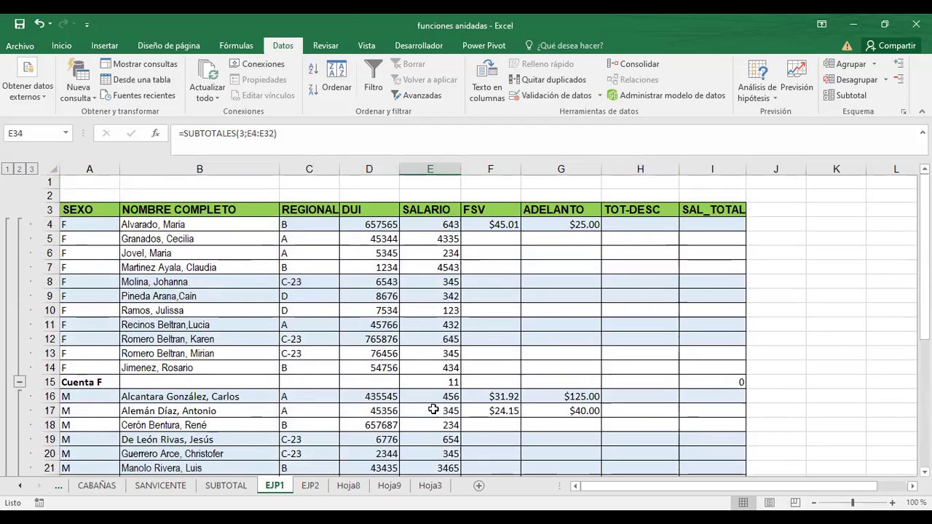
# Reopen Subtotal and choose NOMBRE COMPLETO as the column to group by.
pyautogui.click(838, 98)
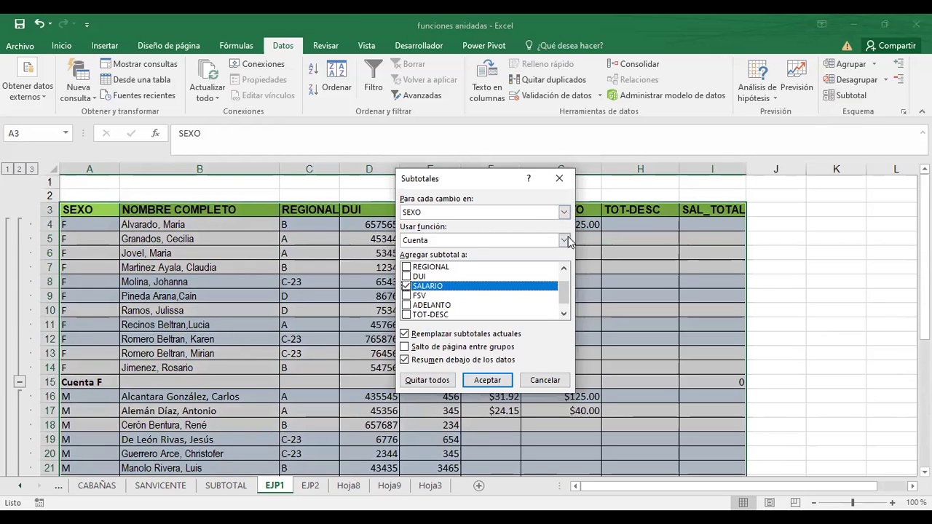
pyautogui.click(564, 213)
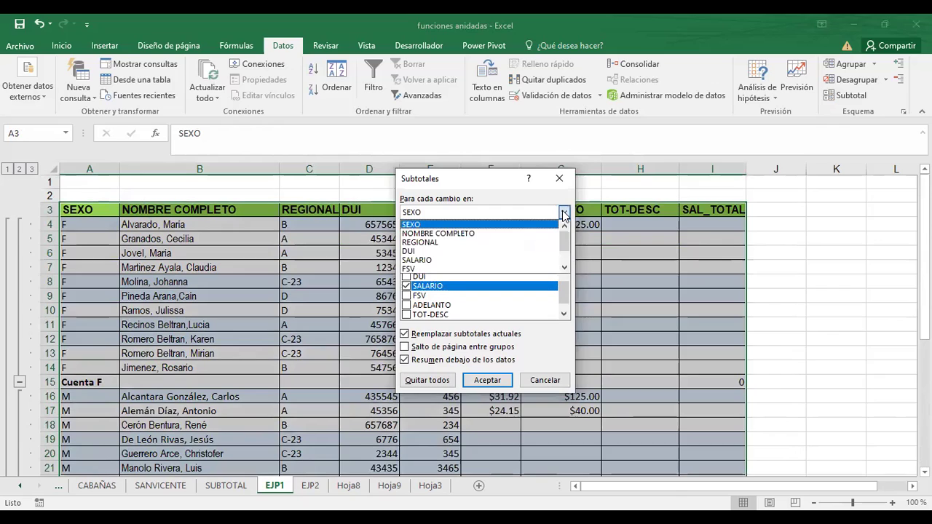
pyautogui.click(450, 233)
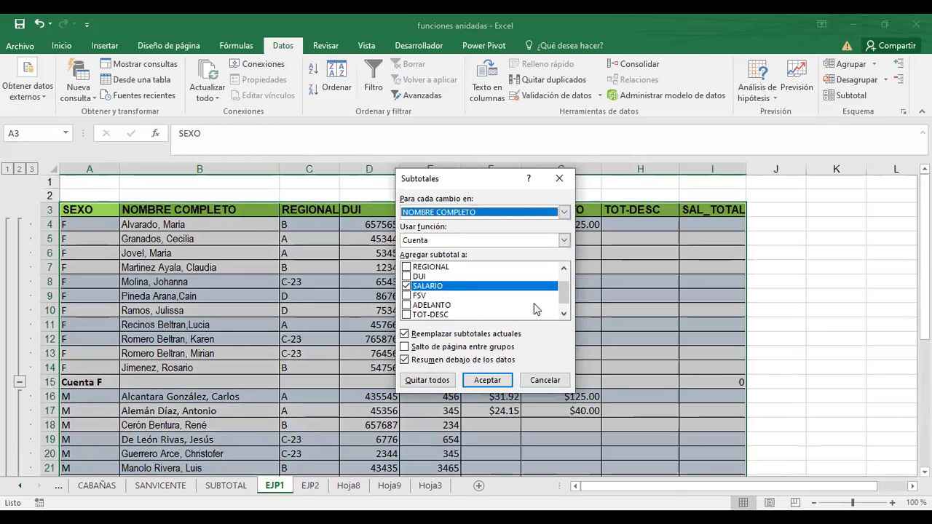
pyautogui.click(480, 380)
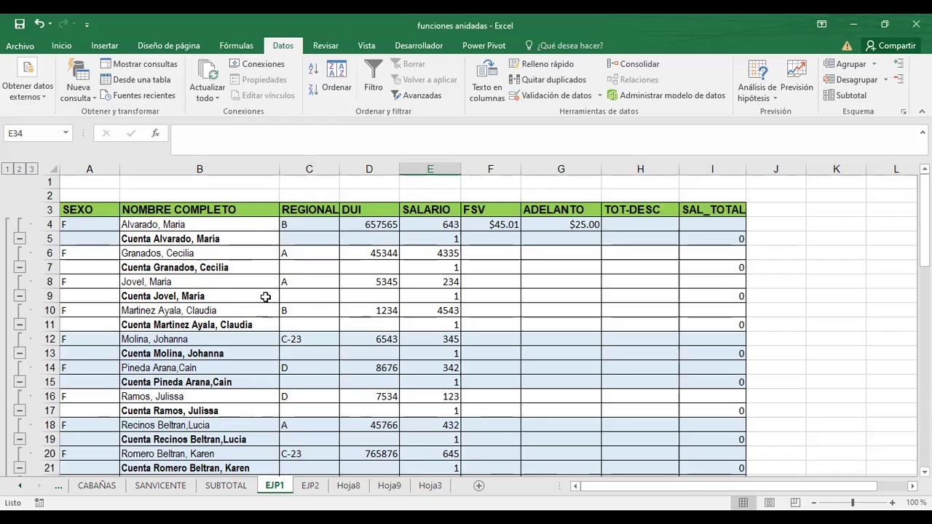
pyautogui.scroll(-2, 332, 292)
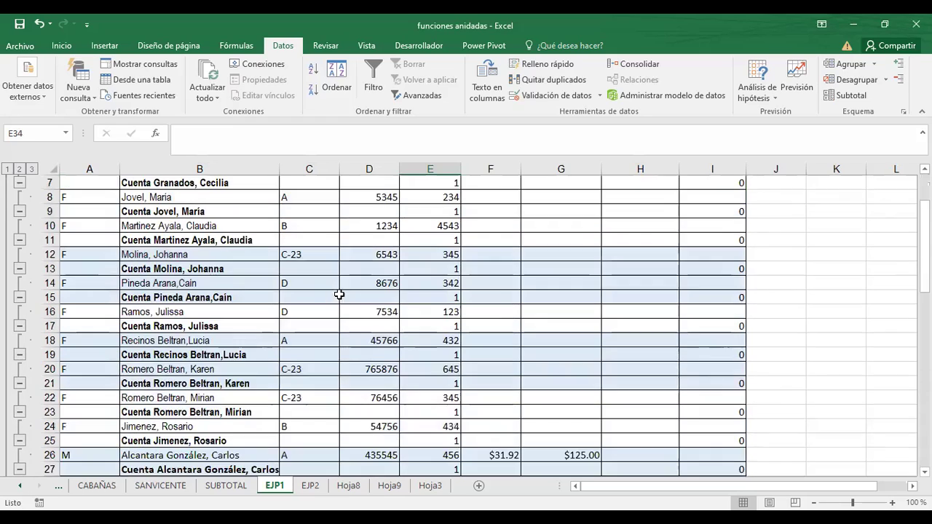
pyautogui.scroll(-2, 339, 293)
pyautogui.scroll(-2, 378, 305)
pyautogui.scroll(-5, 405, 318)
pyautogui.scroll(-2, 407, 319)
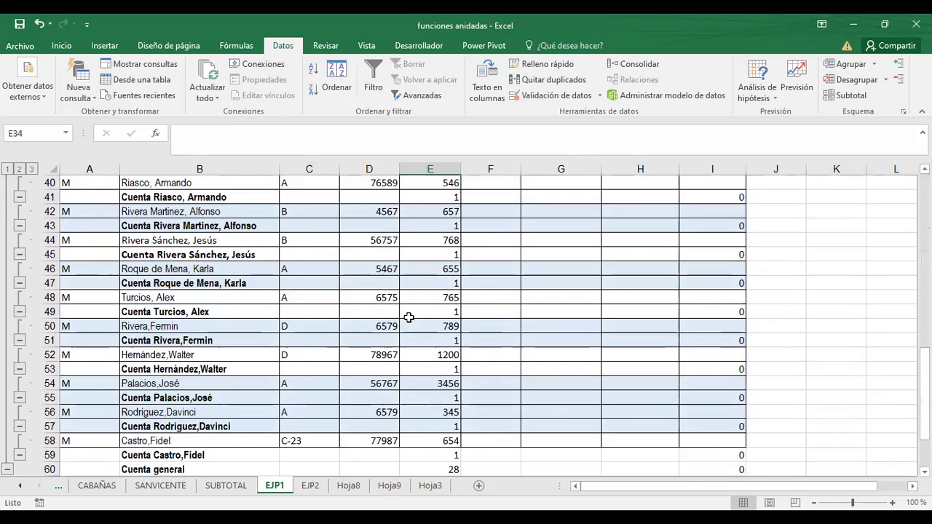
pyautogui.scroll(-4, 410, 316)
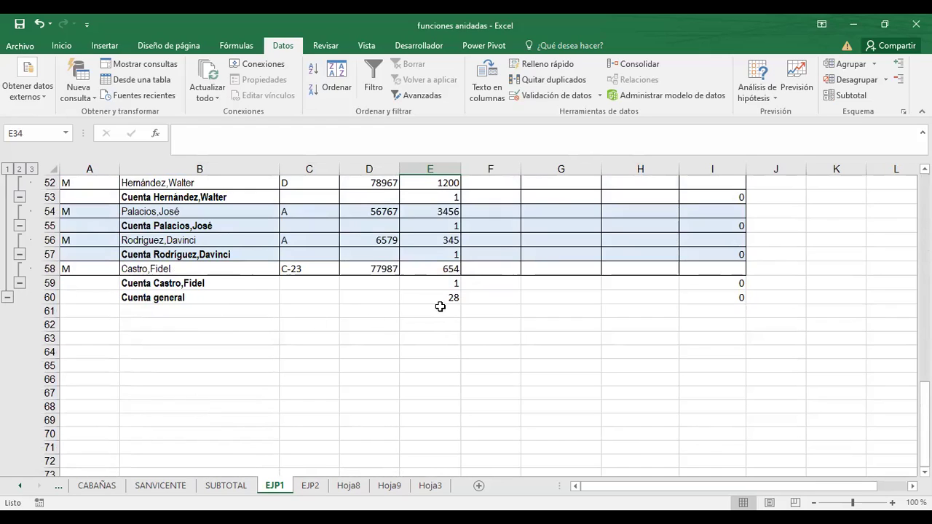
pyautogui.click(413, 287)
pyautogui.click(440, 297)
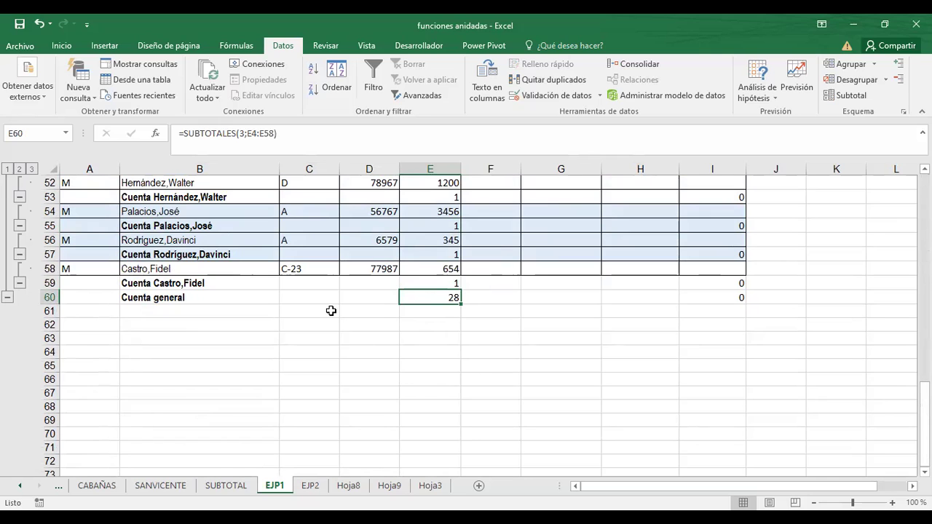
pyautogui.scroll(4, 322, 343)
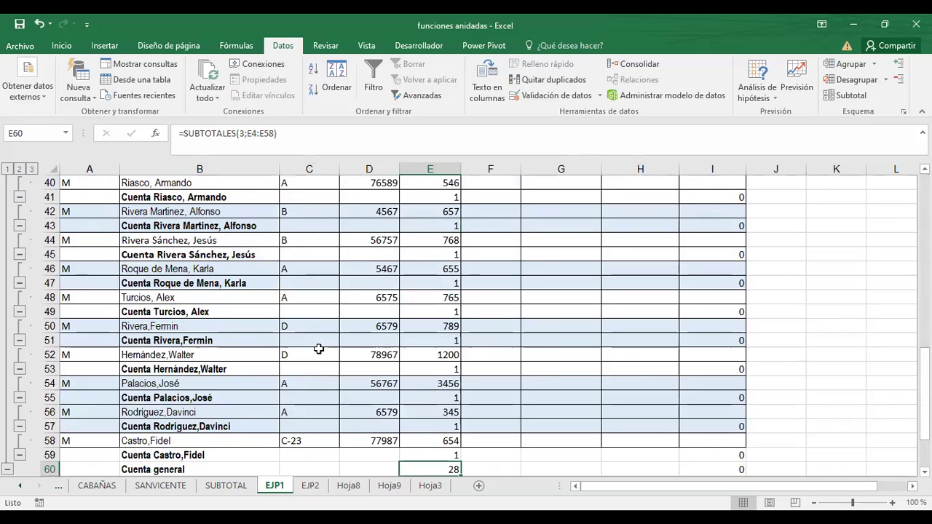
pyautogui.scroll(-2, 328, 347)
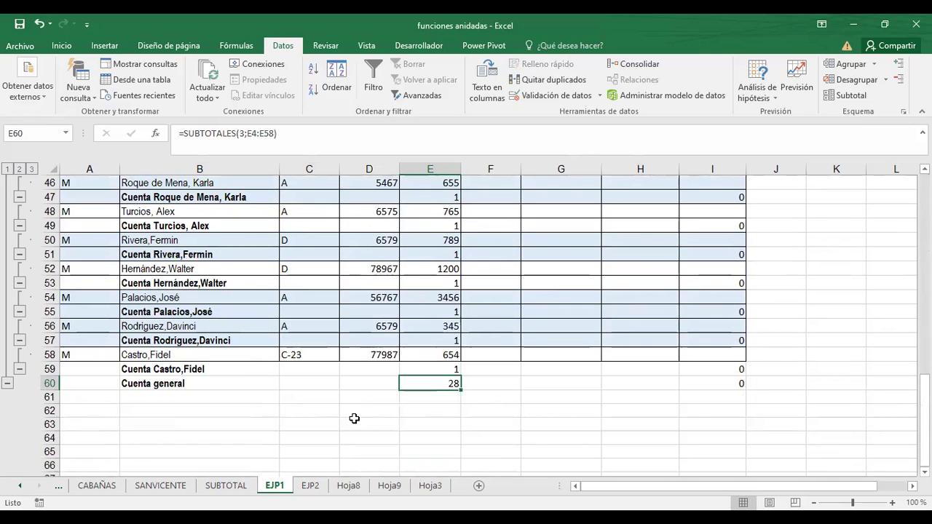
pyautogui.scroll(4, 351, 415)
pyautogui.scroll(11, 351, 415)
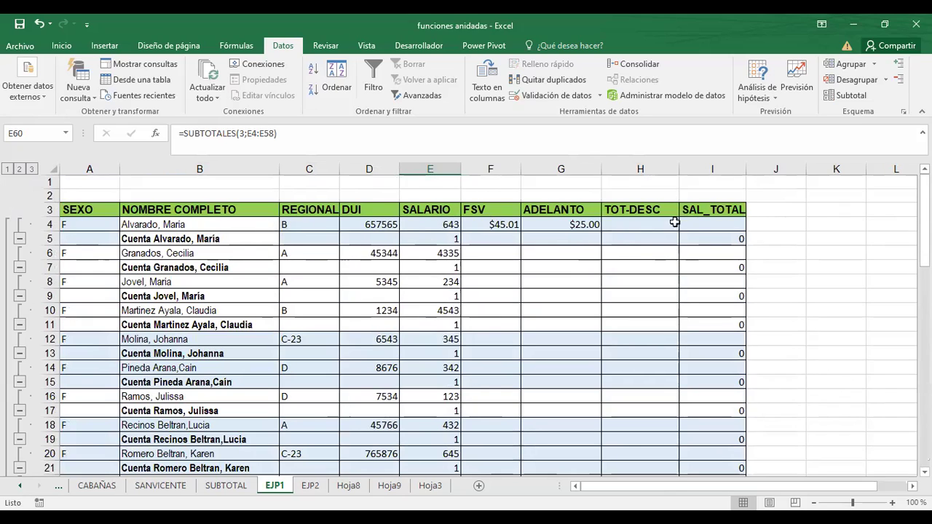
pyautogui.scroll(-2, 795, 293)
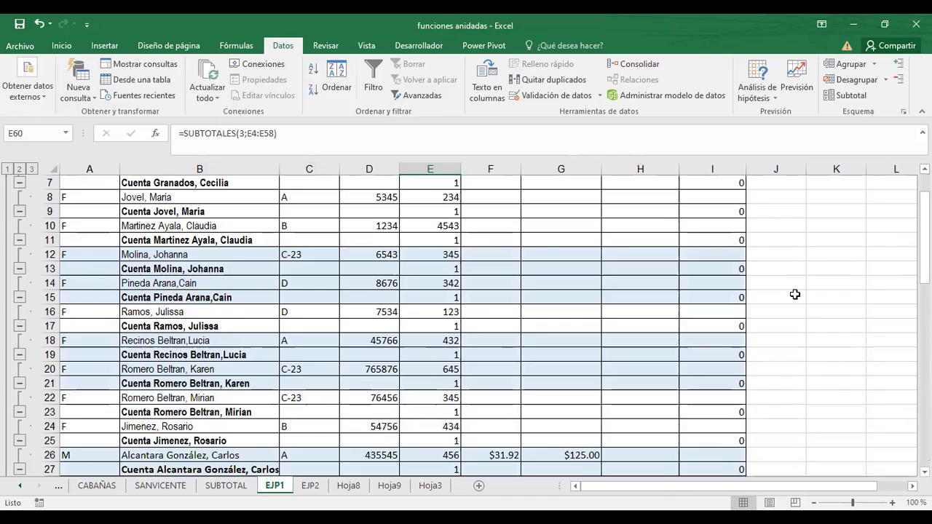
pyautogui.scroll(-6, 476, 447)
pyautogui.scroll(-5, 477, 448)
pyautogui.click(501, 455)
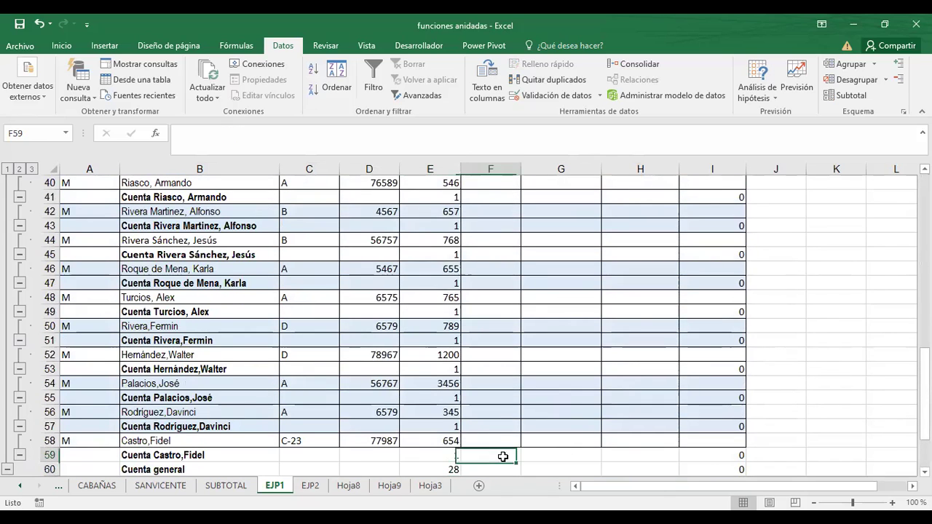
pyautogui.click(555, 326)
pyautogui.scroll(5, 555, 326)
pyautogui.scroll(8, 641, 280)
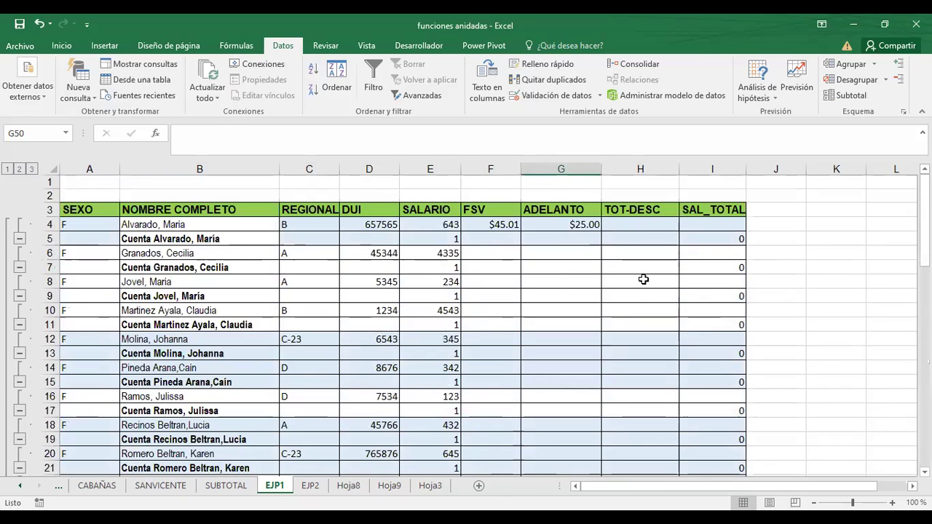
pyautogui.moveTo(432, 209); pyautogui.dragTo(502, 439)
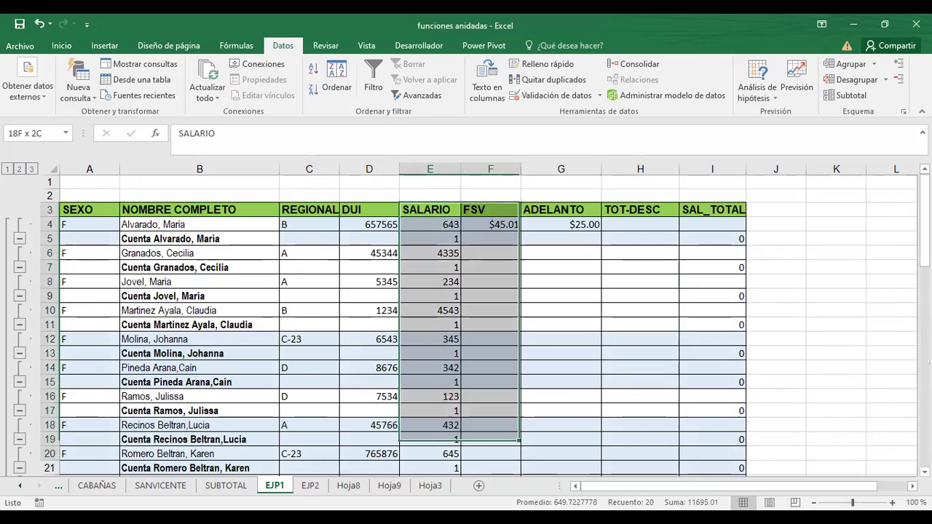
pyautogui.moveTo(433, 438); pyautogui.dragTo(426, 454)
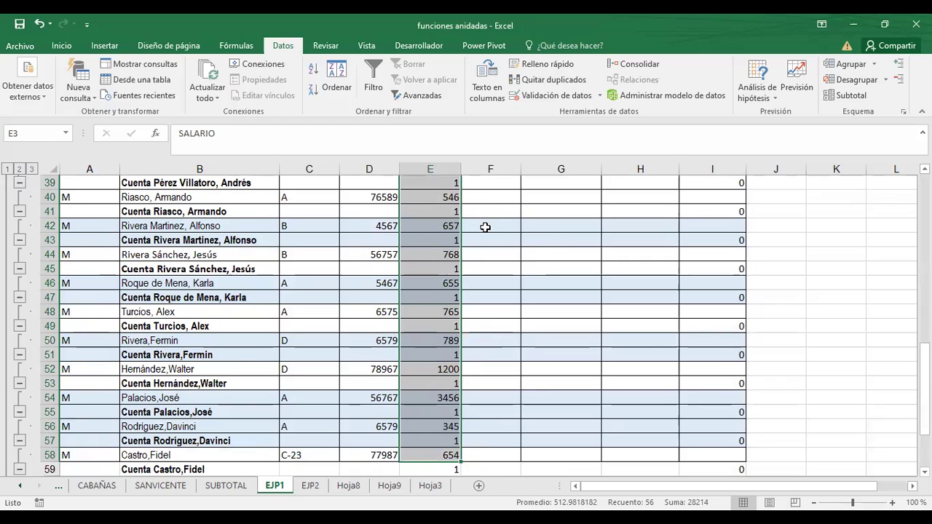
pyautogui.scroll(4, 617, 258)
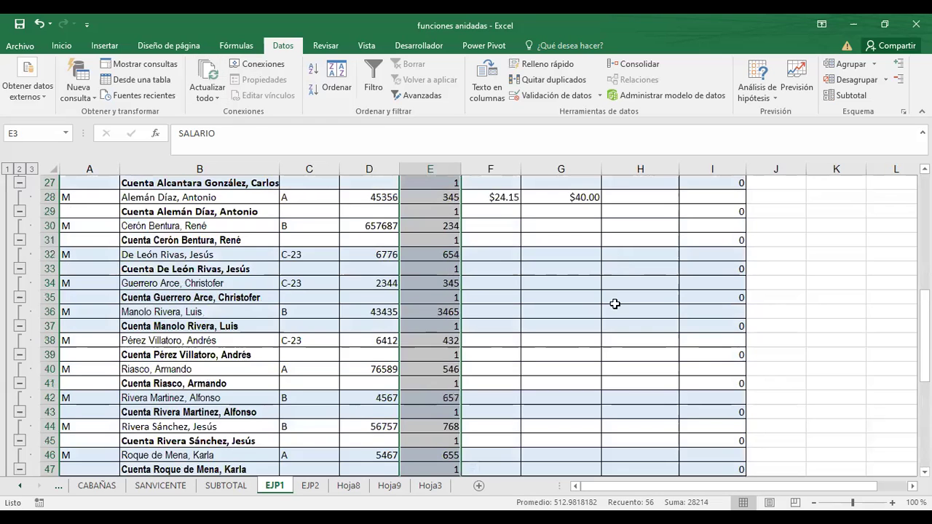
pyautogui.scroll(4, 616, 303)
pyautogui.scroll(5, 610, 291)
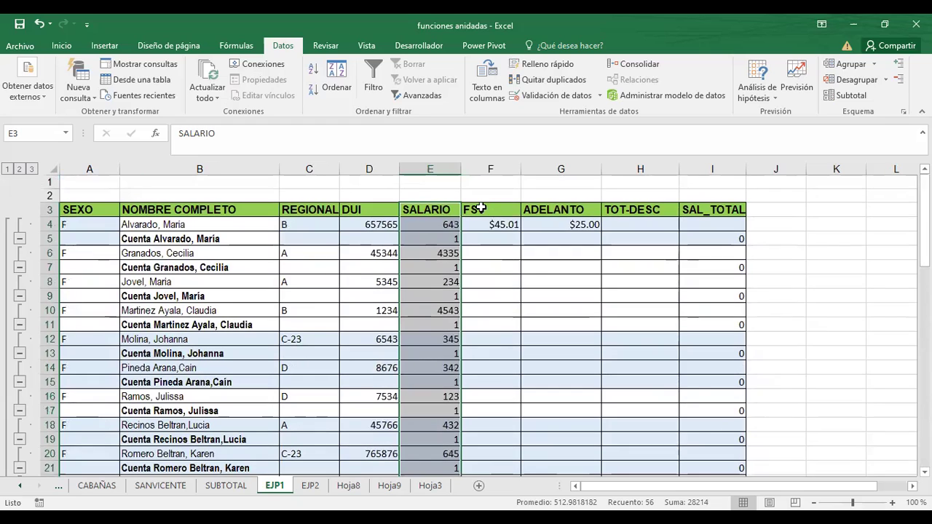
pyautogui.click(480, 209)
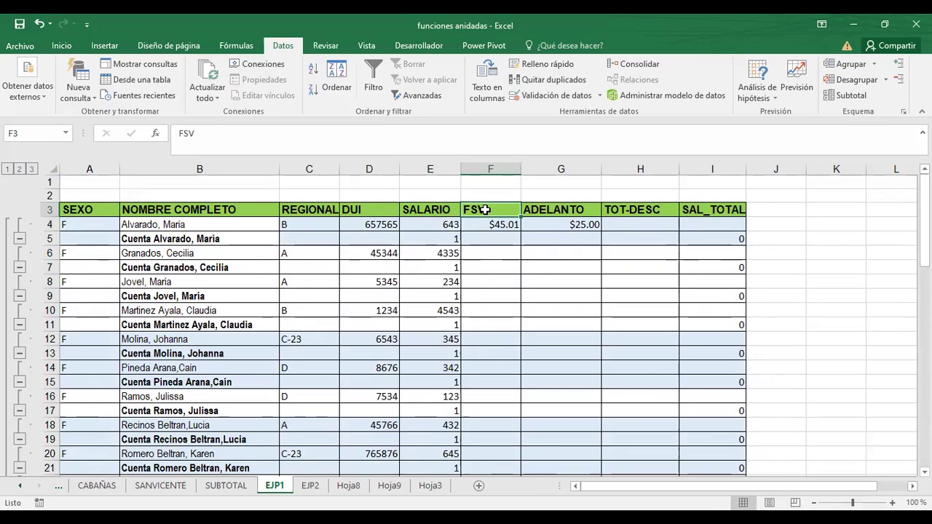
pyautogui.moveTo(483, 210); pyautogui.dragTo(514, 311)
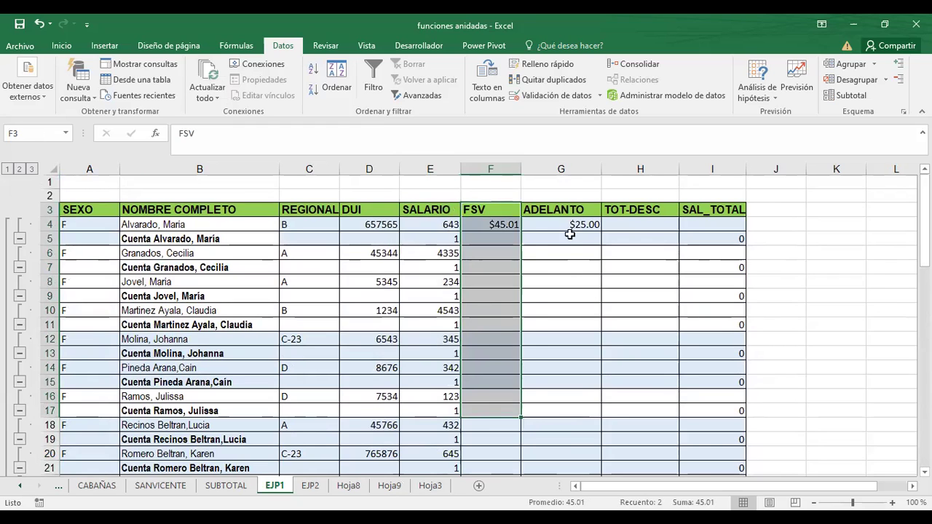
pyautogui.click(568, 211)
pyautogui.scroll(-3, 581, 271)
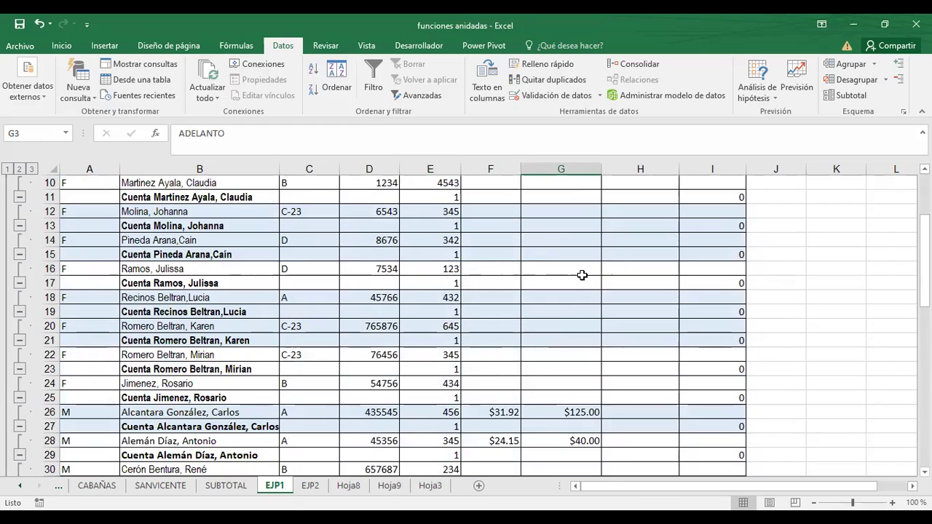
pyautogui.scroll(3, 566, 312)
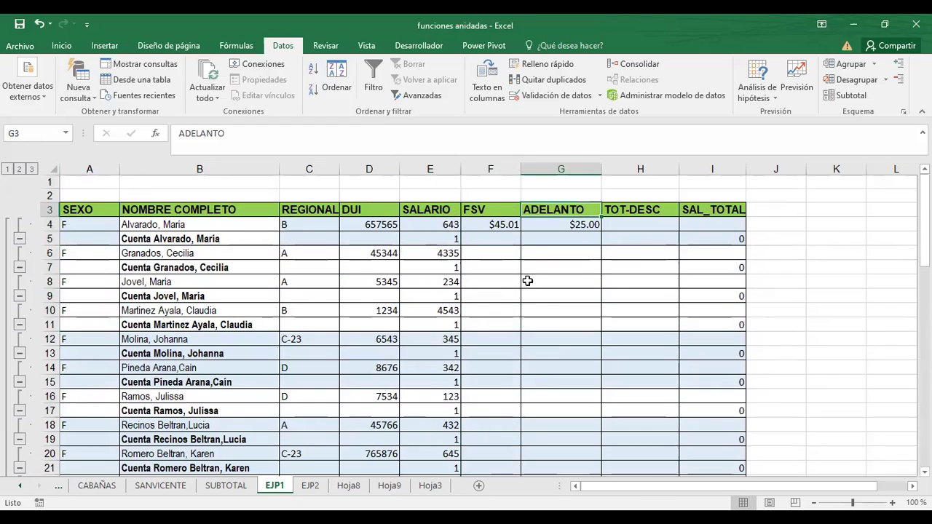
pyautogui.click(630, 208)
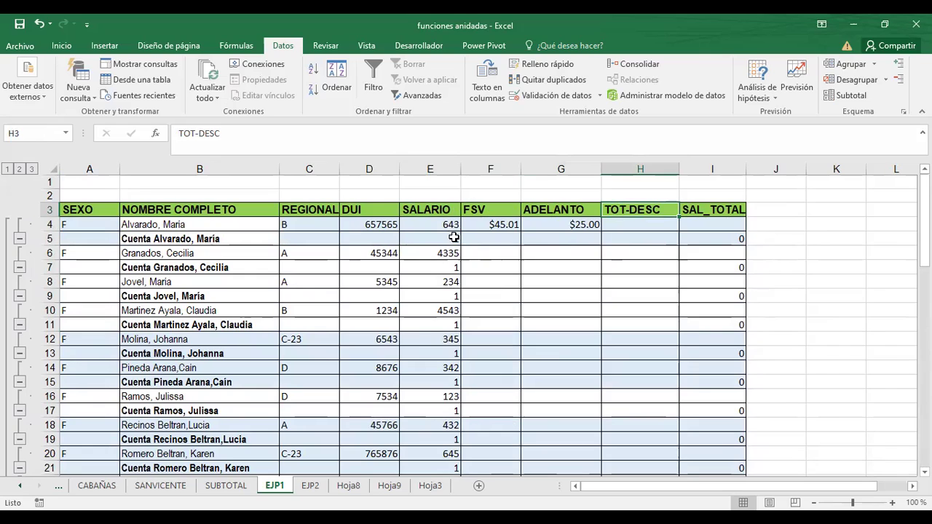
pyautogui.click(635, 227)
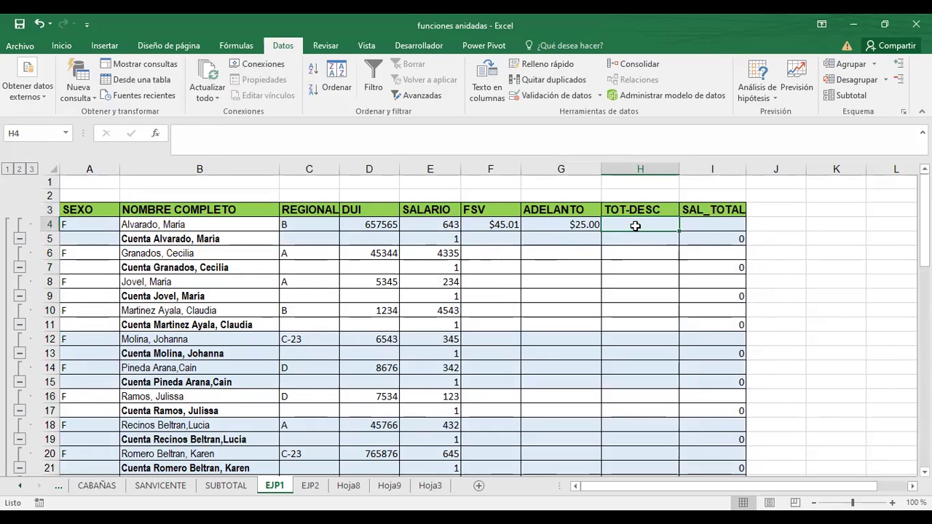
# Enter =E4-F4-G4 in H4 for the total deductions.
pyautogui.click(715, 227)
pyautogui.click(635, 230)
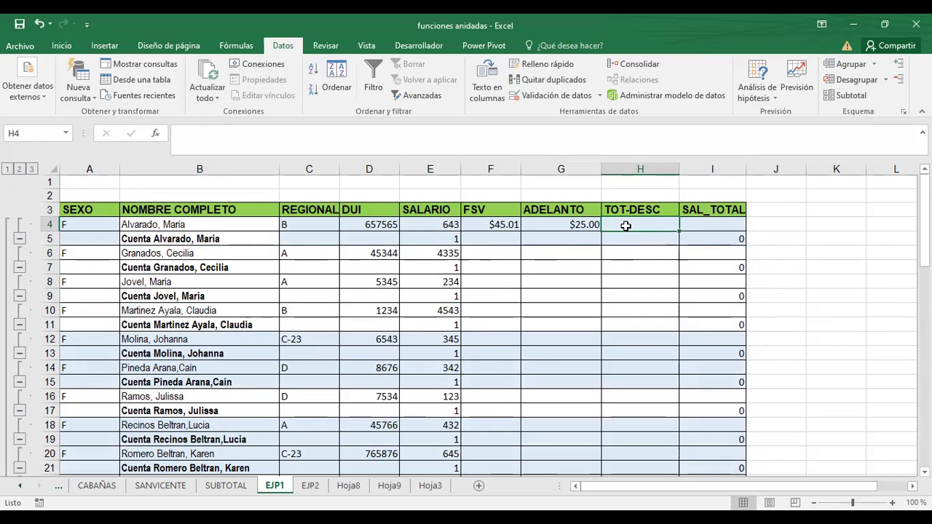
pyautogui.write('=')
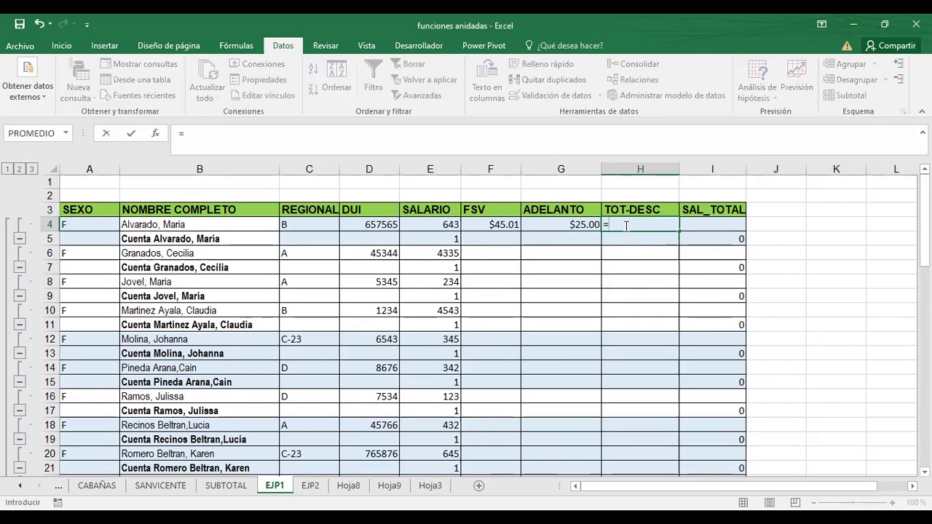
pyautogui.click(437, 222)
pyautogui.write('-')
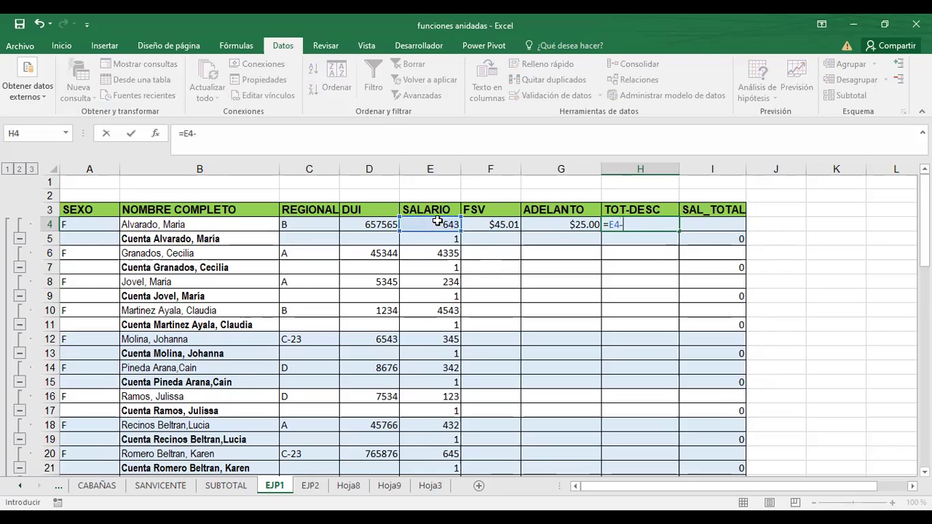
pyautogui.click(491, 220)
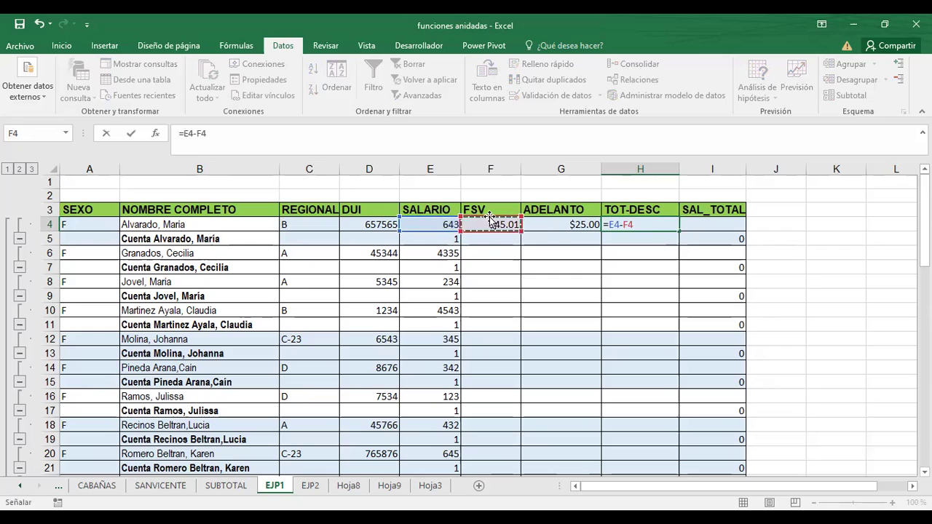
pyautogui.write('-')
pyautogui.click(576, 221)
pyautogui.press('Return')
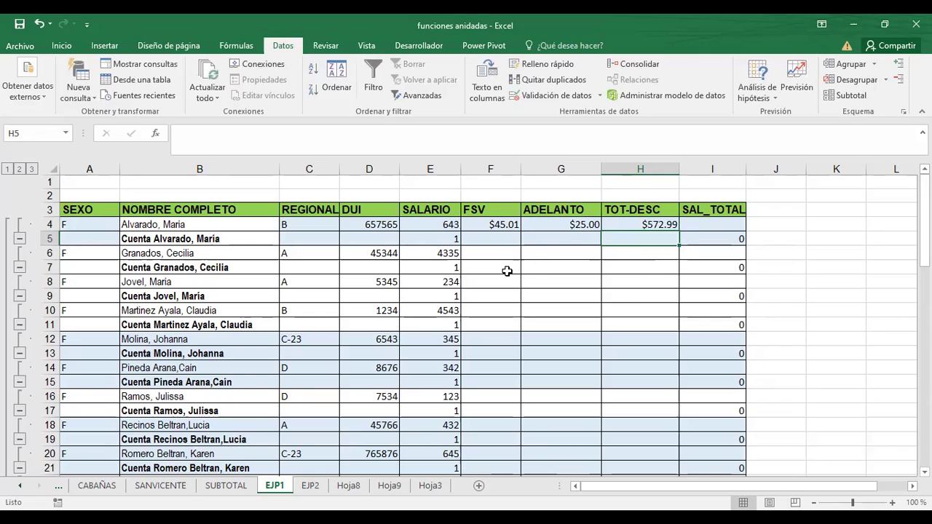
# Replace H4's formula with =SUMA(F4:G4).
pyautogui.click(627, 225)
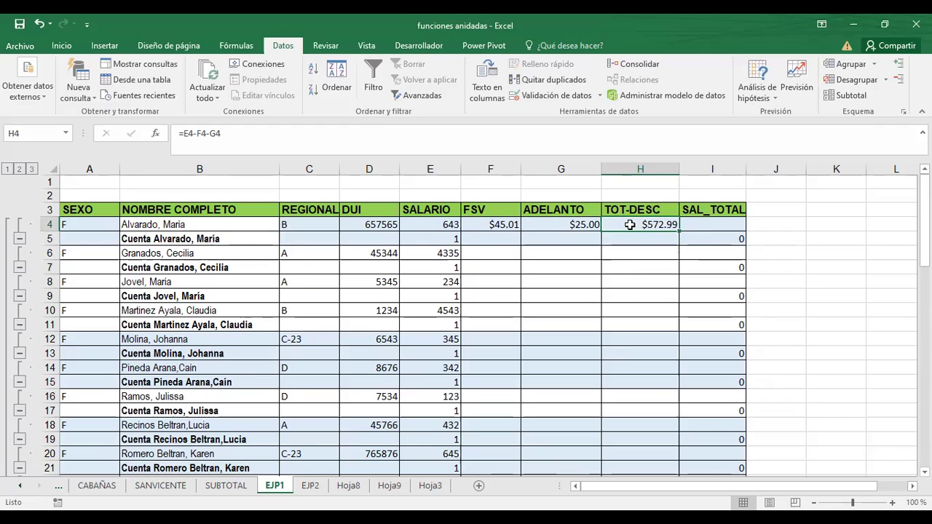
pyautogui.press('Delete')
pyautogui.write('=')
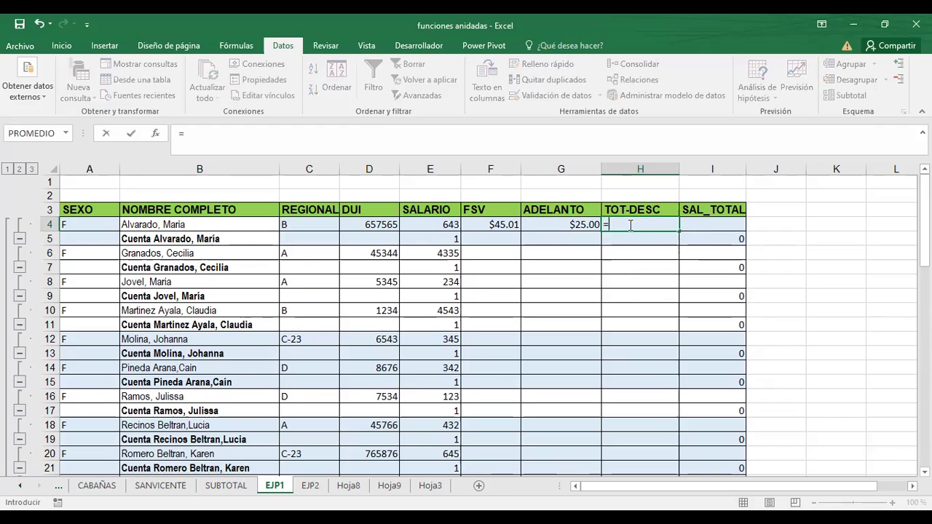
pyautogui.write('SUMA')
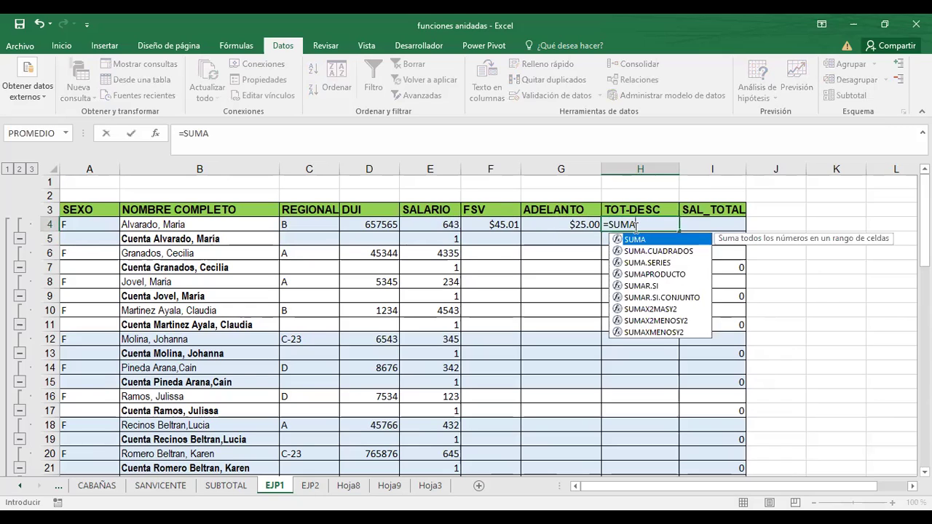
pyautogui.write('(')
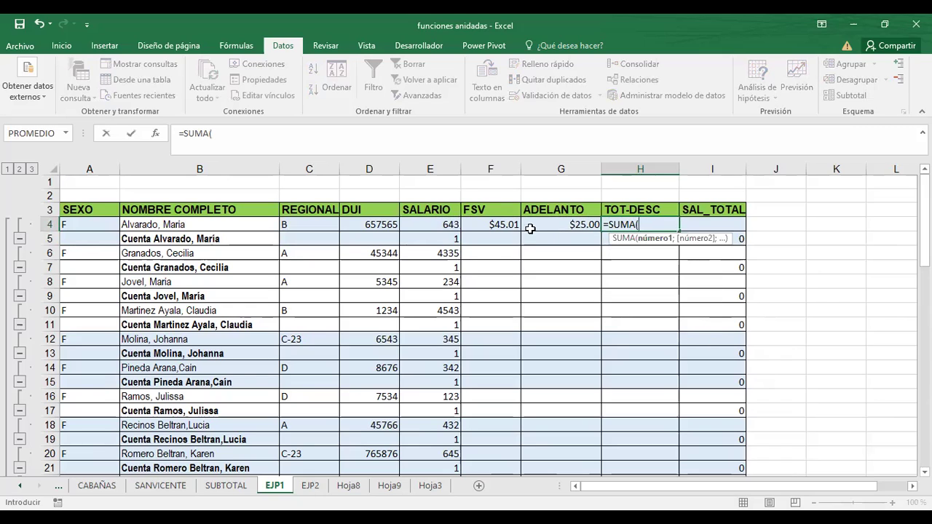
pyautogui.moveTo(481, 225); pyautogui.dragTo(544, 226)
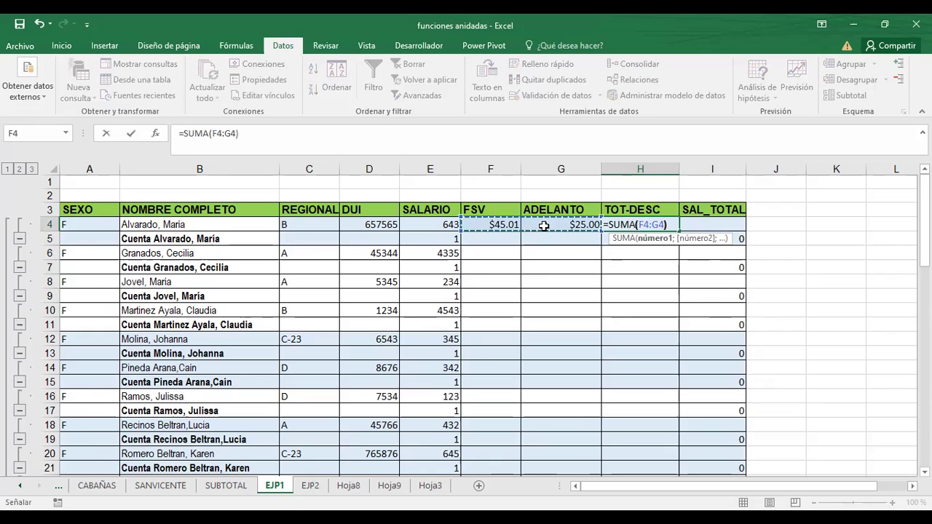
pyautogui.press('Return')
# Enter =E4-H4 in I4 for the net salary.
pyautogui.click(719, 225)
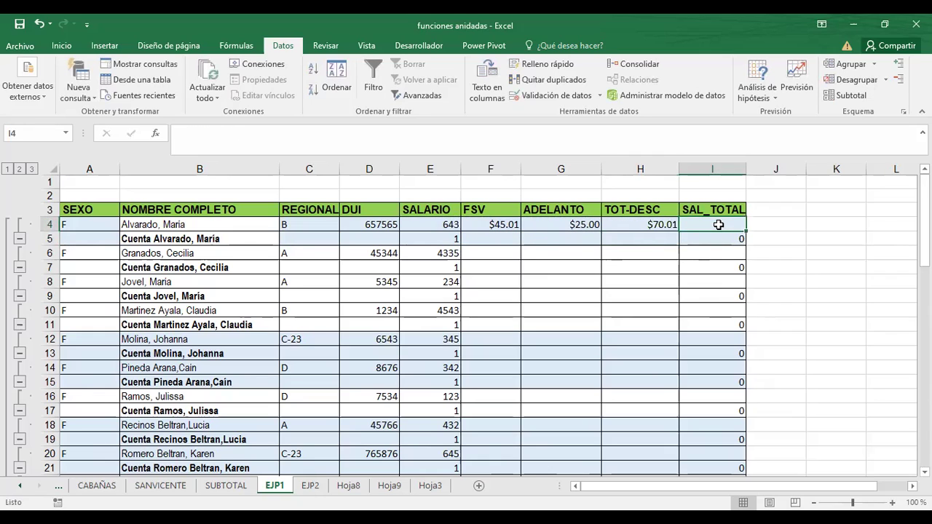
pyautogui.write('=')
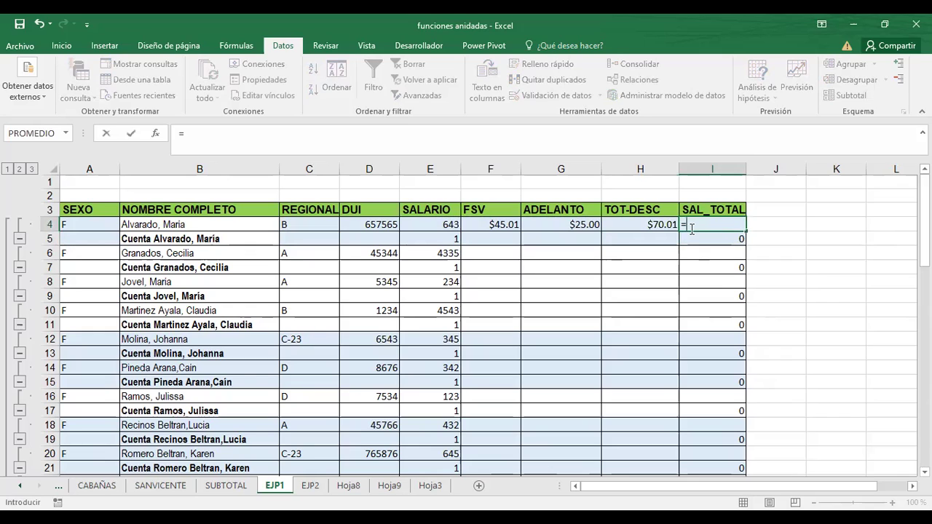
pyautogui.click(435, 223)
pyautogui.write('-')
pyautogui.click(633, 224)
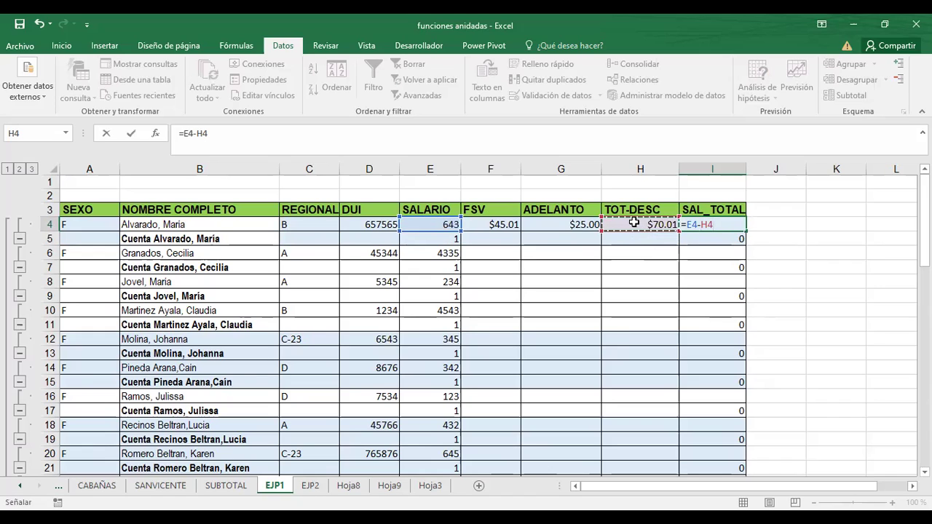
pyautogui.press('Return')
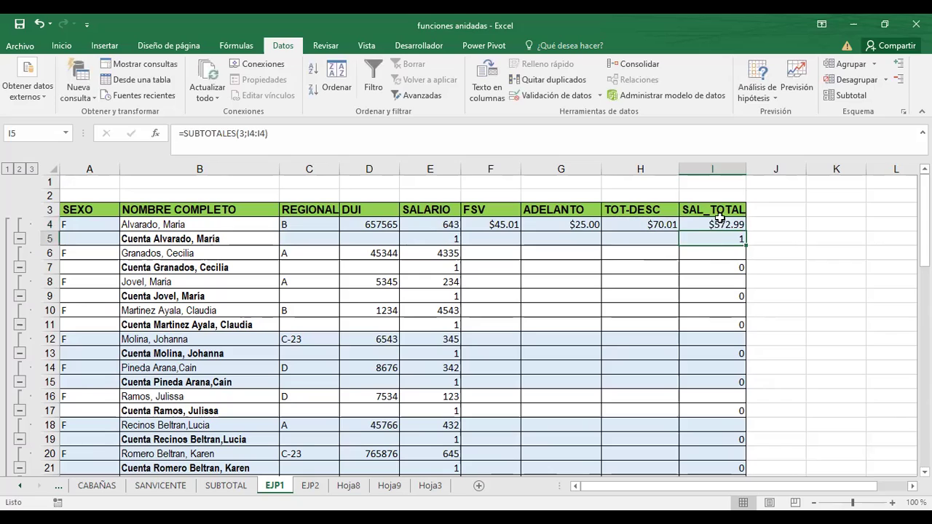
pyautogui.click(721, 225)
# Fill F4, G4, H4 and I4 down to row 6.
pyautogui.click(501, 223)
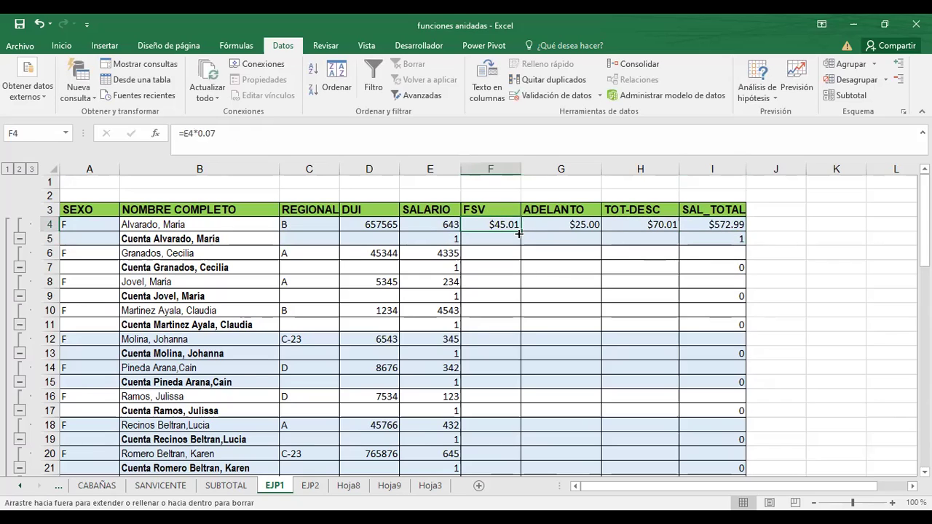
pyautogui.moveTo(521, 232); pyautogui.dragTo(510, 255)
pyautogui.click(586, 227)
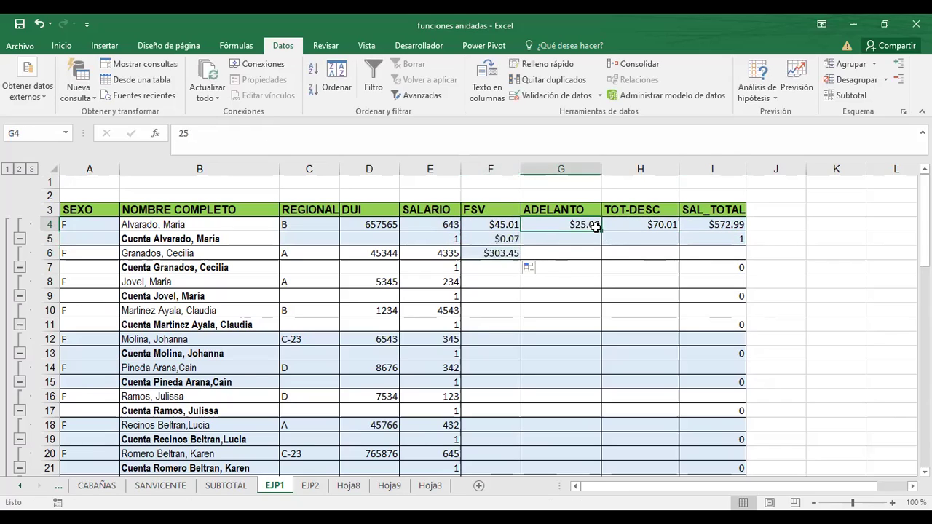
pyautogui.moveTo(598, 238); pyautogui.dragTo(623, 251)
pyautogui.click(662, 225)
pyautogui.moveTo(679, 231); pyautogui.dragTo(678, 260)
pyautogui.click(732, 223)
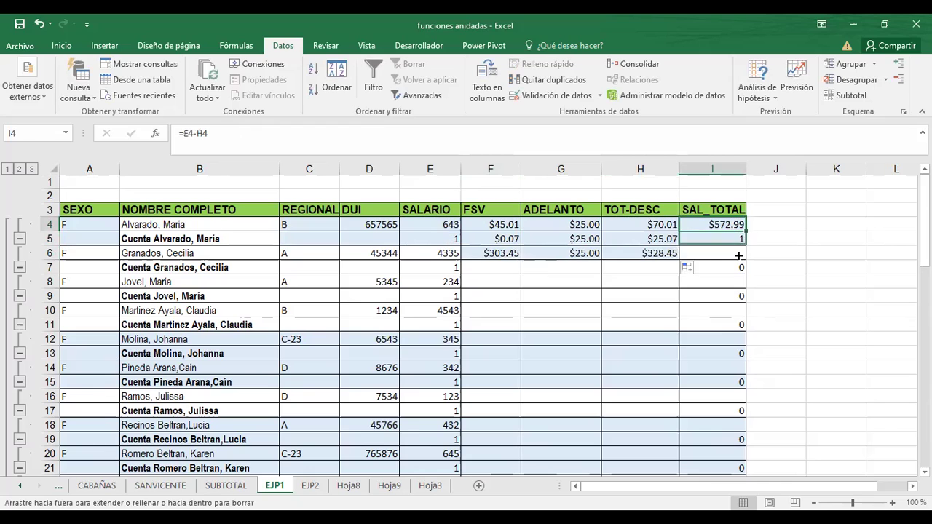
pyautogui.moveTo(746, 231); pyautogui.dragTo(747, 259)
# Try adding subtotals from G59 and dismiss the range warning.
pyautogui.scroll(-3, 680, 354)
pyautogui.scroll(-9, 671, 400)
pyautogui.scroll(-5, 670, 400)
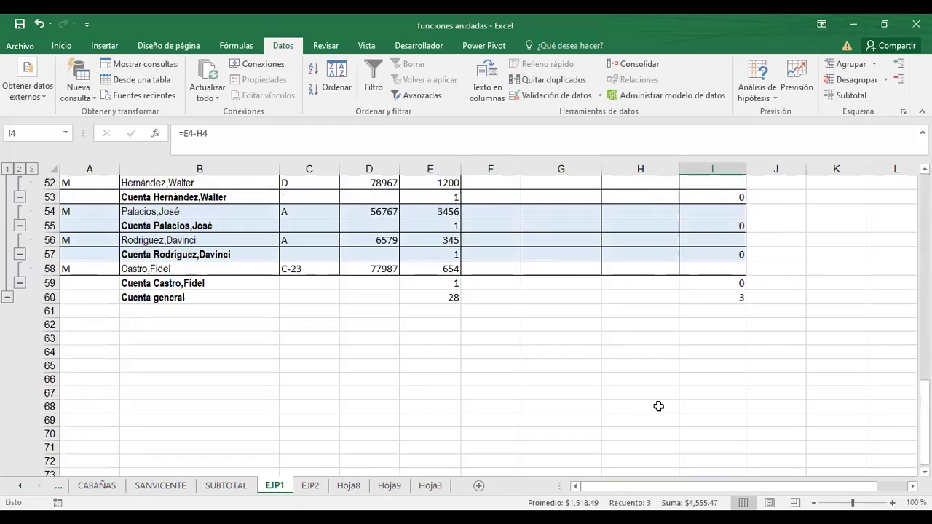
pyautogui.scroll(-1, 657, 406)
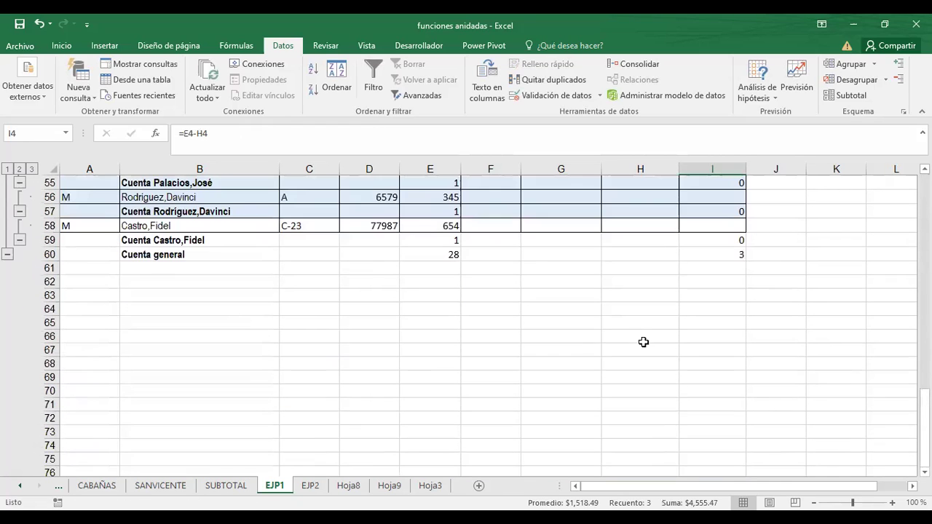
pyautogui.click(572, 245)
pyautogui.click(850, 95)
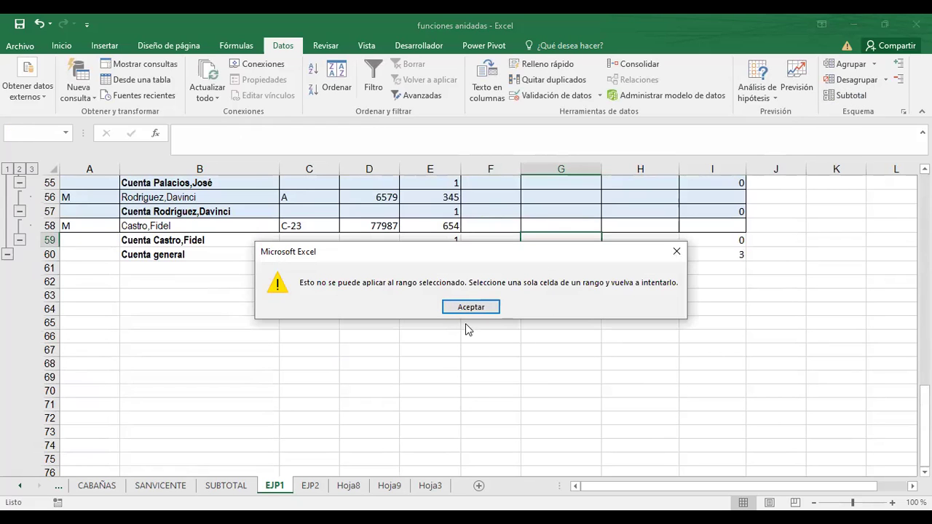
pyautogui.press('Return')
pyautogui.scroll(18, 526, 346)
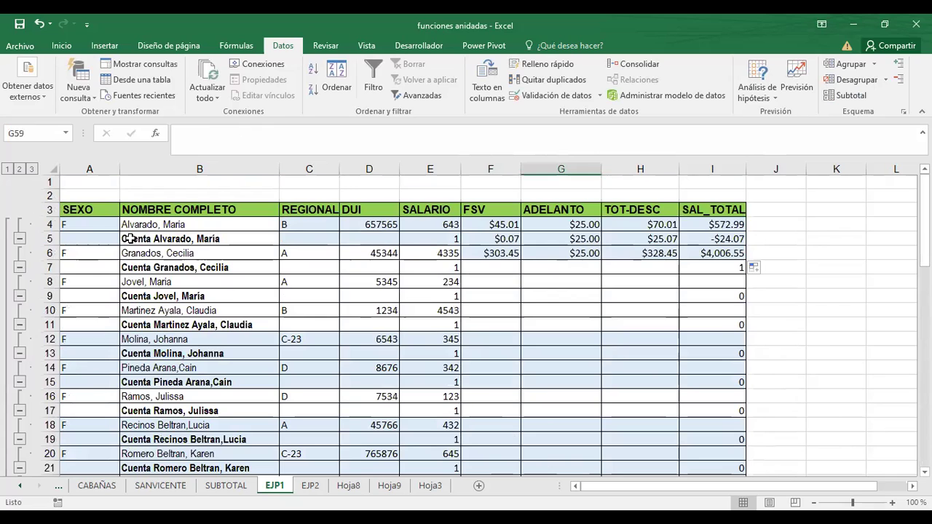
# Select A3:I58 and add Cuenta subtotals on TOT-DESC instead of SALARIO and SAL_TOTAL.
pyautogui.moveTo(80, 207)
pyautogui.mouseDown()
pyautogui.moveTo(664, 448)
pyautogui.moveTo(745, 463)
pyautogui.mouseUp()
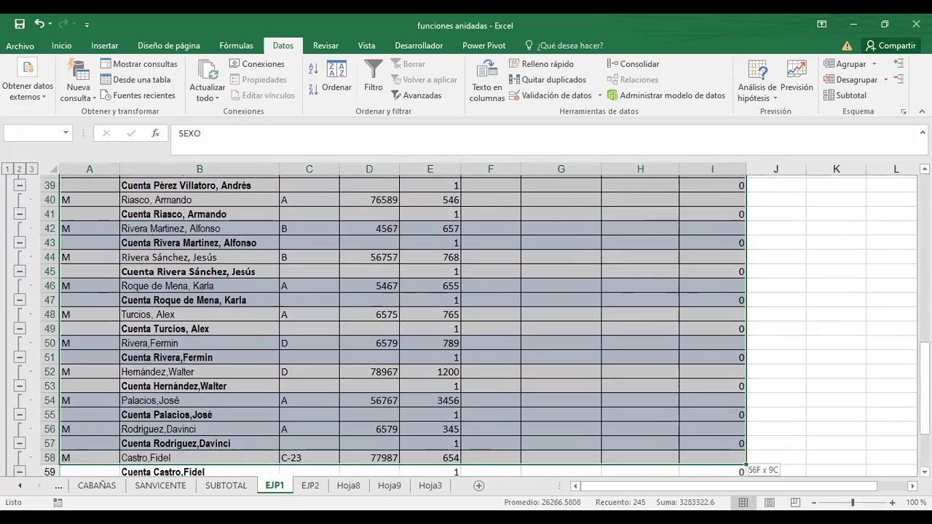
pyautogui.moveTo(706, 426); pyautogui.dragTo(710, 431)
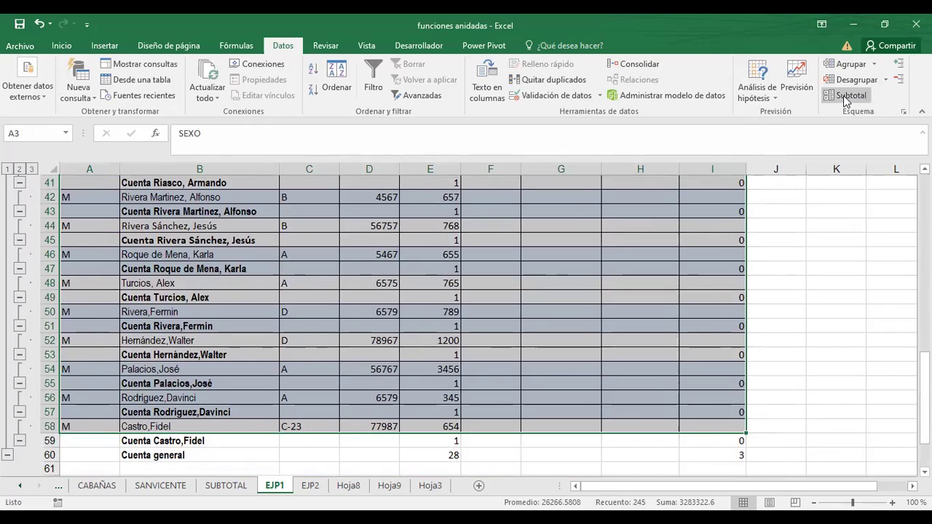
pyautogui.click(405, 286)
pyautogui.moveTo(562, 291); pyautogui.dragTo(562, 297)
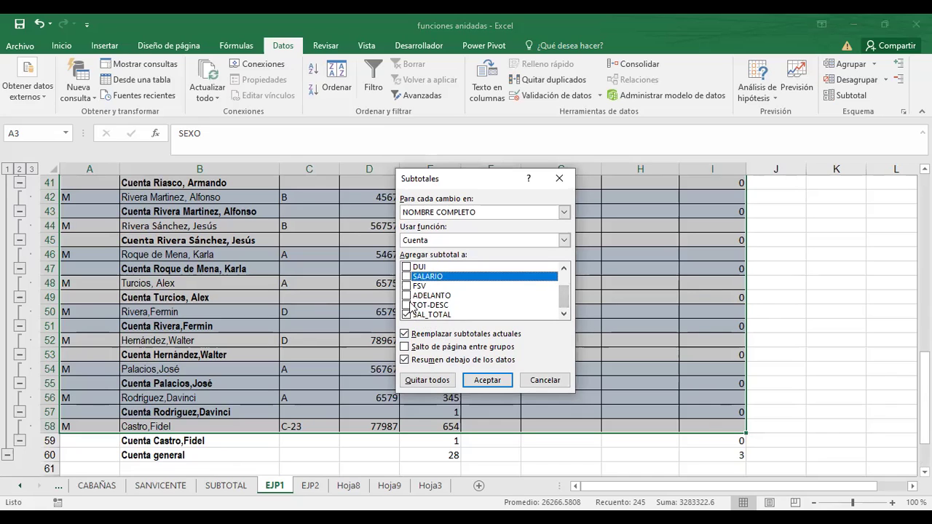
pyautogui.click(406, 305)
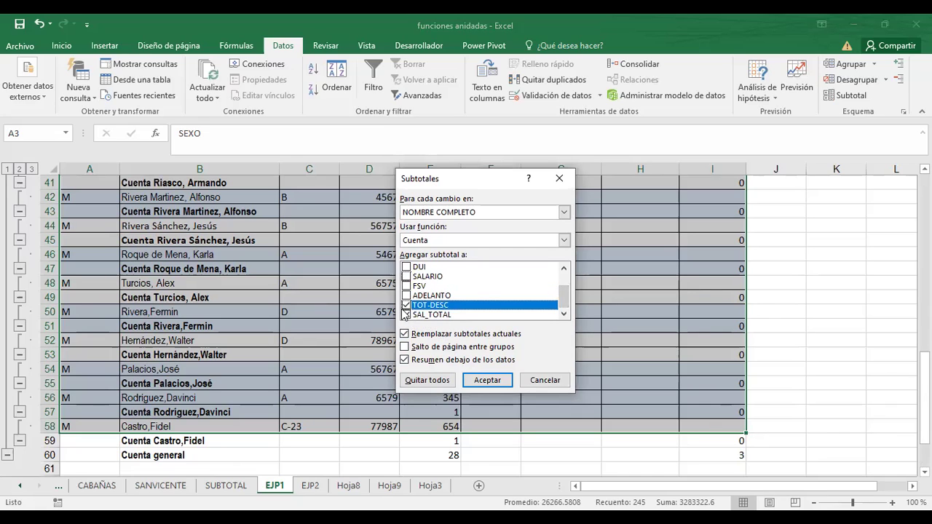
pyautogui.click(407, 314)
pyautogui.click(407, 305)
pyautogui.click(492, 381)
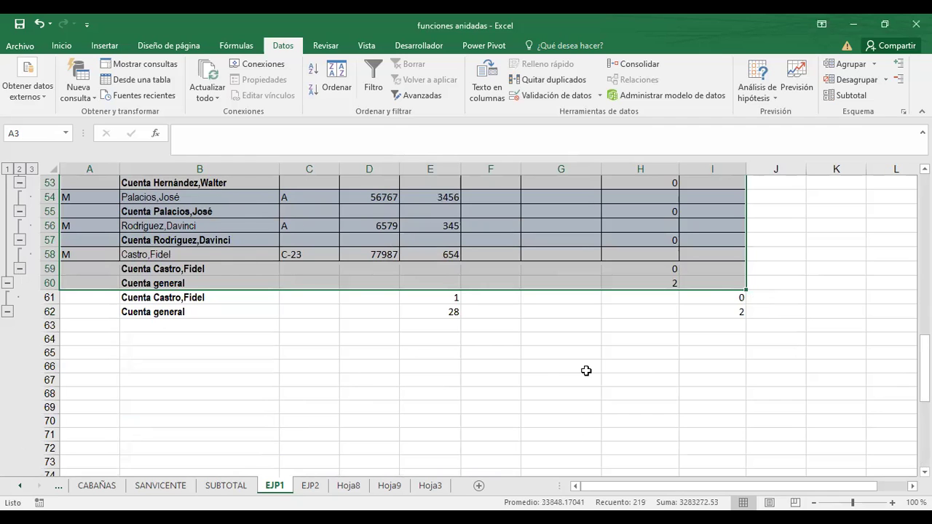
pyautogui.scroll(17, 586, 371)
pyautogui.scroll(-12, 586, 368)
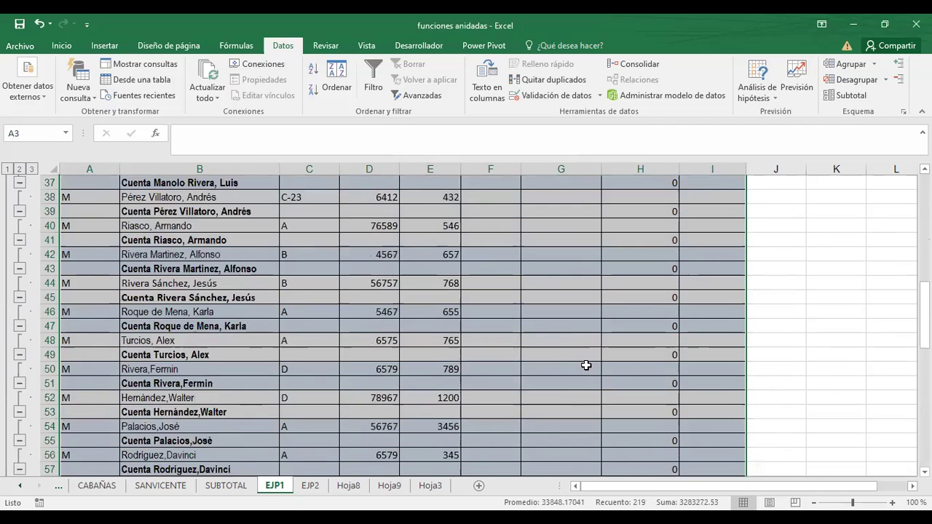
pyautogui.scroll(-4, 588, 369)
pyautogui.click(496, 411)
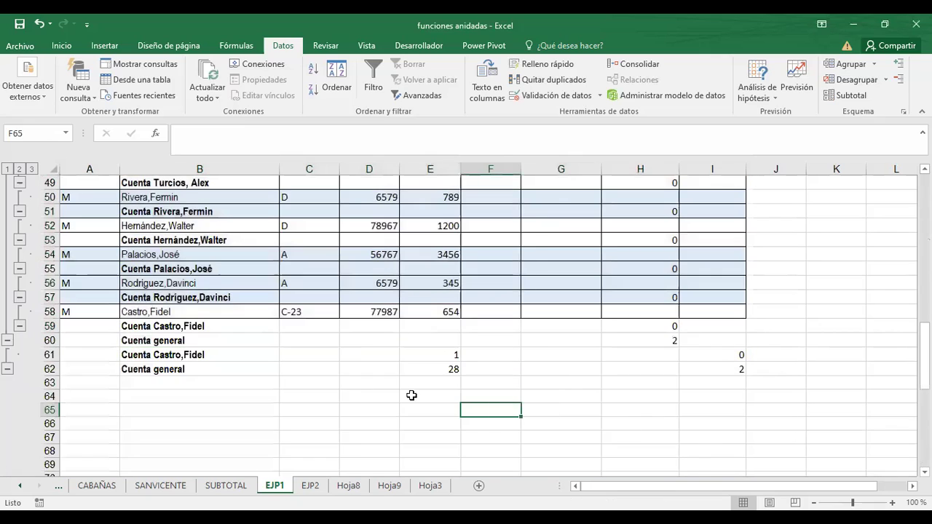
# Dismiss the Subtotal range warning, then clear the outline with Desagrupar > Borrar esquema.
pyautogui.click(870, 98)
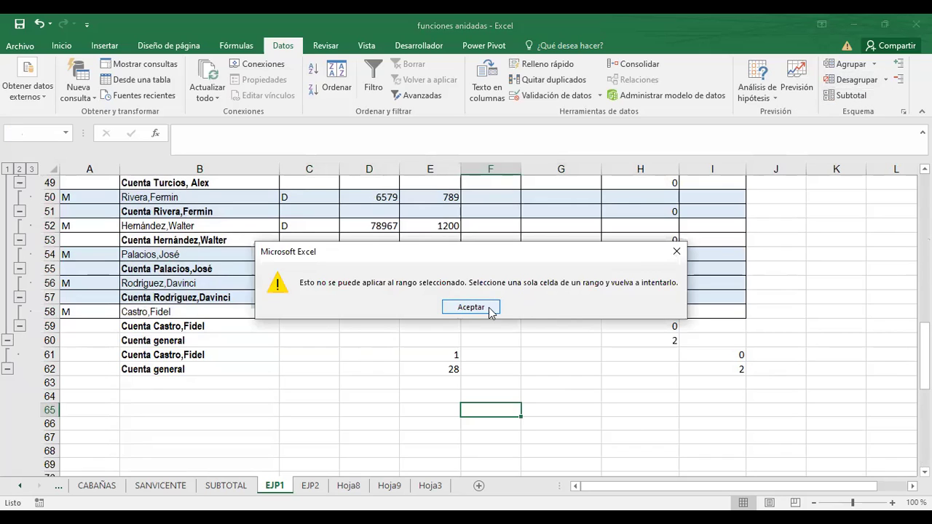
pyautogui.click(490, 312)
pyautogui.click(886, 79)
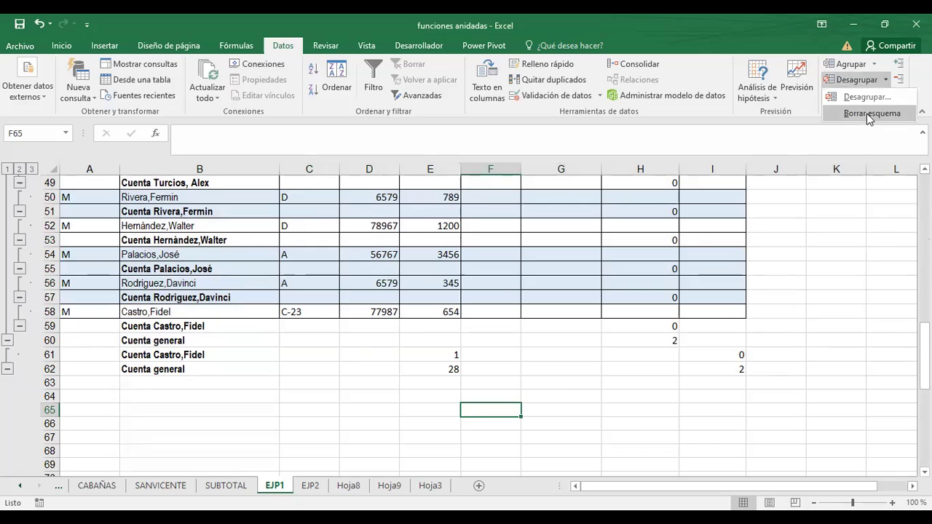
pyautogui.click(867, 114)
pyautogui.scroll(4, 274, 394)
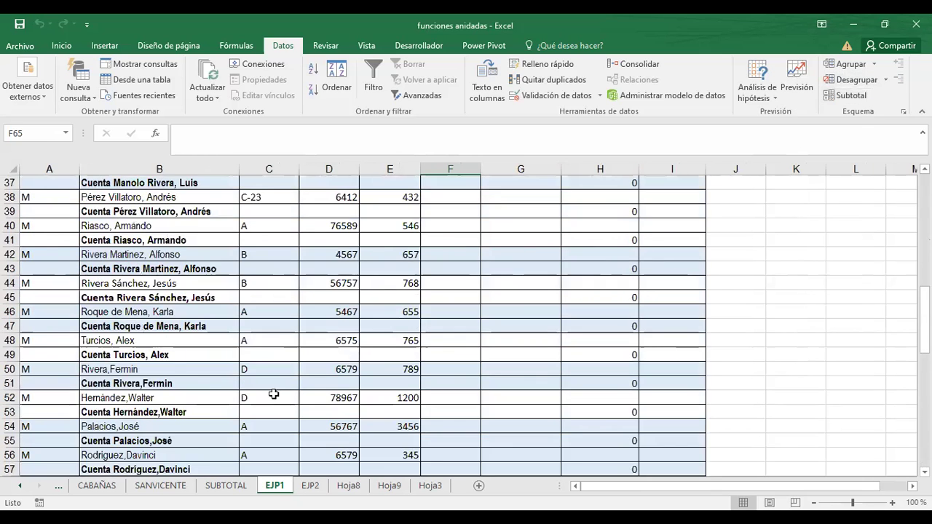
pyautogui.scroll(11, 273, 394)
pyautogui.scroll(1, 441, 332)
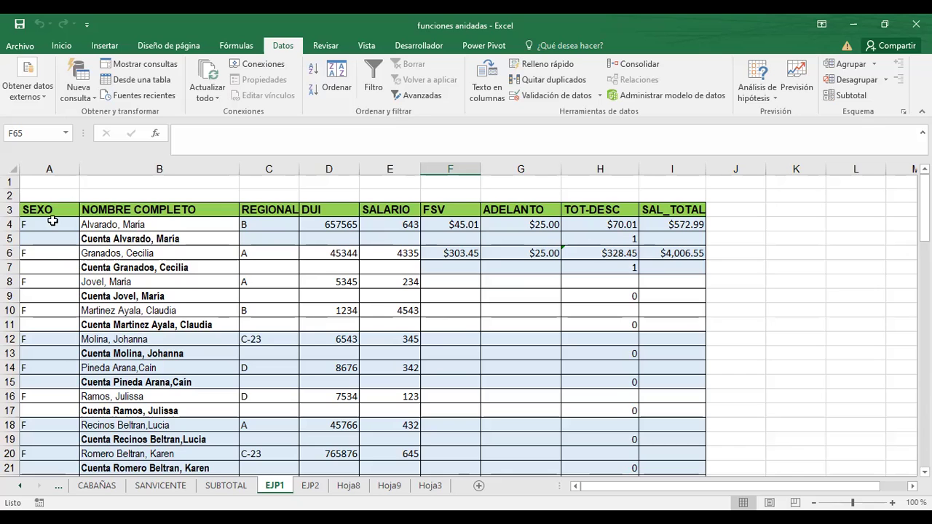
pyautogui.scroll(-7, 69, 312)
pyautogui.scroll(-3, 173, 327)
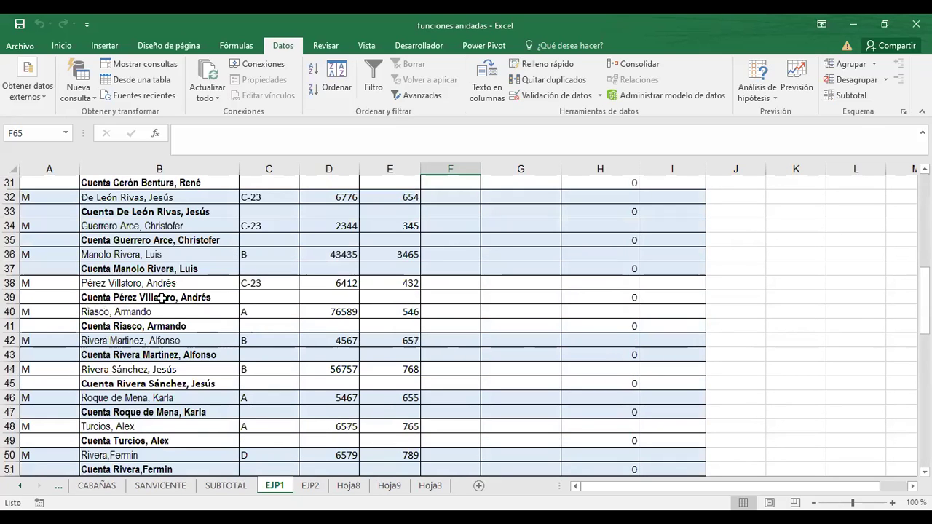
pyautogui.click(111, 326)
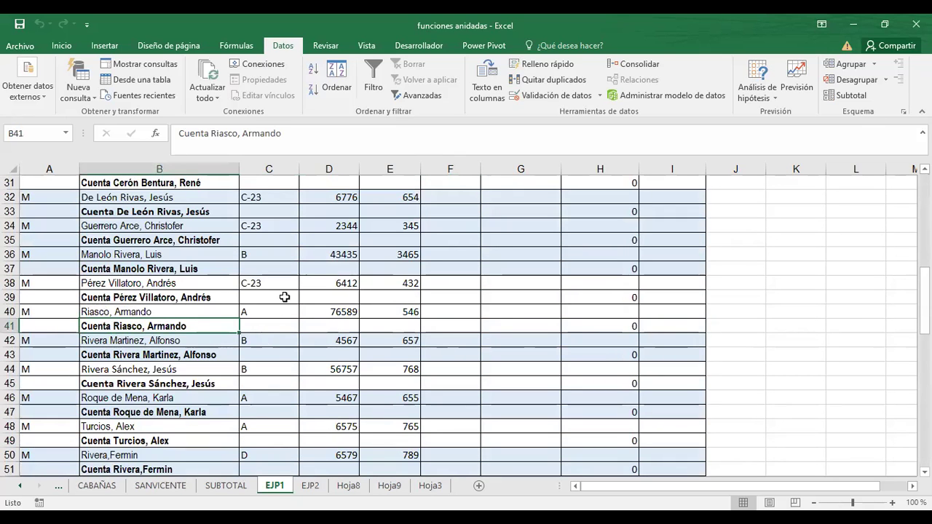
pyautogui.scroll(5, 464, 243)
pyautogui.scroll(5, 744, 279)
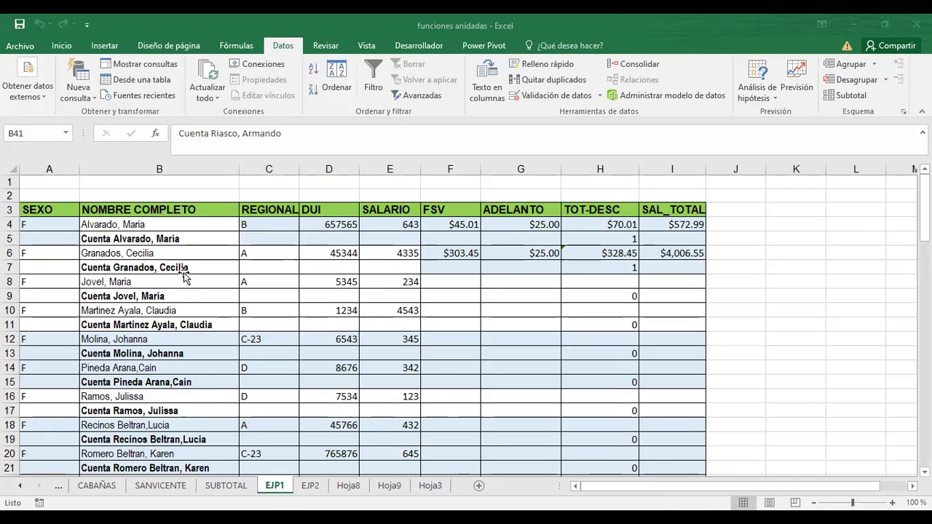
pyautogui.hotkey('alt', 'Tab')
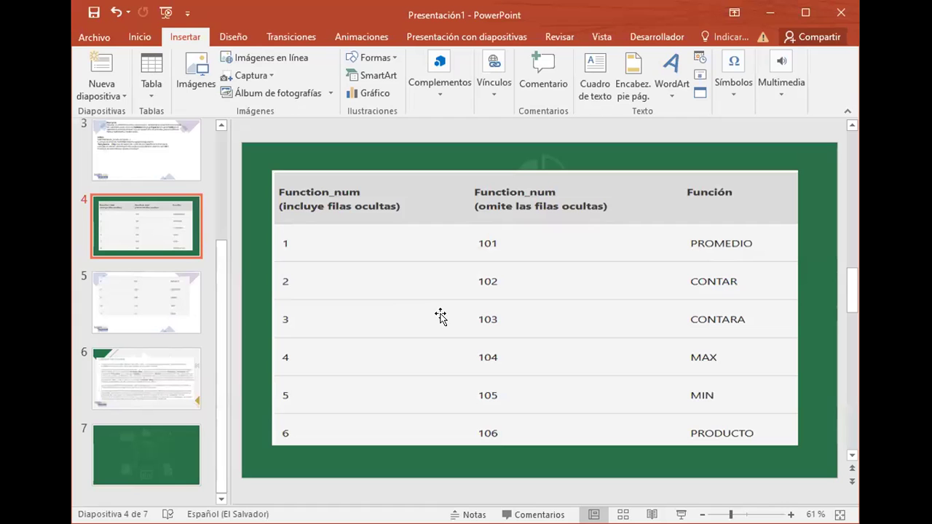
# Advance the slide show to the 'Contenido: 3.1 Subtotales' slide.
pyautogui.press('Right')
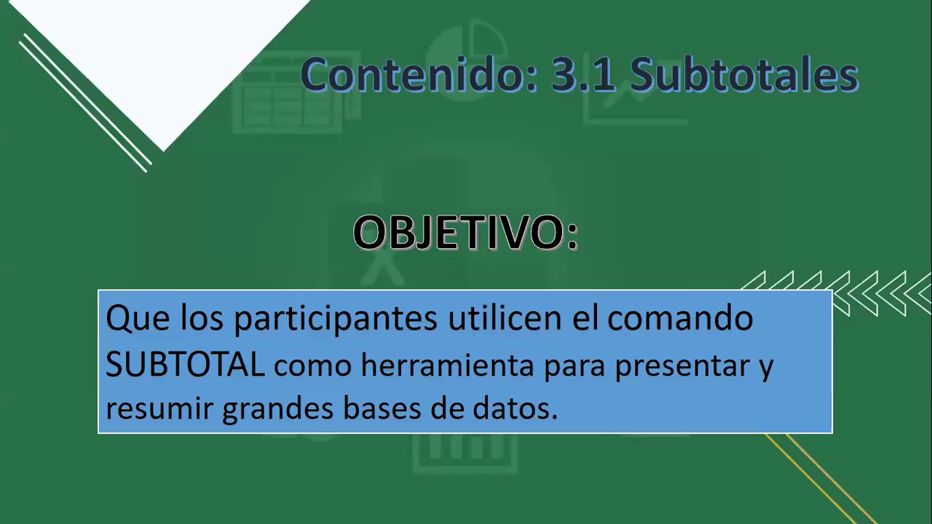
pyautogui.press('Right')
pyautogui.press('Right')
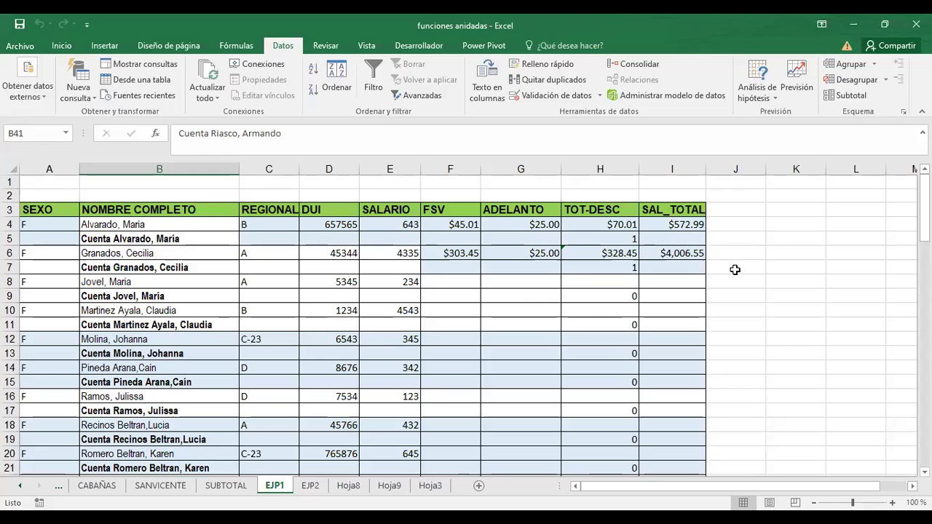
# Enter =SUBTOTALES(5;E4:E58) in J7 to get the minimum salary.
pyautogui.click(734, 268)
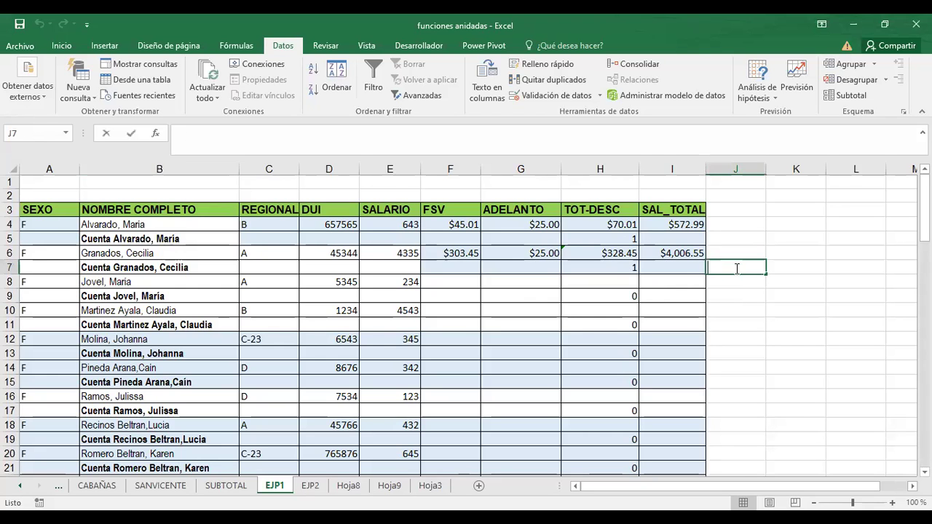
pyautogui.write('=')
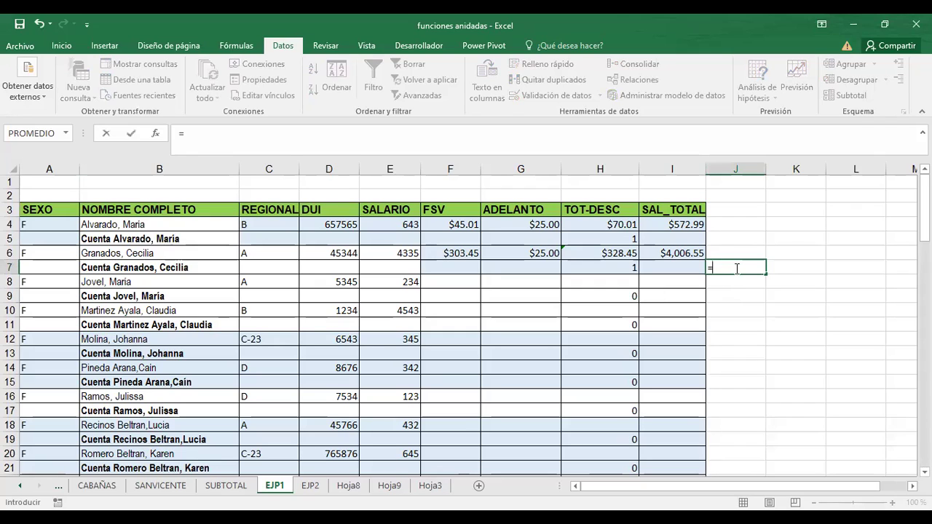
pyautogui.write('SUBT')
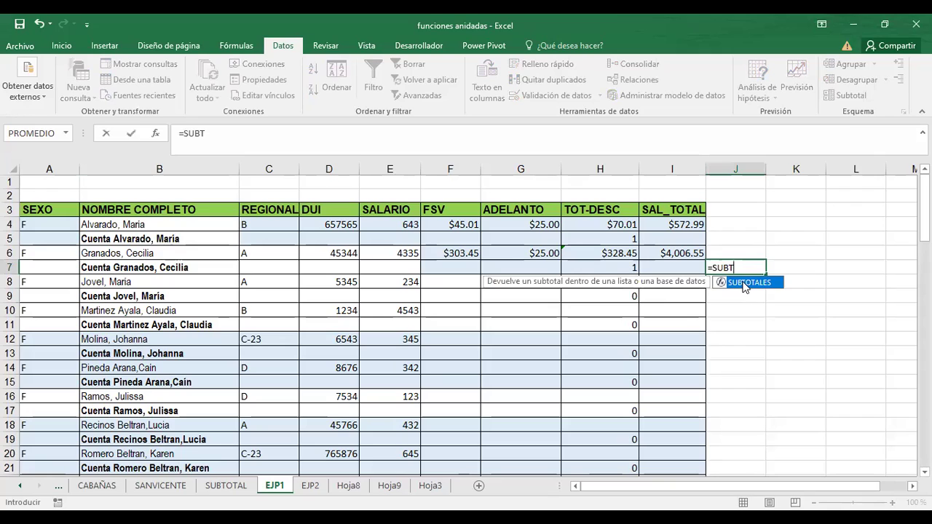
pyautogui.doubleClick(744, 286)
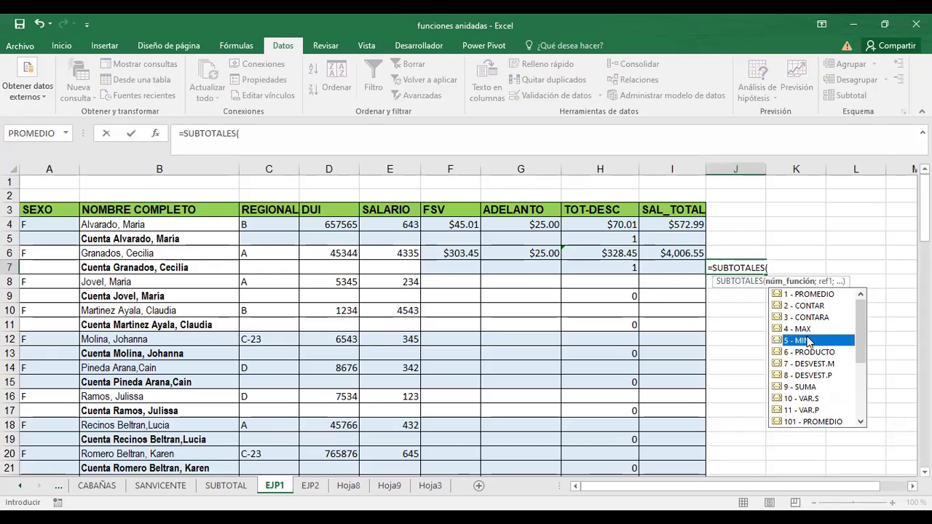
pyautogui.doubleClick(806, 341)
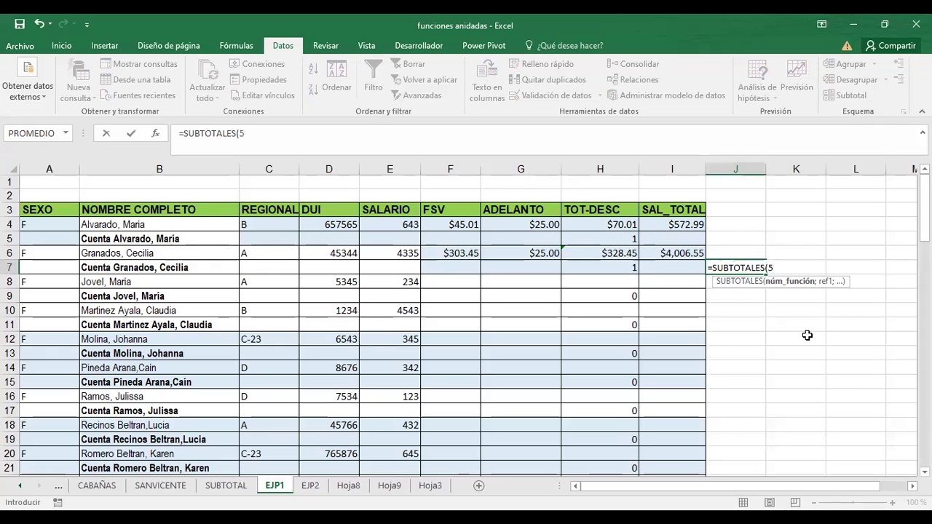
pyautogui.write(';')
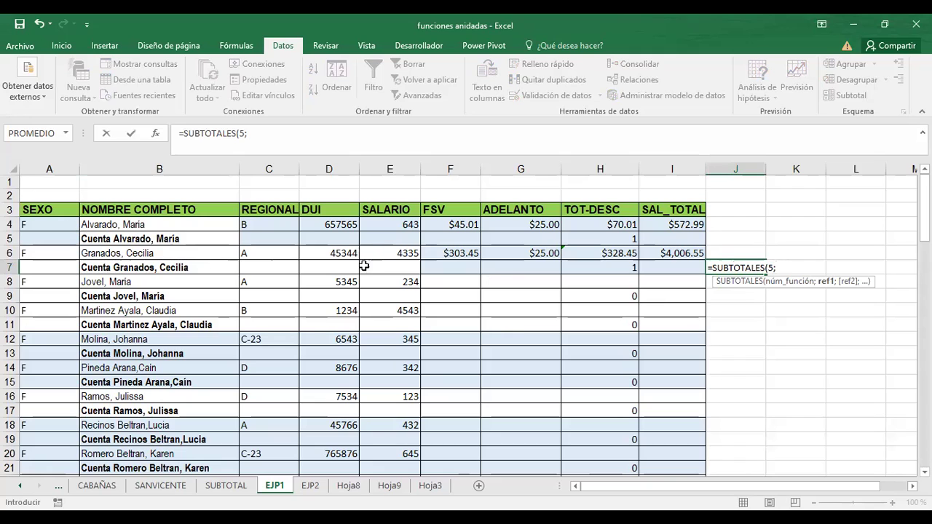
pyautogui.click(398, 225)
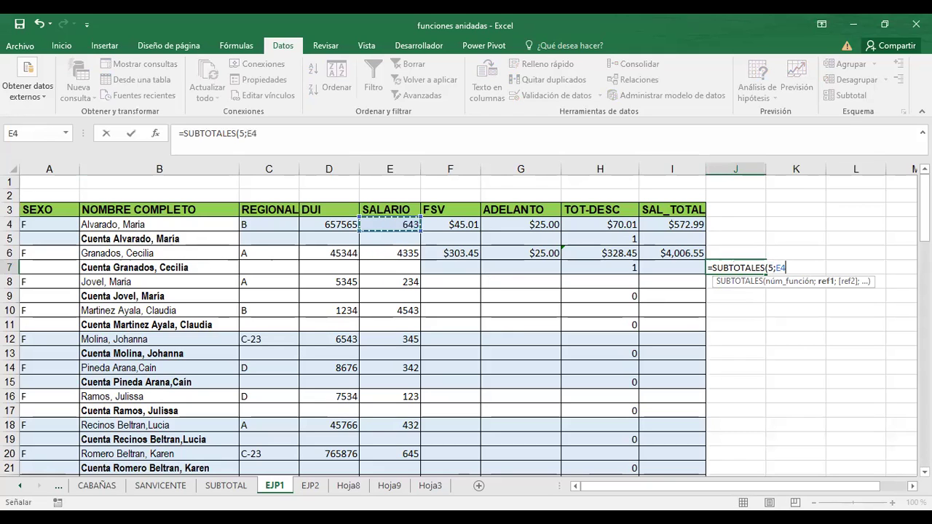
pyautogui.moveTo(398, 225); pyautogui.dragTo(401, 393)
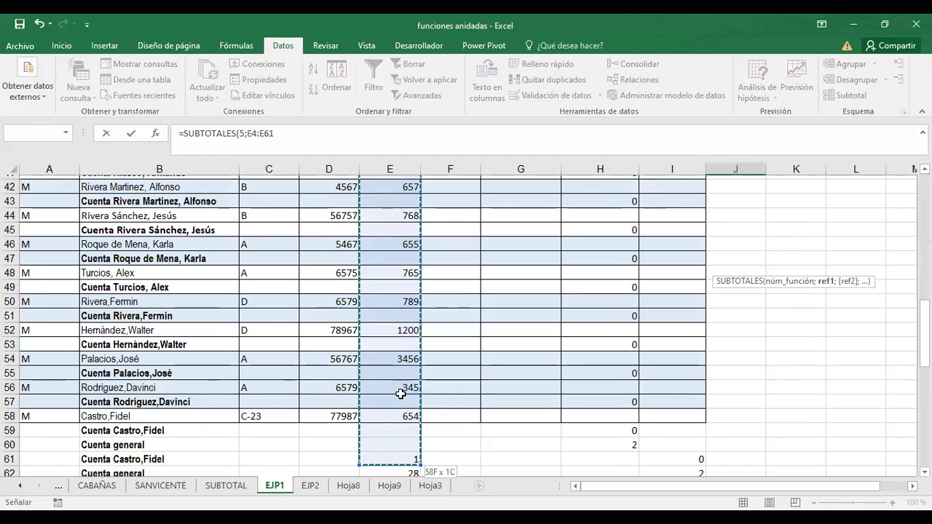
pyautogui.press('Return')
# Reselect J7 and scroll through column E to check the formula's range.
pyautogui.scroll(2, 821, 399)
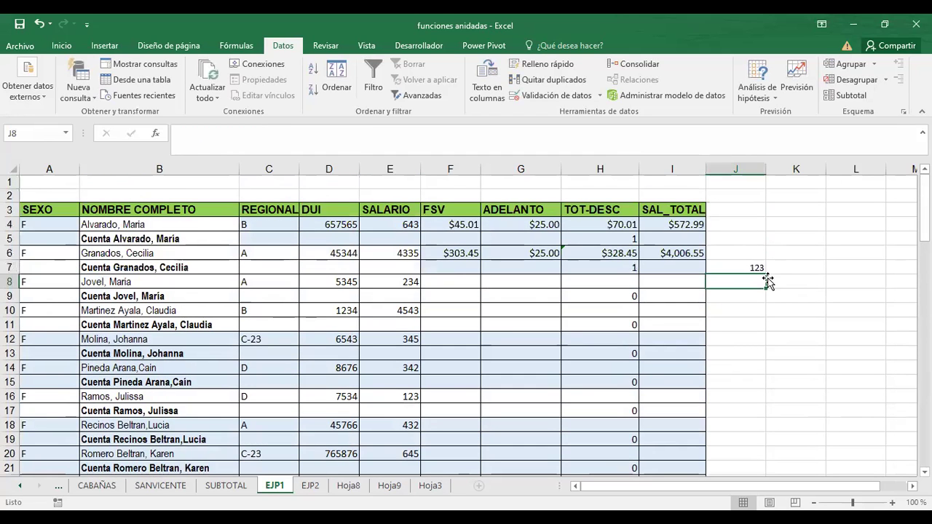
pyautogui.click(739, 268)
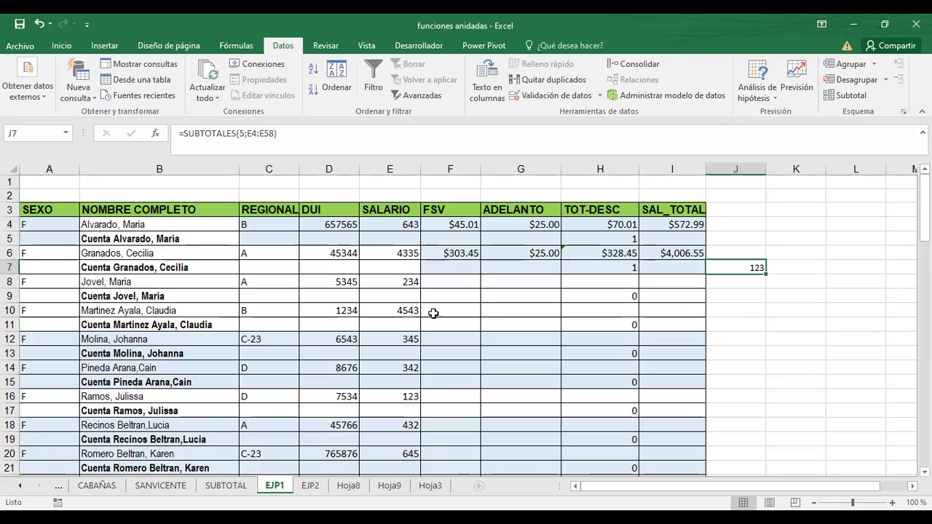
pyautogui.scroll(-1, 268, 364)
pyautogui.scroll(-4, 266, 357)
pyautogui.scroll(-6, 265, 352)
pyautogui.scroll(-6, 264, 352)
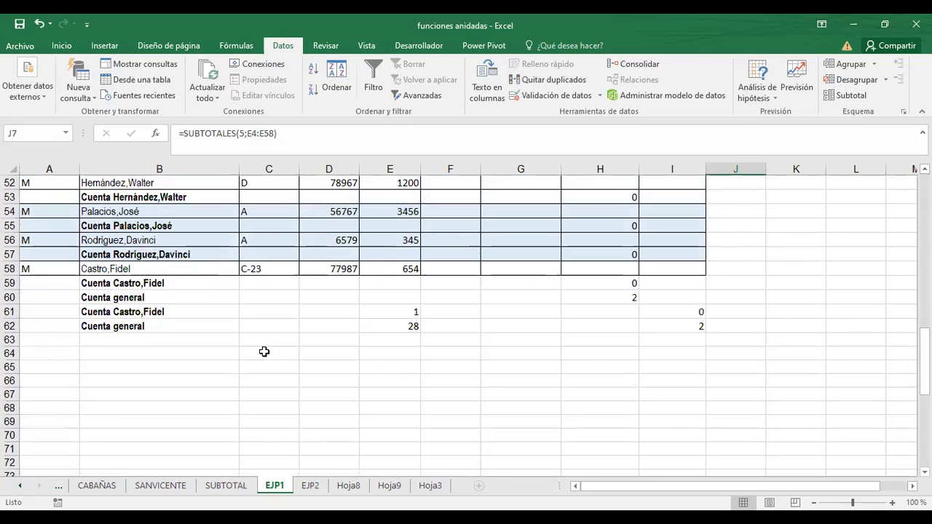
pyautogui.scroll(2, 263, 352)
pyautogui.scroll(7, 247, 342)
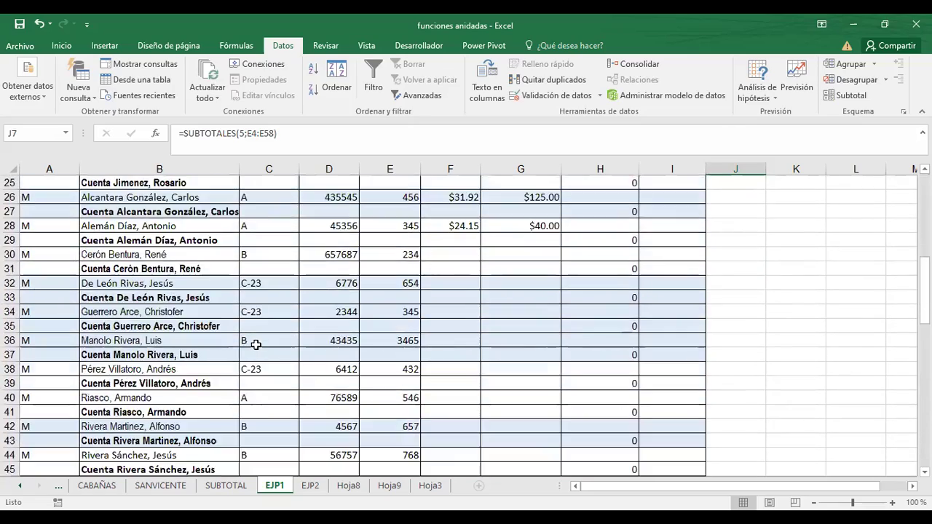
pyautogui.scroll(8, 245, 338)
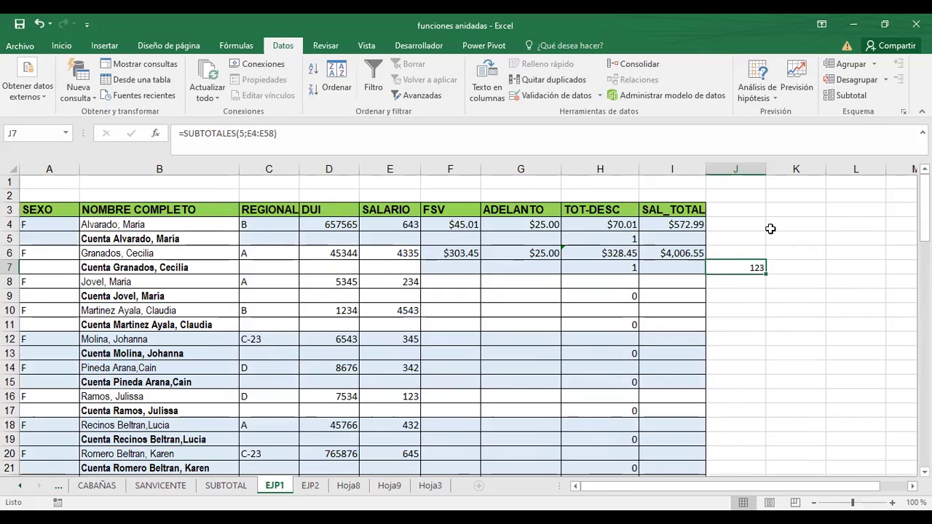
# Edit J7's formula and delete its old arguments, leaving only SUBTOTALES.
pyautogui.press('F2')
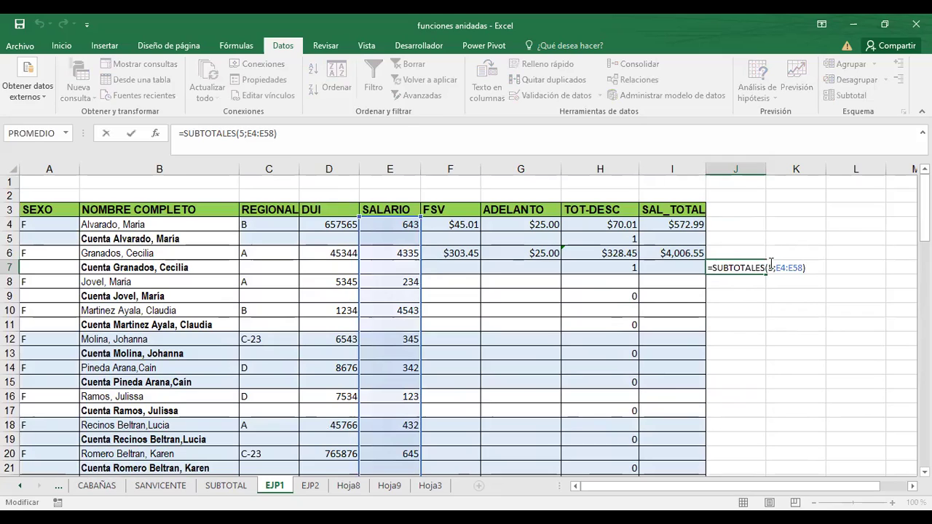
pyautogui.click(772, 268)
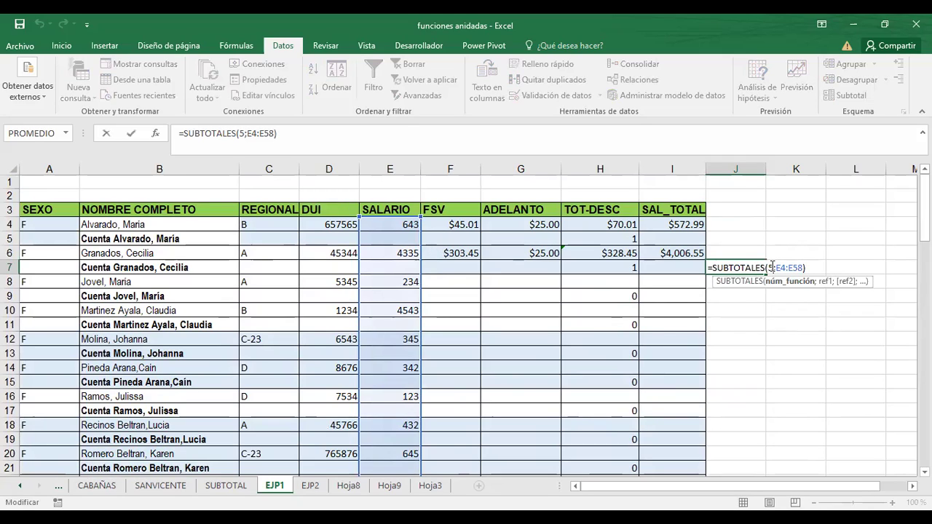
pyautogui.press('Right')
pyautogui.moveTo(805, 268); pyautogui.dragTo(769, 272)
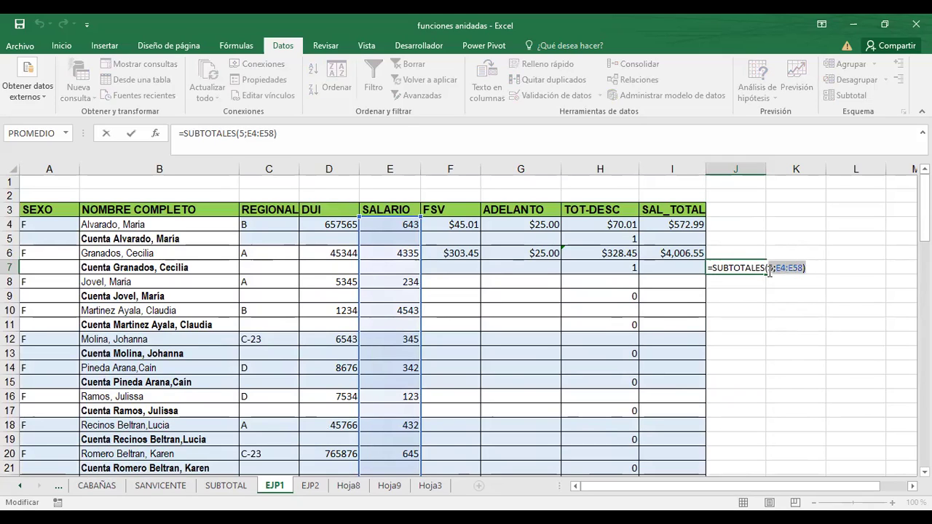
pyautogui.press('BackSpace')
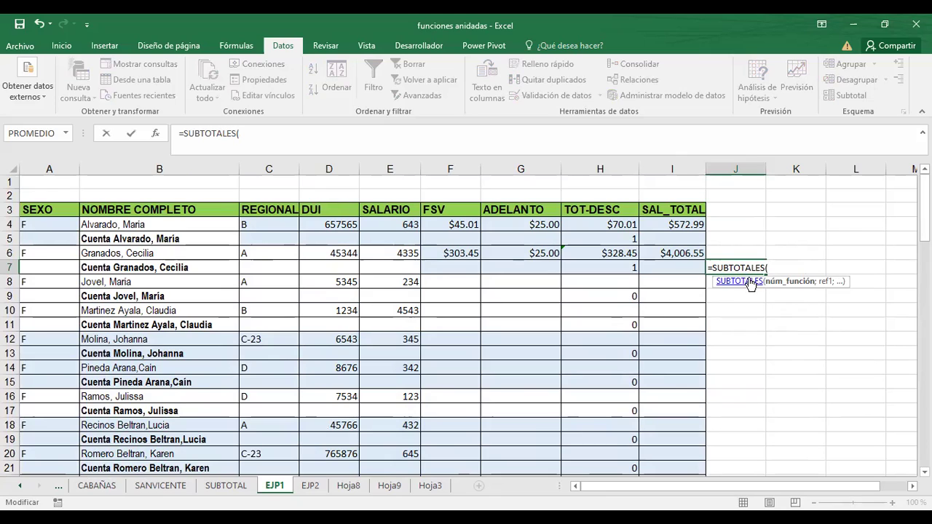
pyautogui.press('BackSpace')
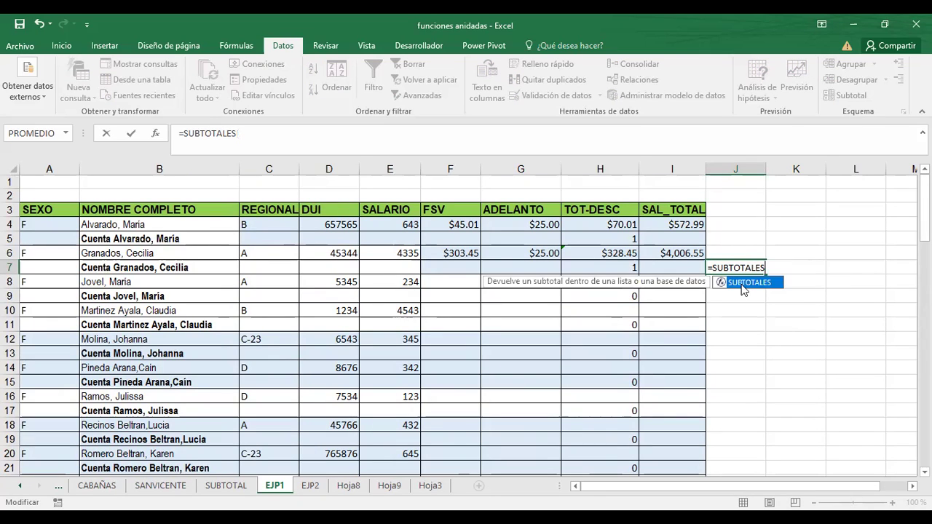
# Complete J7 as =SUBTOTALES(4;E4:E61) to return the maximum salary.
pyautogui.doubleClick(741, 284)
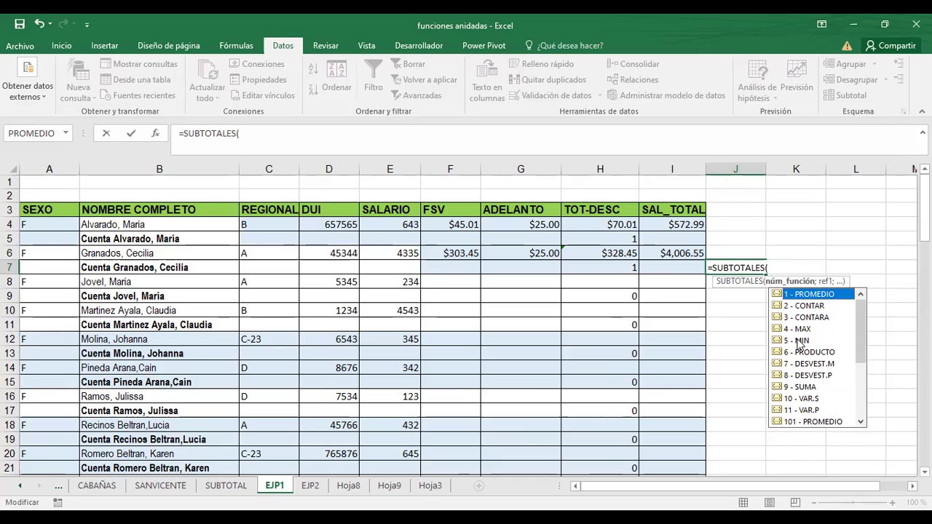
pyautogui.click(800, 329)
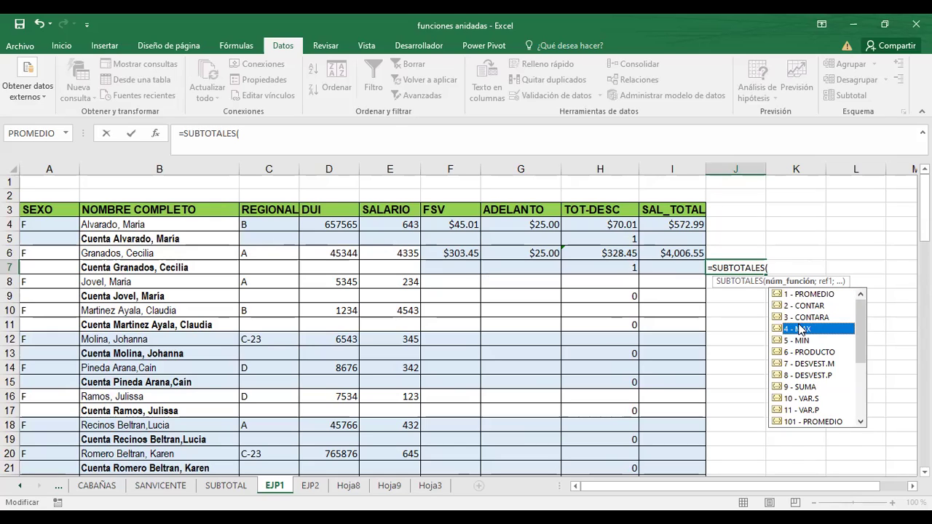
pyautogui.doubleClick(801, 329)
pyautogui.write(';')
pyautogui.click(391, 224)
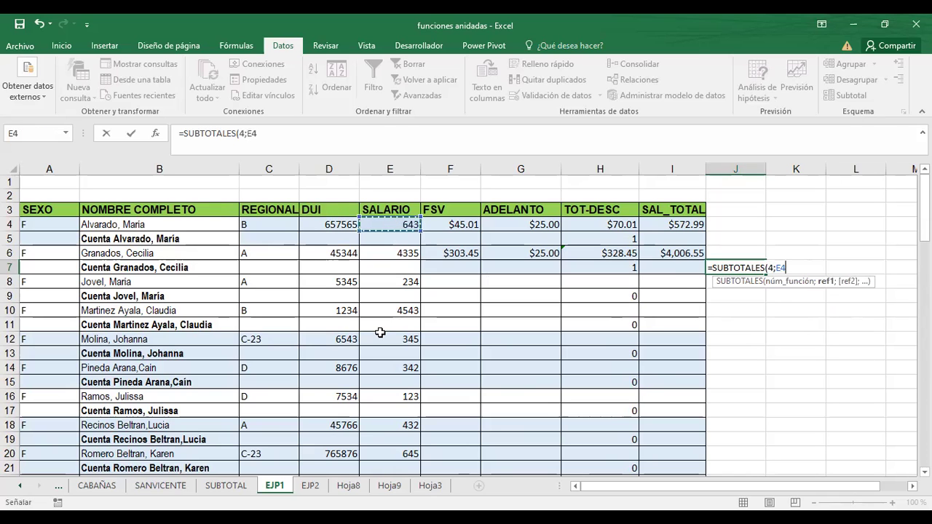
pyautogui.moveTo(391, 224); pyautogui.dragTo(391, 456)
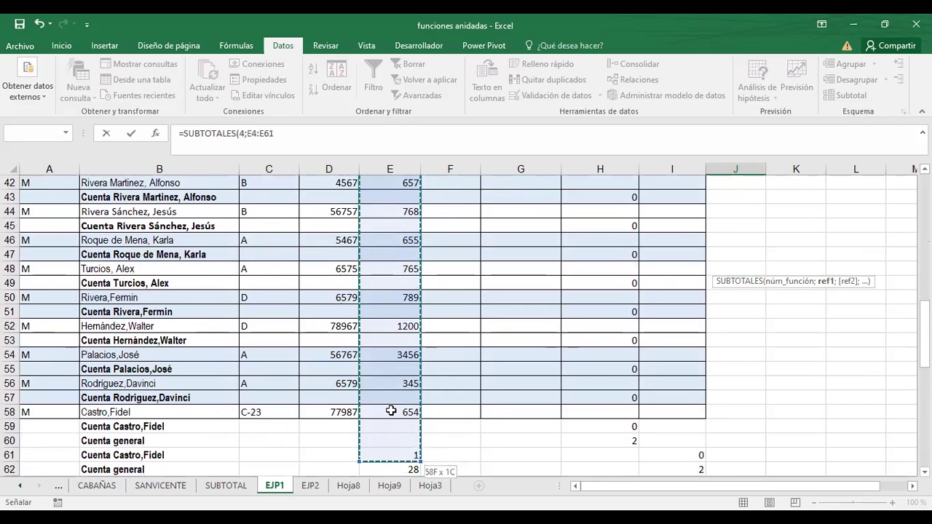
pyautogui.press('Return')
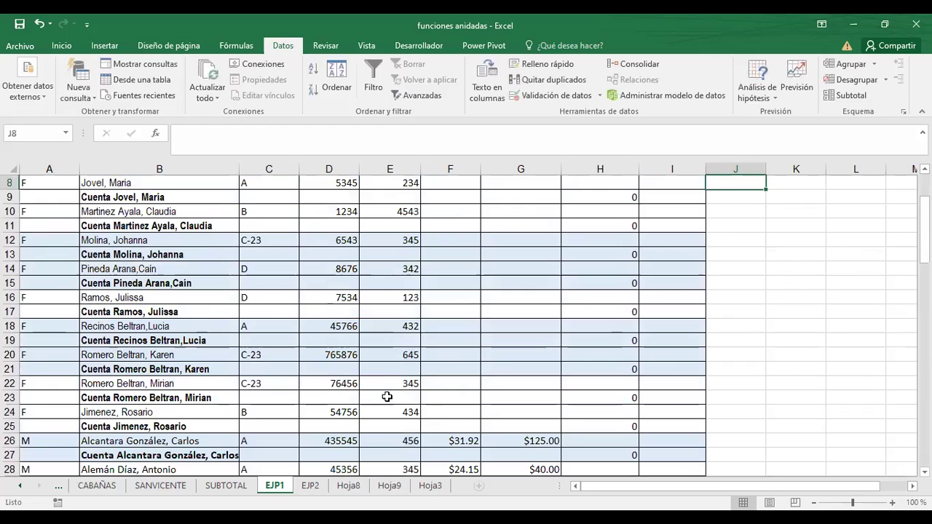
pyautogui.scroll(2, 783, 399)
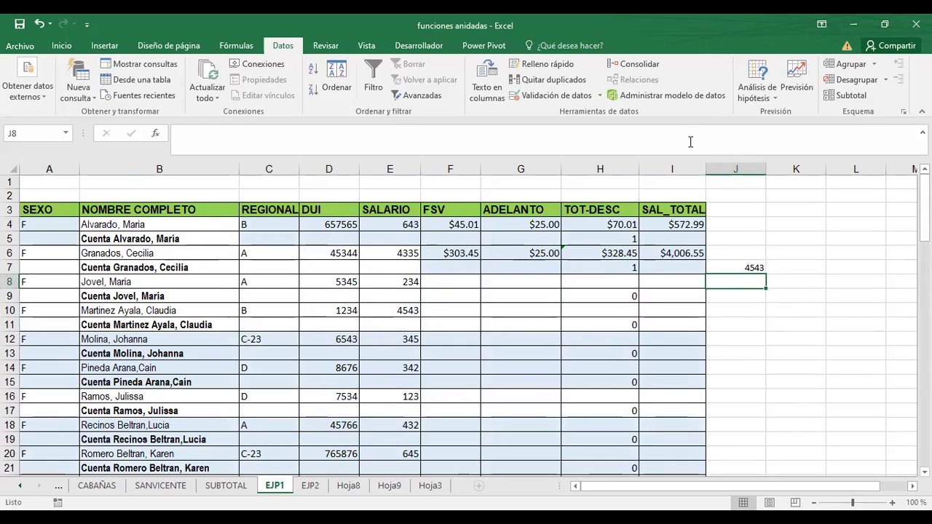
# Browse the table, selecting F7 and the Cuenta general cell B62.
pyautogui.scroll(-1, 764, 321)
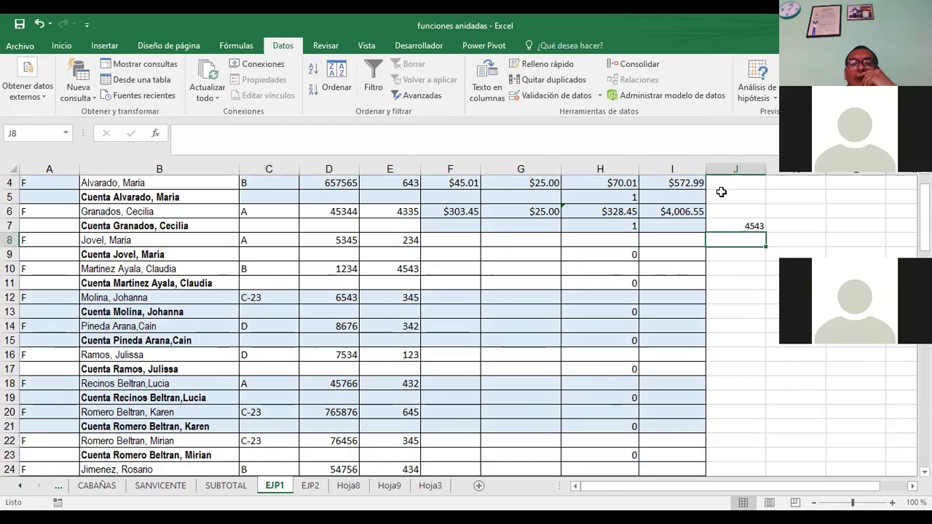
pyautogui.click(471, 228)
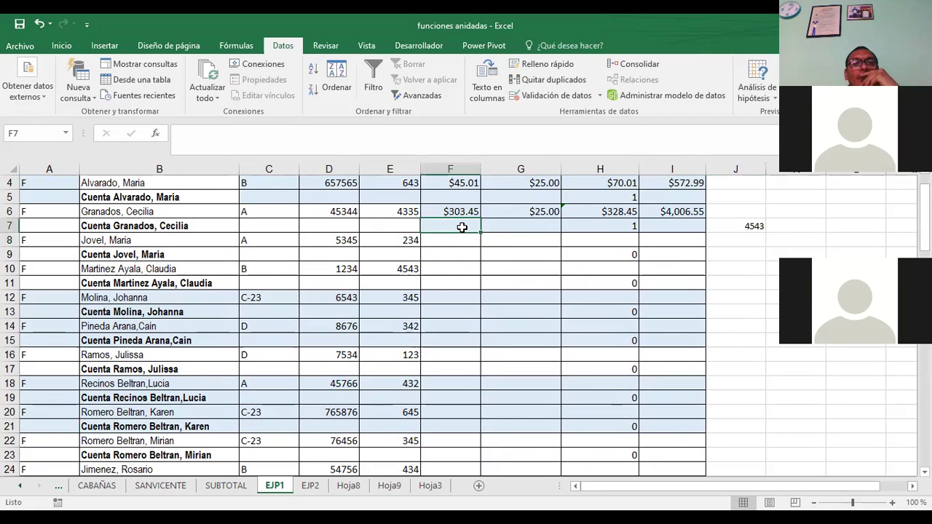
pyautogui.scroll(1, 470, 252)
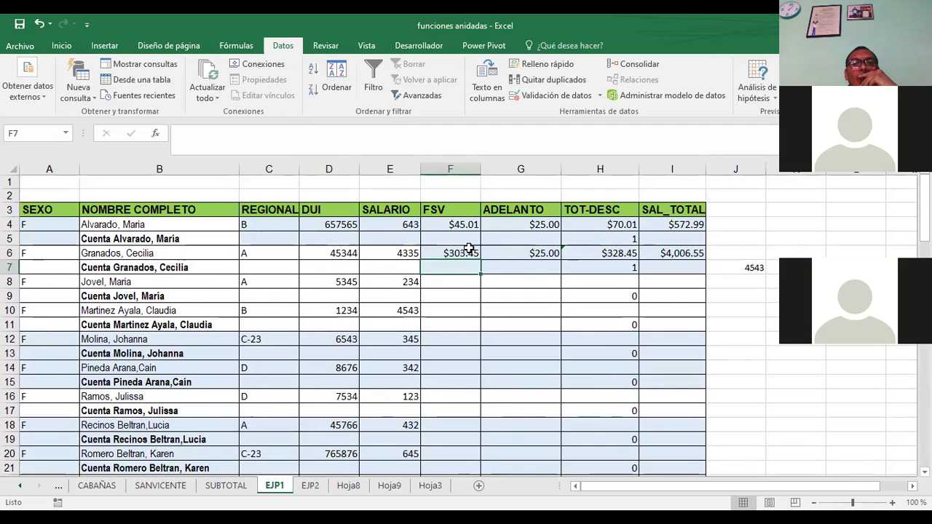
pyautogui.scroll(-5, 470, 249)
pyautogui.scroll(-7, 471, 248)
pyautogui.scroll(-4, 472, 245)
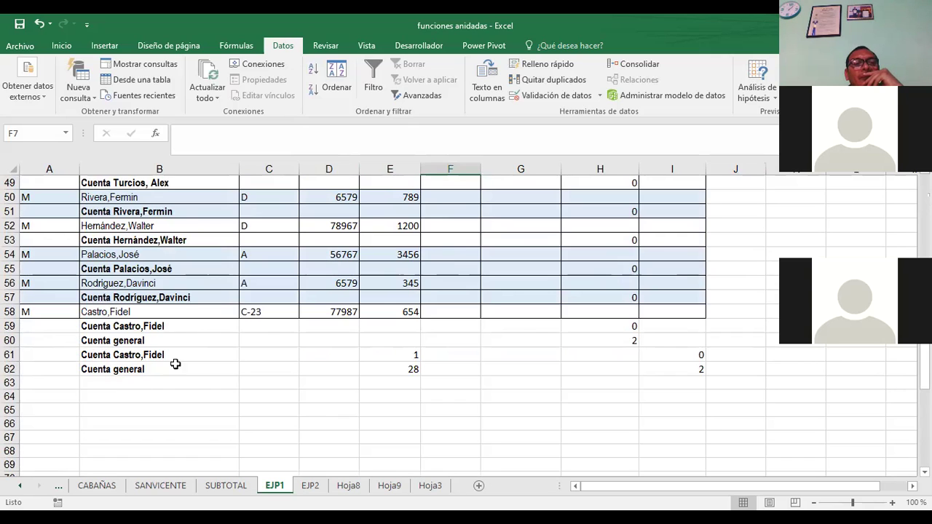
pyautogui.click(129, 369)
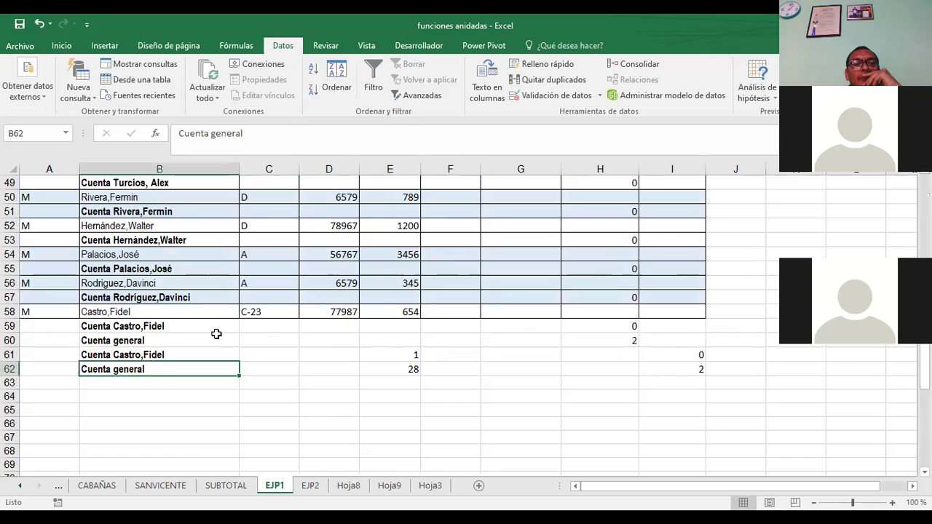
pyautogui.scroll(2, 217, 334)
pyautogui.scroll(4, 216, 333)
pyautogui.scroll(7, 216, 333)
pyautogui.scroll(4, 220, 321)
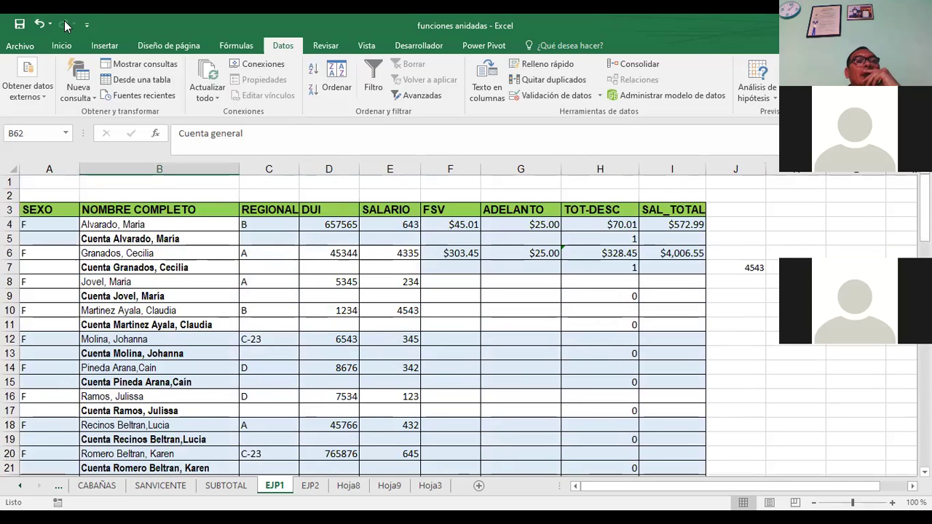
# Undo both SUBTOTALES formulas so J7 is empty again.
pyautogui.click(40, 26)
pyautogui.click(40, 26)
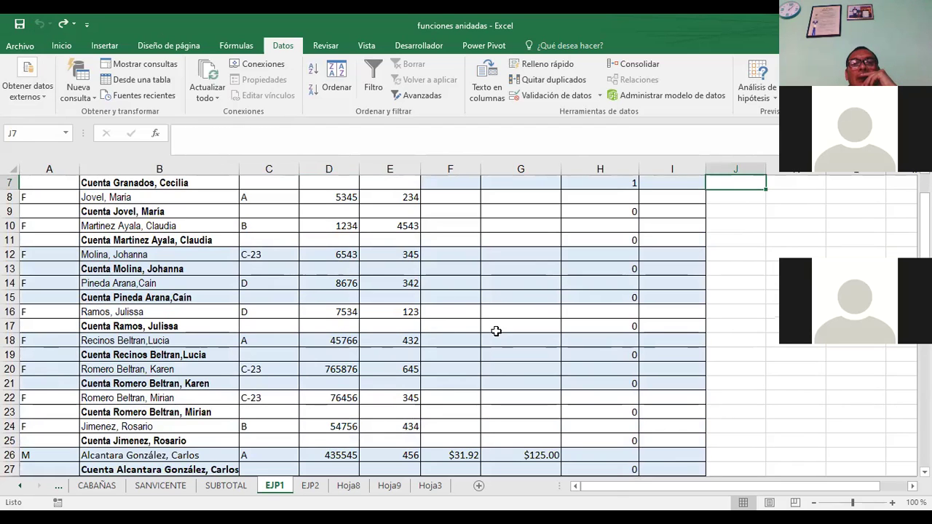
pyautogui.scroll(-7, 495, 328)
pyautogui.scroll(-4, 493, 325)
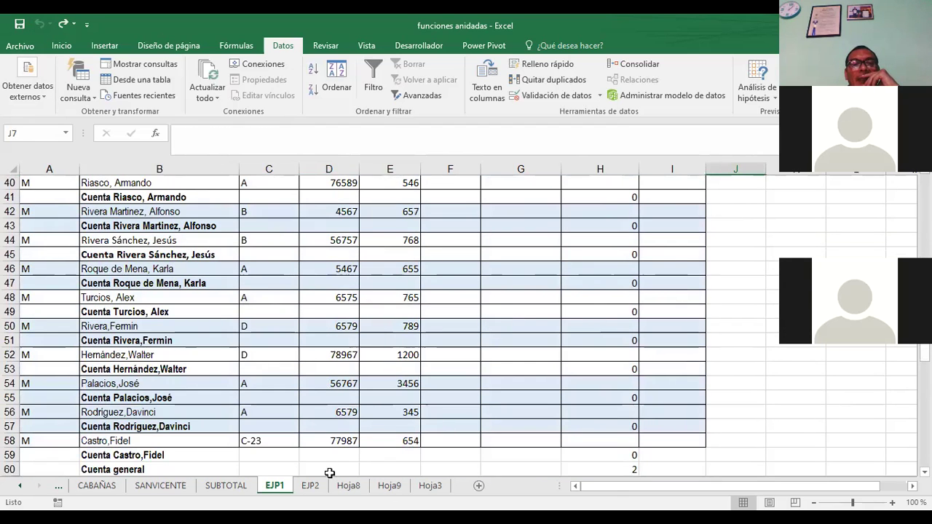
pyautogui.scroll(4, 399, 369)
pyautogui.scroll(7, 399, 369)
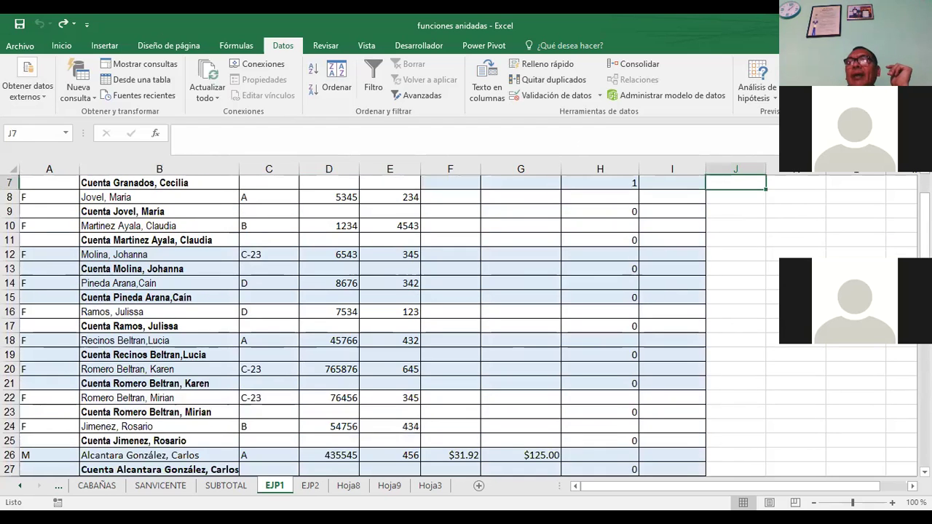
# Remove all subtotals from the whole EJP1 table with Subtotal > Quitar todos.
pyautogui.hotkey('ctrl', 'a')
pyautogui.click(845, 80)
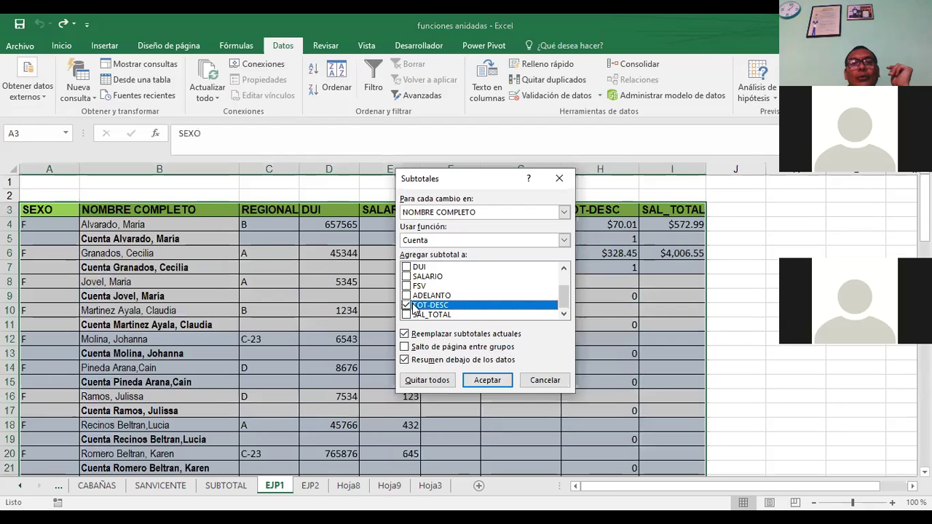
pyautogui.click(427, 381)
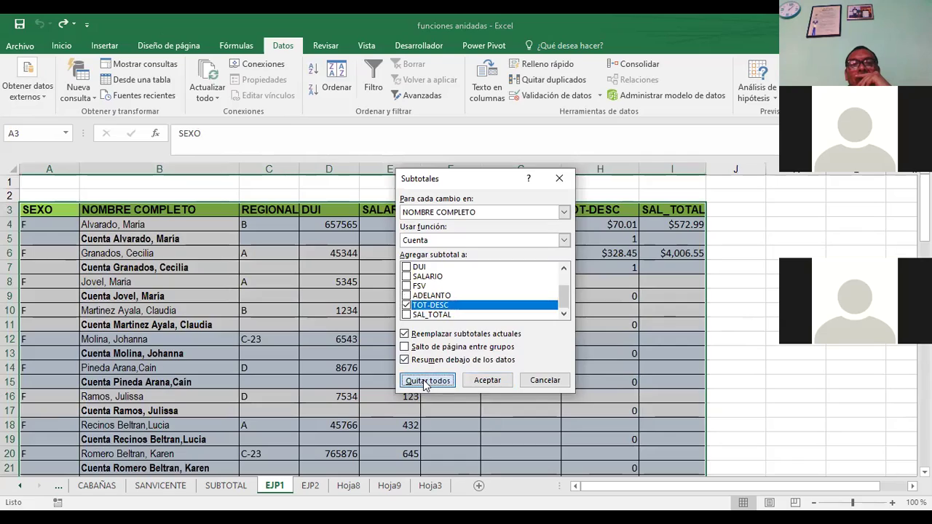
# Review the plain employee list, then select all of column A.
pyautogui.scroll(-3, 356, 293)
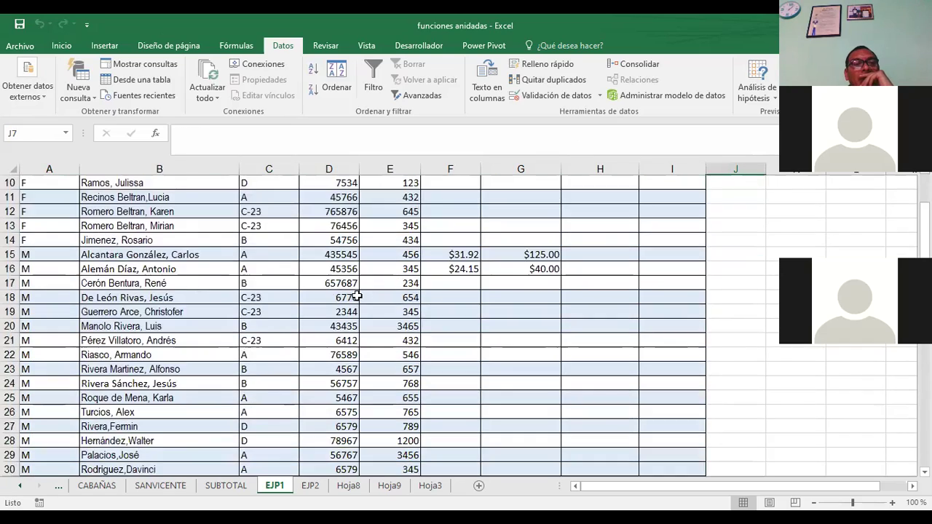
pyautogui.scroll(-3, 356, 294)
pyautogui.scroll(4, 480, 428)
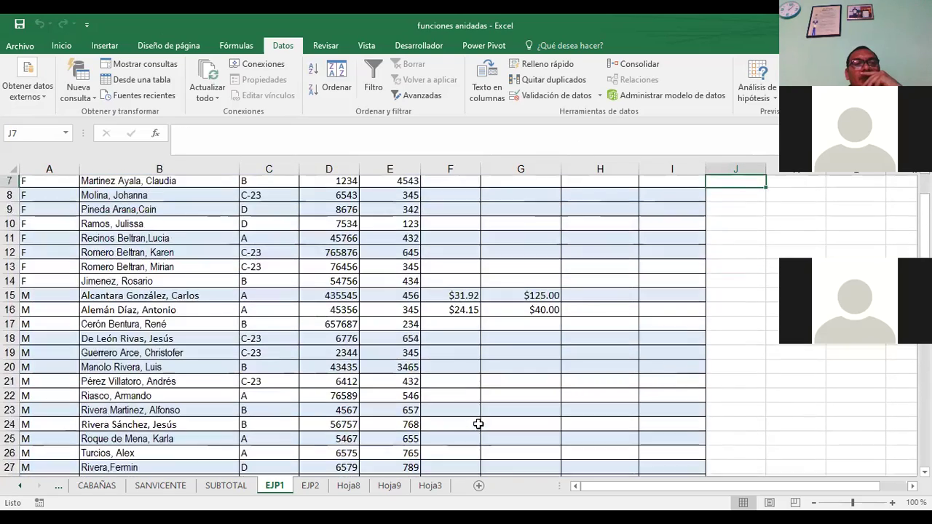
pyautogui.scroll(2, 479, 423)
pyautogui.scroll(-2, 210, 318)
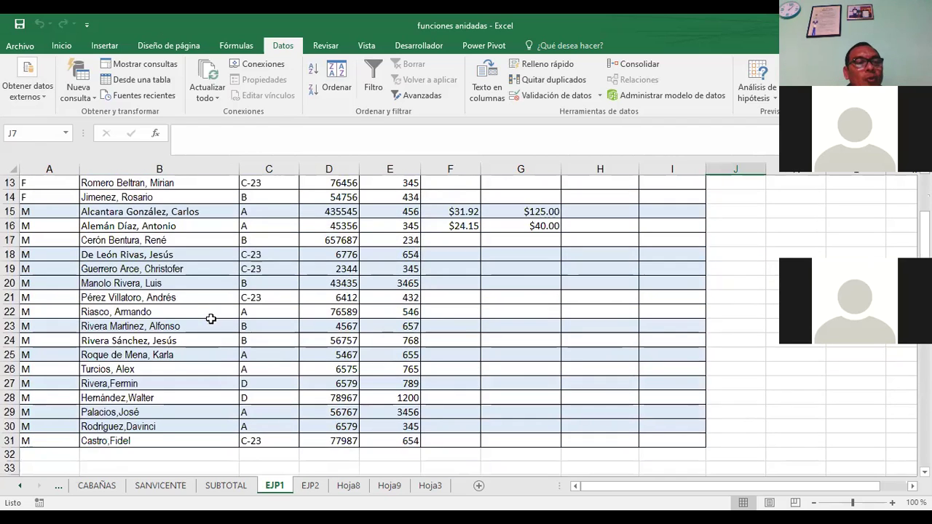
pyautogui.scroll(4, 87, 293)
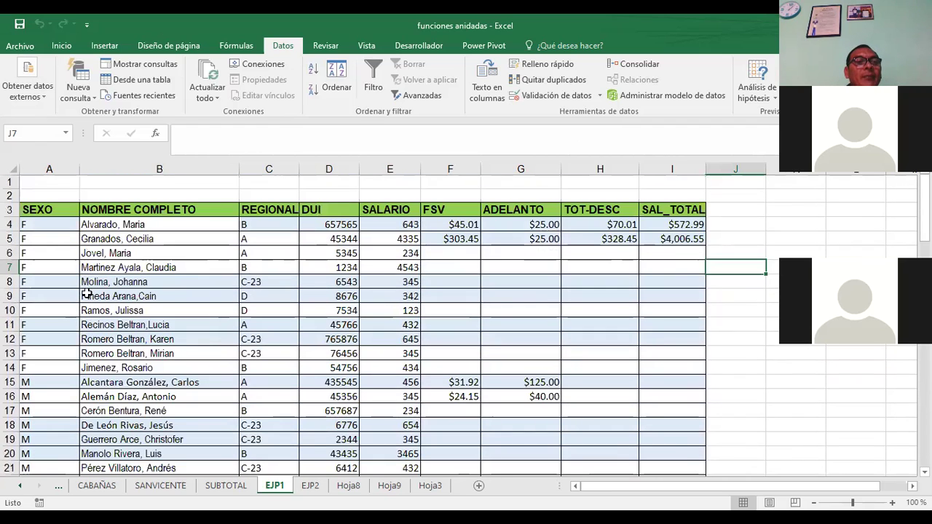
pyautogui.click(44, 226)
pyautogui.click(51, 168)
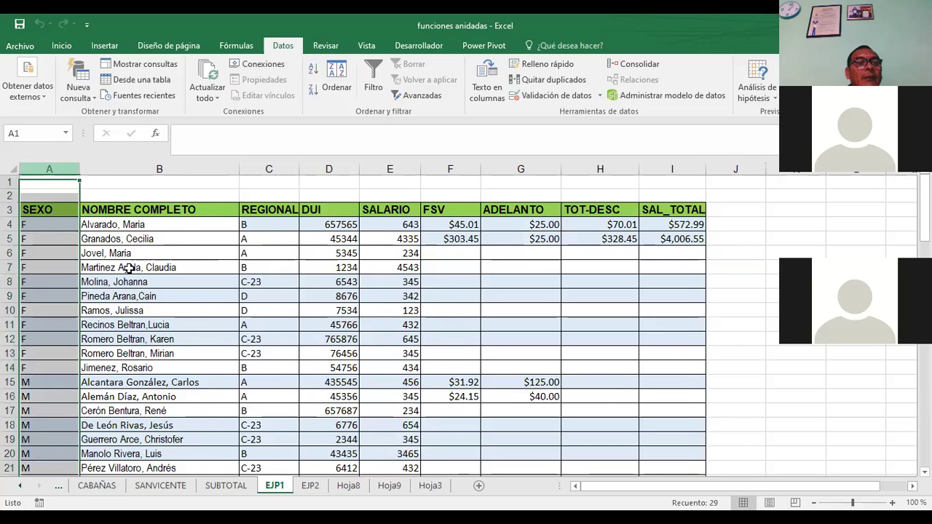
# Insert a new column A and enter 1 in A4.
pyautogui.hotkey('ctrl', '+')
pyautogui.click(41, 225)
pyautogui.write('1')
pyautogui.press('Return')
# Fill A4:A31 as a linear series numbering employees 1 to 28.
pyautogui.click(64, 225)
pyautogui.moveTo(80, 231)
pyautogui.mouseDown()
pyautogui.moveTo(79, 463)
pyautogui.moveTo(60, 410)
pyautogui.moveTo(87, 394)
pyautogui.mouseUp()
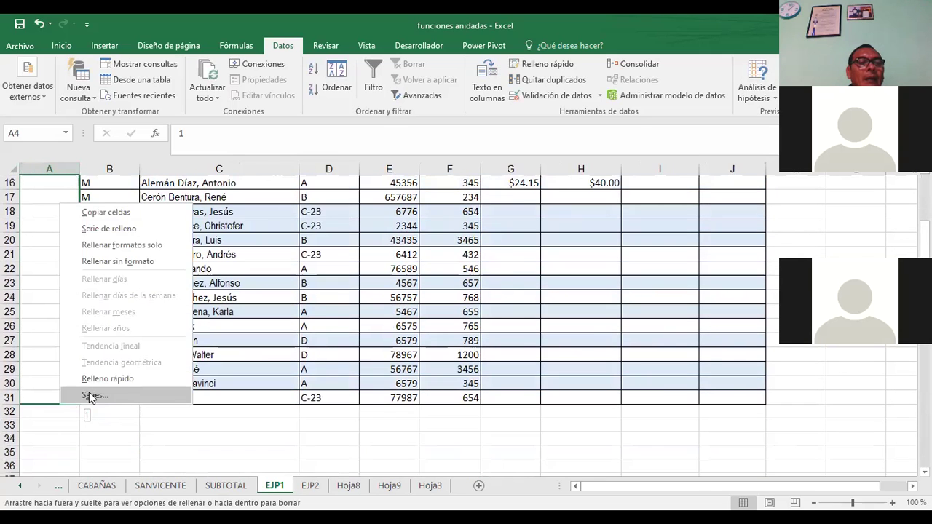
pyautogui.click(90, 397)
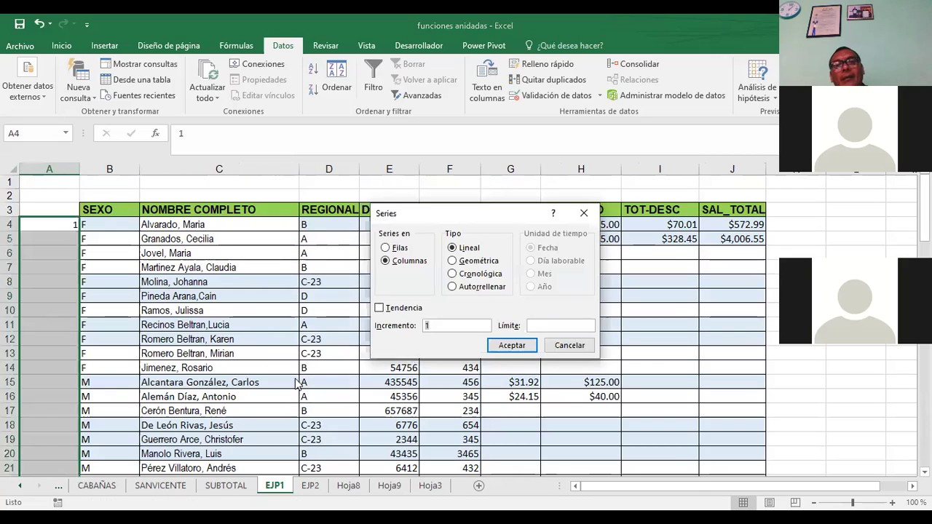
pyautogui.click(523, 347)
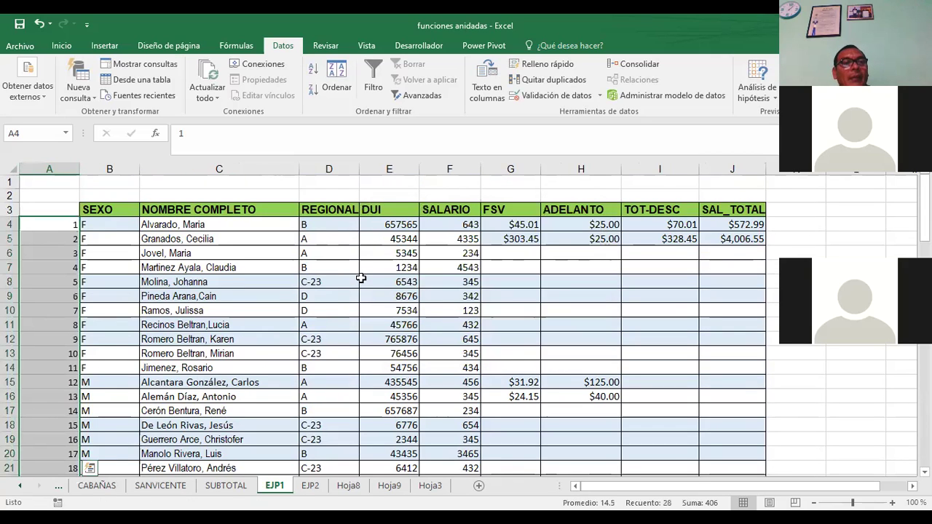
pyautogui.press('Return')
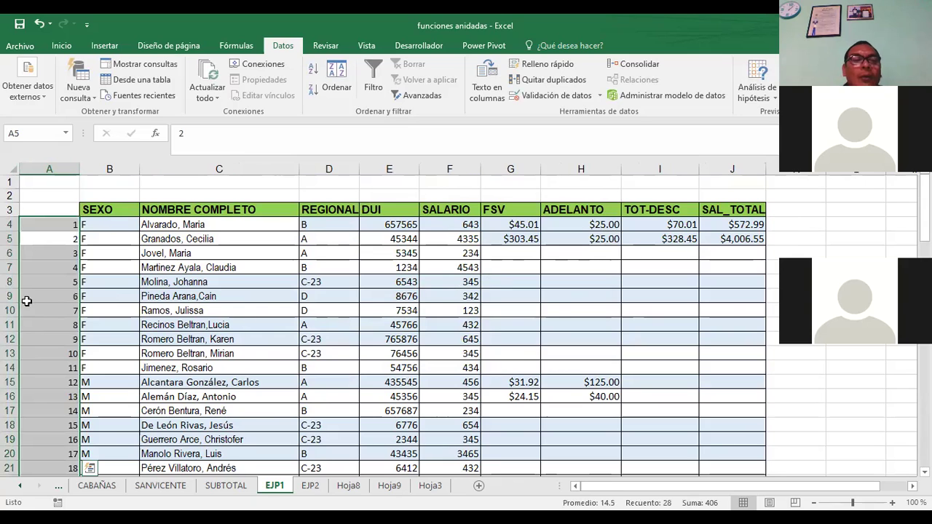
# Select cell F32 below the SALARIO column.
pyautogui.click(51, 279)
pyautogui.scroll(-3, 58, 234)
pyautogui.scroll(-2, 59, 239)
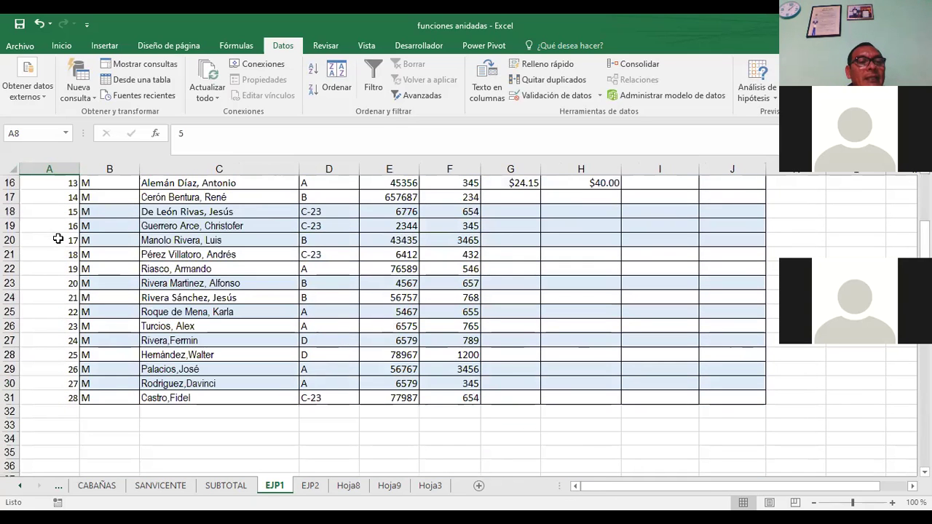
pyautogui.click(439, 412)
pyautogui.scroll(4, 607, 396)
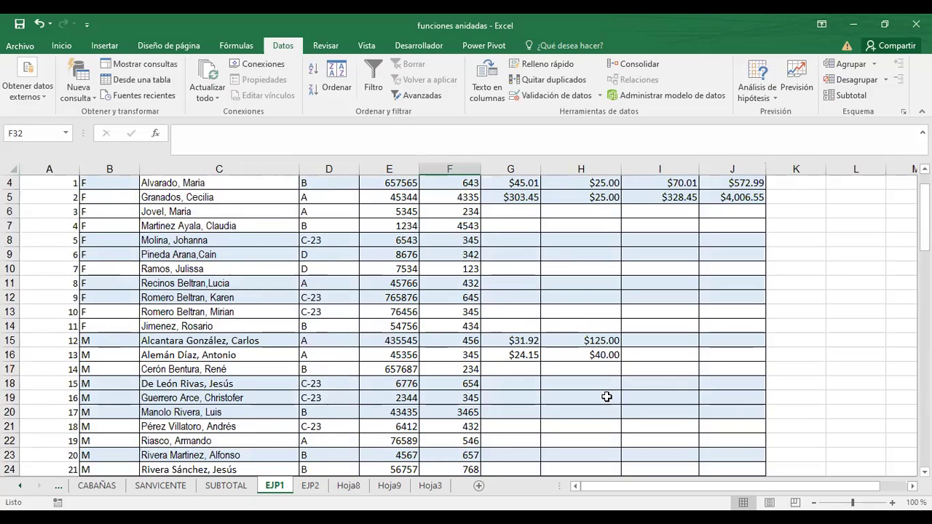
# Select the table from B3, inspect the Subtotal dialog's functions, and cancel.
pyautogui.scroll(-3, 313, 445)
pyautogui.scroll(4, 218, 364)
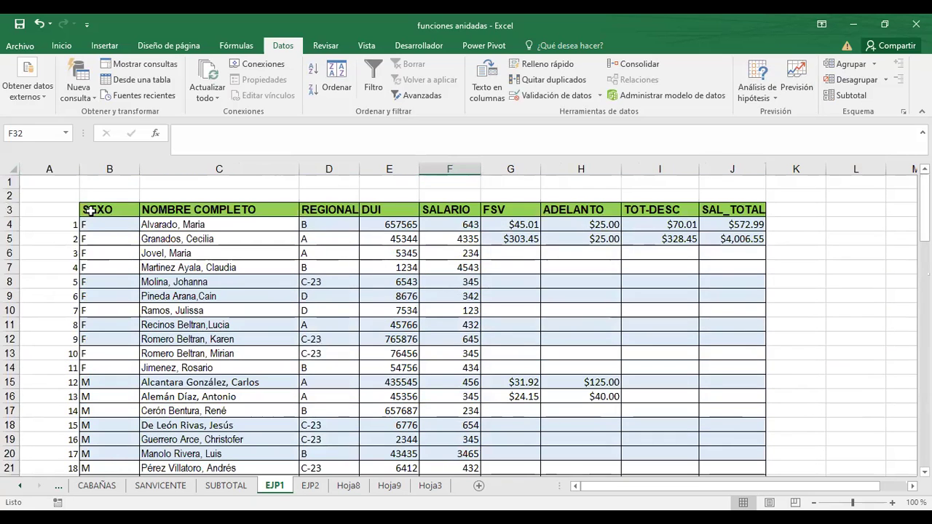
pyautogui.moveTo(89, 211); pyautogui.dragTo(785, 496)
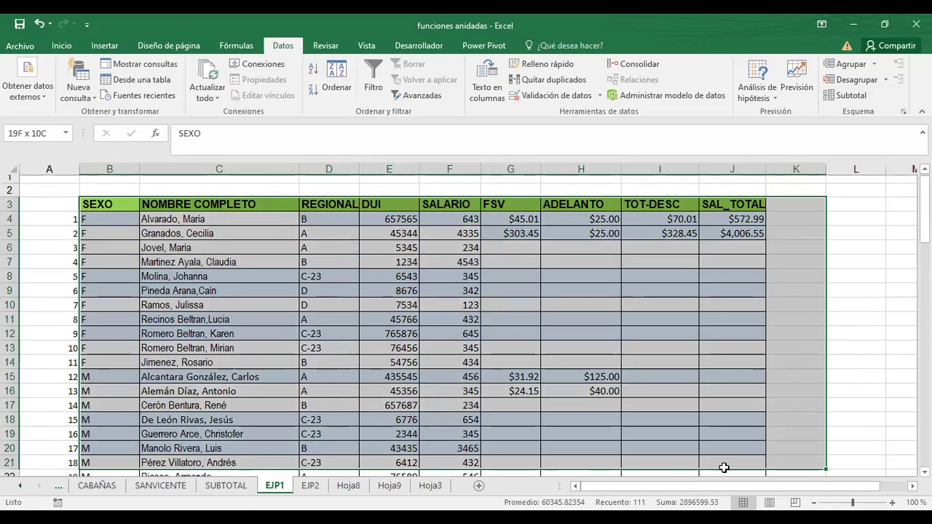
pyautogui.moveTo(724, 468); pyautogui.dragTo(732, 459)
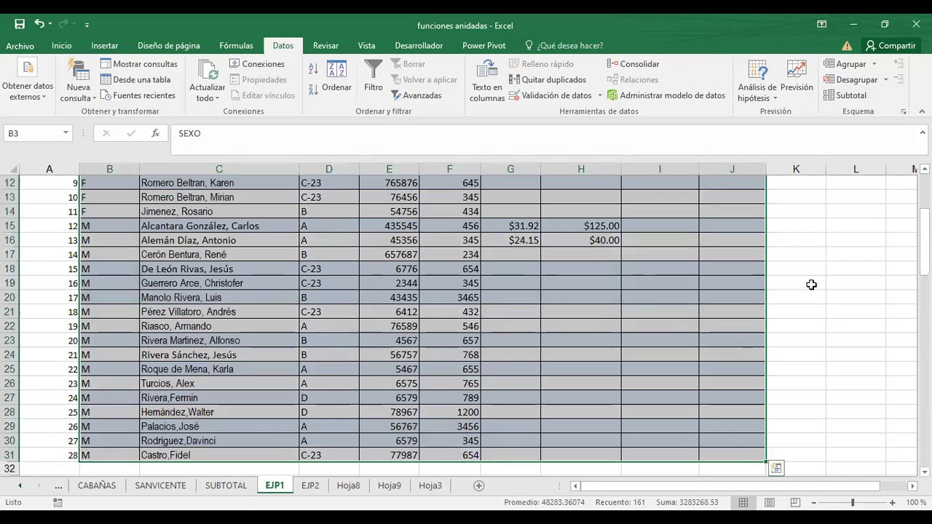
pyautogui.click(844, 96)
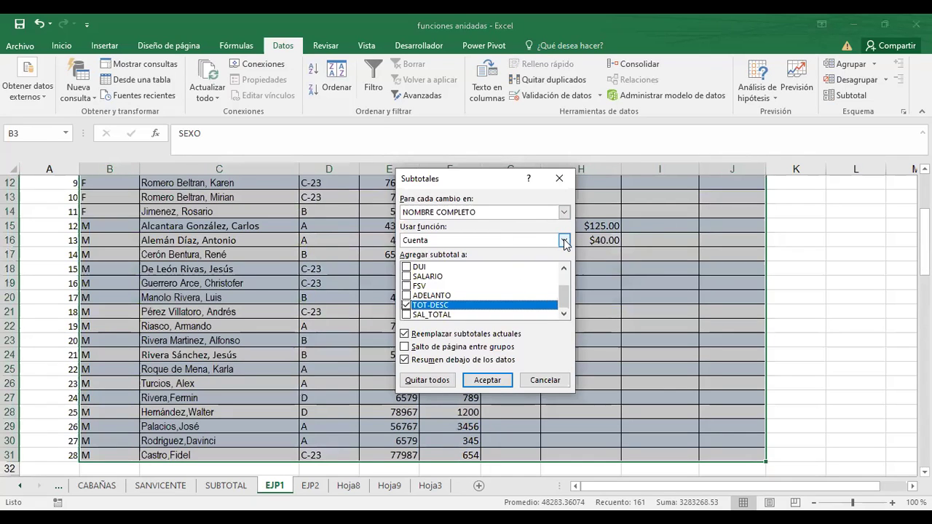
pyautogui.click(564, 241)
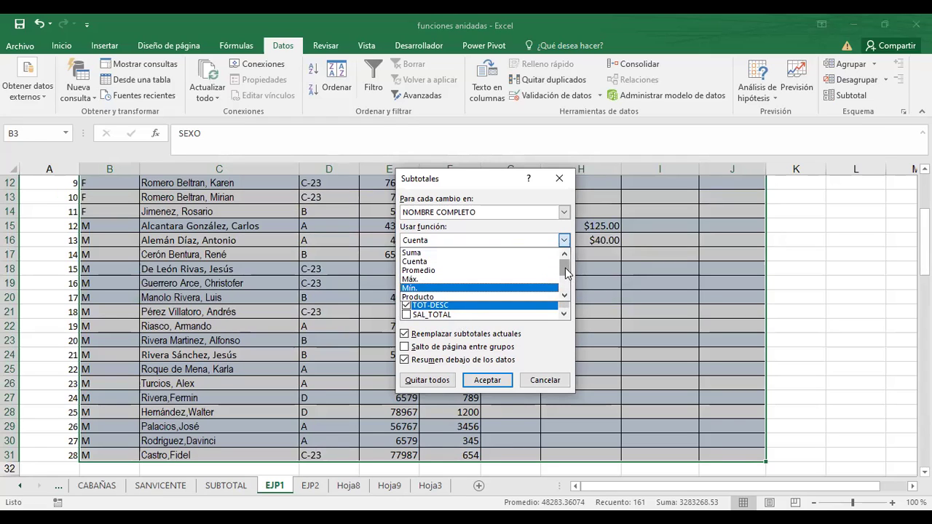
pyautogui.scroll(-2, 566, 288)
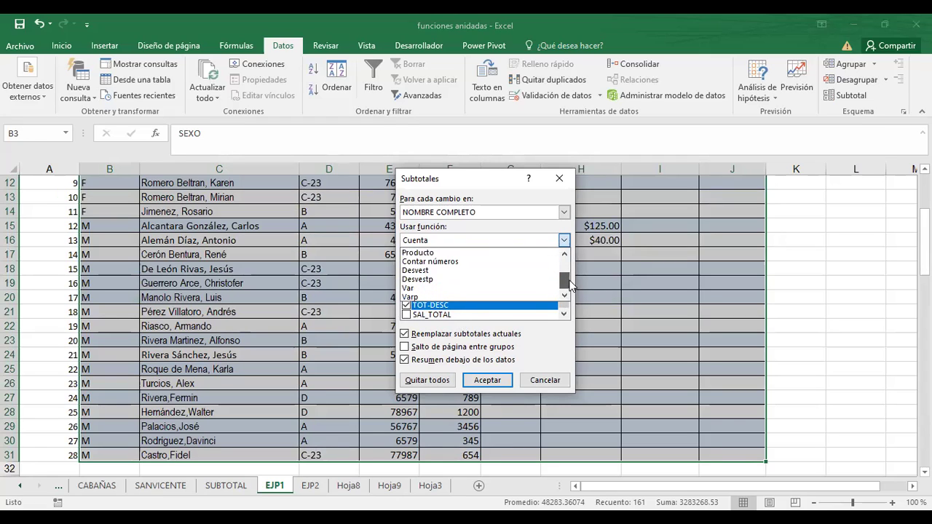
pyautogui.moveTo(567, 285); pyautogui.dragTo(571, 264)
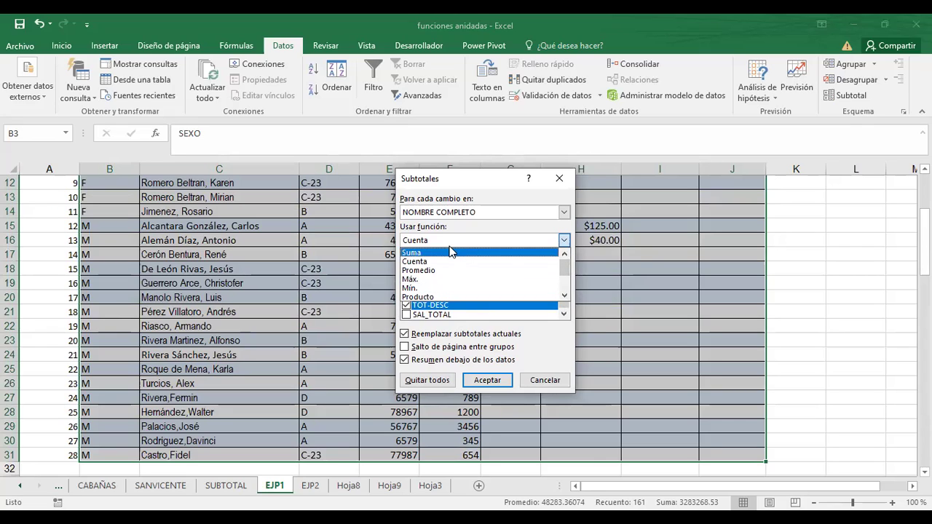
pyautogui.click(424, 262)
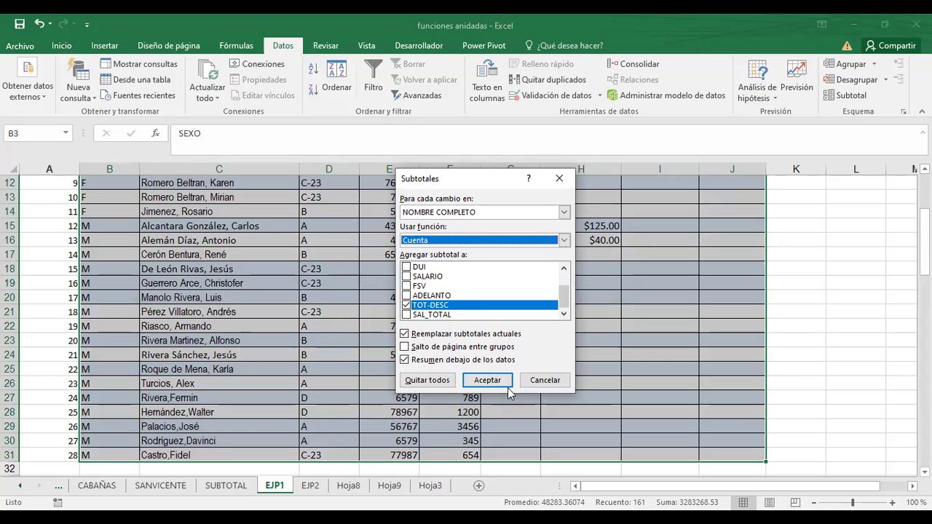
pyautogui.click(544, 380)
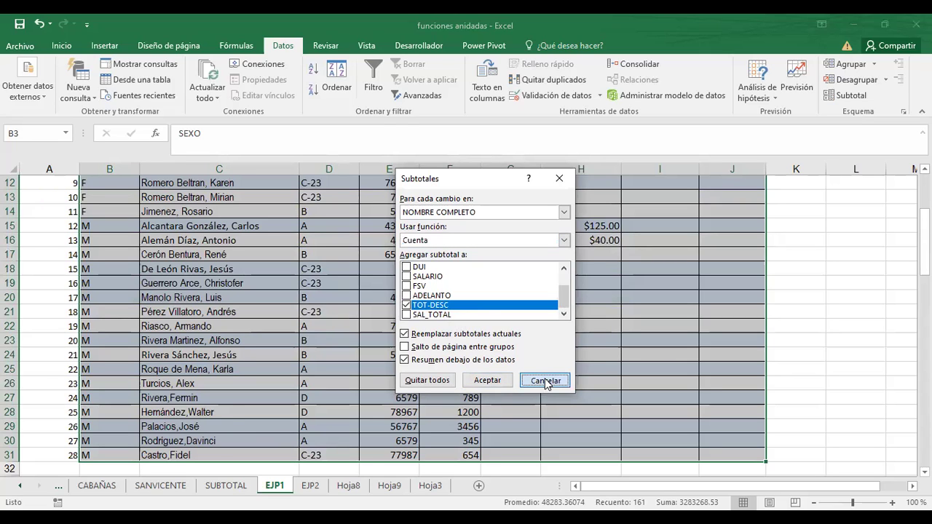
# Select F32, reopen and cancel the Subtotal dialog, then start a formula with =.
pyautogui.scroll(-3, 854, 299)
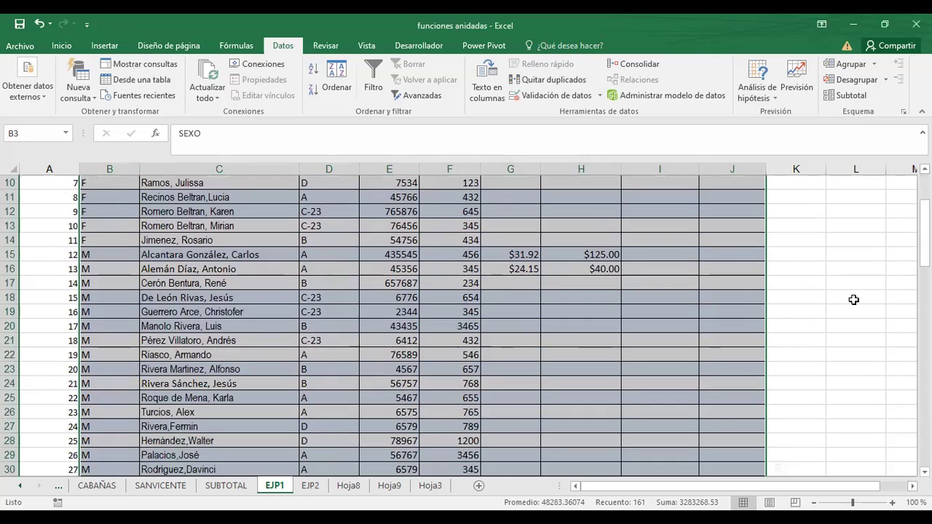
pyautogui.scroll(-3, 853, 299)
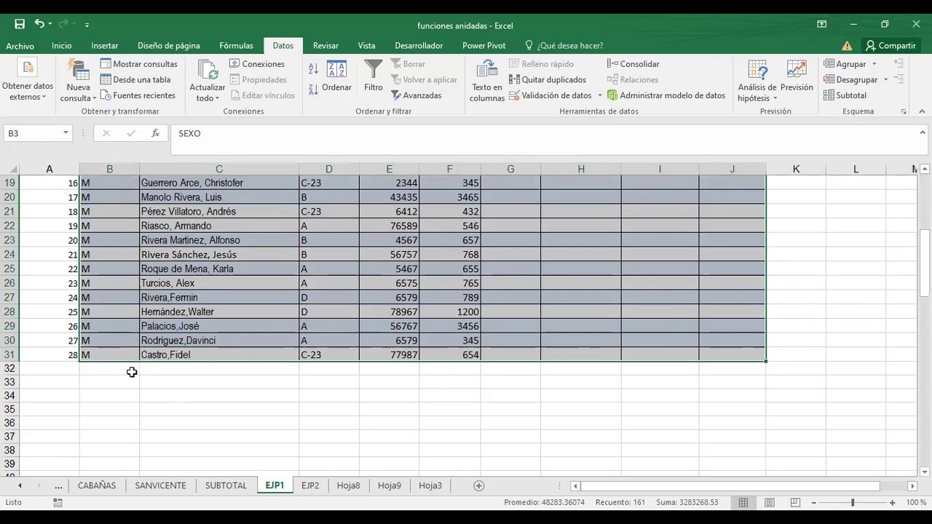
pyautogui.scroll(1, 381, 405)
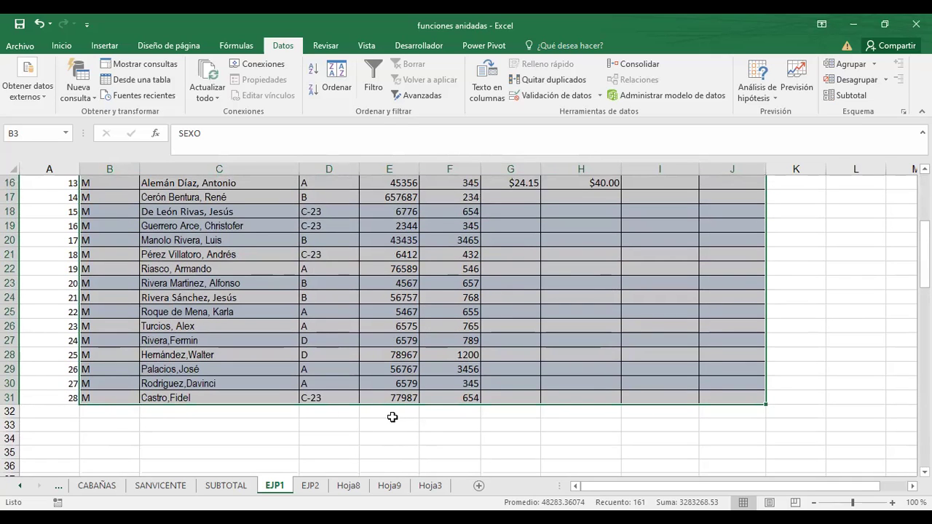
pyautogui.click(393, 417)
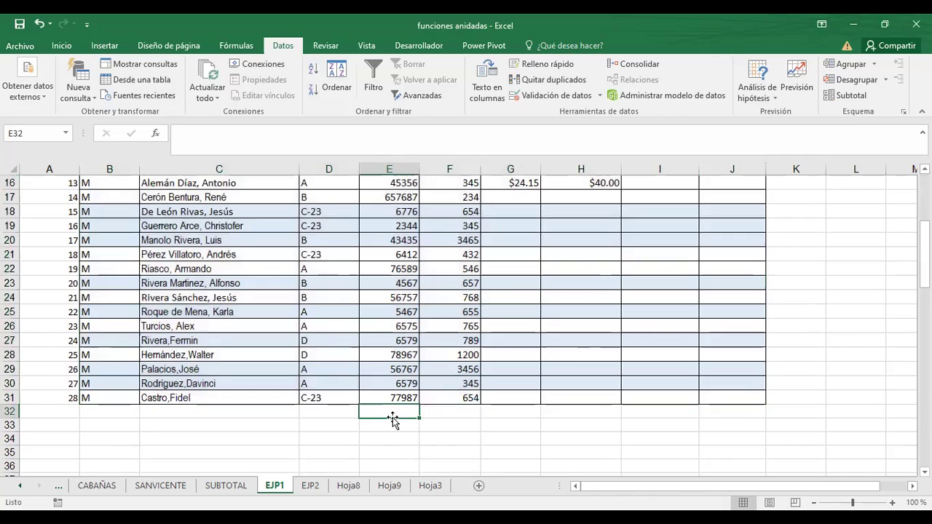
pyautogui.click(438, 414)
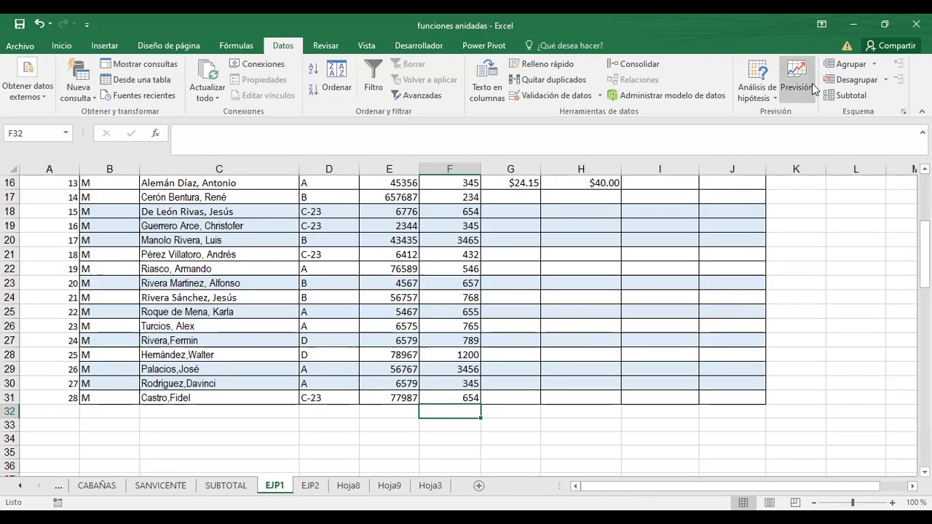
pyautogui.click(850, 98)
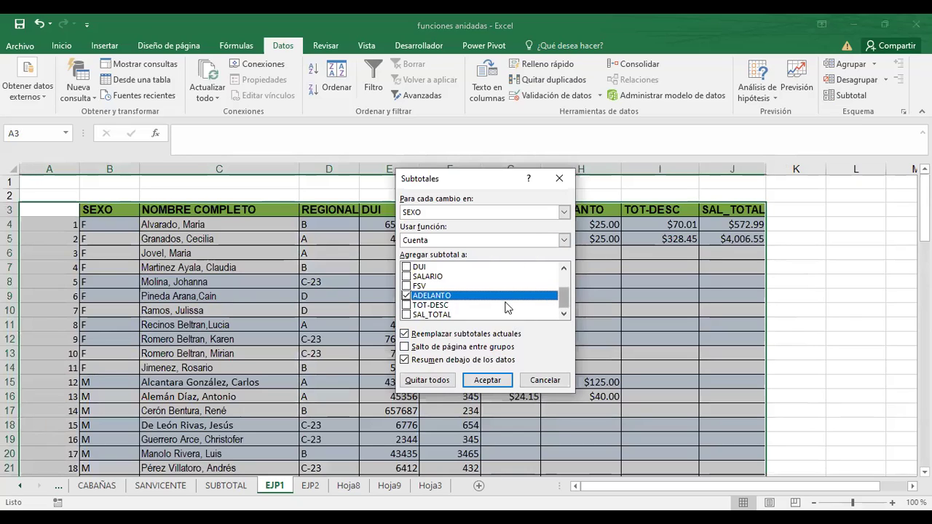
pyautogui.click(407, 296)
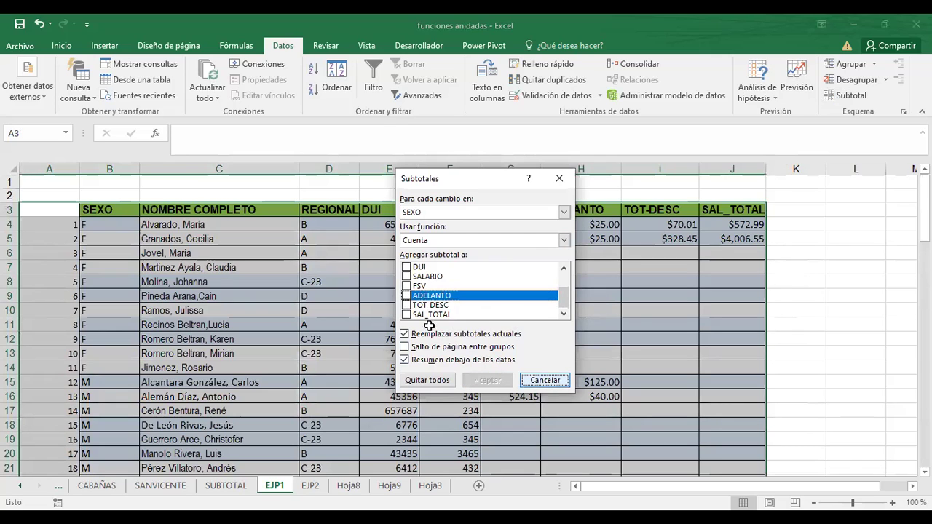
pyautogui.click(527, 381)
pyautogui.write('=')
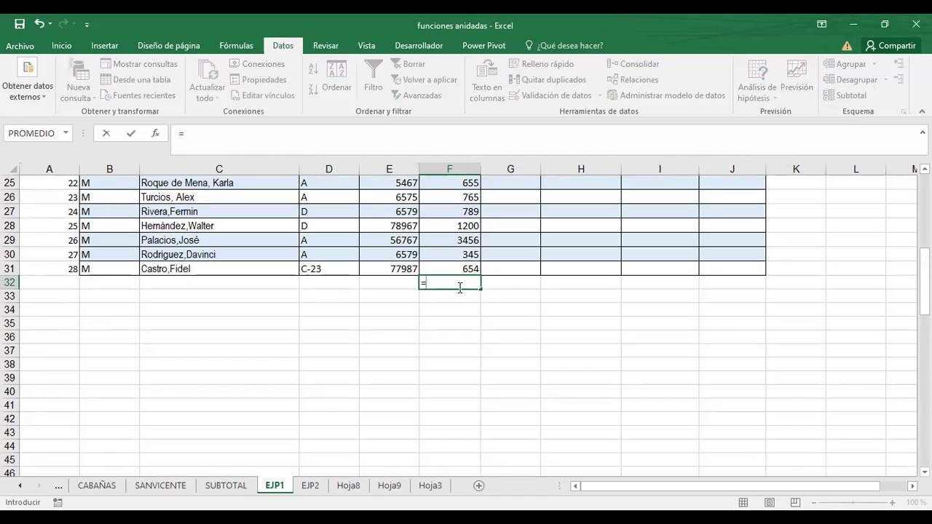
# Type SUBTOTAL in F32 and accept =SUBTOTALES(, then review the function-number list.
pyautogui.write('S')
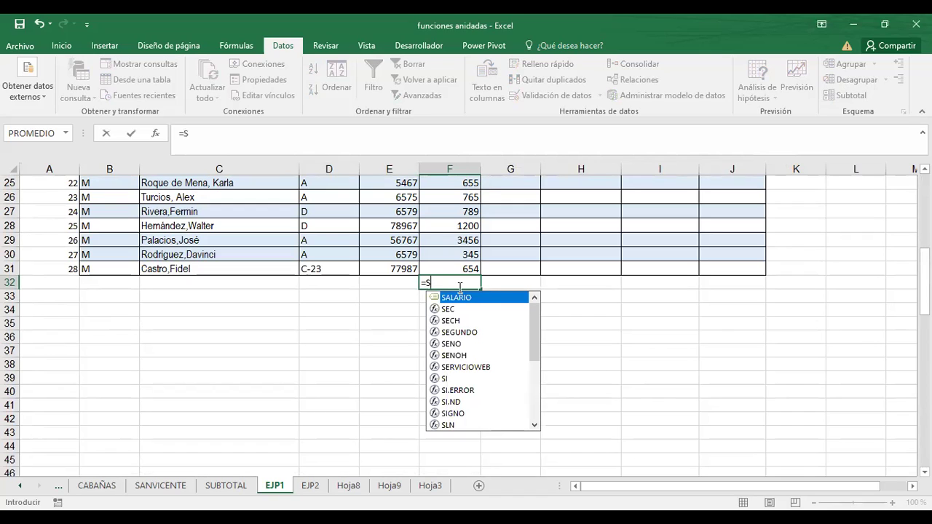
pyautogui.write('UBTOTAL')
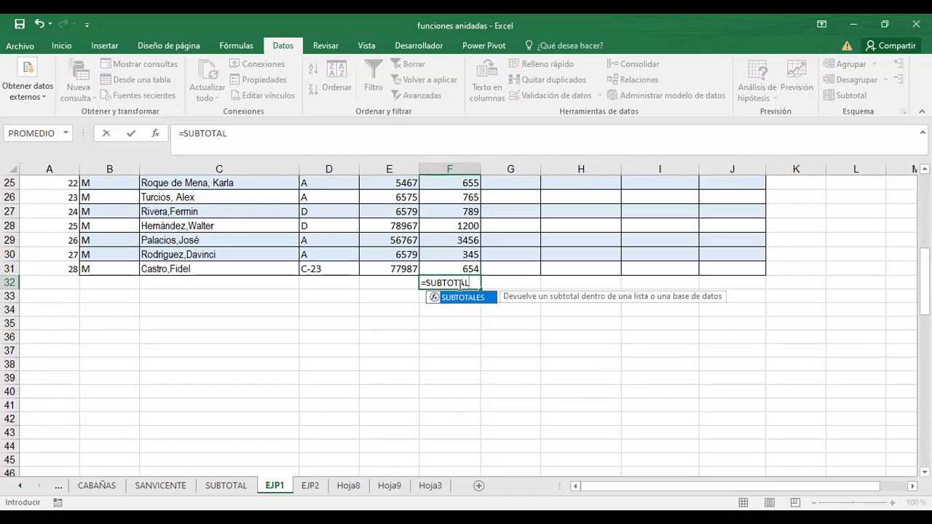
pyautogui.scroll(1, 461, 286)
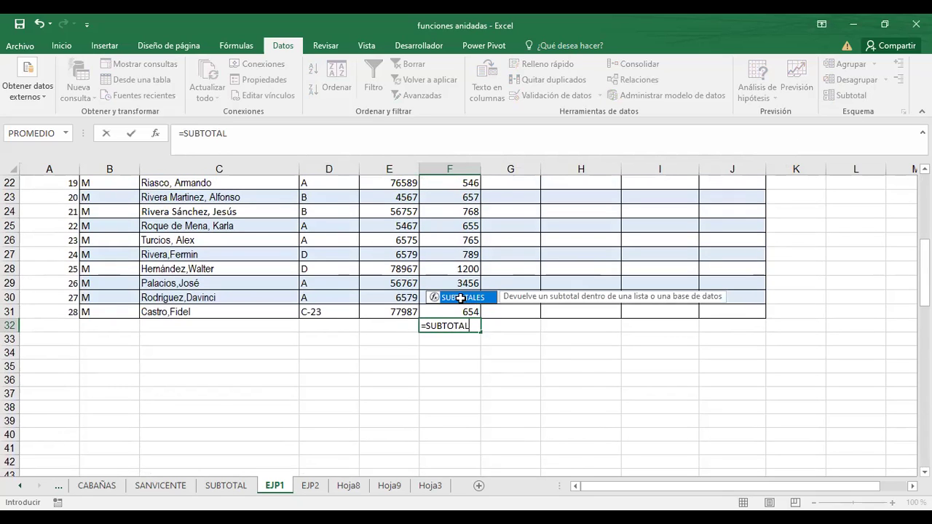
pyautogui.press('Tab')
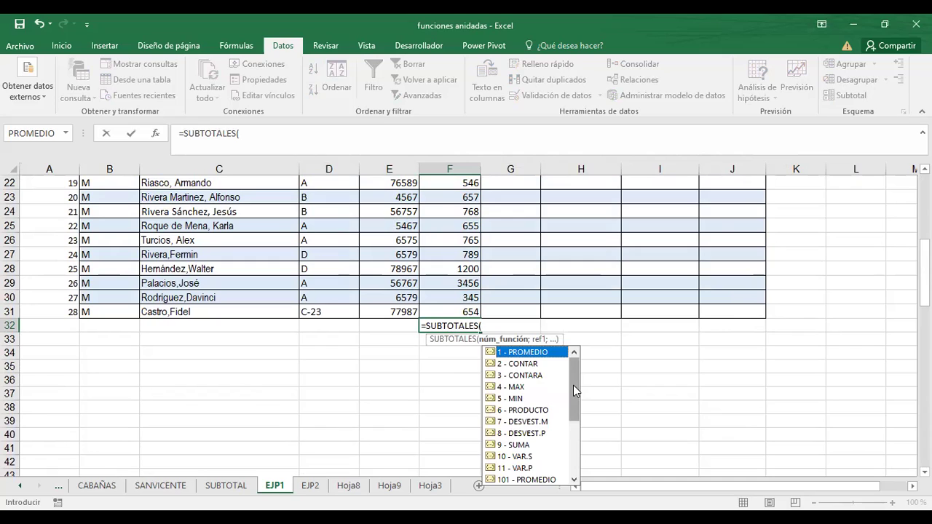
pyautogui.moveTo(573, 390); pyautogui.dragTo(573, 429)
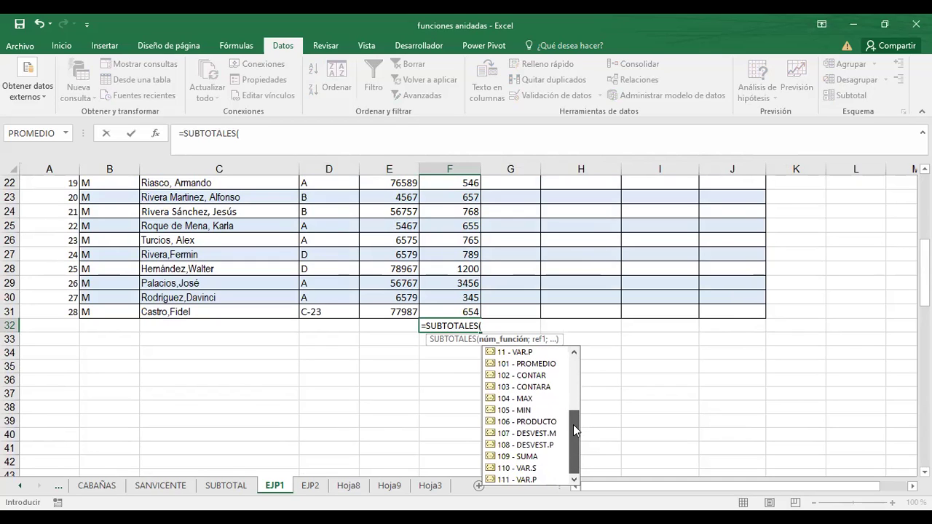
pyautogui.moveTo(573, 430); pyautogui.dragTo(590, 382)
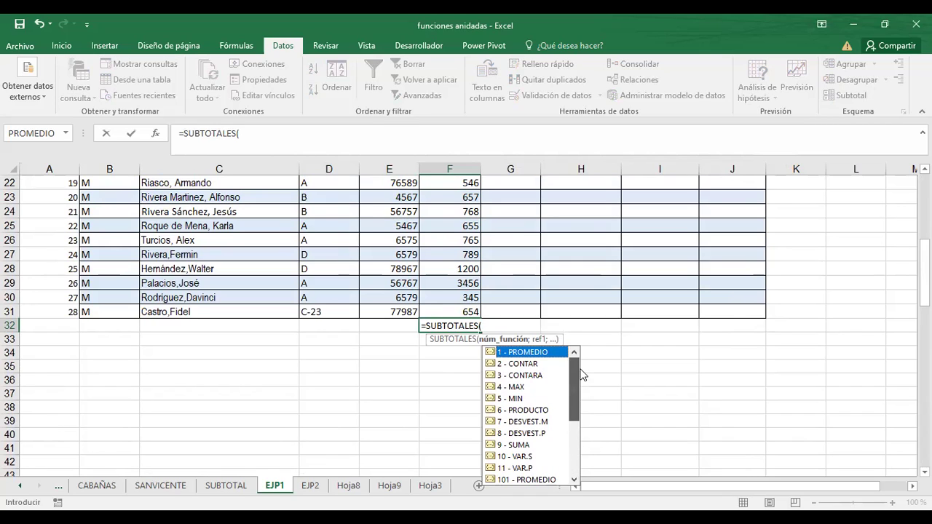
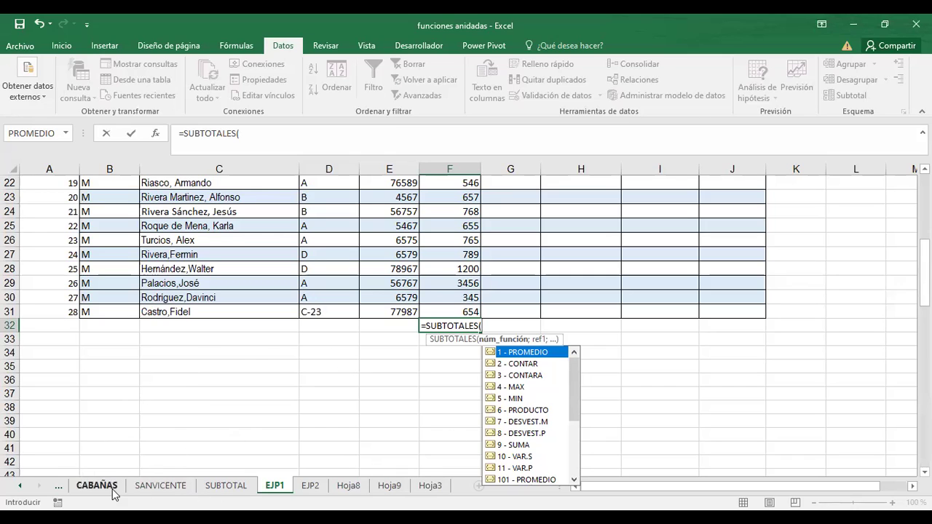
# Cancel the unfinished SUBTOTALES formula that was referencing MENUPRINCIPAL's G5.
pyautogui.click(21, 486)
pyautogui.click(21, 486)
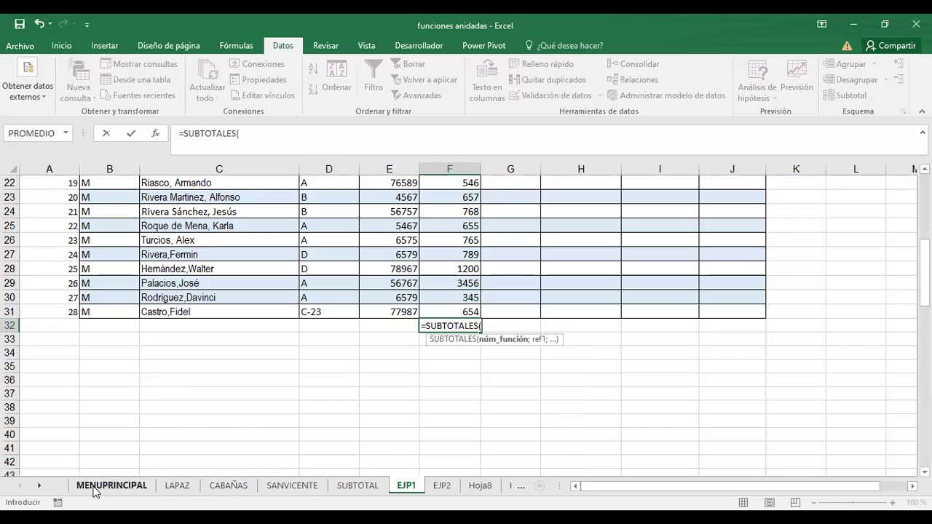
pyautogui.click(97, 486)
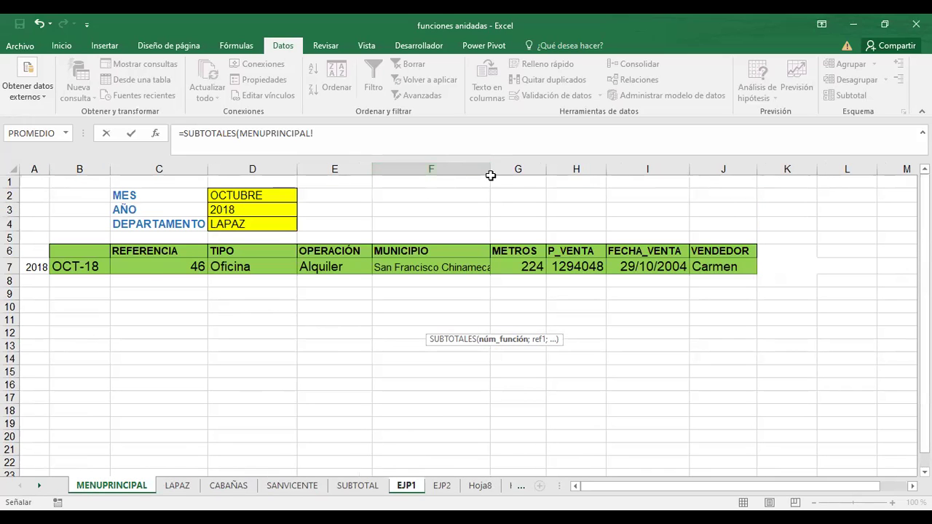
pyautogui.click(514, 235)
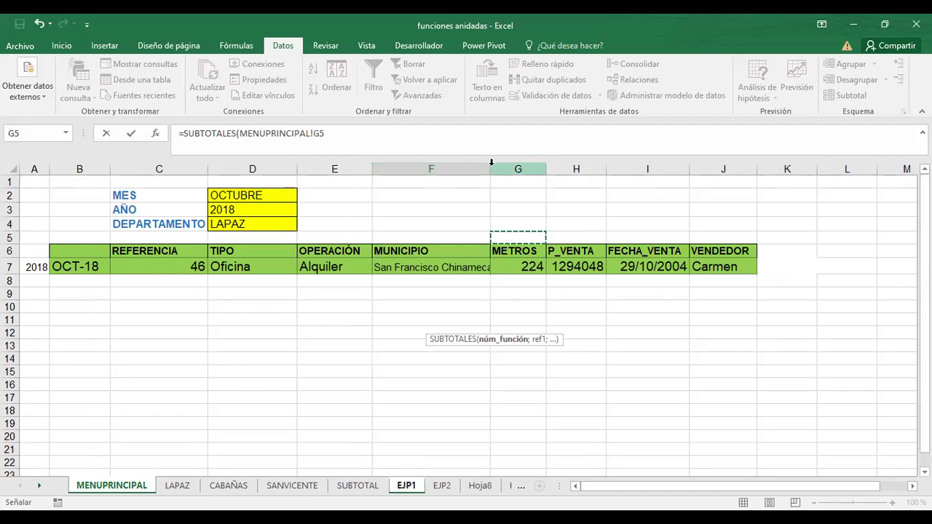
pyautogui.press('Escape')
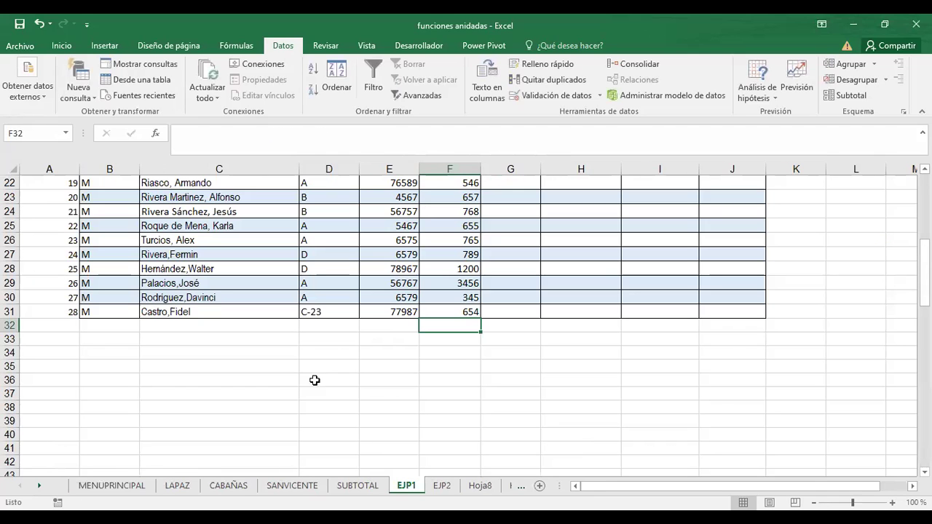
# Widen MENUPRINCIPAL's column F to fit 'San Francisco Chinameca' and check the C7 REFERENCIA formula.
pyautogui.click(113, 486)
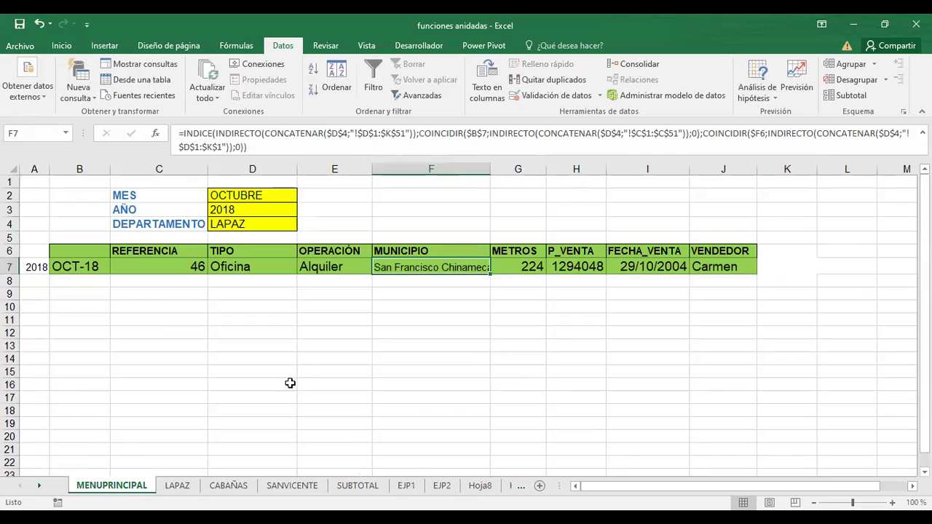
pyautogui.click(290, 384)
pyautogui.moveTo(492, 169); pyautogui.dragTo(504, 175)
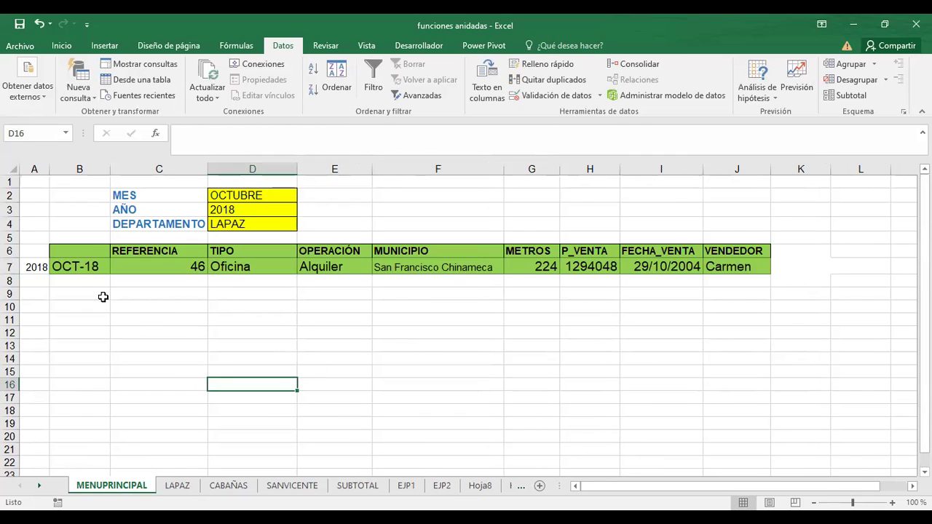
pyautogui.click(142, 266)
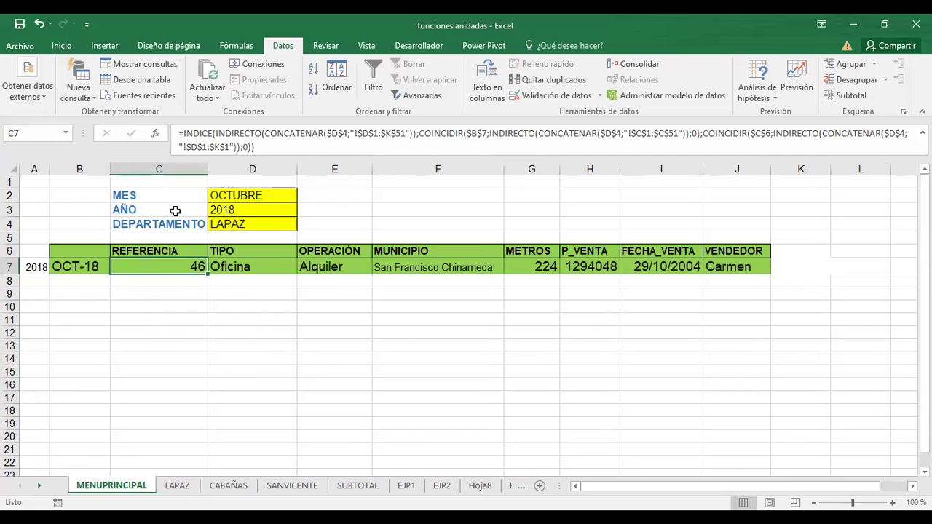
# Look over the LAPAZ data sheet, then return to MENUPRINCIPAL.
pyautogui.click(178, 486)
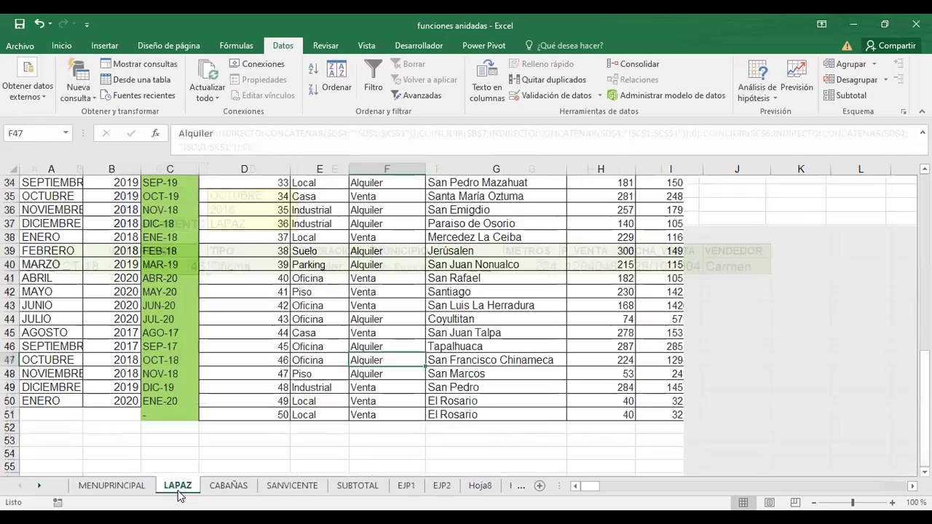
pyautogui.scroll(11, 401, 328)
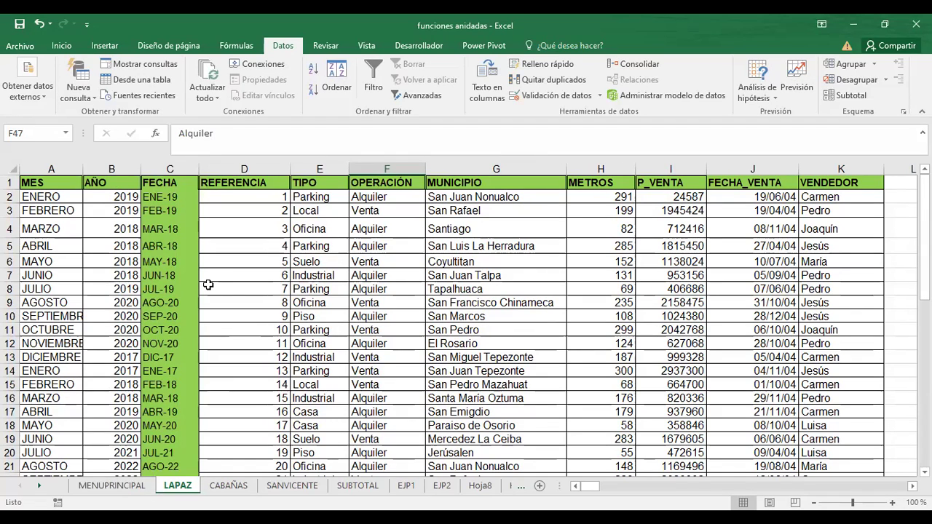
pyautogui.click(129, 486)
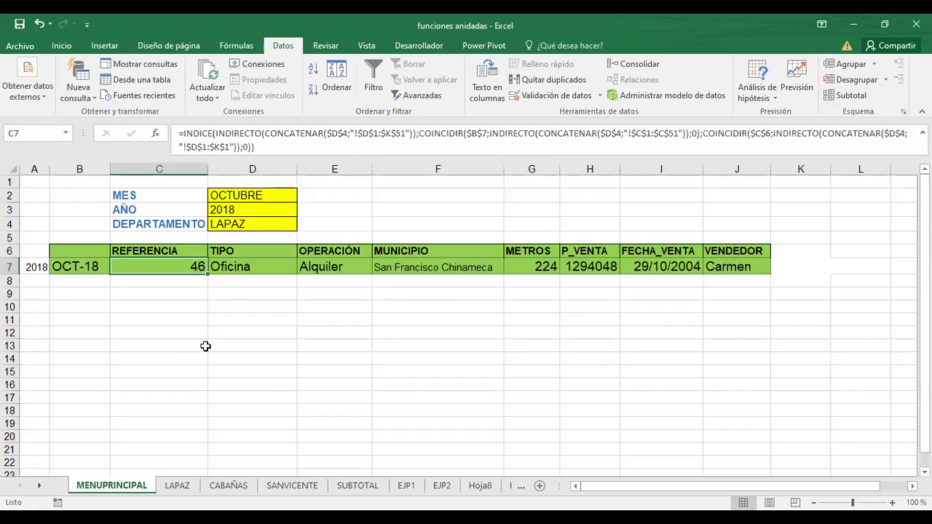
pyautogui.click(255, 327)
# Confirm D4's department list stays on LAPAZ and review the B7 date-key formula and C6 header.
pyautogui.click(224, 225)
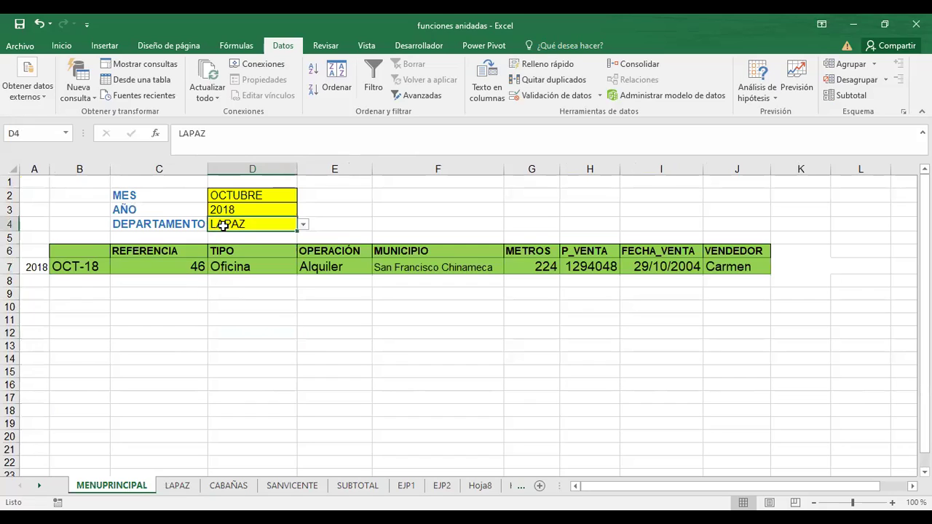
pyautogui.click(304, 225)
pyautogui.click(305, 228)
pyautogui.click(76, 266)
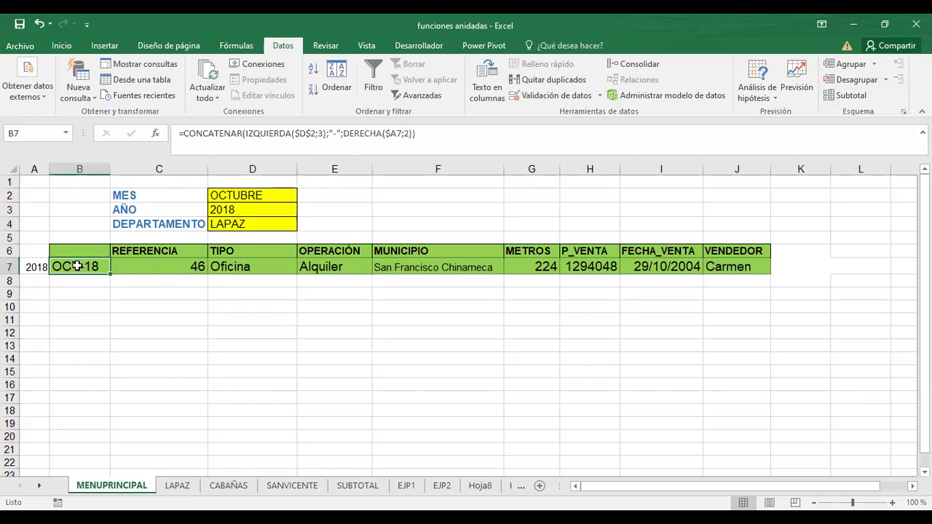
pyautogui.click(169, 253)
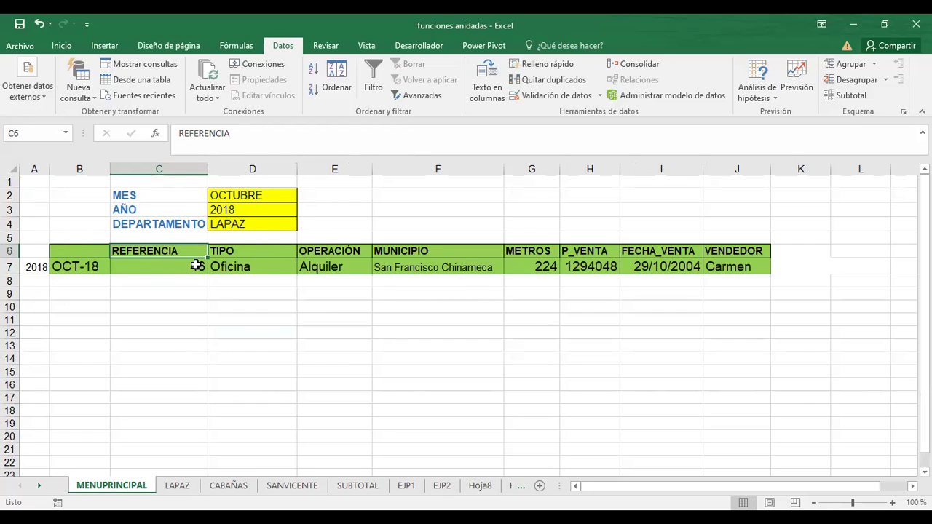
pyautogui.click(177, 485)
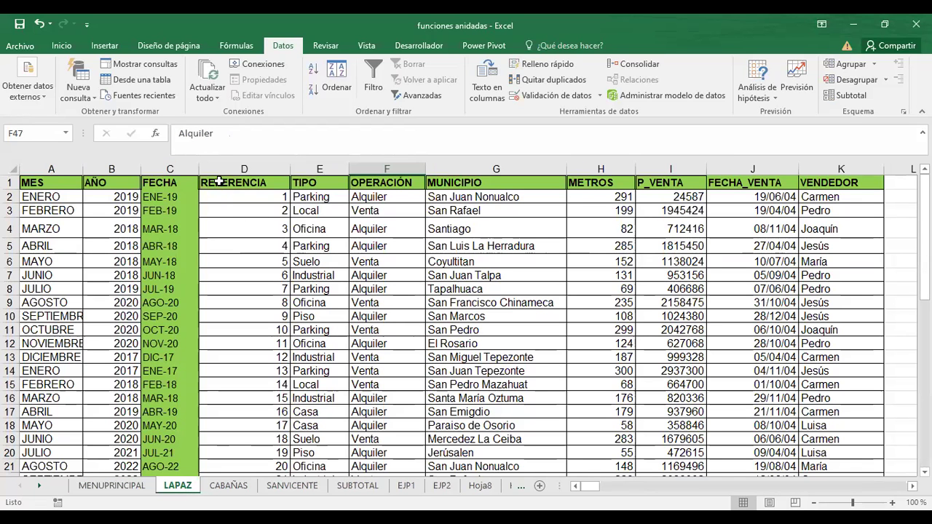
pyautogui.moveTo(218, 181); pyautogui.dragTo(845, 324)
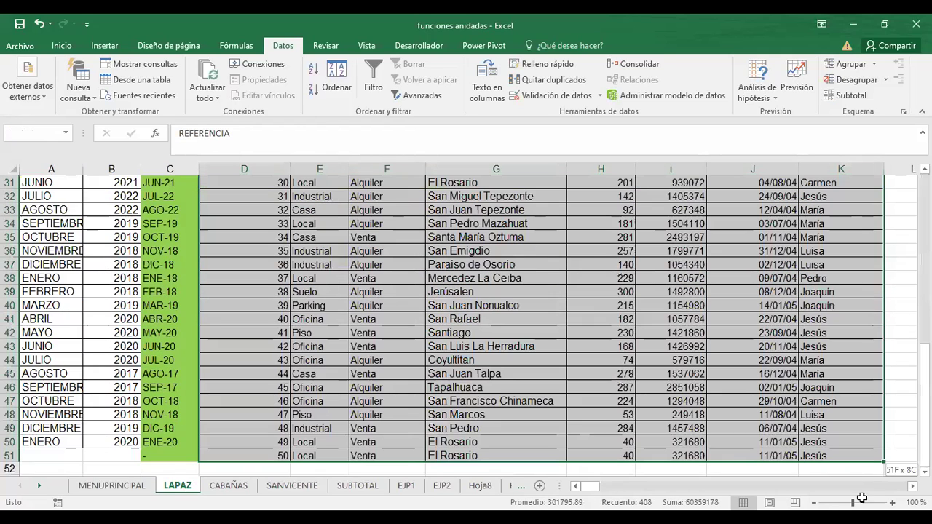
pyautogui.moveTo(845, 324); pyautogui.dragTo(865, 421)
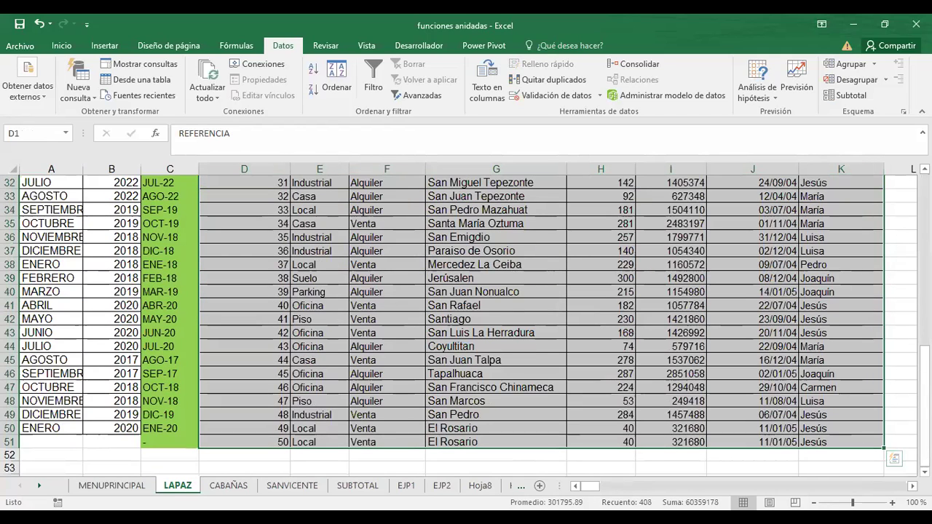
pyautogui.scroll(10, 865, 421)
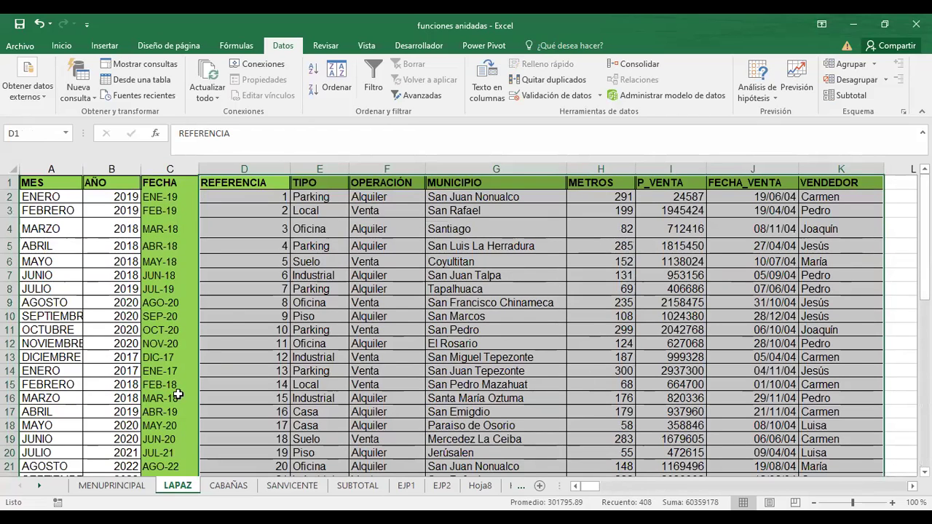
pyautogui.click(225, 486)
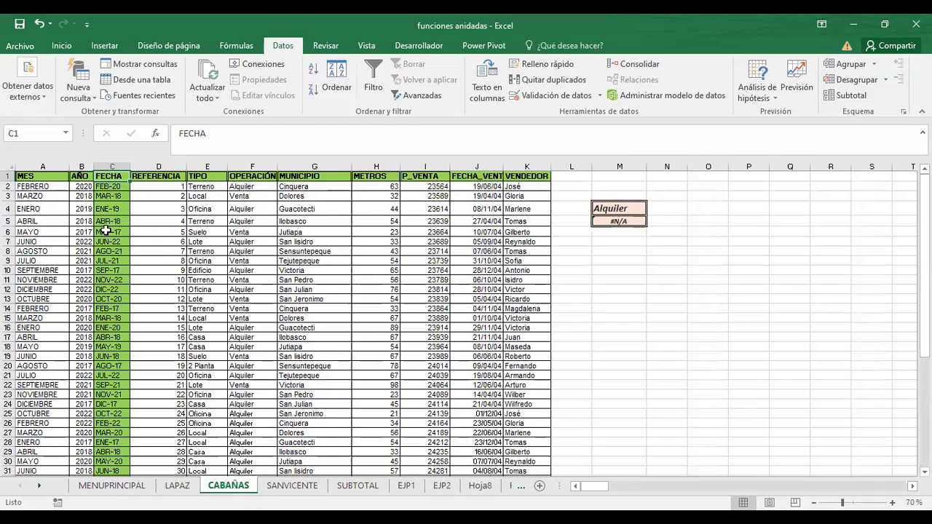
pyautogui.click(33, 177)
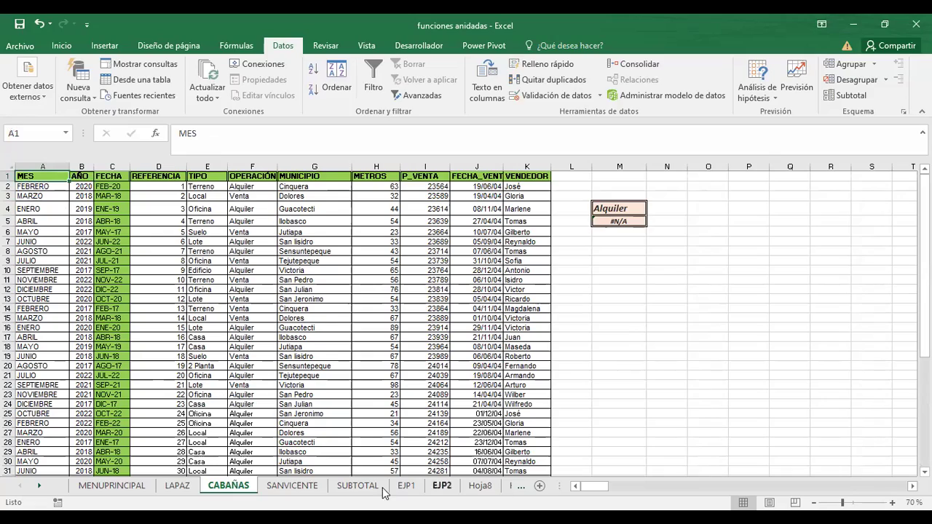
pyautogui.click(287, 485)
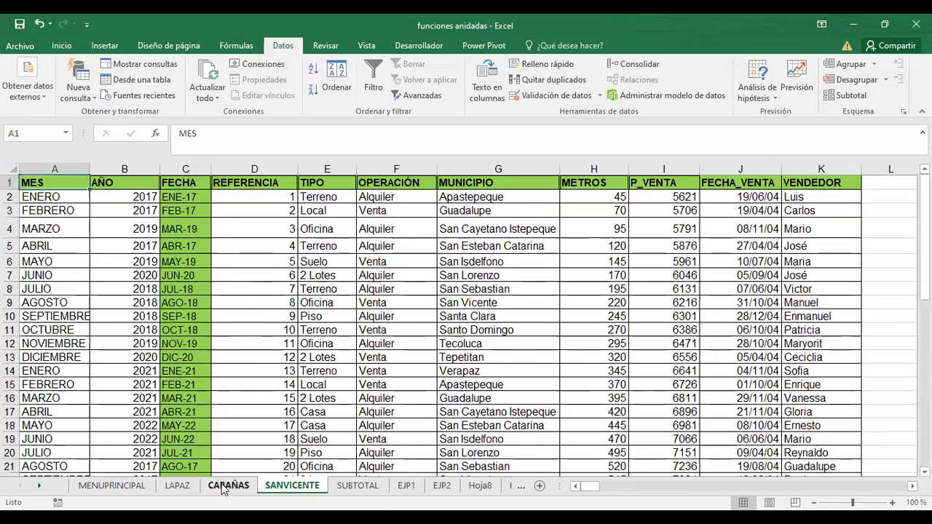
pyautogui.click(225, 485)
pyautogui.click(177, 486)
pyautogui.click(112, 485)
# Review the C7 REFERENCIA and F7 MUNICIPIO lookup formulas, then open D4's department list.
pyautogui.click(229, 334)
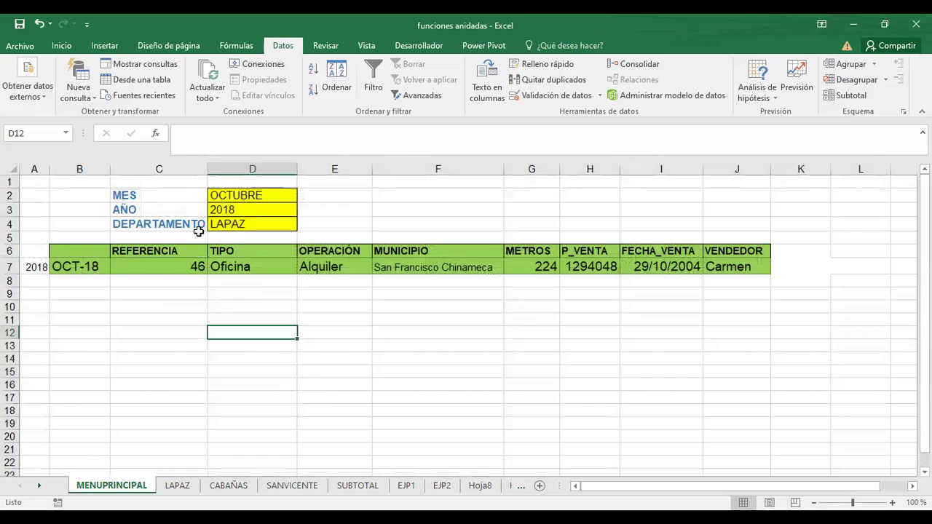
pyautogui.click(157, 255)
pyautogui.click(167, 266)
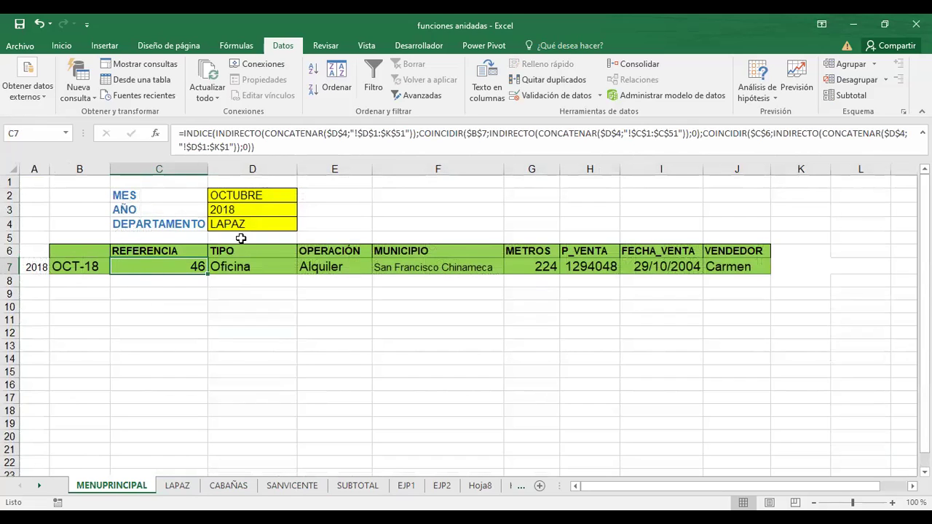
pyautogui.click(257, 223)
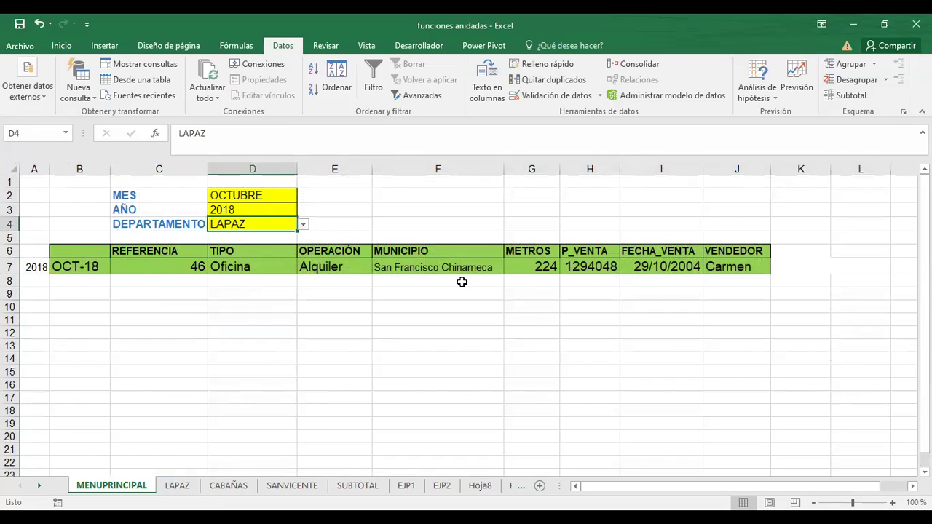
pyautogui.click(438, 270)
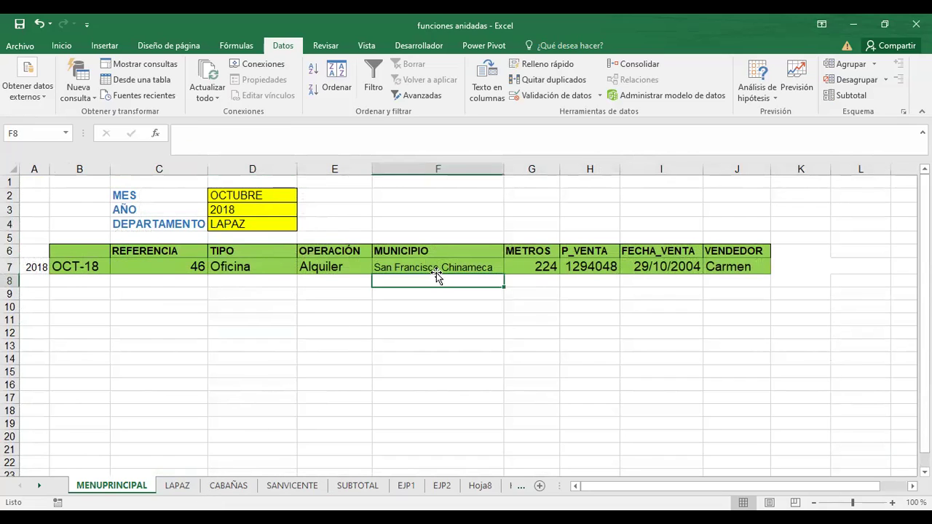
pyautogui.click(260, 224)
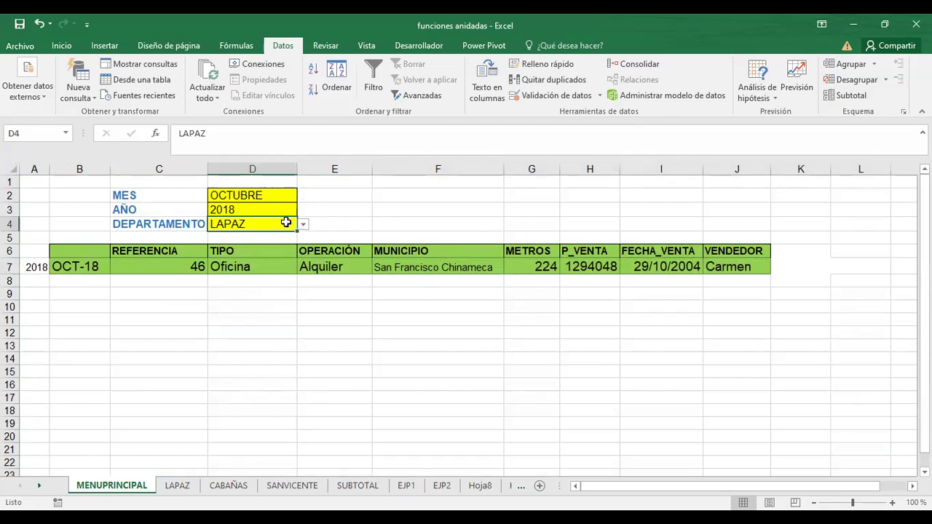
pyautogui.click(303, 225)
# Change the department in D4 to SANVICENTE, briefly trying CABAÑAS first, and recheck C7's formula.
pyautogui.click(239, 245)
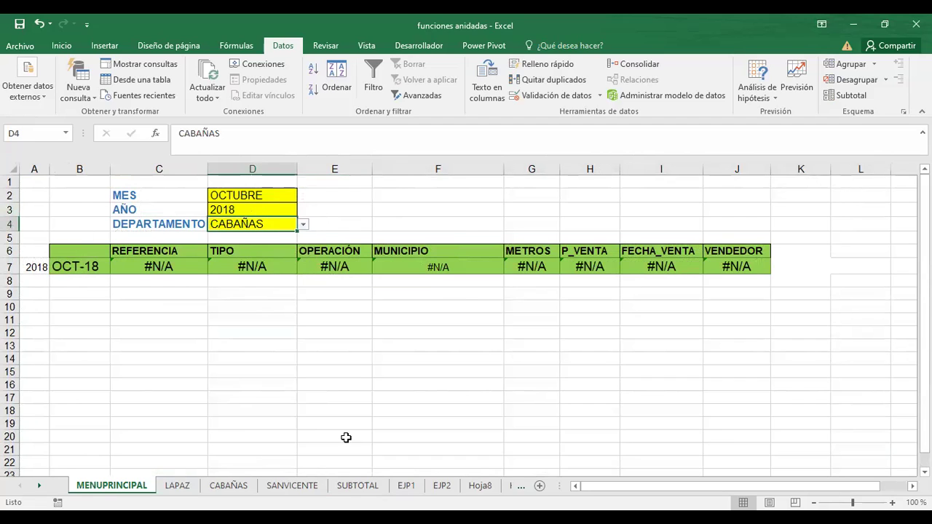
pyautogui.click(303, 225)
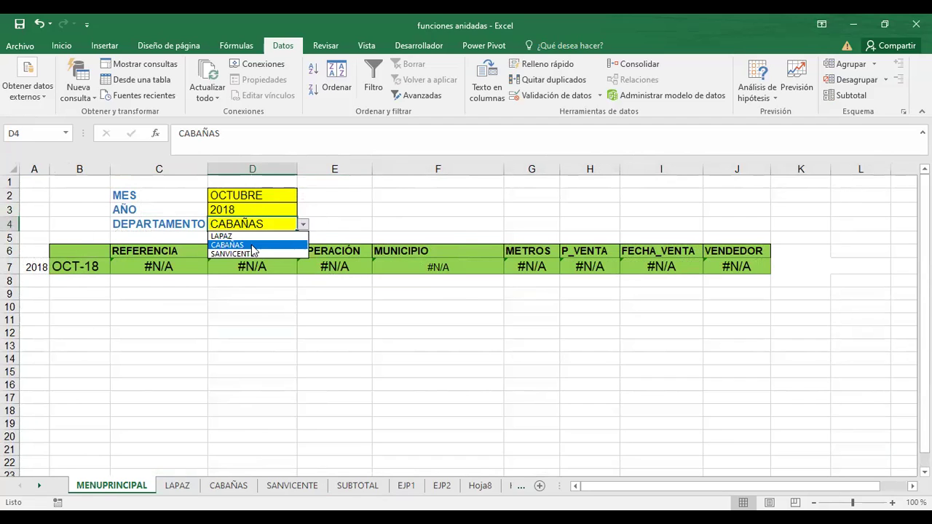
pyautogui.click(247, 255)
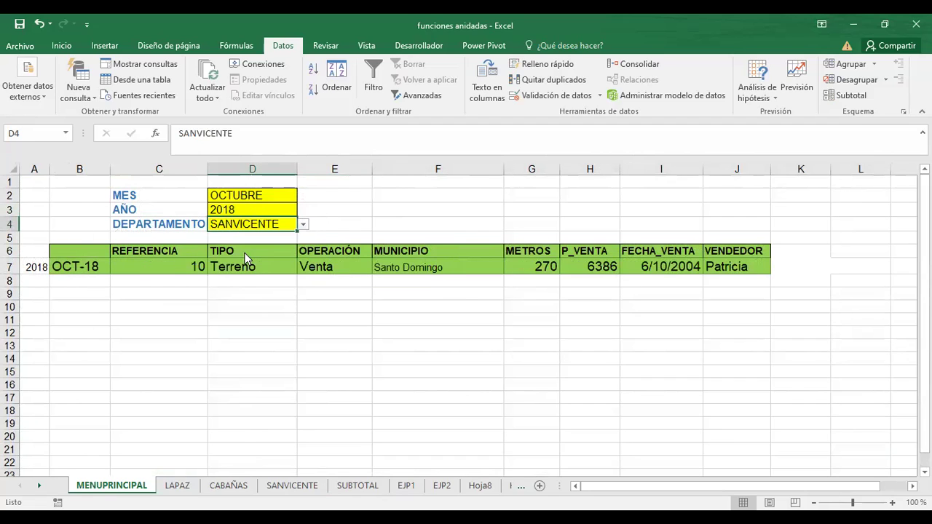
pyautogui.click(294, 308)
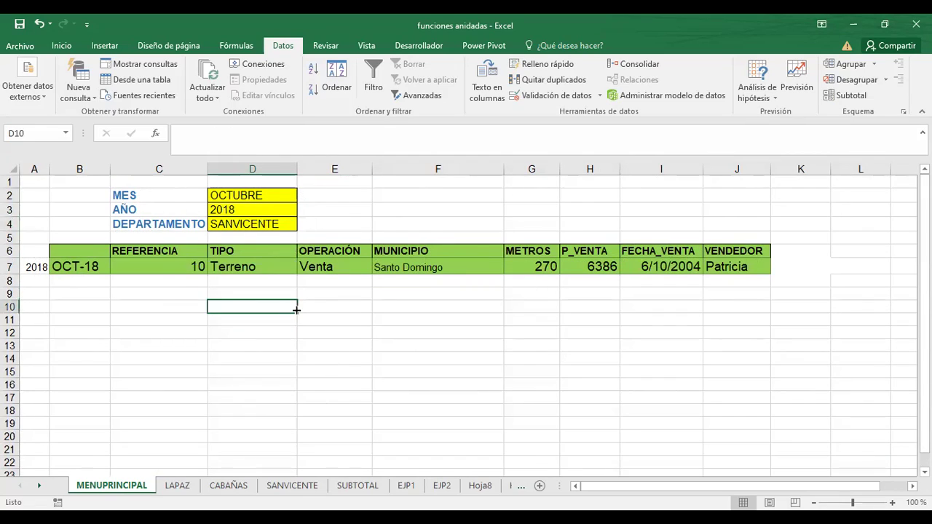
pyautogui.click(171, 267)
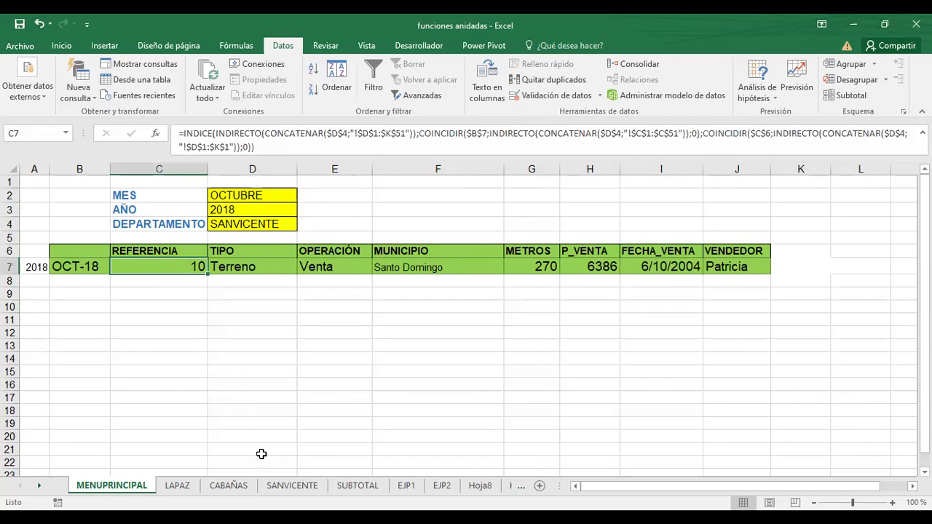
# Set the month to MAYO and the year to 2022 from the D2 and D3 dropdowns.
pyautogui.click(250, 193)
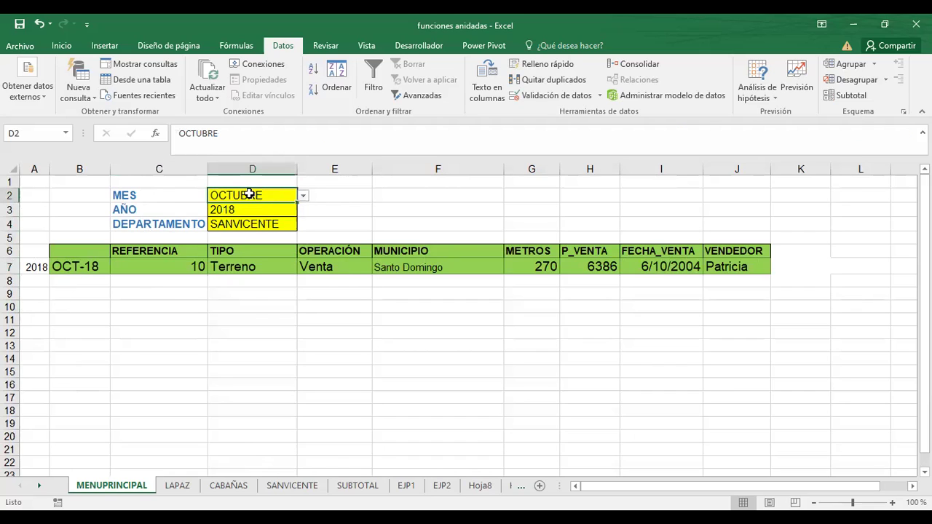
pyautogui.click(303, 196)
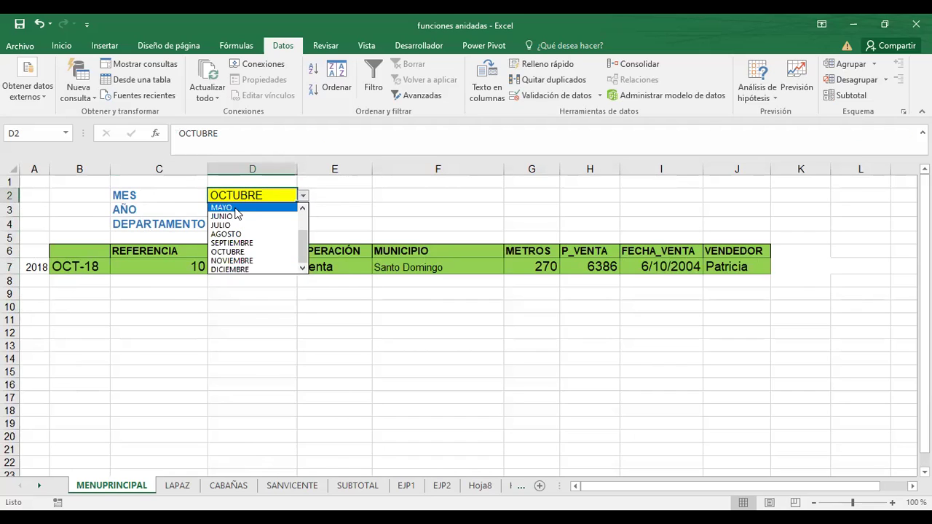
pyautogui.click(237, 205)
pyautogui.click(283, 210)
pyautogui.click(303, 210)
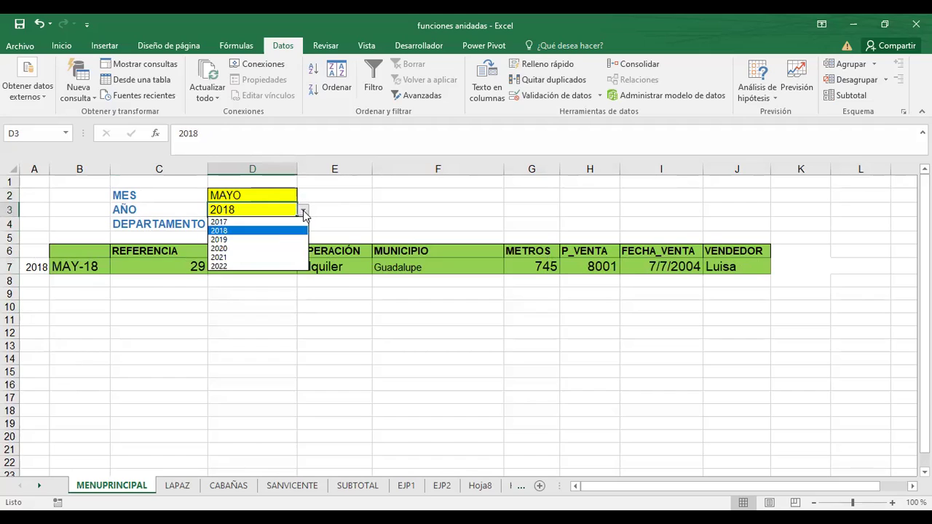
pyautogui.click(222, 266)
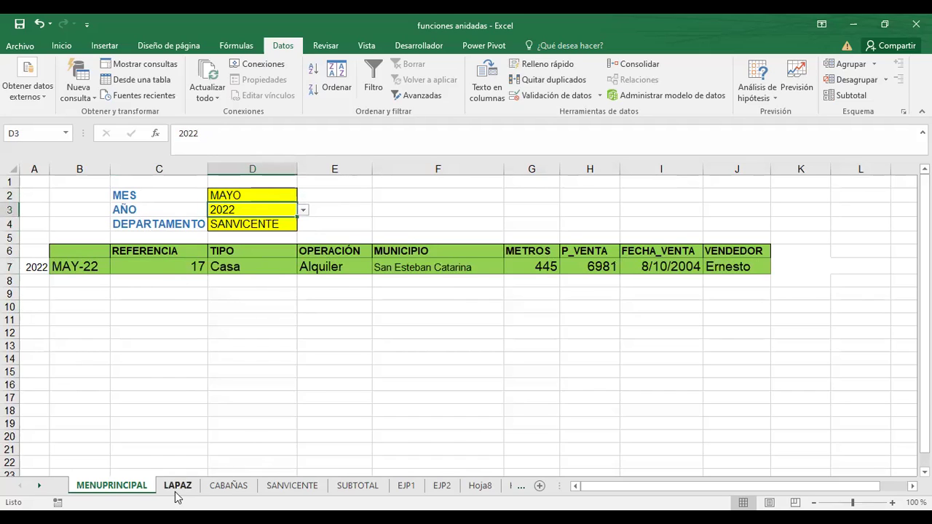
# Open the SANVICENTE data sheet and scroll through its table and back to the top.
pyautogui.click(284, 487)
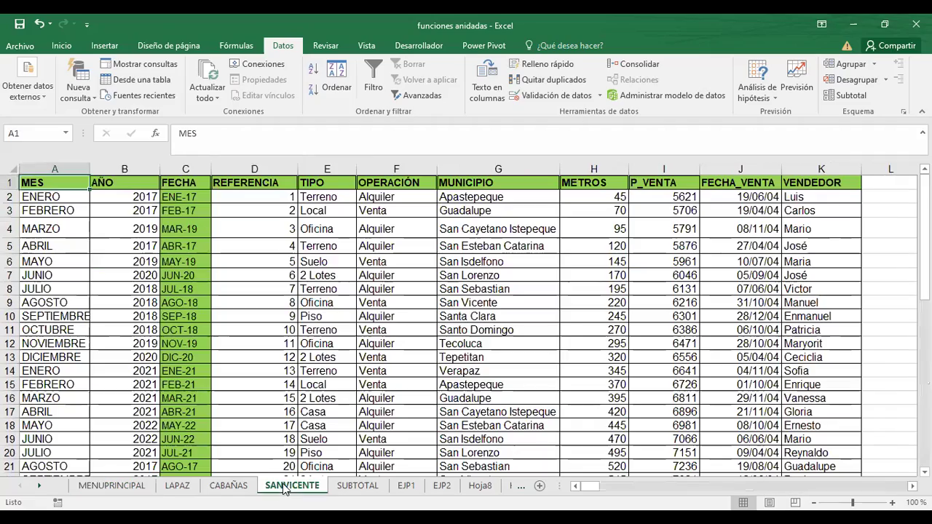
pyautogui.scroll(-5, 233, 299)
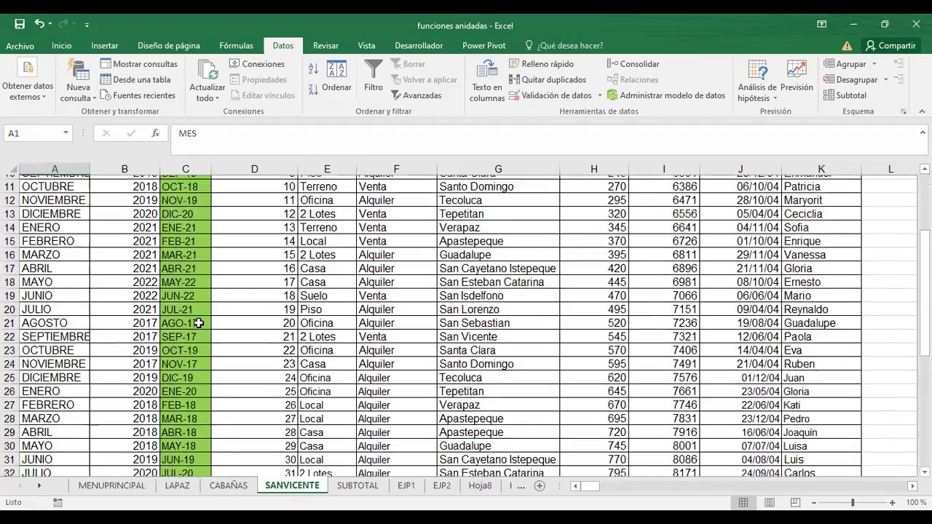
pyautogui.scroll(-3, 65, 430)
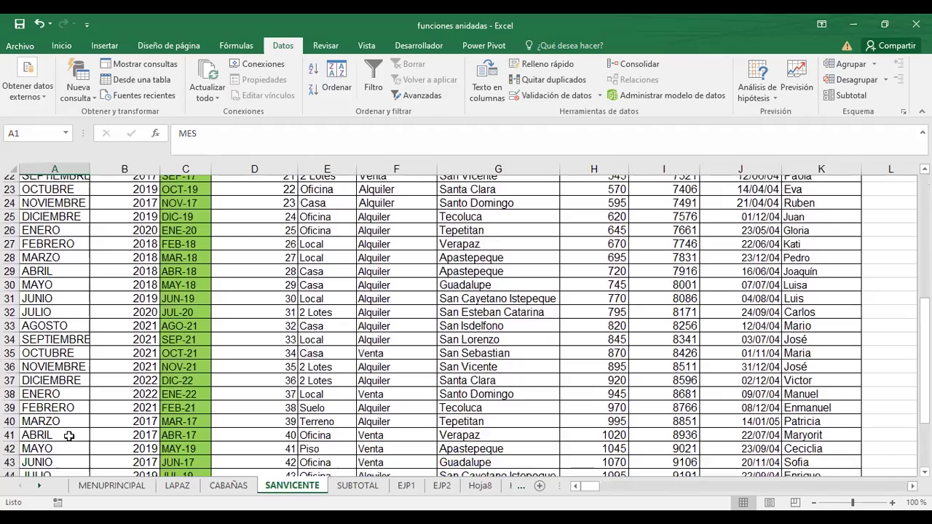
pyautogui.scroll(-2, 109, 393)
pyautogui.scroll(-1, 109, 393)
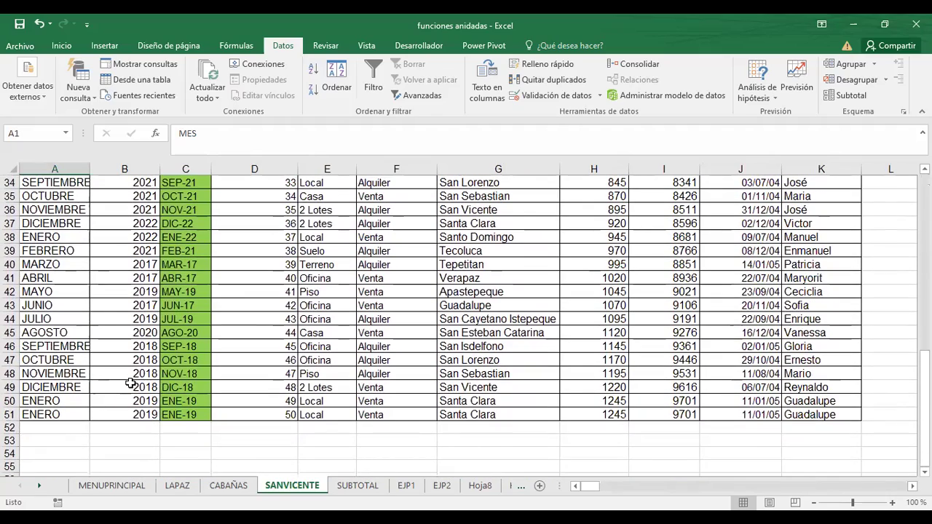
pyautogui.scroll(1, 124, 400)
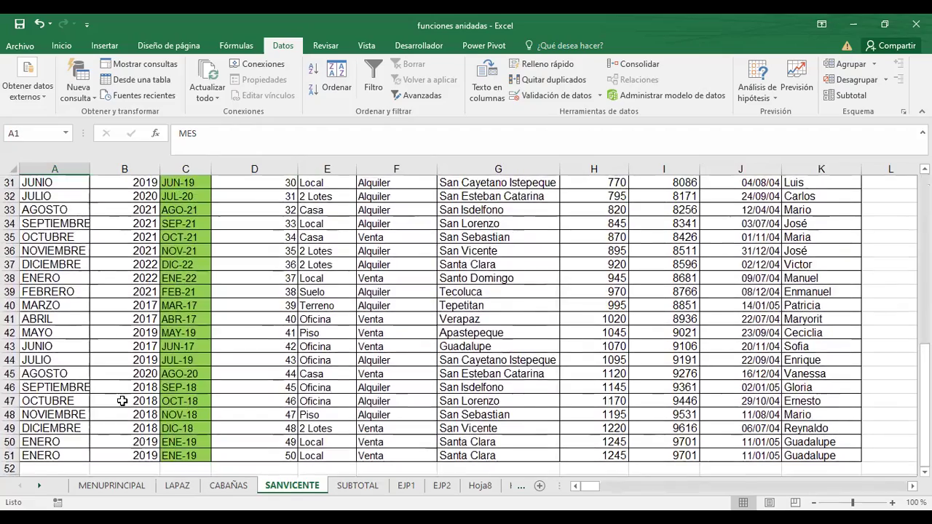
pyautogui.scroll(1, 124, 401)
pyautogui.scroll(2, 123, 401)
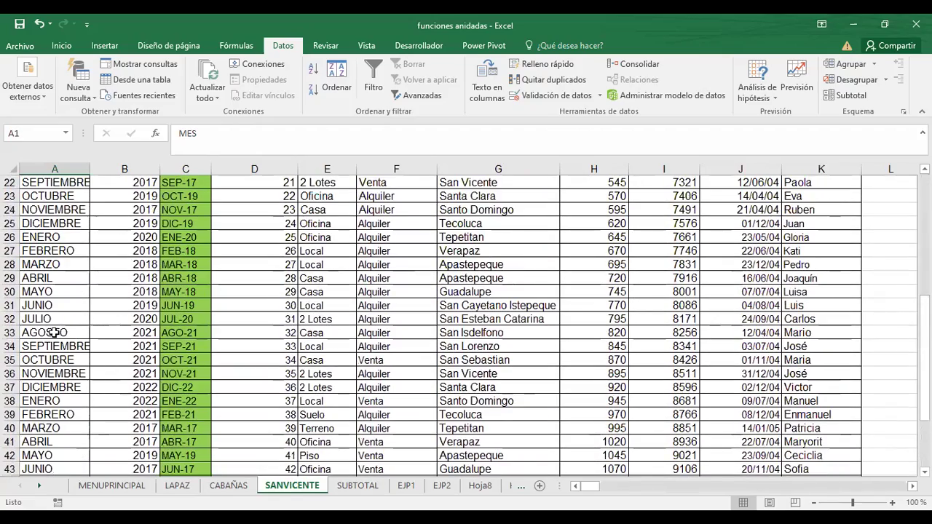
pyautogui.scroll(3, 67, 294)
pyautogui.scroll(4, 67, 295)
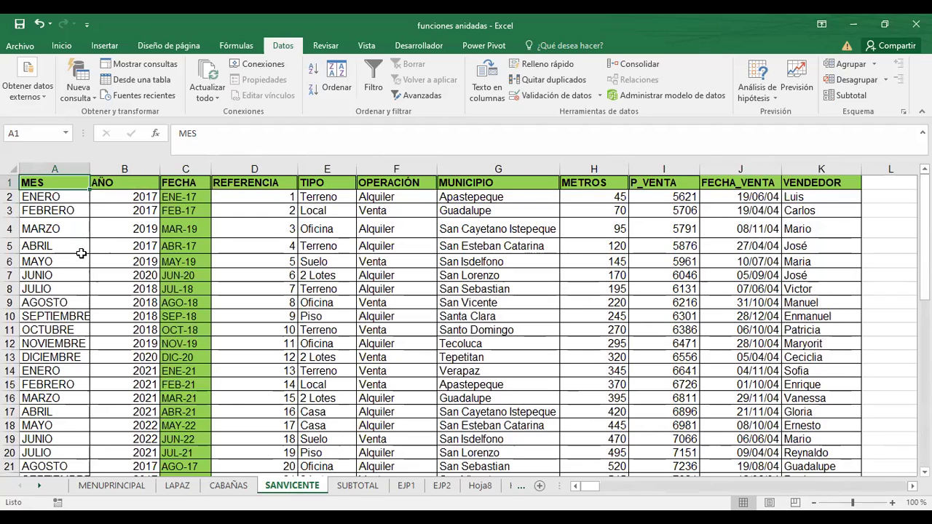
# Step through the table toward the MAYO 2022 row holding reference 17.
pyautogui.click(55, 195)
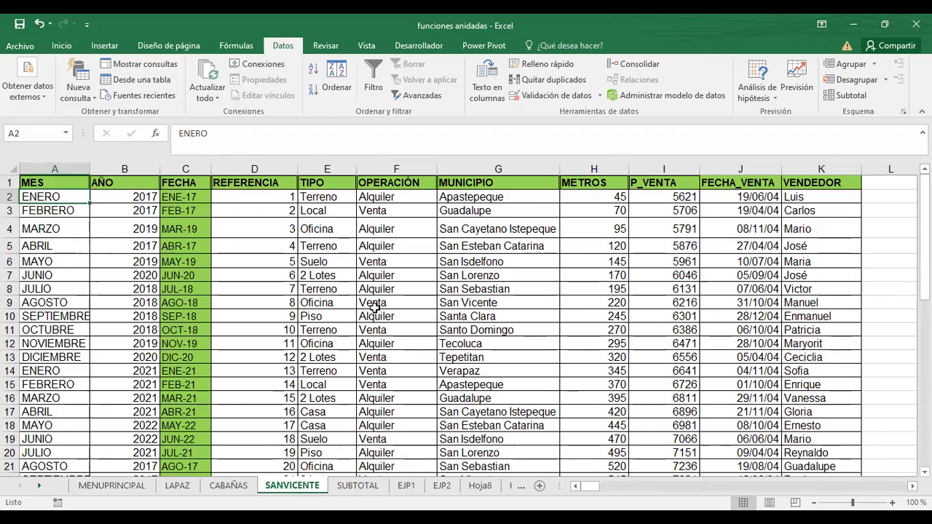
pyautogui.press('Right')
pyautogui.press('Down')
pyautogui.press('Down')
pyautogui.press('Down')
pyautogui.press('Down')
pyautogui.press('Down')
pyautogui.press('Down')
pyautogui.press('Down')
pyautogui.press('Down')
pyautogui.press('Down')
pyautogui.press('Down')
pyautogui.press('Down')
pyautogui.press('Down')
pyautogui.press('Down')
pyautogui.press('Down')
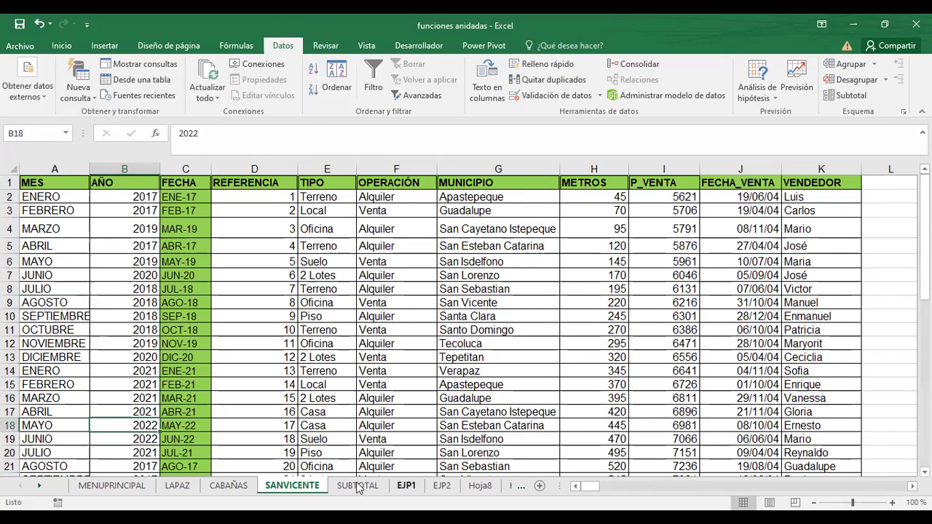
# Return to MENUPRINCIPAL and review the B7 CONCATENAR and C7 INDICE formulas and the D4 department.
pyautogui.click(109, 486)
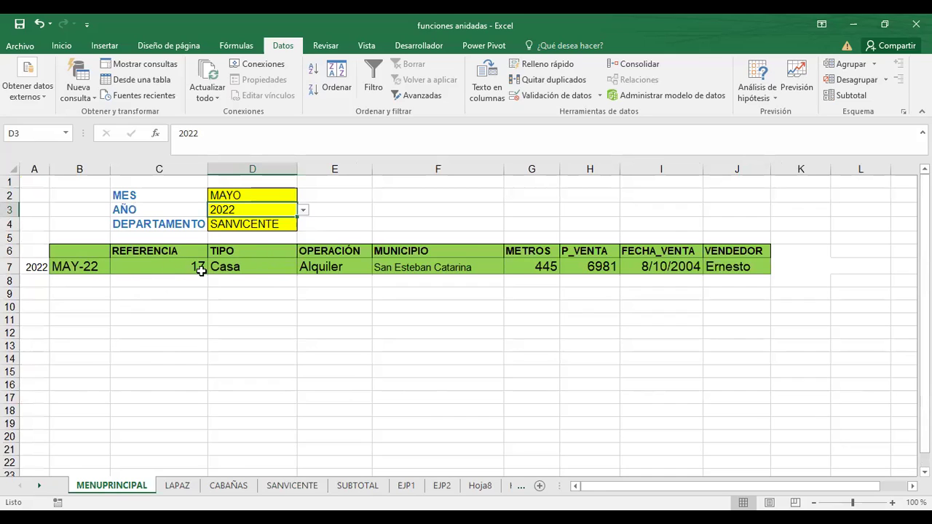
pyautogui.click(73, 266)
pyautogui.click(152, 265)
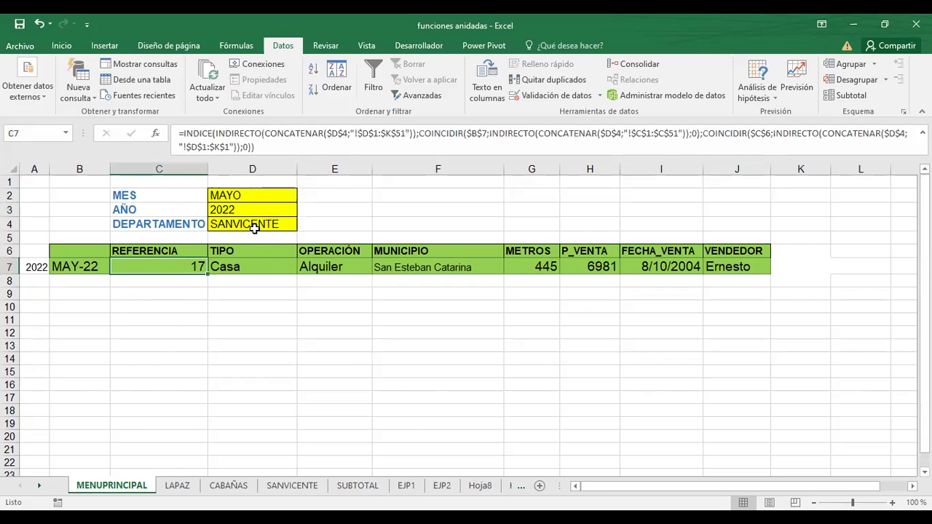
pyautogui.click(254, 224)
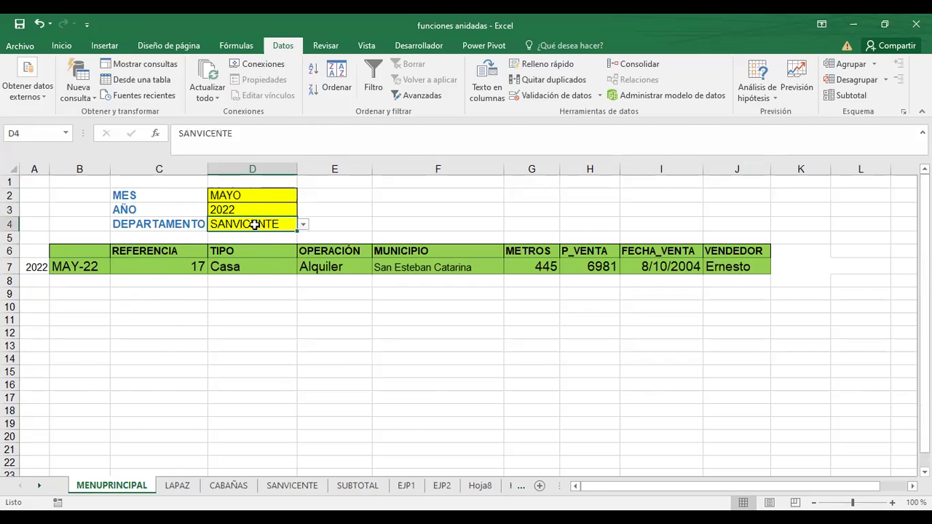